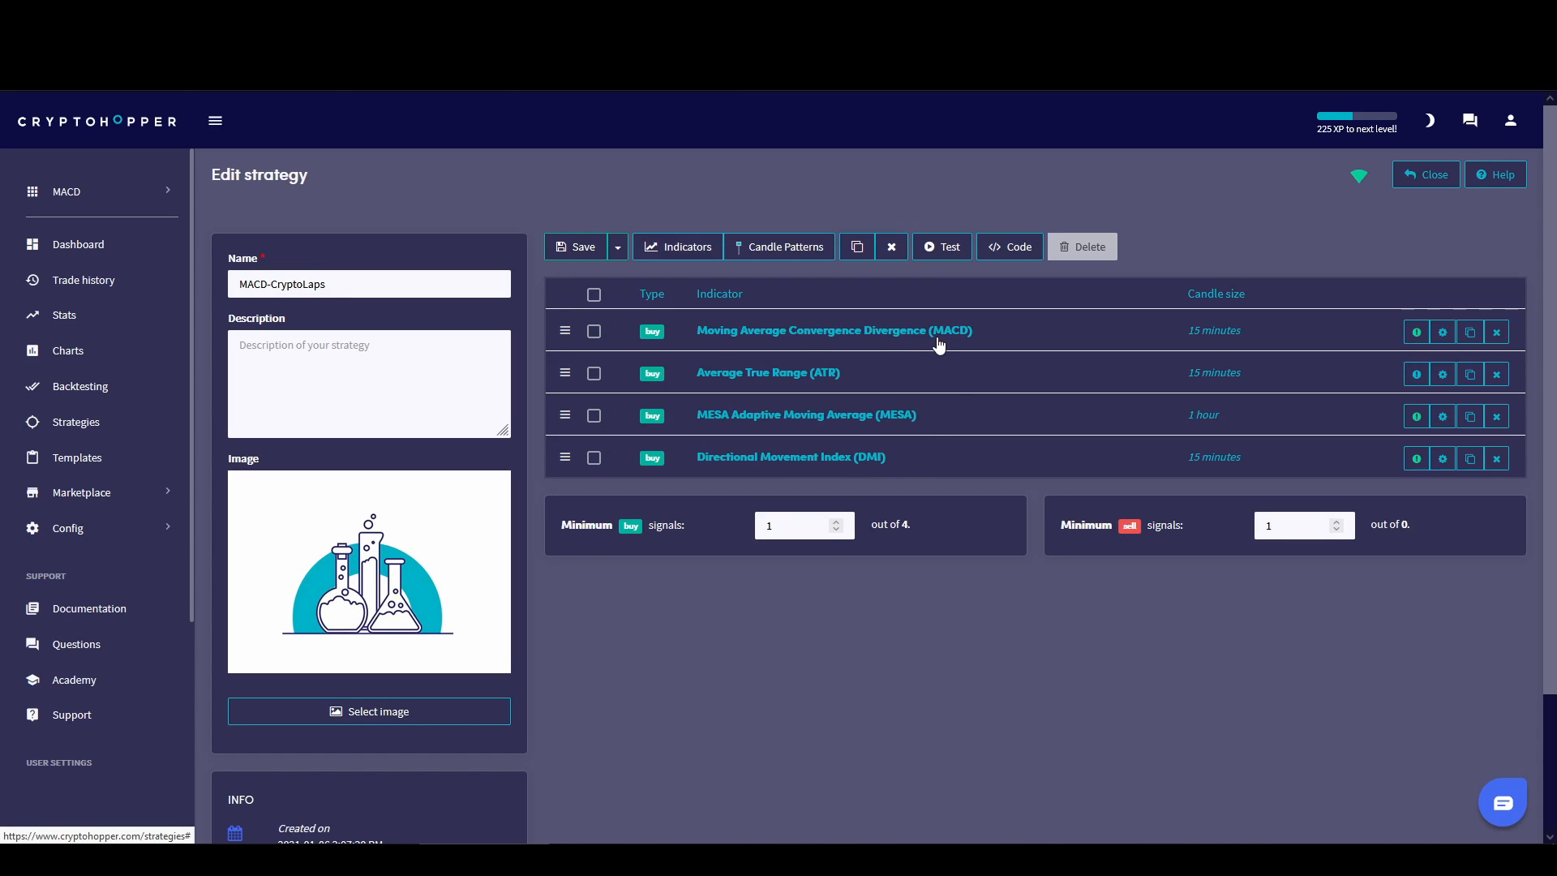
# Review the buy signal settings of the Moving Average Convergence Divergence (MACD) and Average True Range (ATR) indicators.
pyautogui.click(871, 333)
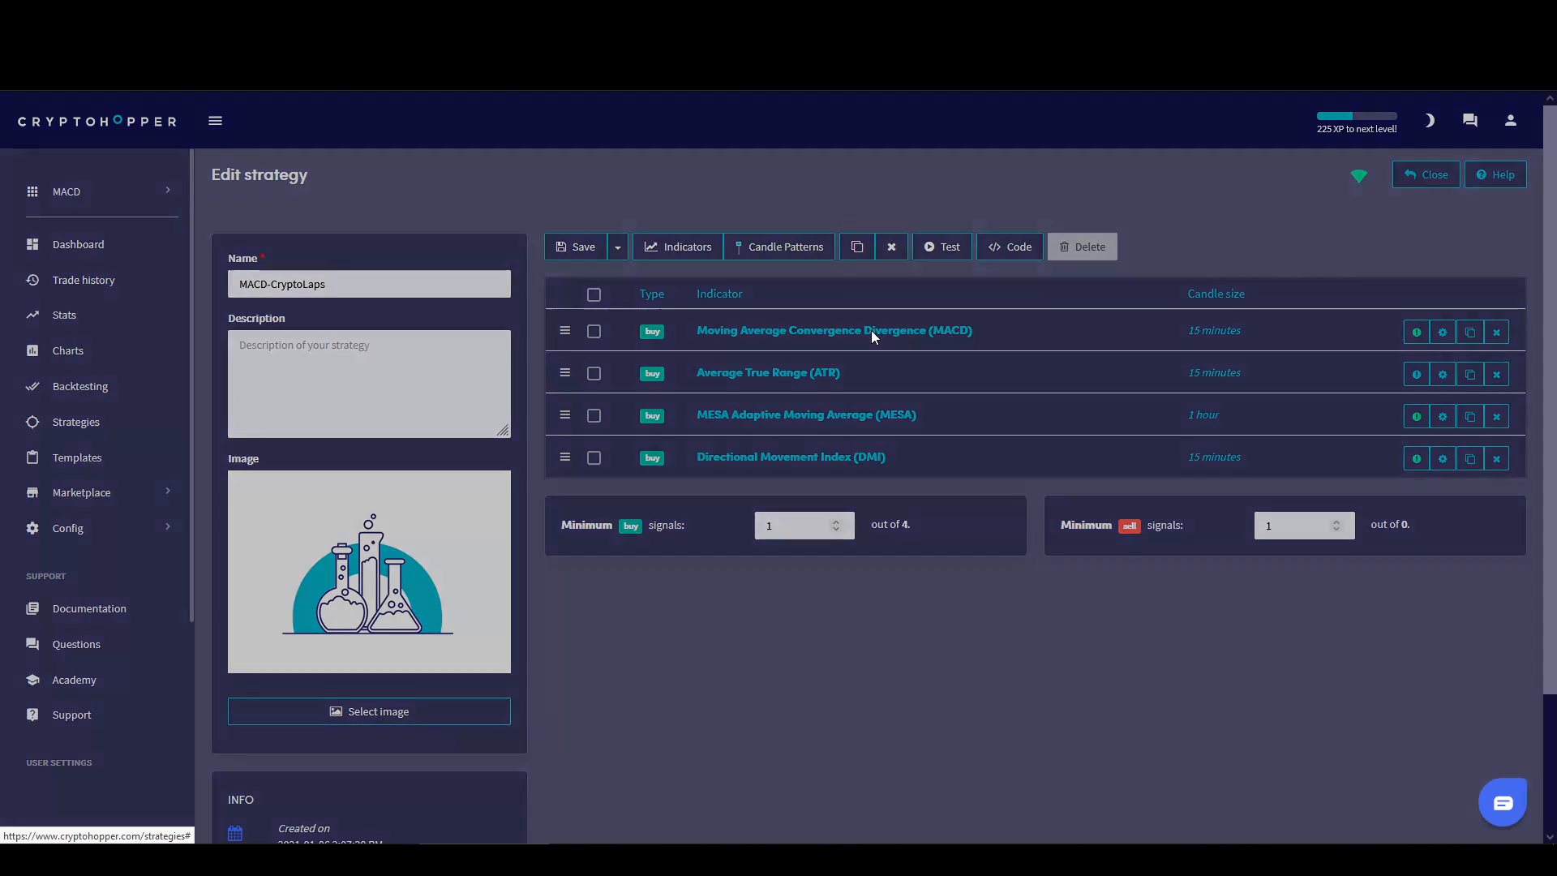
pyautogui.moveTo(691, 151); pyautogui.dragTo(688, 167)
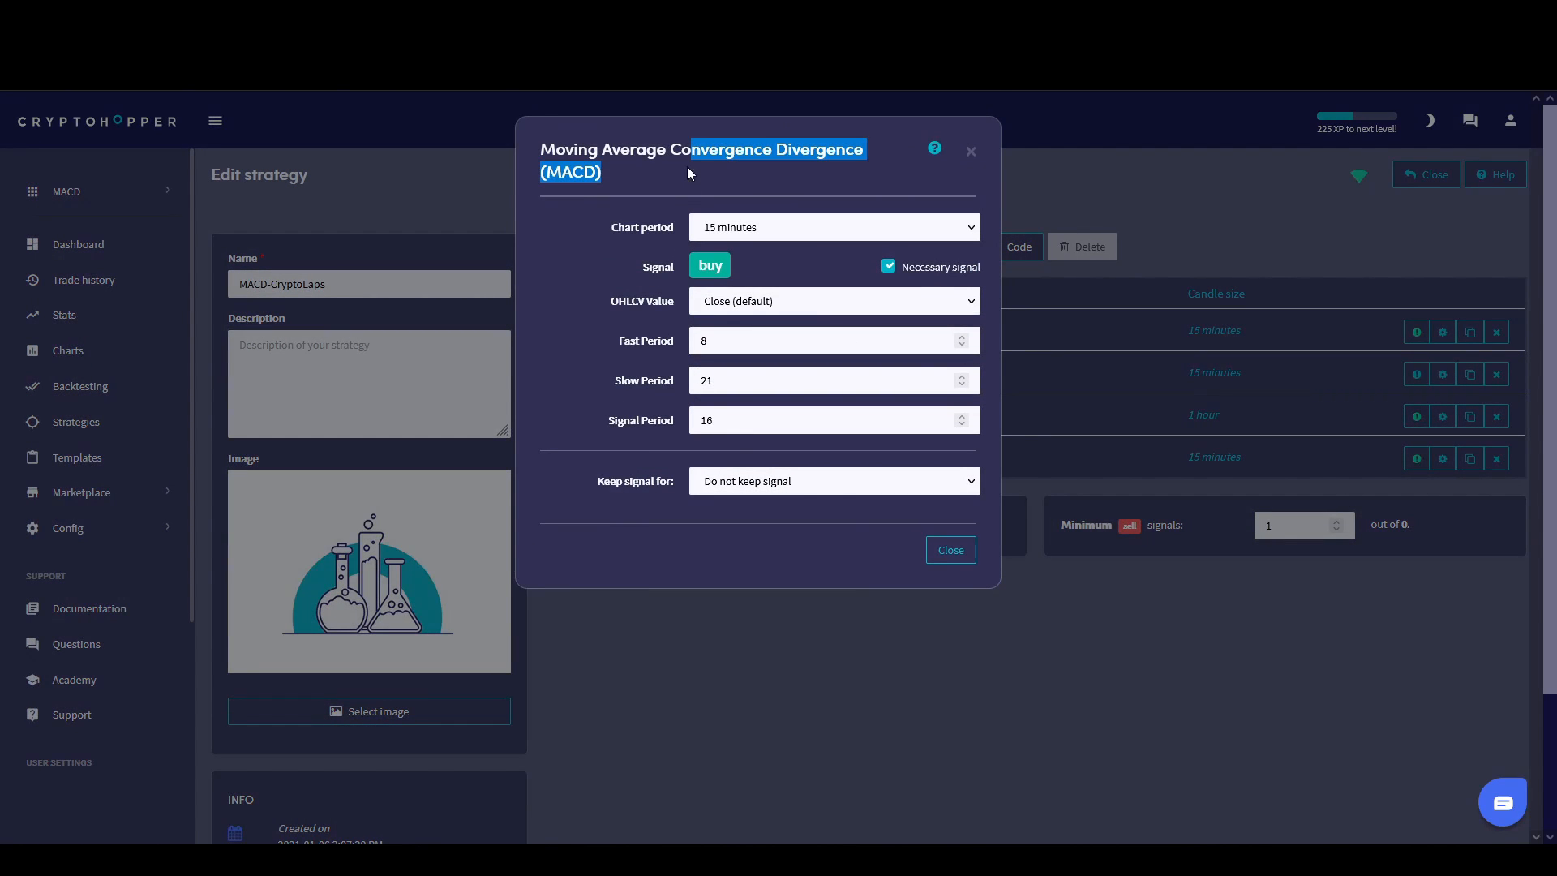
pyautogui.click(688, 167)
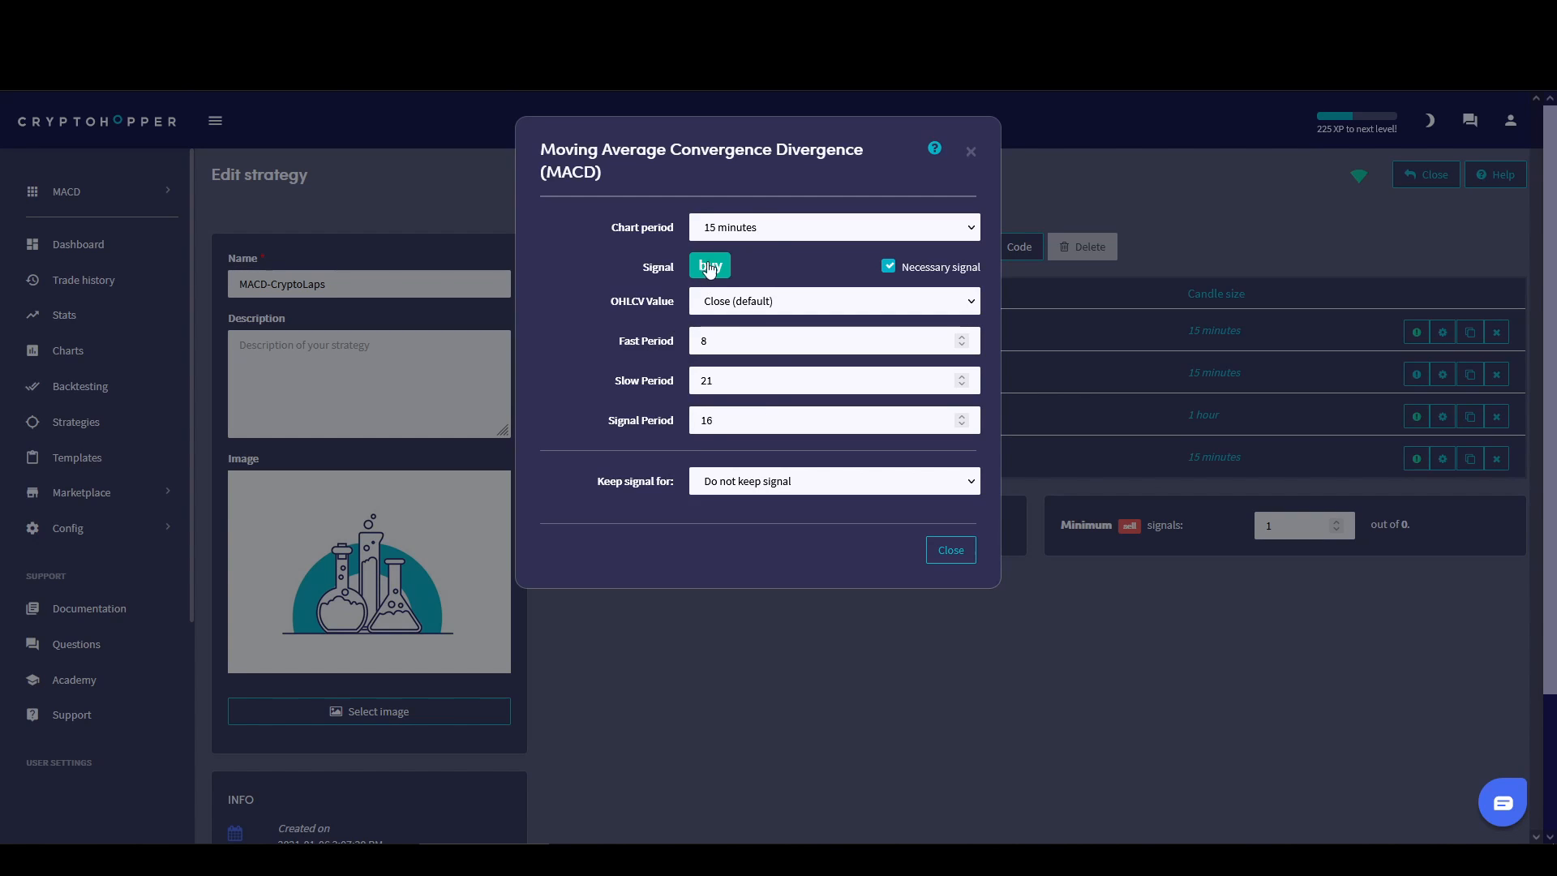
pyautogui.click(957, 555)
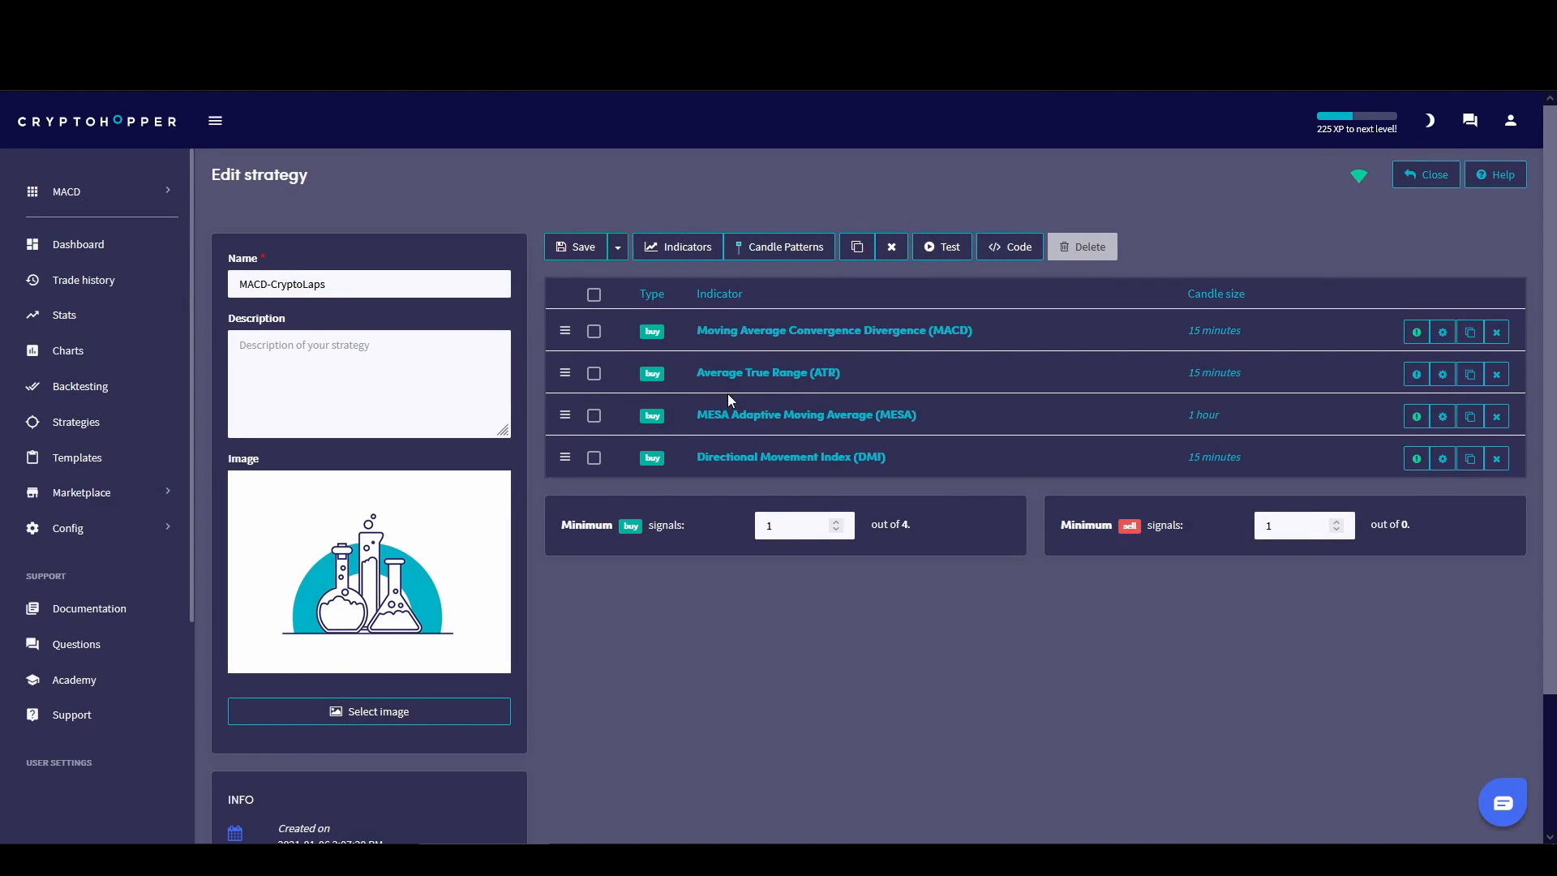
pyautogui.click(767, 375)
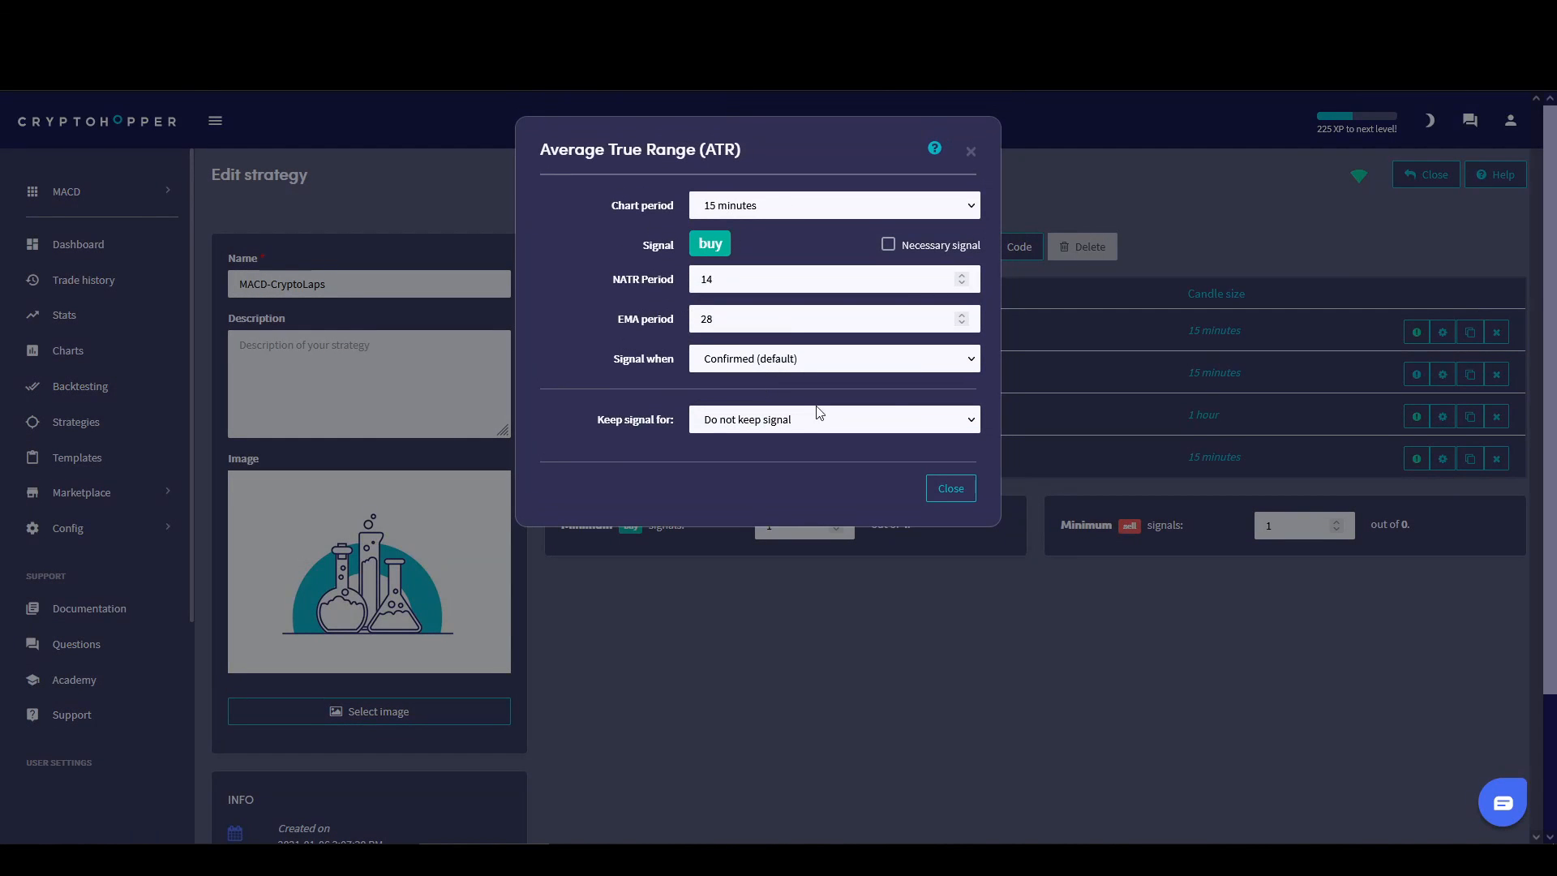
pyautogui.click(949, 490)
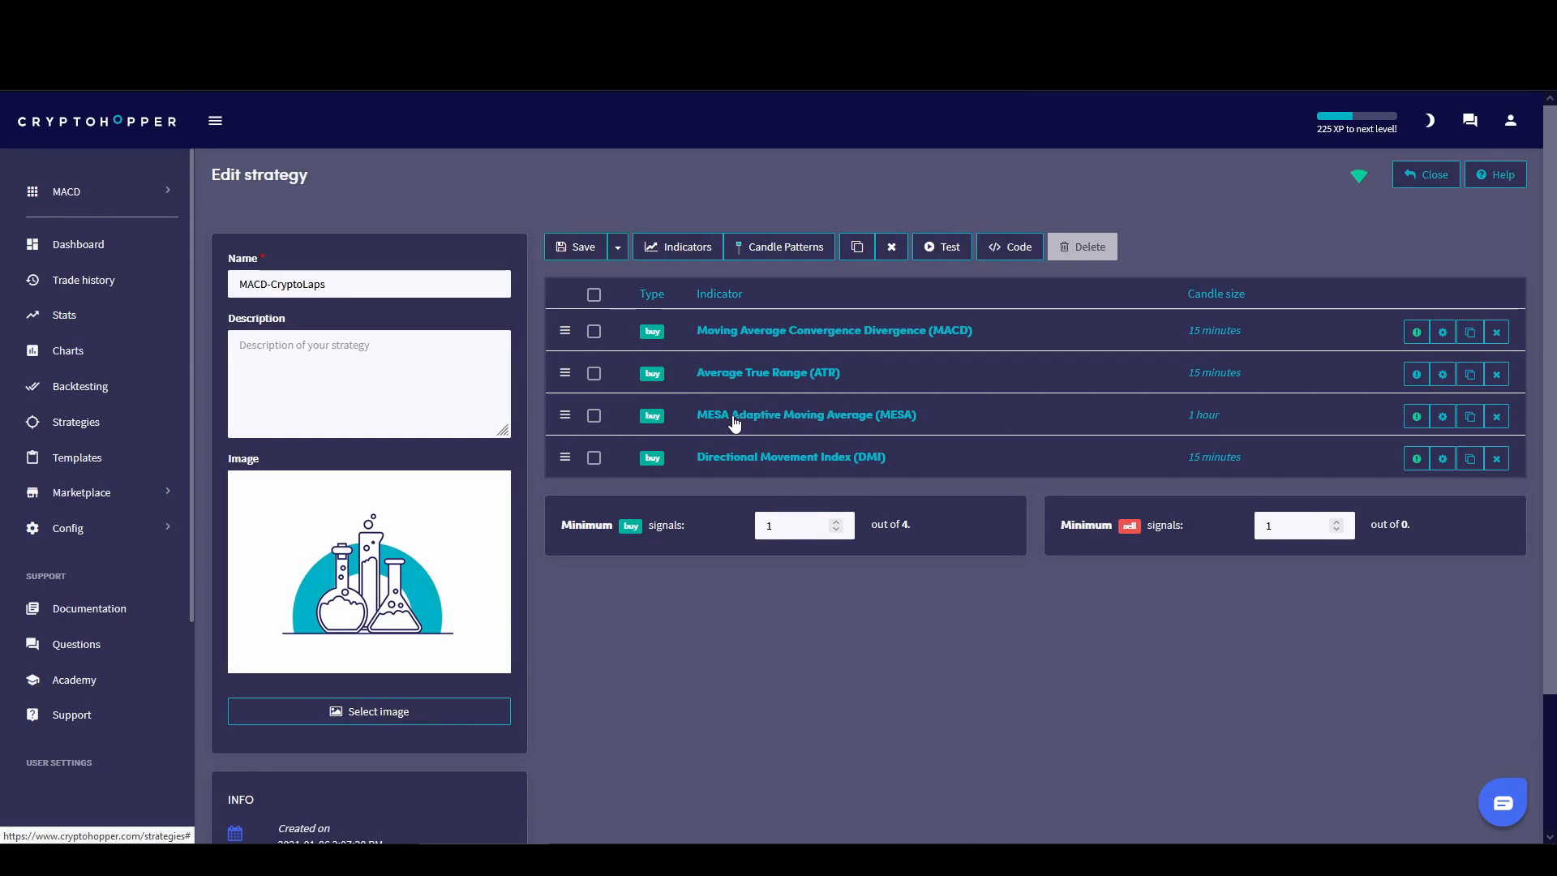
# Search the available indicators for "mesa" without adding another one to the strategy.
pyautogui.click(673, 247)
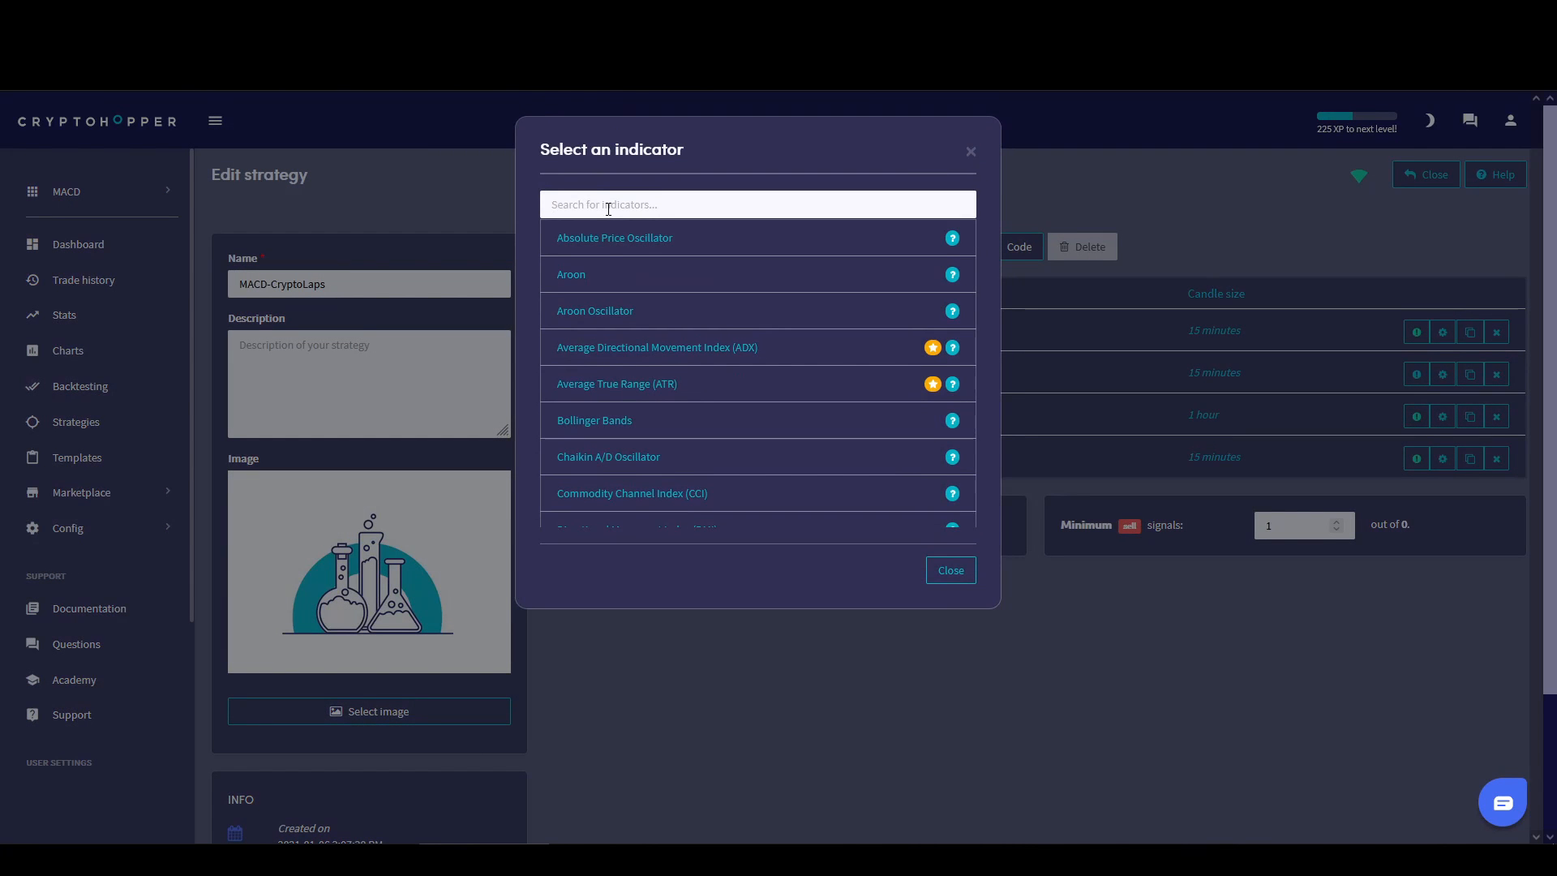
pyautogui.click(608, 209)
pyautogui.write('mesa')
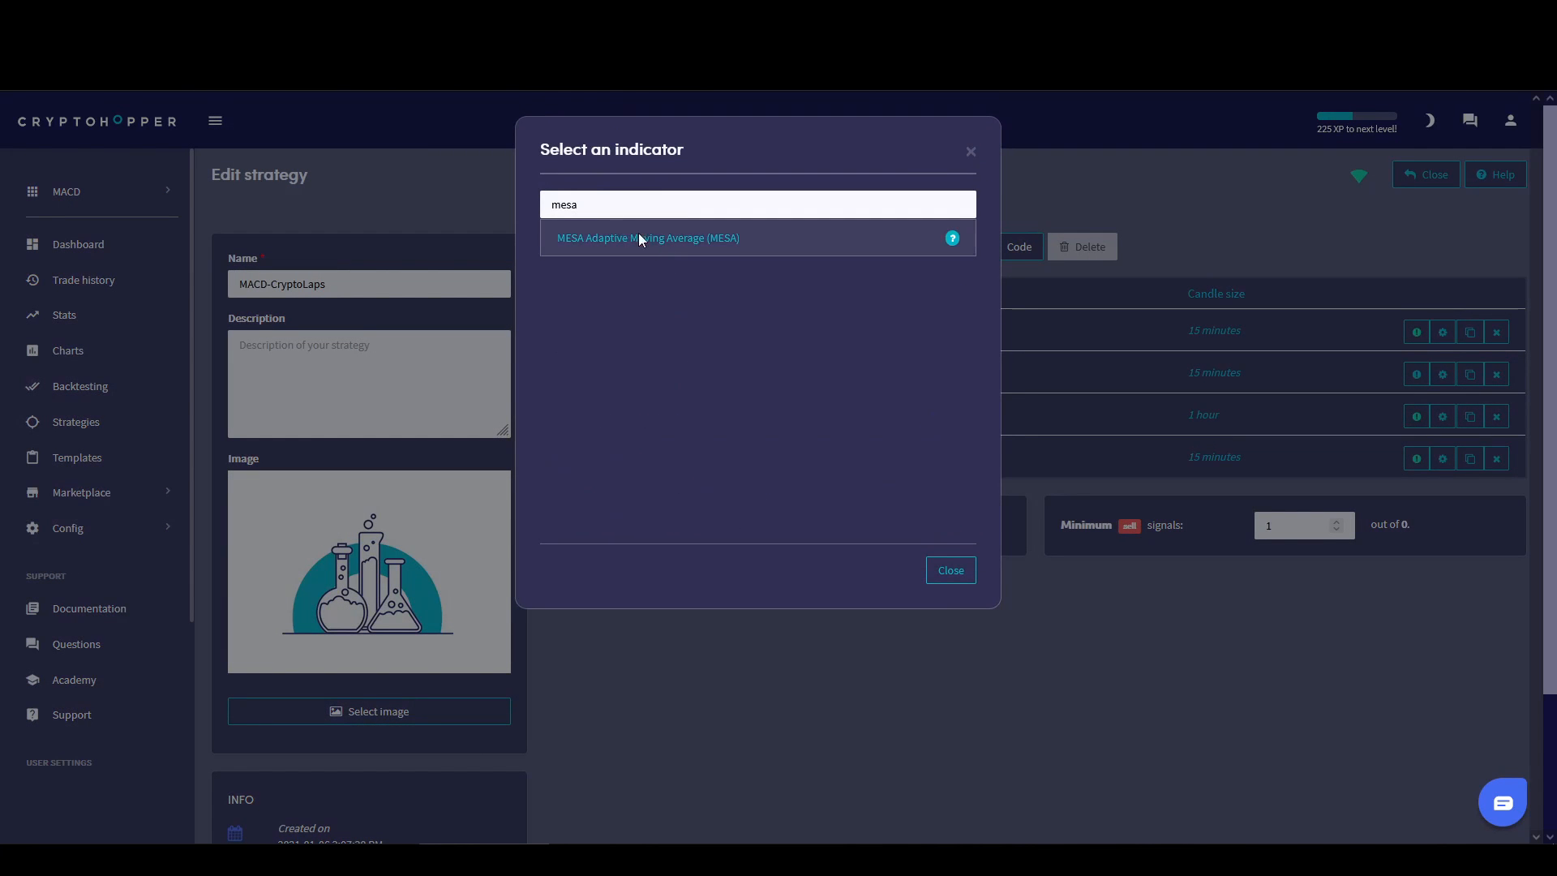
pyautogui.click(970, 151)
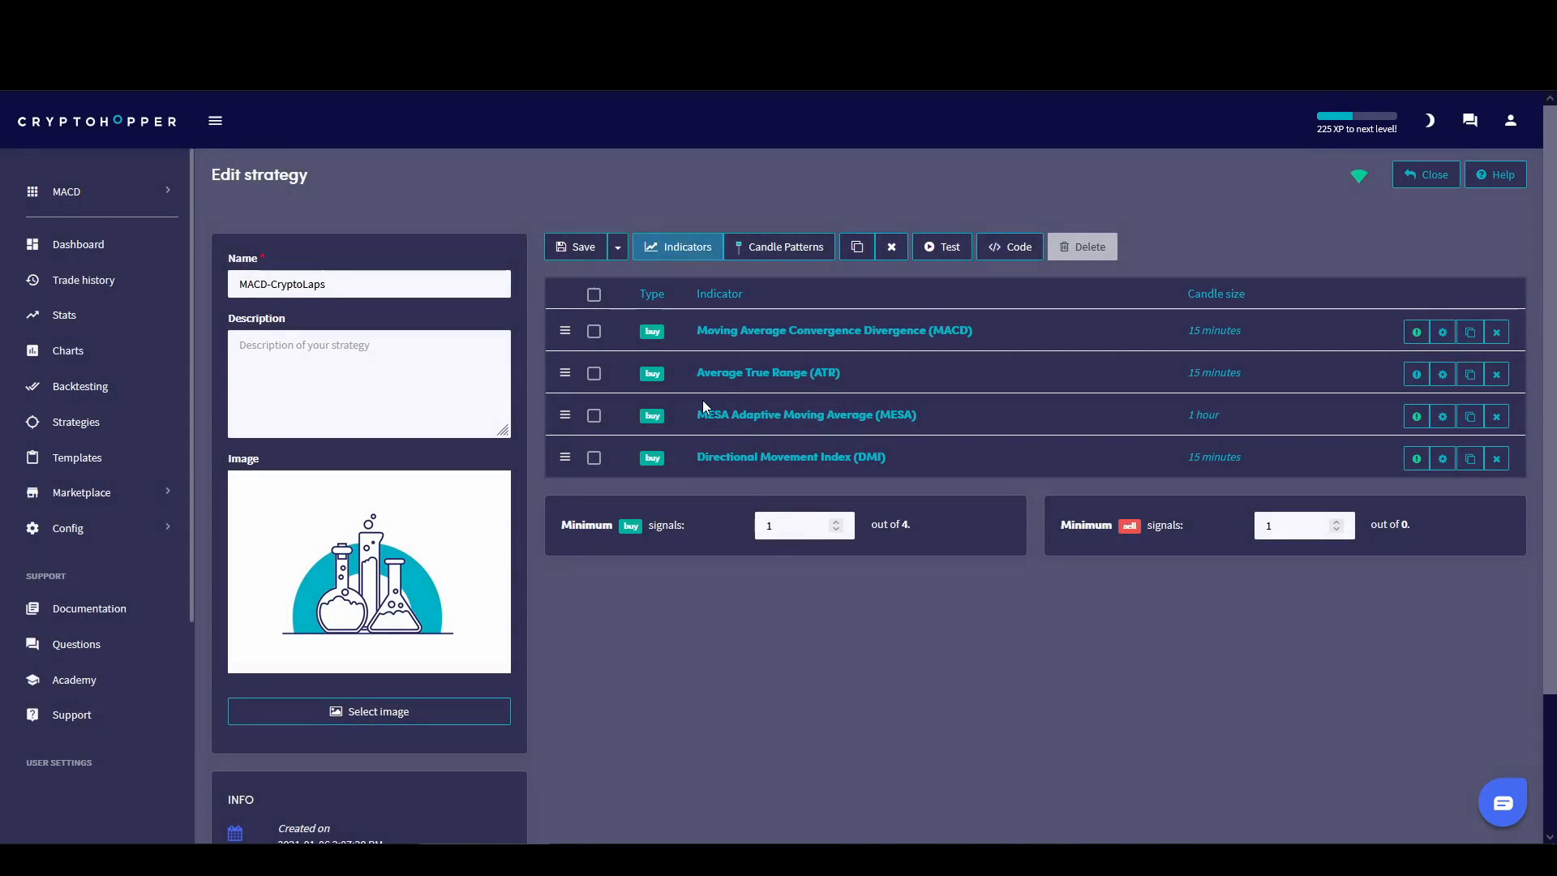
# Review the MESA Adaptive Moving Average settings, including its chart period, fast limit and slow limit.
pyautogui.click(758, 416)
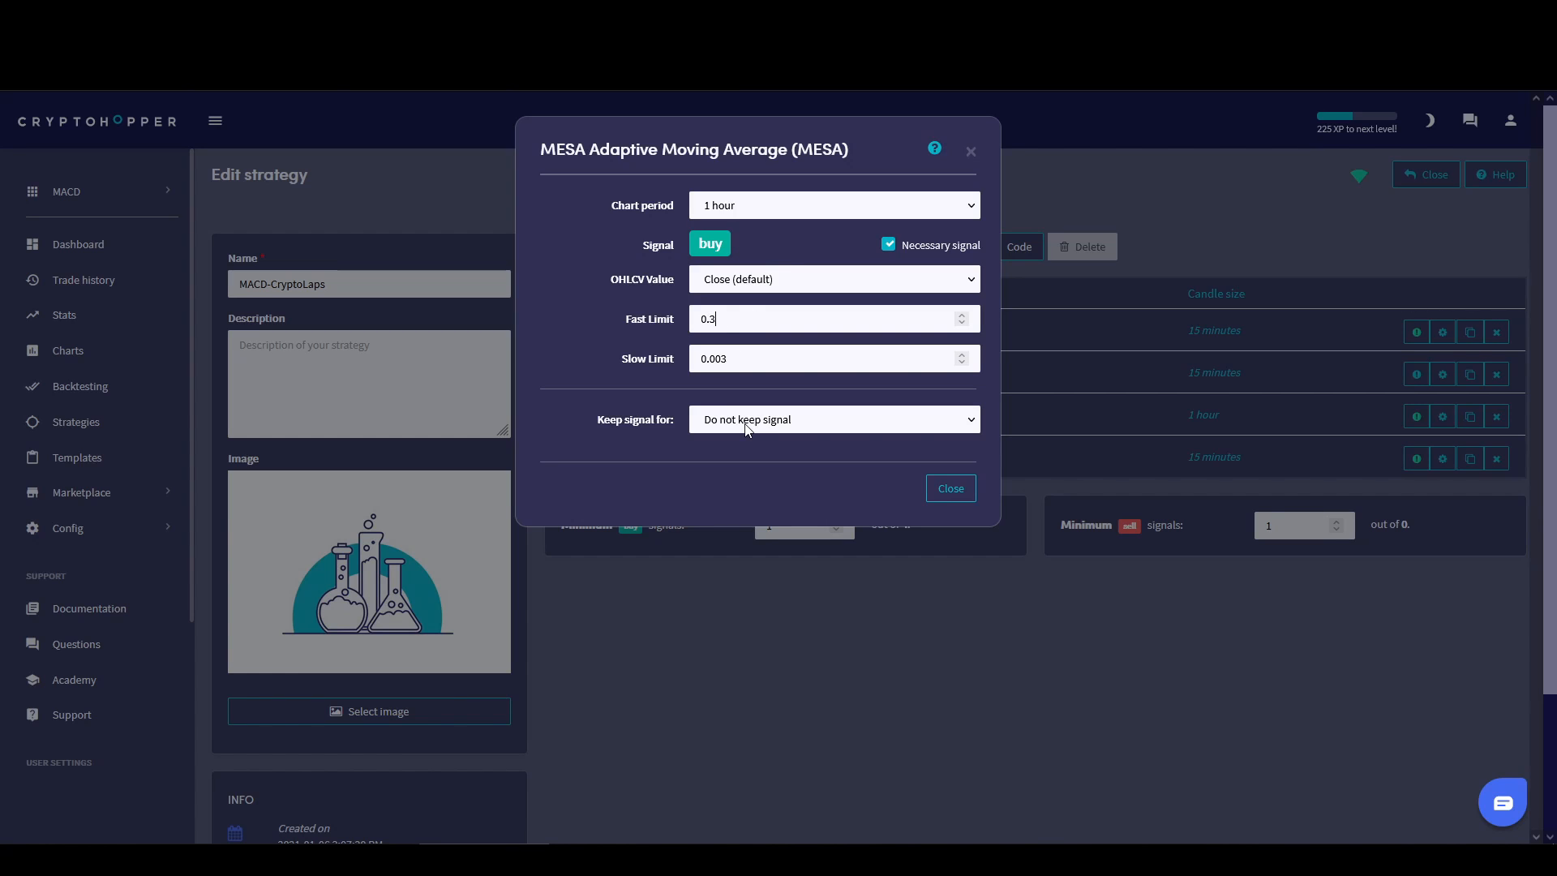
pyautogui.click(744, 322)
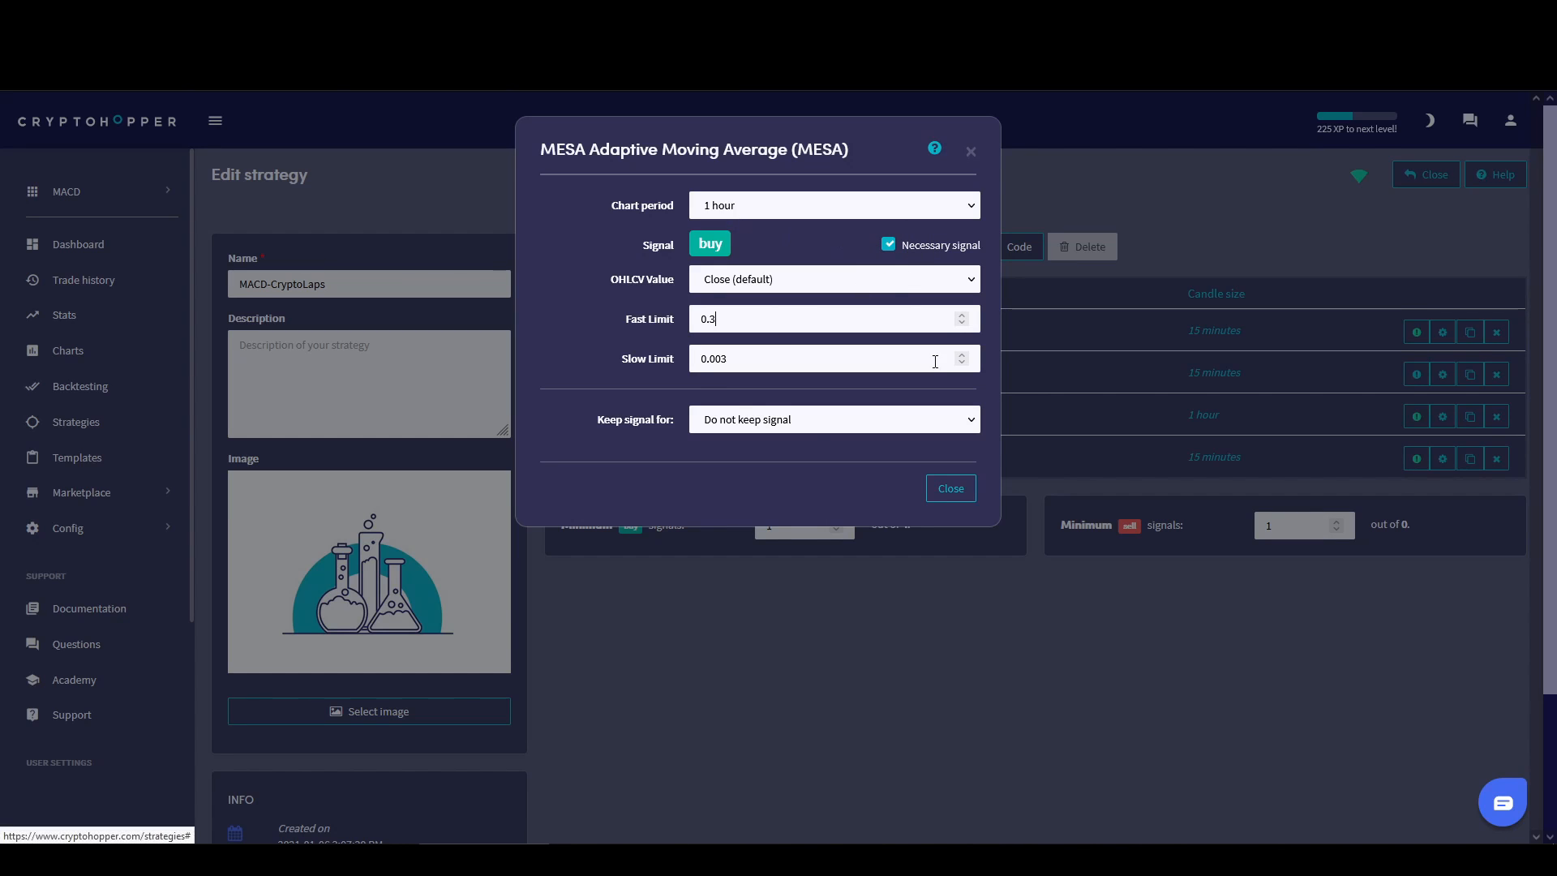
pyautogui.click(945, 491)
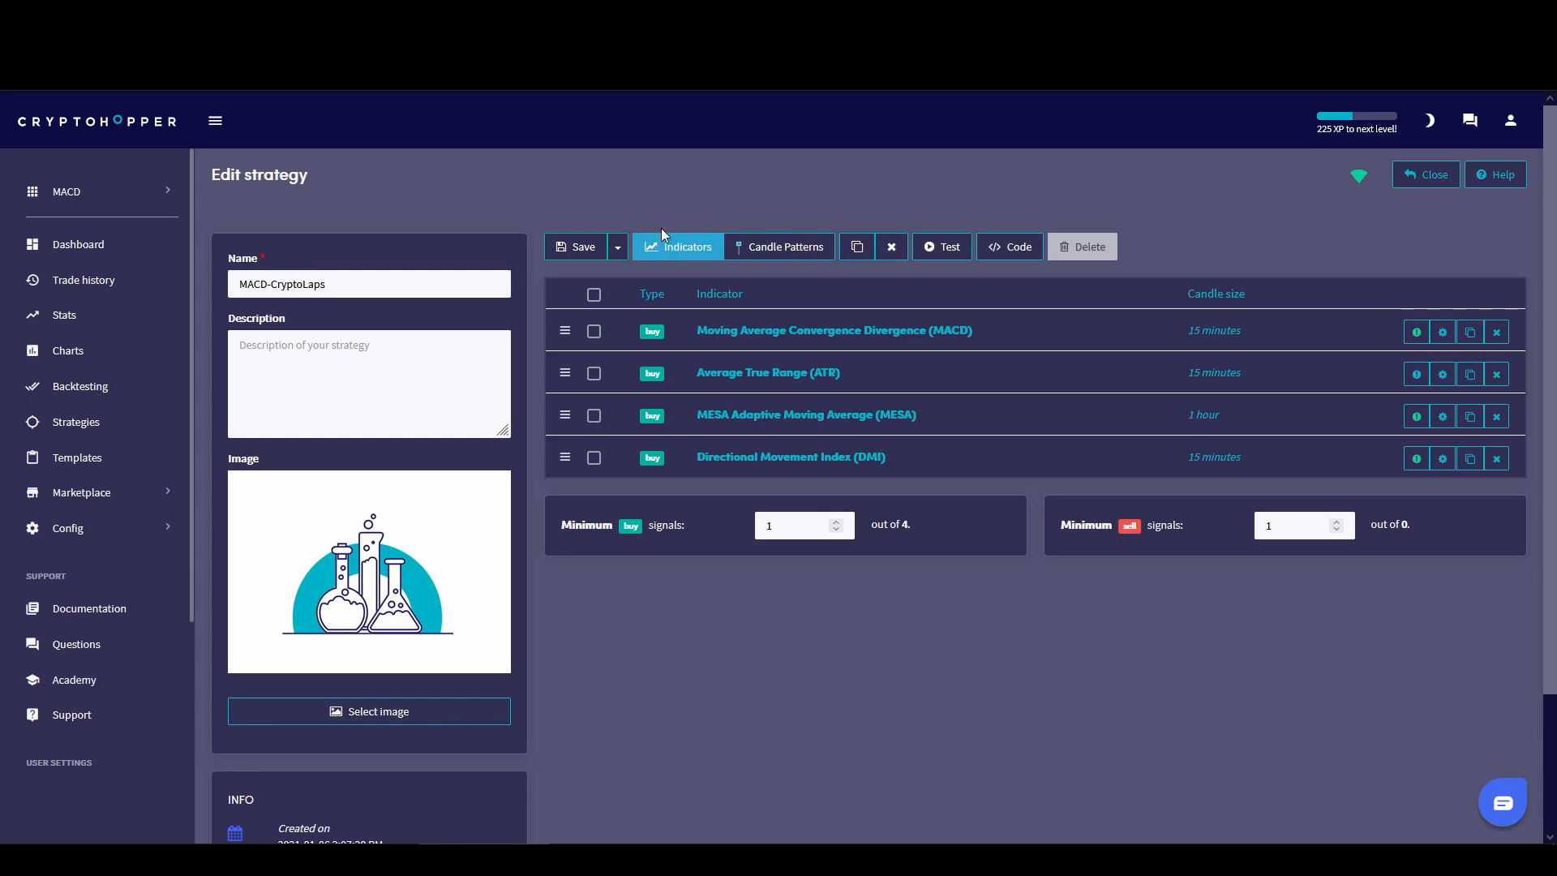
# Review the Directional Movement Index (DMI) settings, including the choices for how long its signal is kept.
pyautogui.click(744, 454)
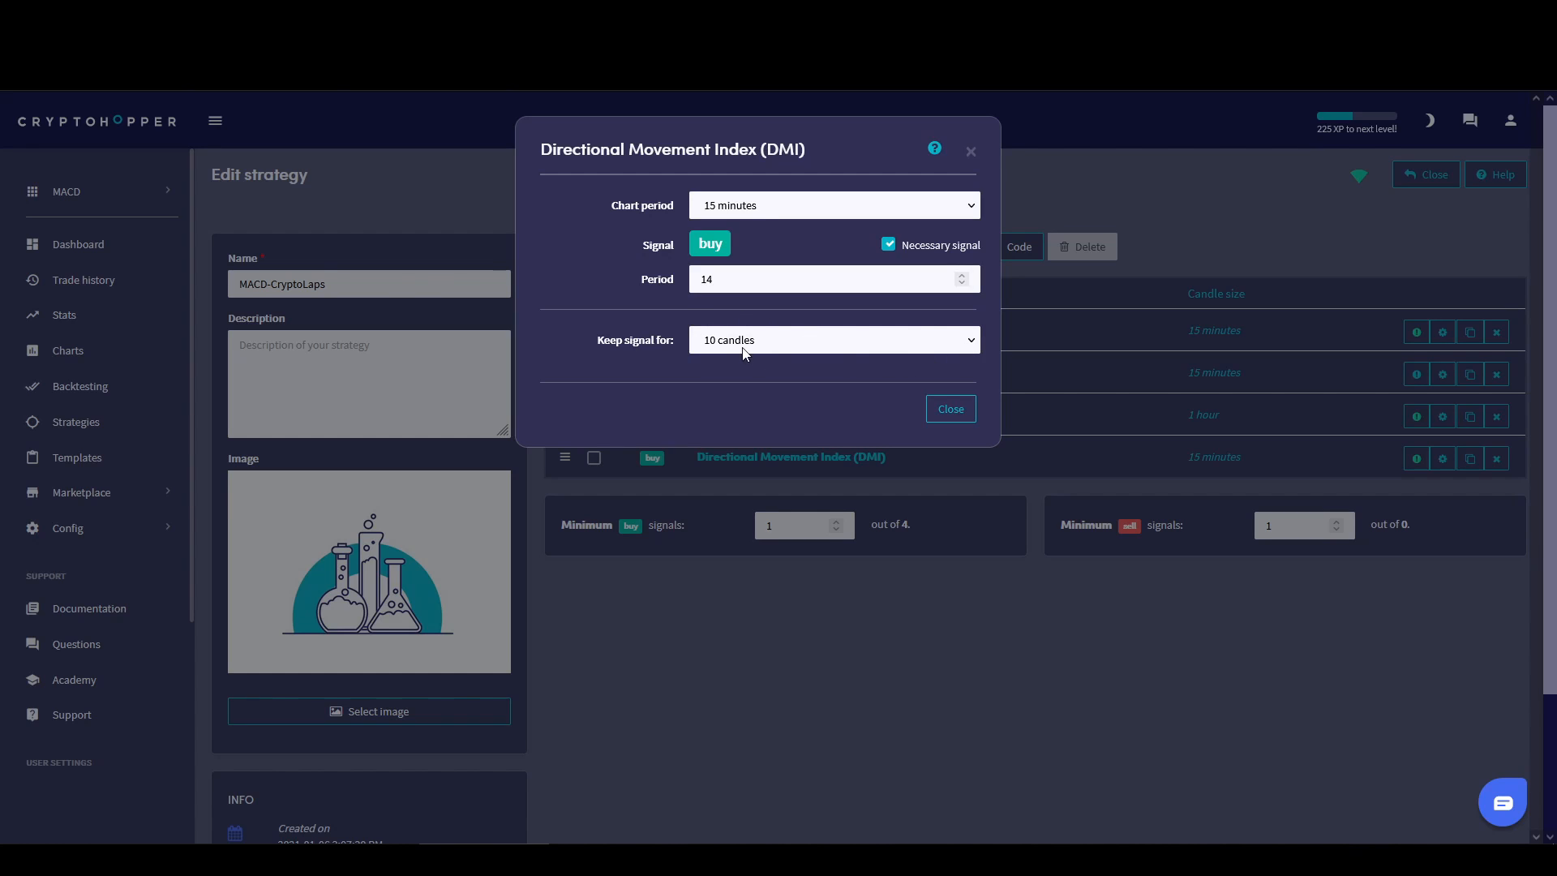
pyautogui.click(702, 345)
pyautogui.click(733, 573)
pyautogui.click(959, 417)
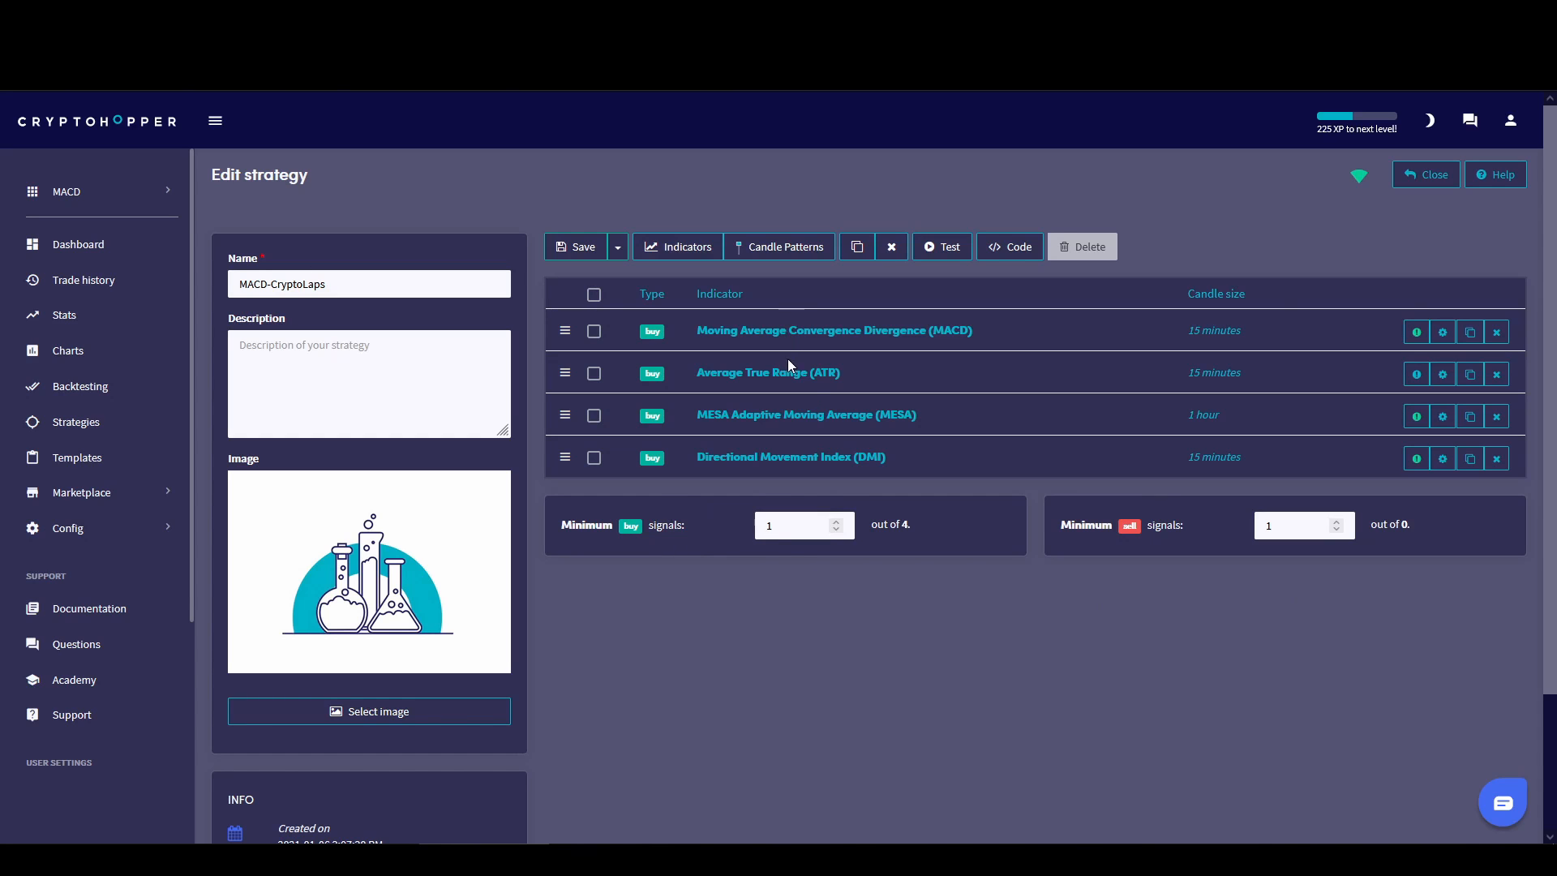
# Compare the chart period, necessary signal and keep signal settings of the MACD and DMI indicators.
pyautogui.click(754, 344)
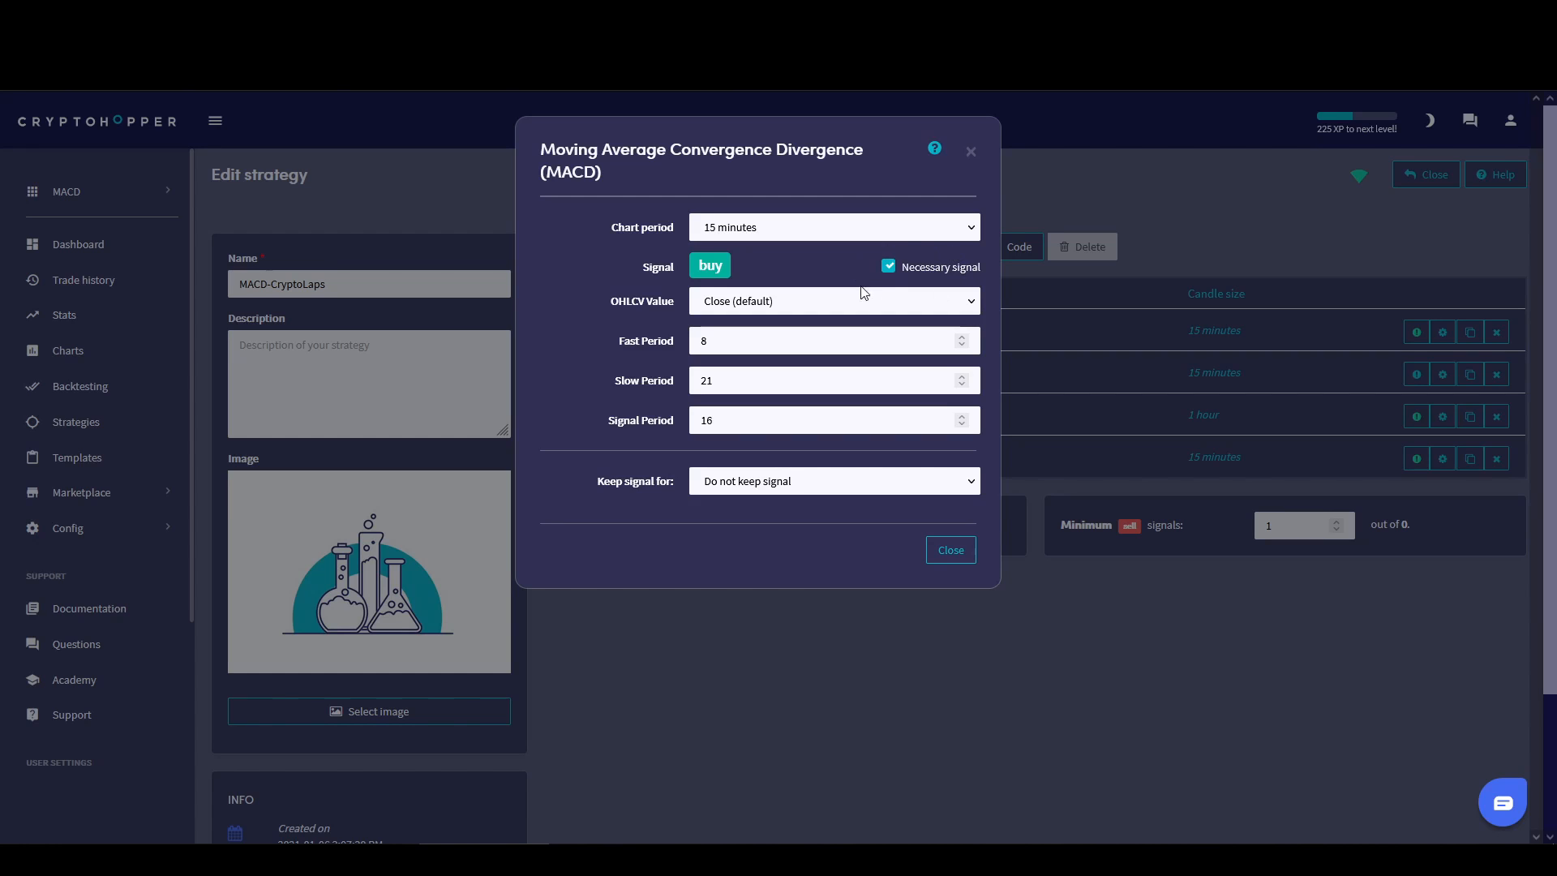
pyautogui.click(939, 546)
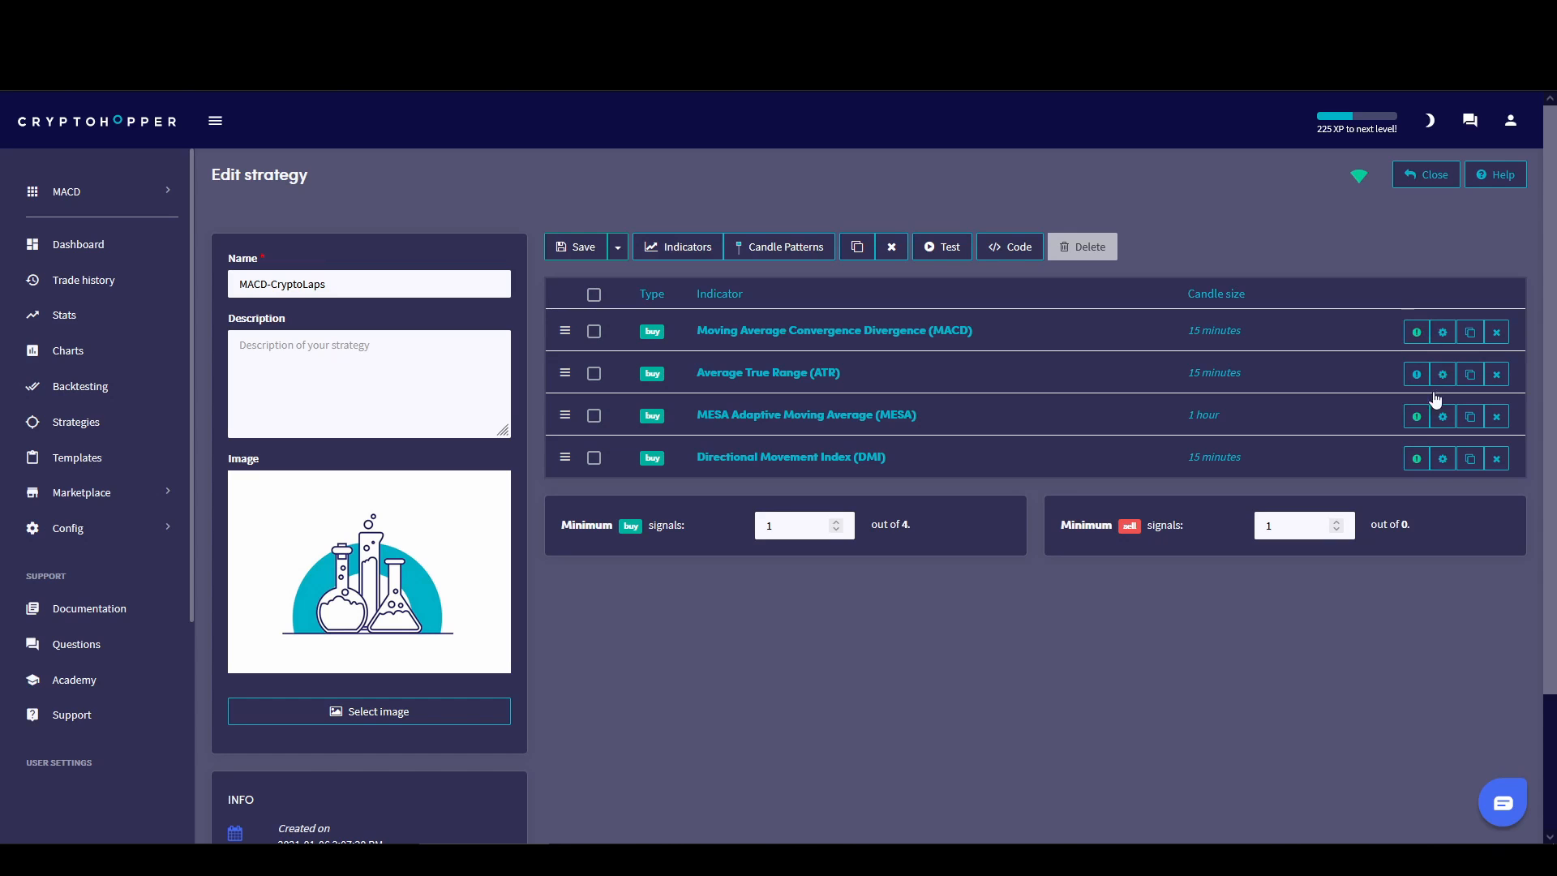
pyautogui.click(761, 458)
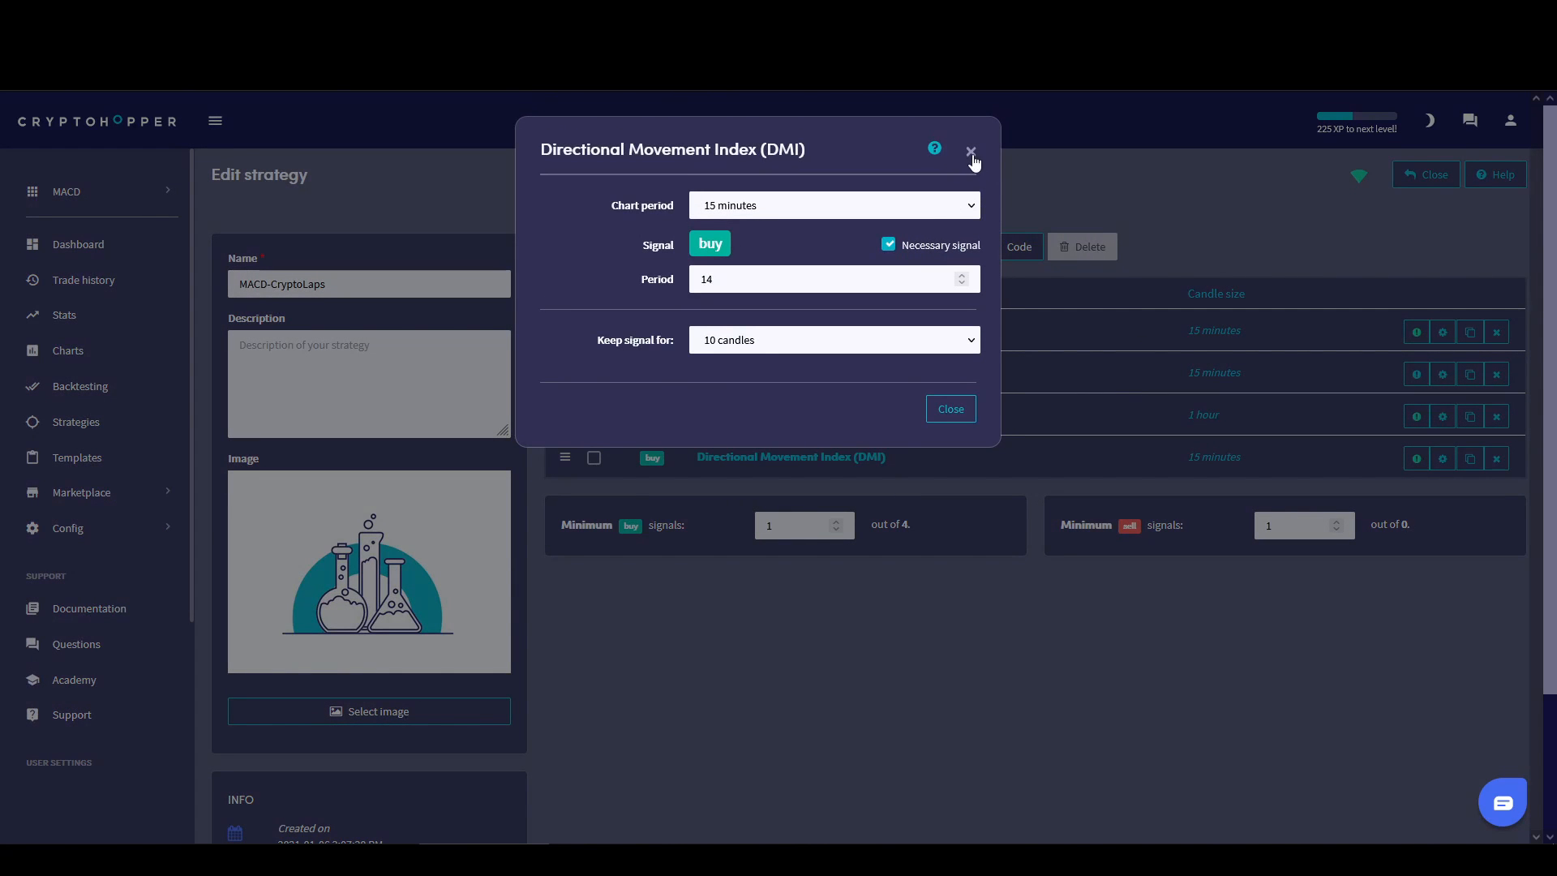
pyautogui.click(971, 151)
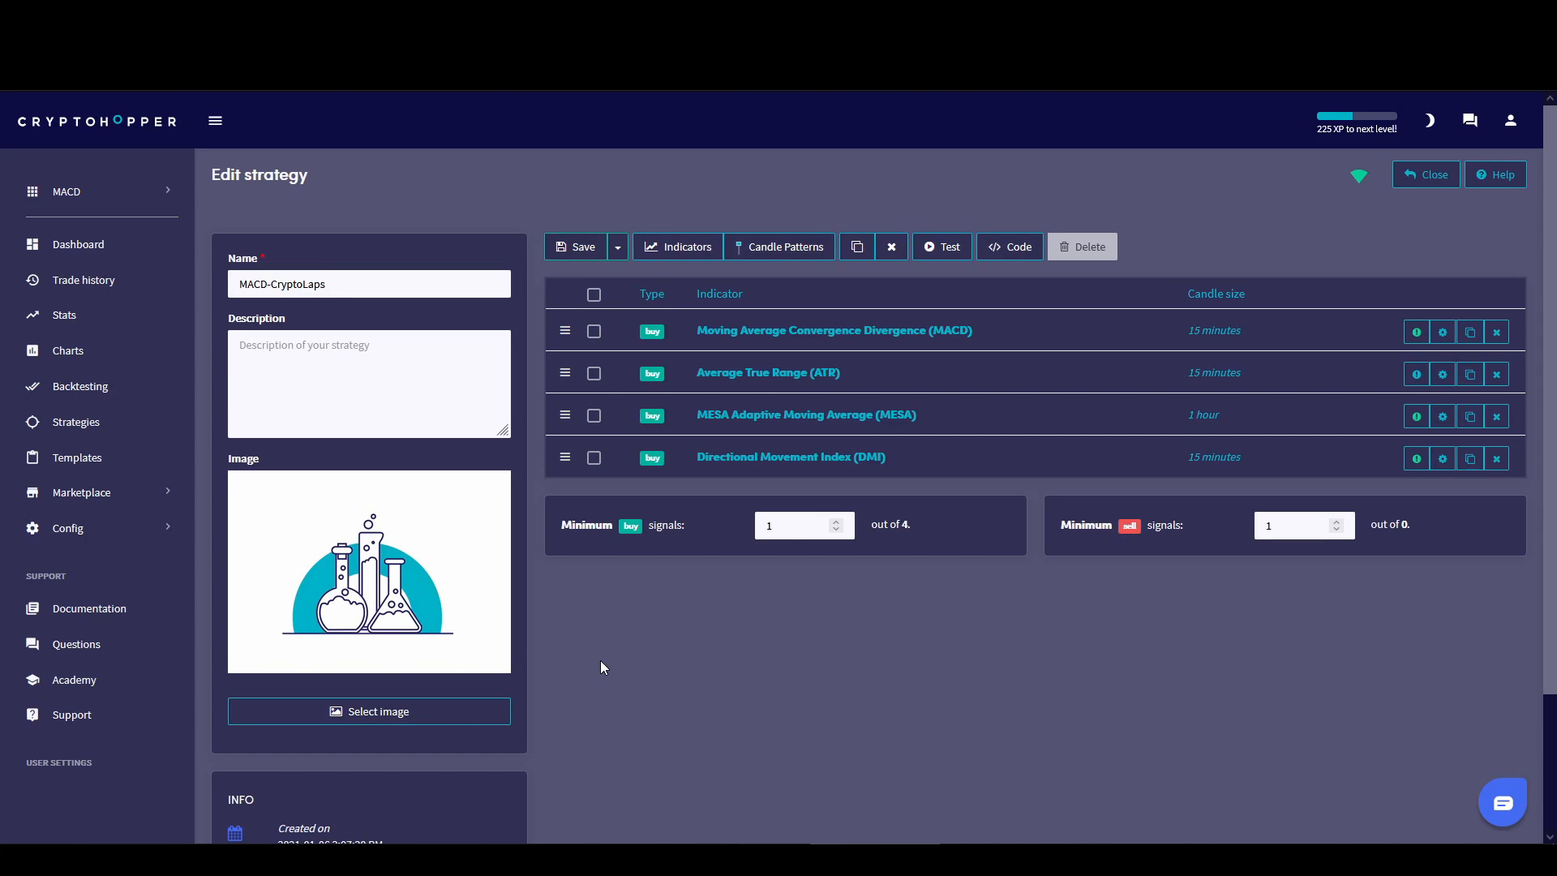
# Open the hopper's base configuration and review its Basic settings, Buy settings, and Coins and amounts sections.
pyautogui.click(73, 529)
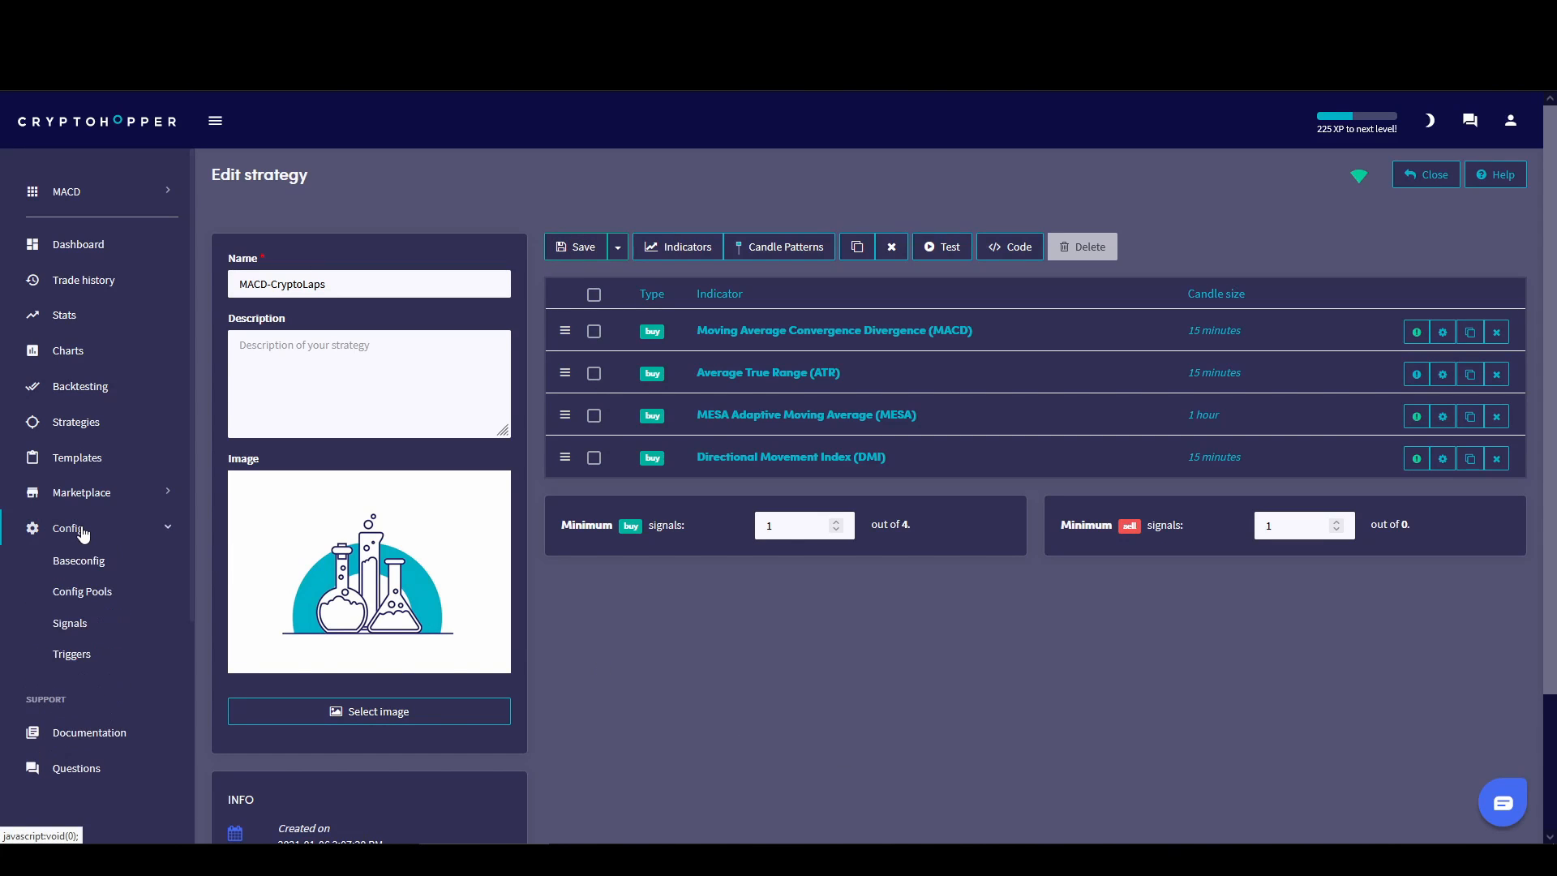
pyautogui.click(73, 564)
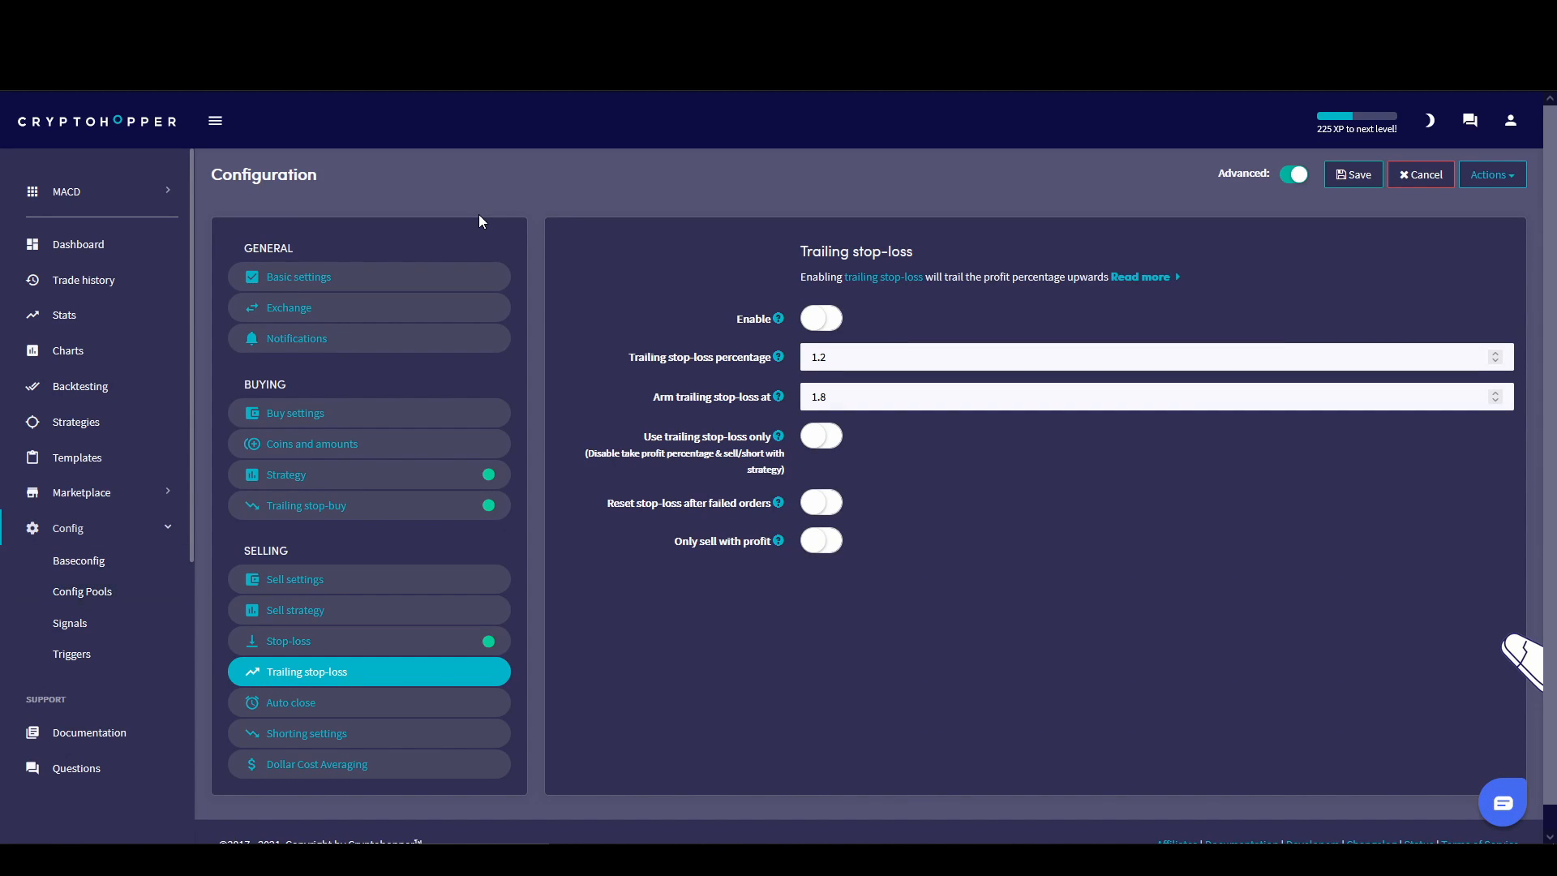
pyautogui.click(337, 276)
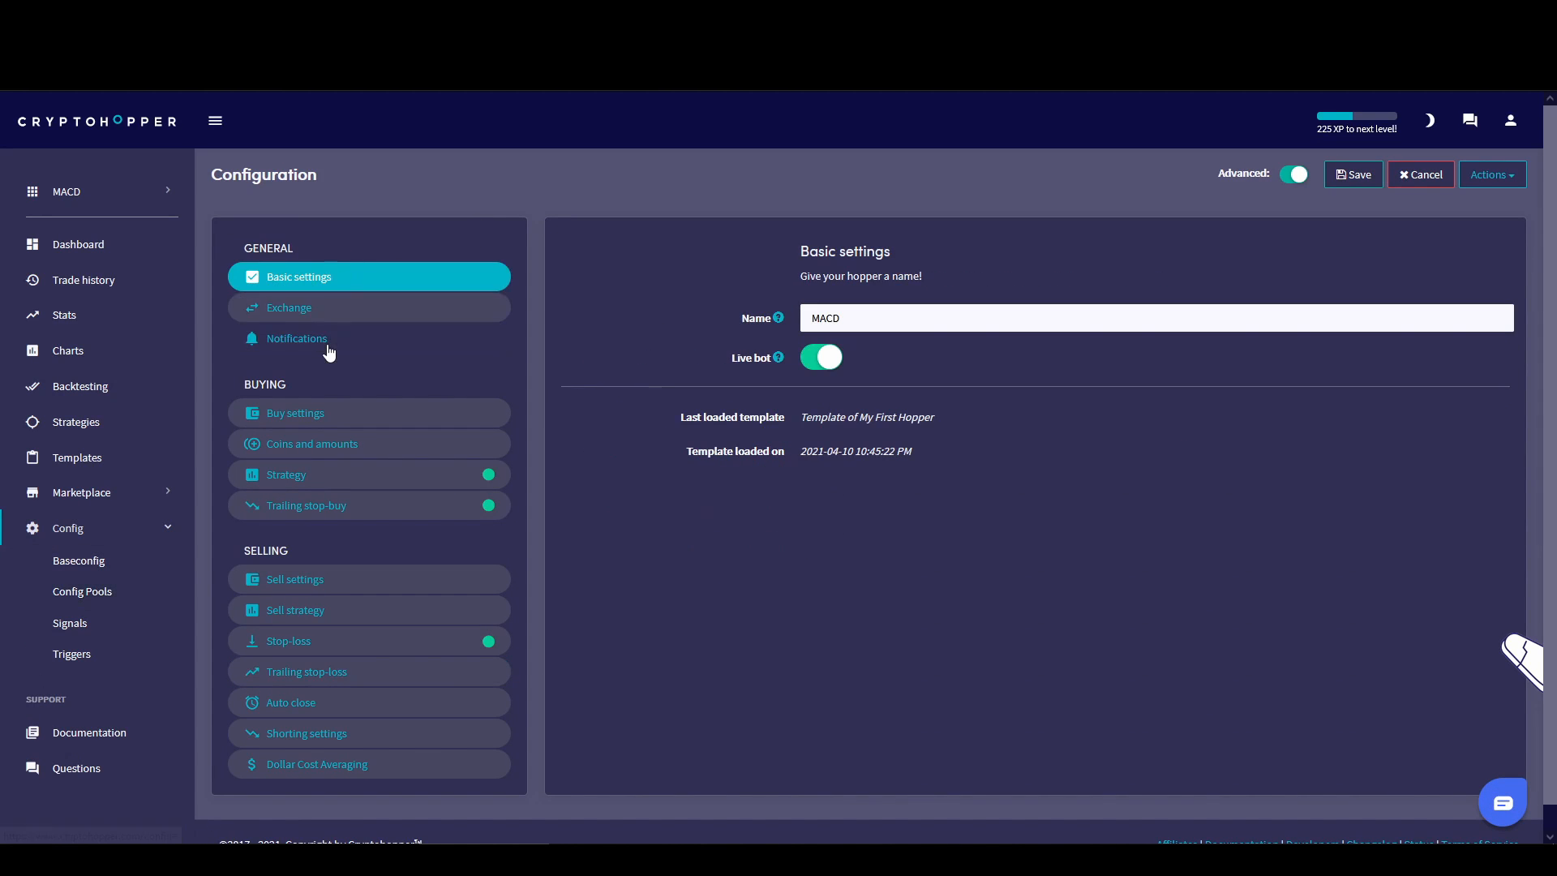
pyautogui.click(320, 415)
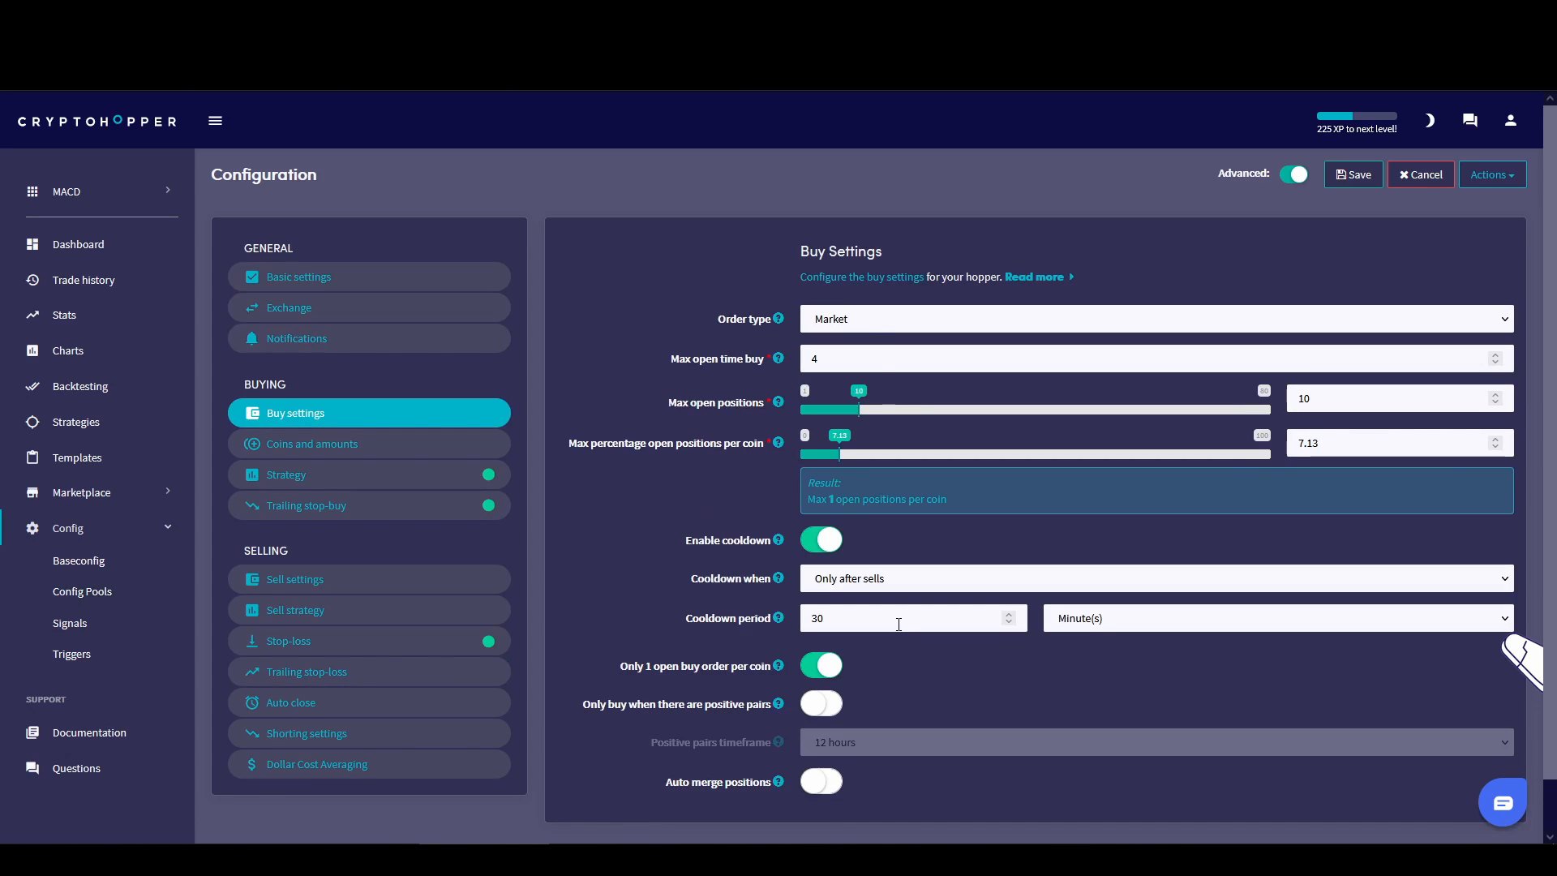
pyautogui.click(344, 450)
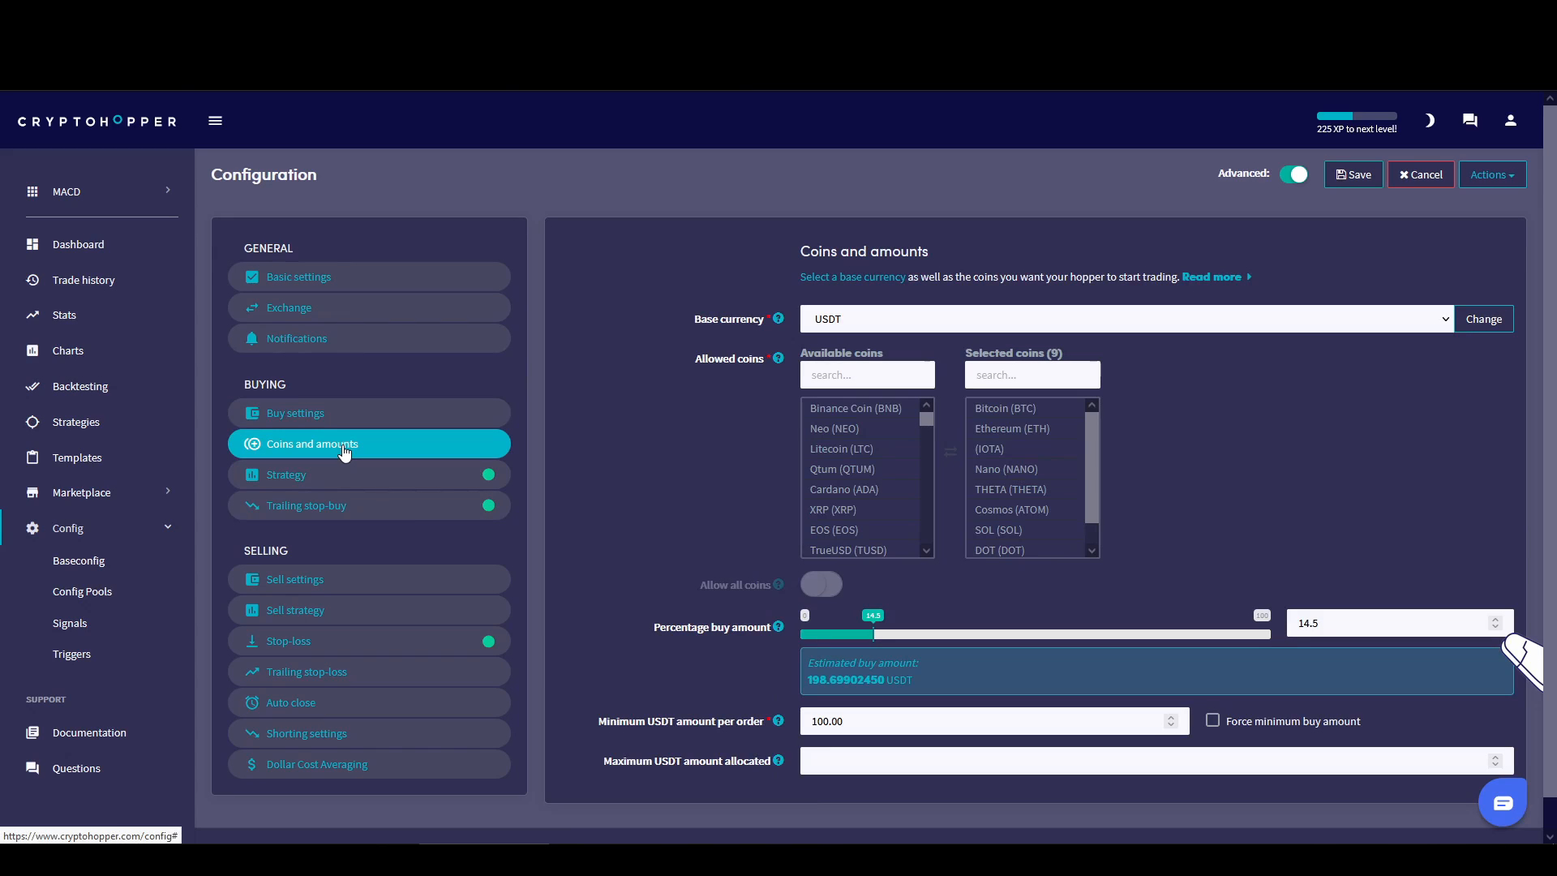
pyautogui.click(803, 451)
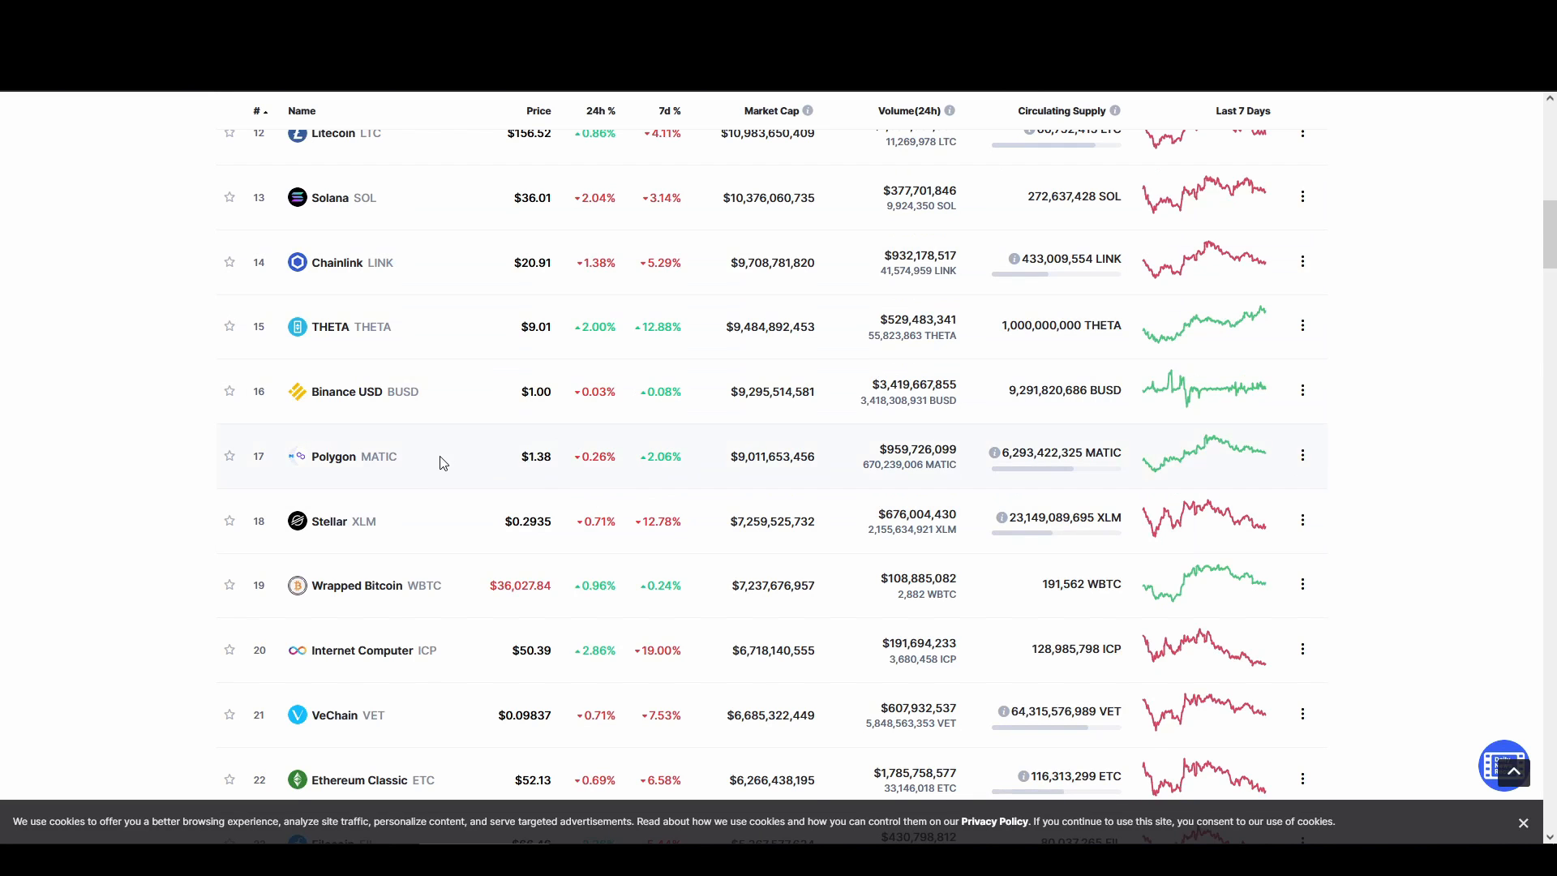
# Switch to CoinMarketCap and examine the cryptocurrency ranking by market cap for candidate coins to trade.
pyautogui.scroll(10, 441, 455)
pyautogui.scroll(1, 338, 398)
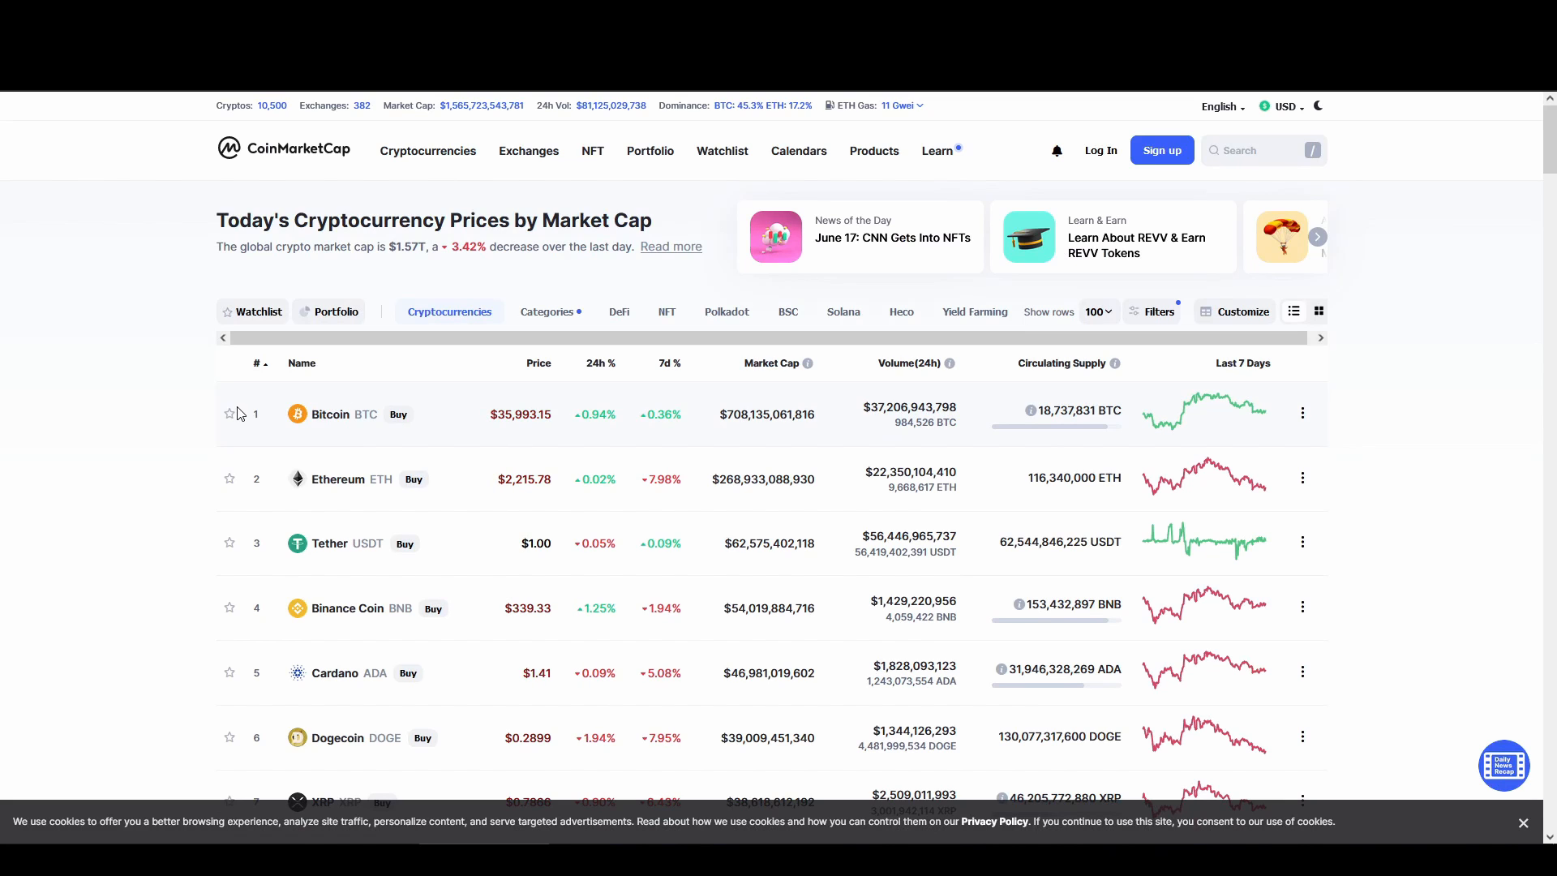
pyautogui.scroll(-2, 206, 431)
pyautogui.scroll(-12, 365, 337)
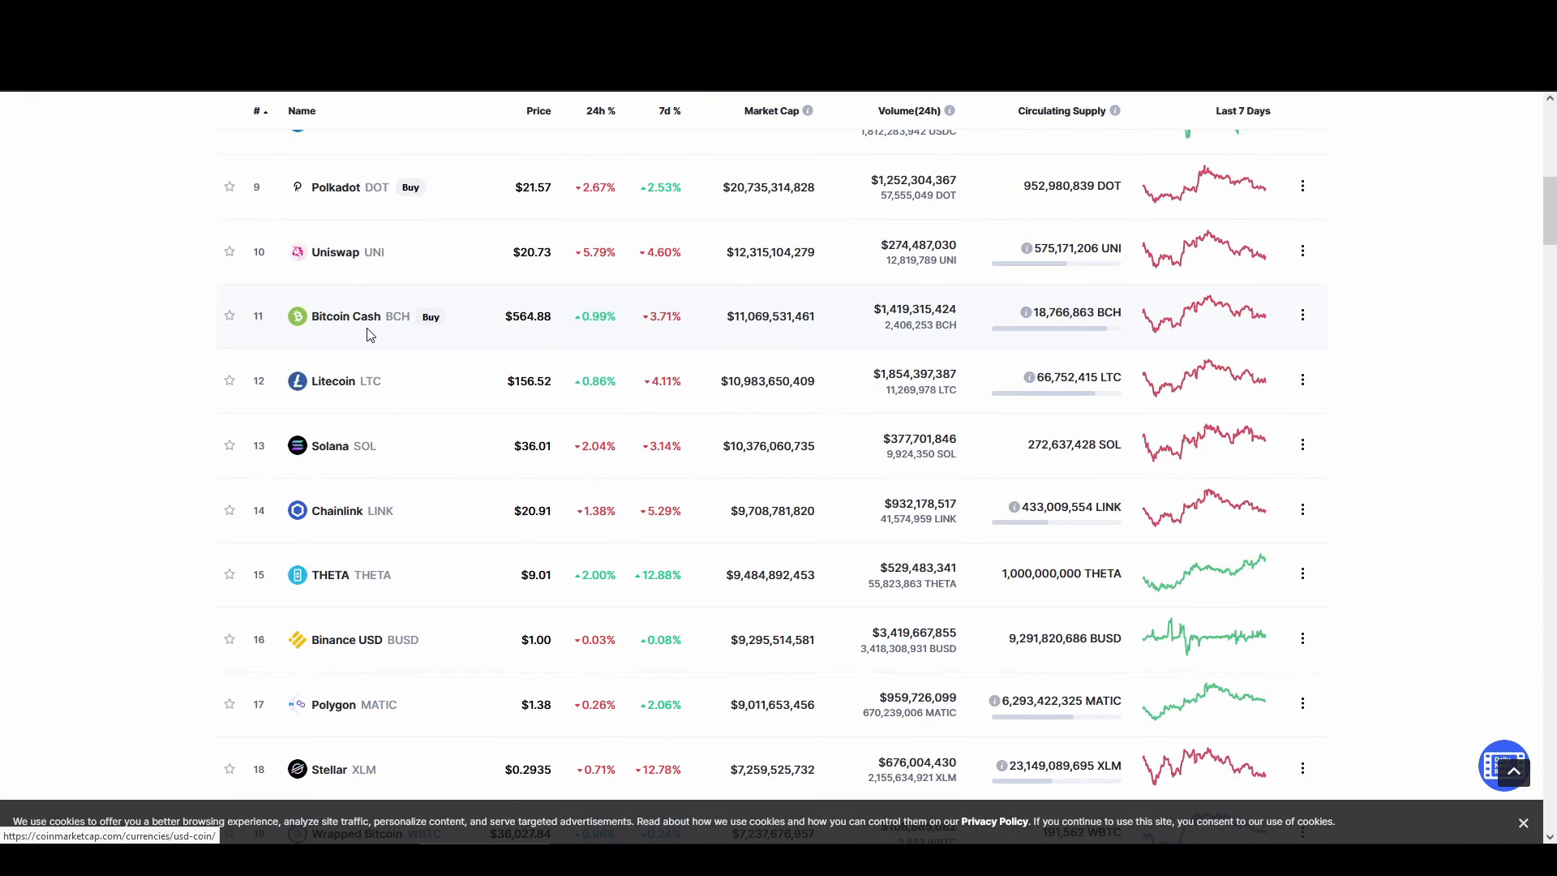
pyautogui.scroll(-4, 377, 393)
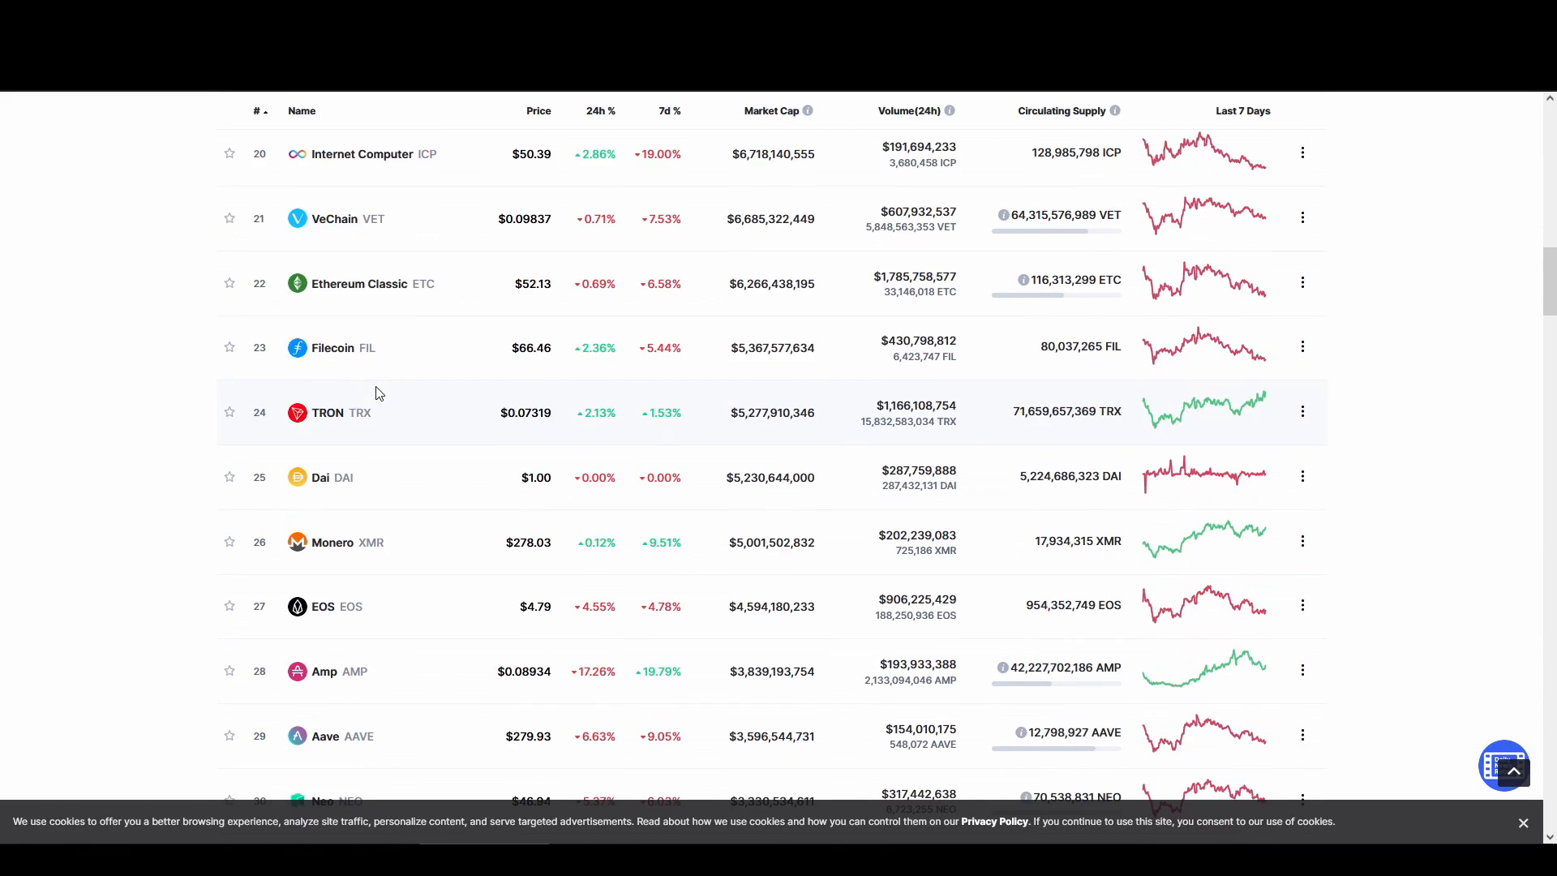
pyautogui.scroll(2, 370, 463)
pyautogui.scroll(-2, 379, 573)
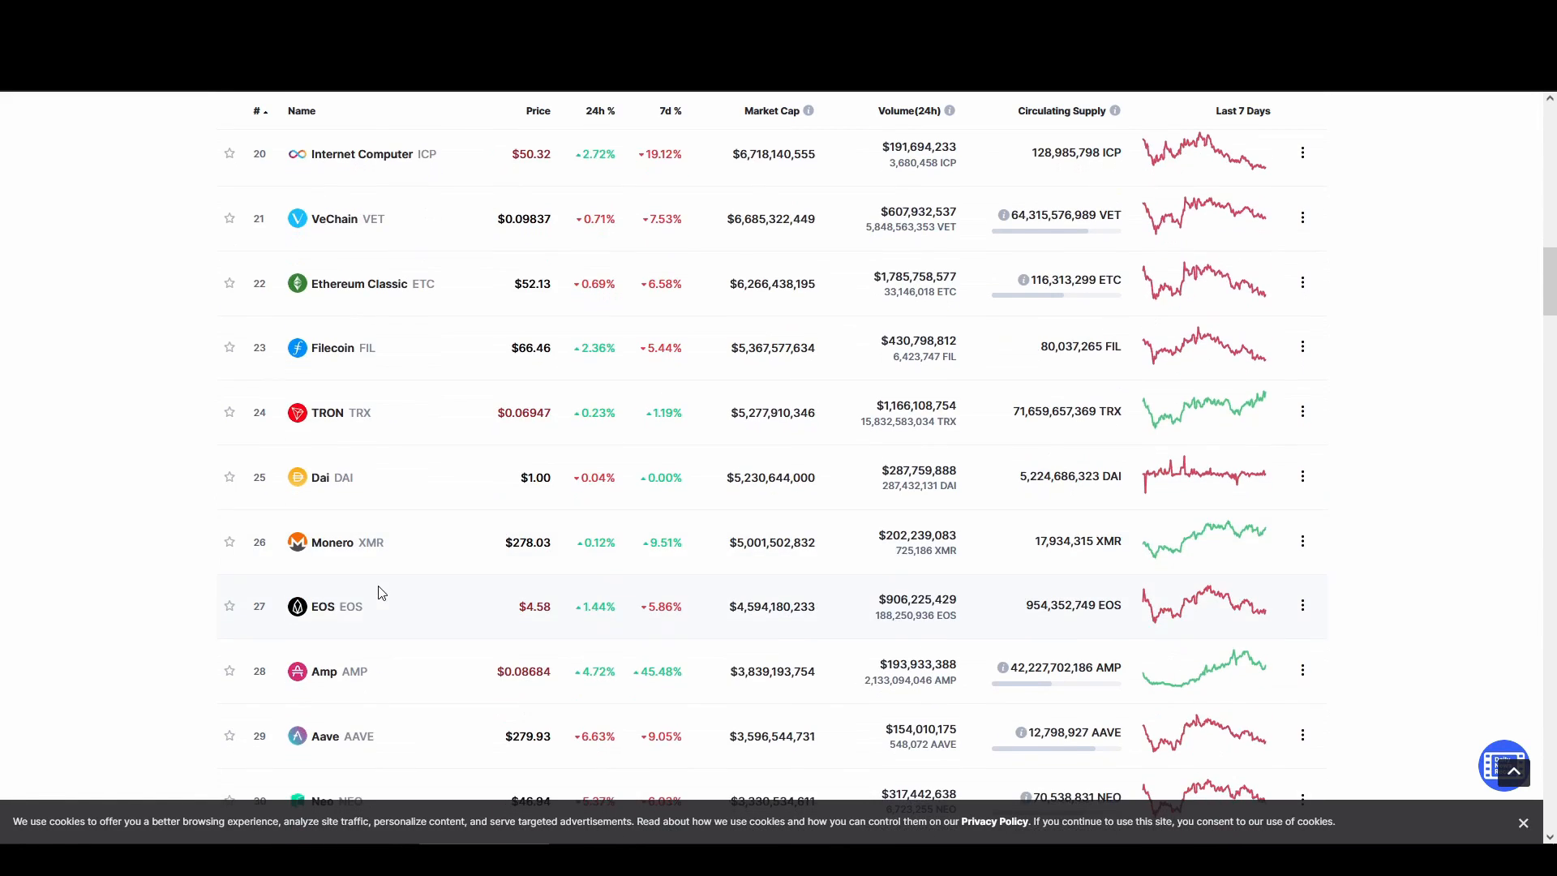
pyautogui.scroll(2, 393, 526)
pyautogui.scroll(1, 395, 523)
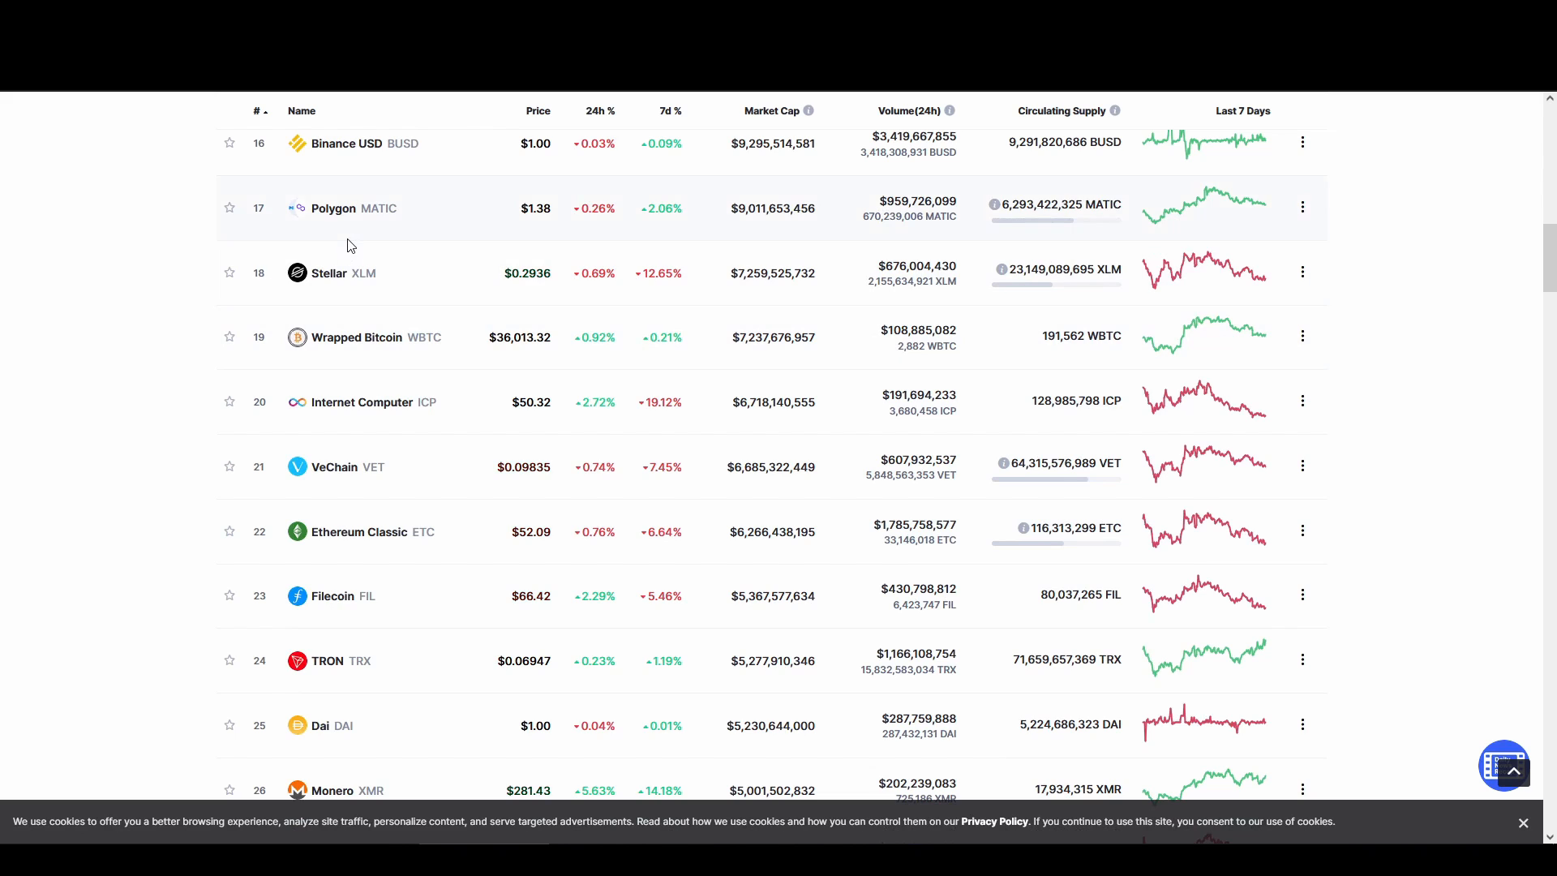
pyautogui.scroll(6, 349, 244)
pyautogui.scroll(10, 385, 294)
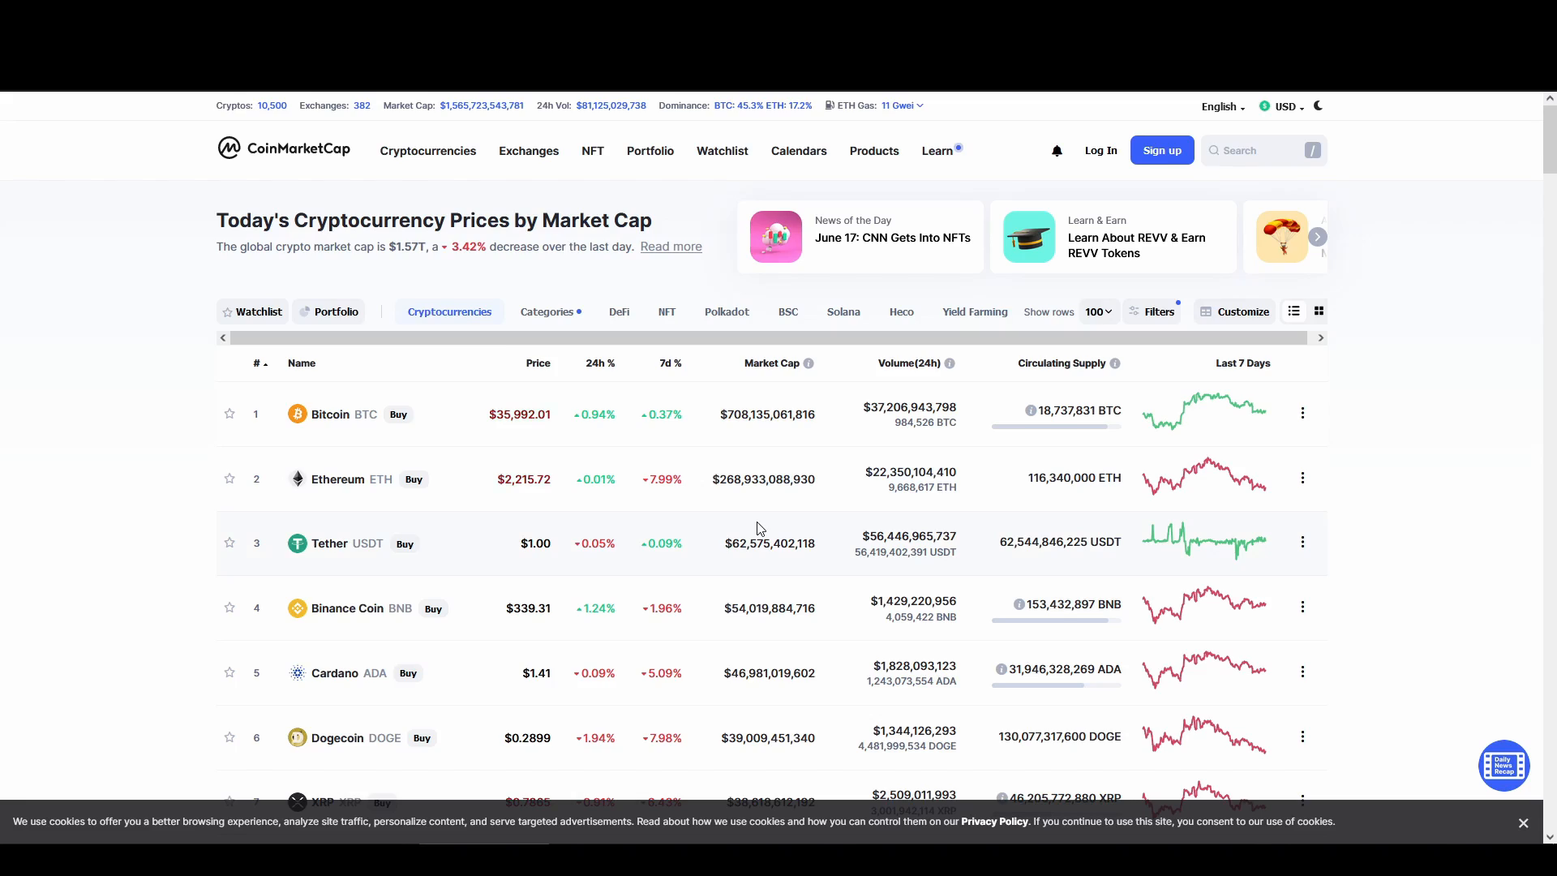
pyautogui.scroll(-10, 762, 527)
pyautogui.scroll(10, 835, 615)
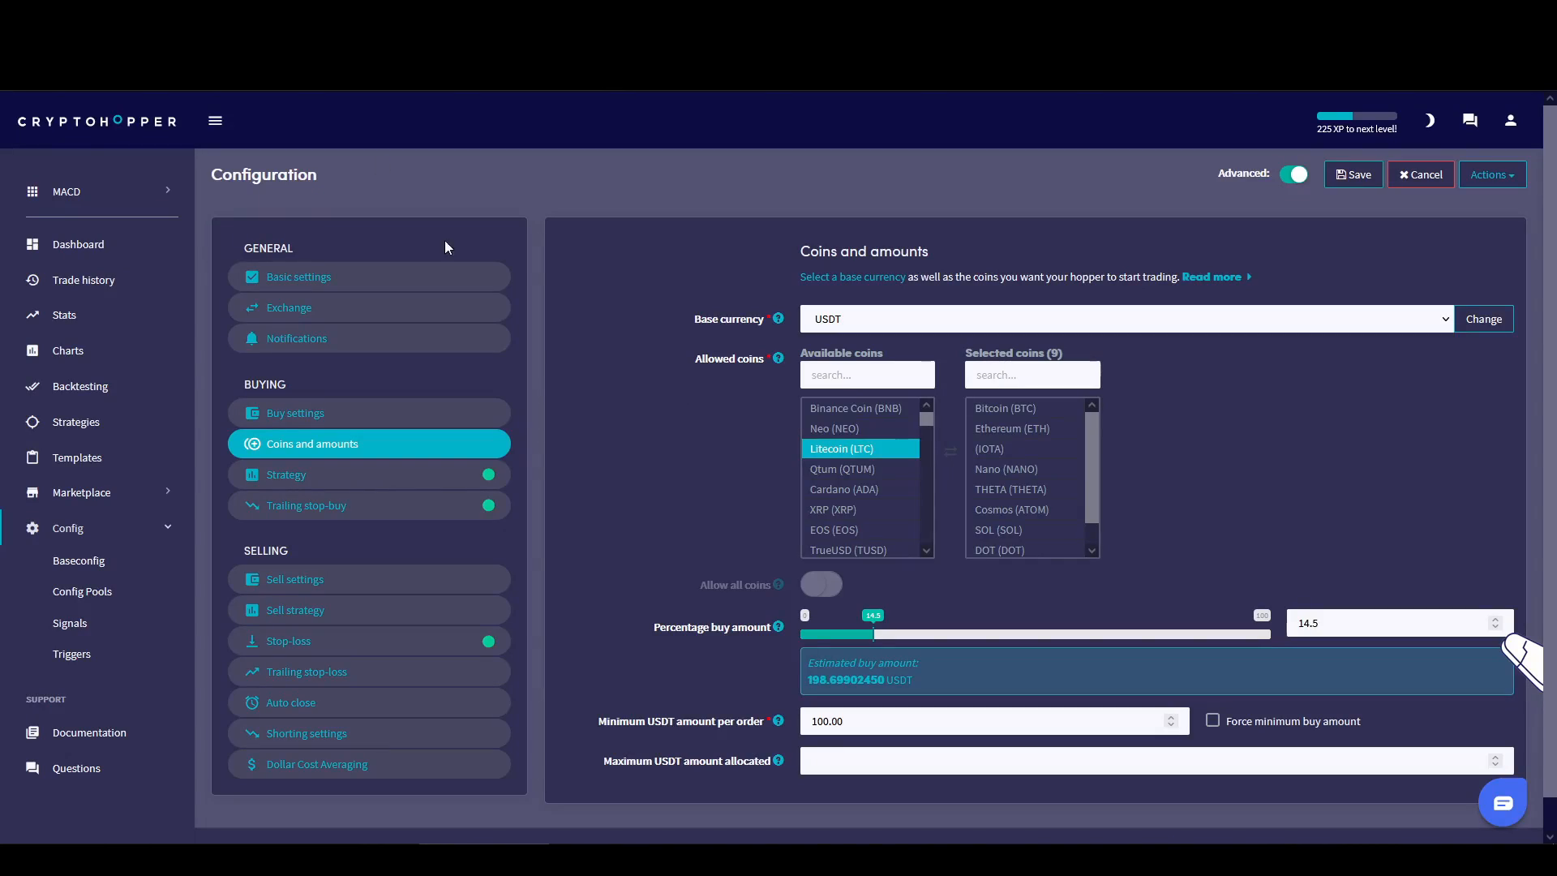
# Switch back to Cryptohopper and review the full list of selected coins in Coins and amounts.
pyautogui.click(1046, 407)
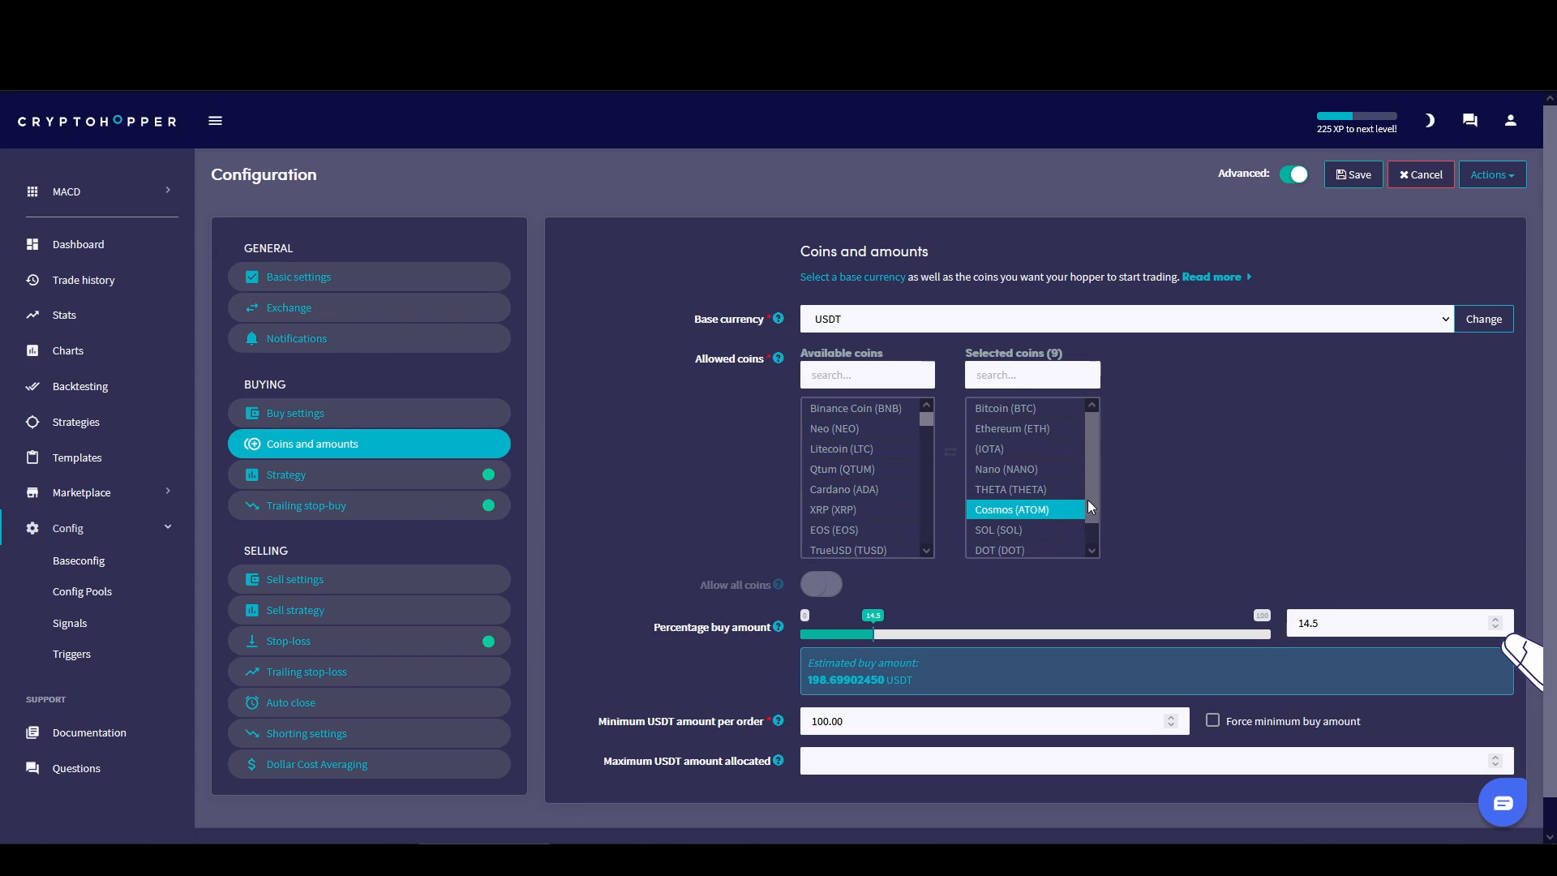
pyautogui.moveTo(1089, 500); pyautogui.dragTo(1101, 527)
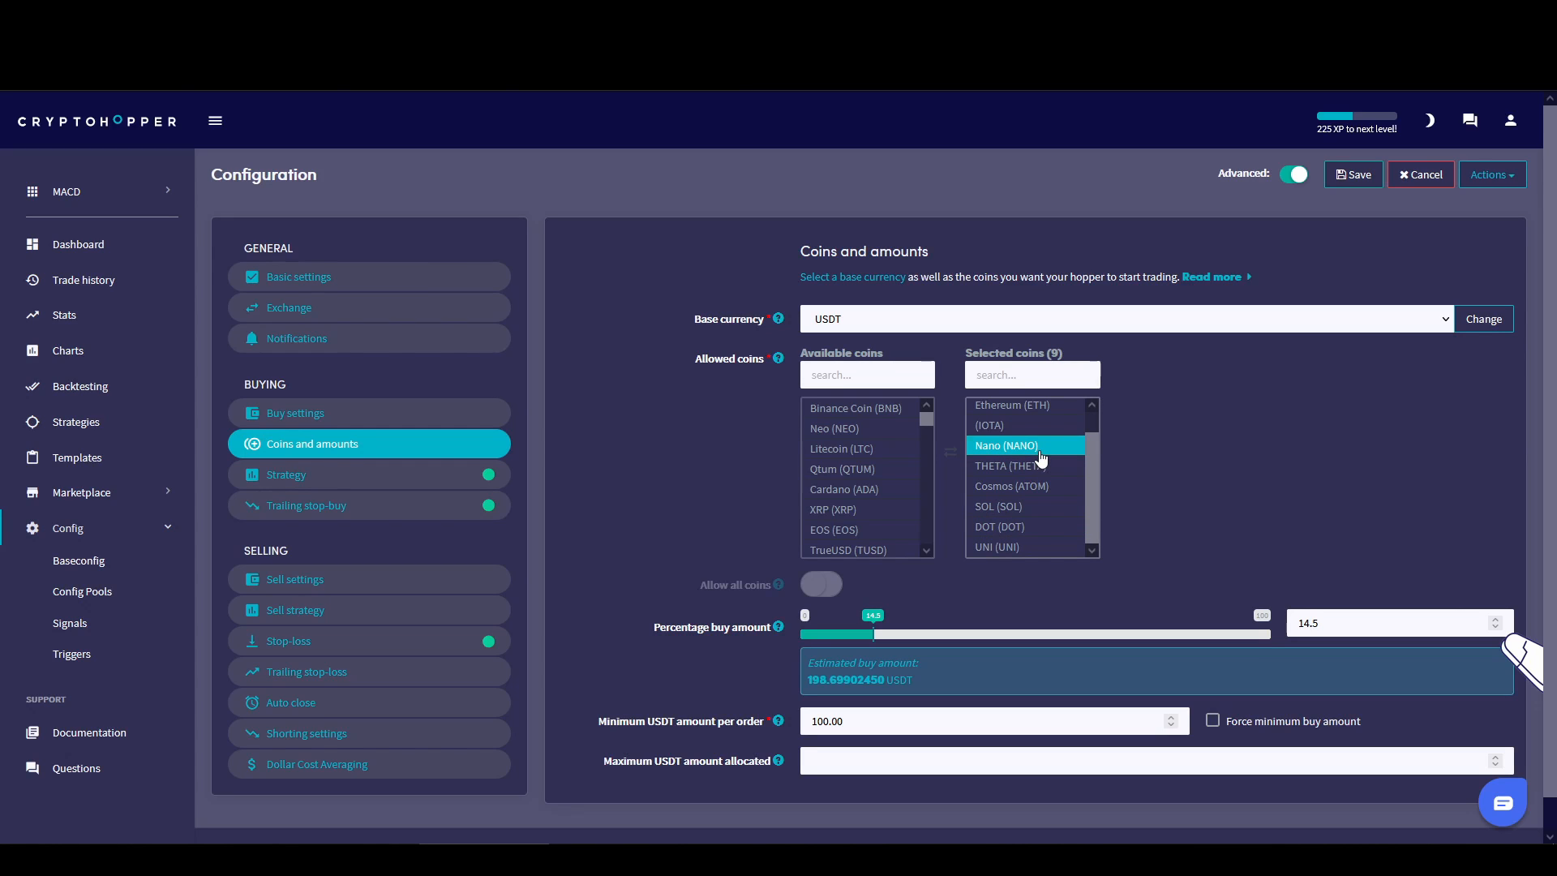
pyautogui.scroll(1, 1042, 459)
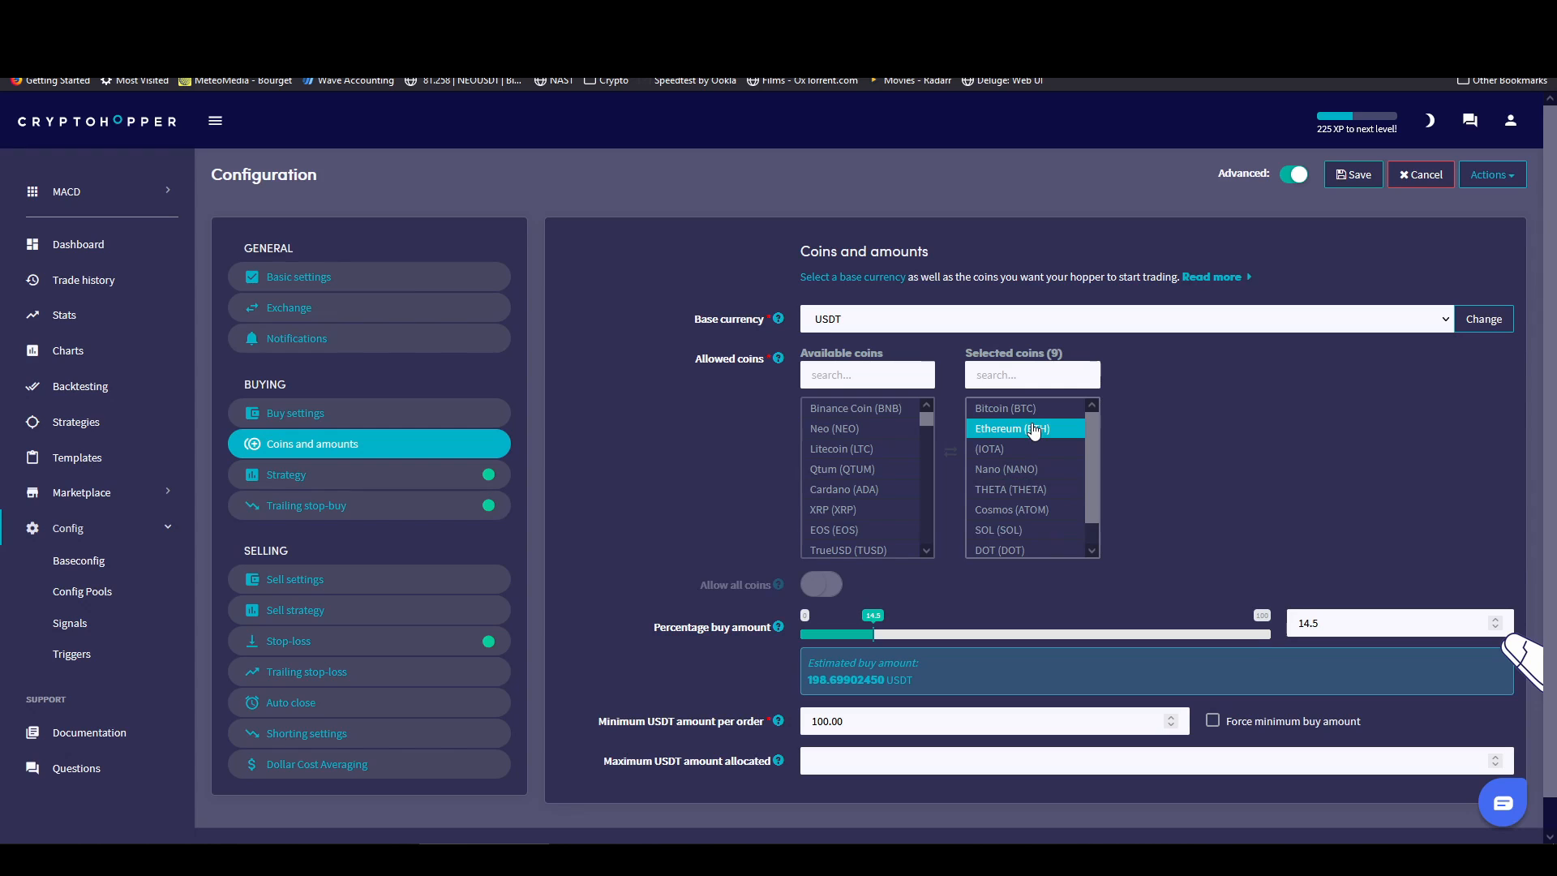
pyautogui.scroll(-1, 1169, 446)
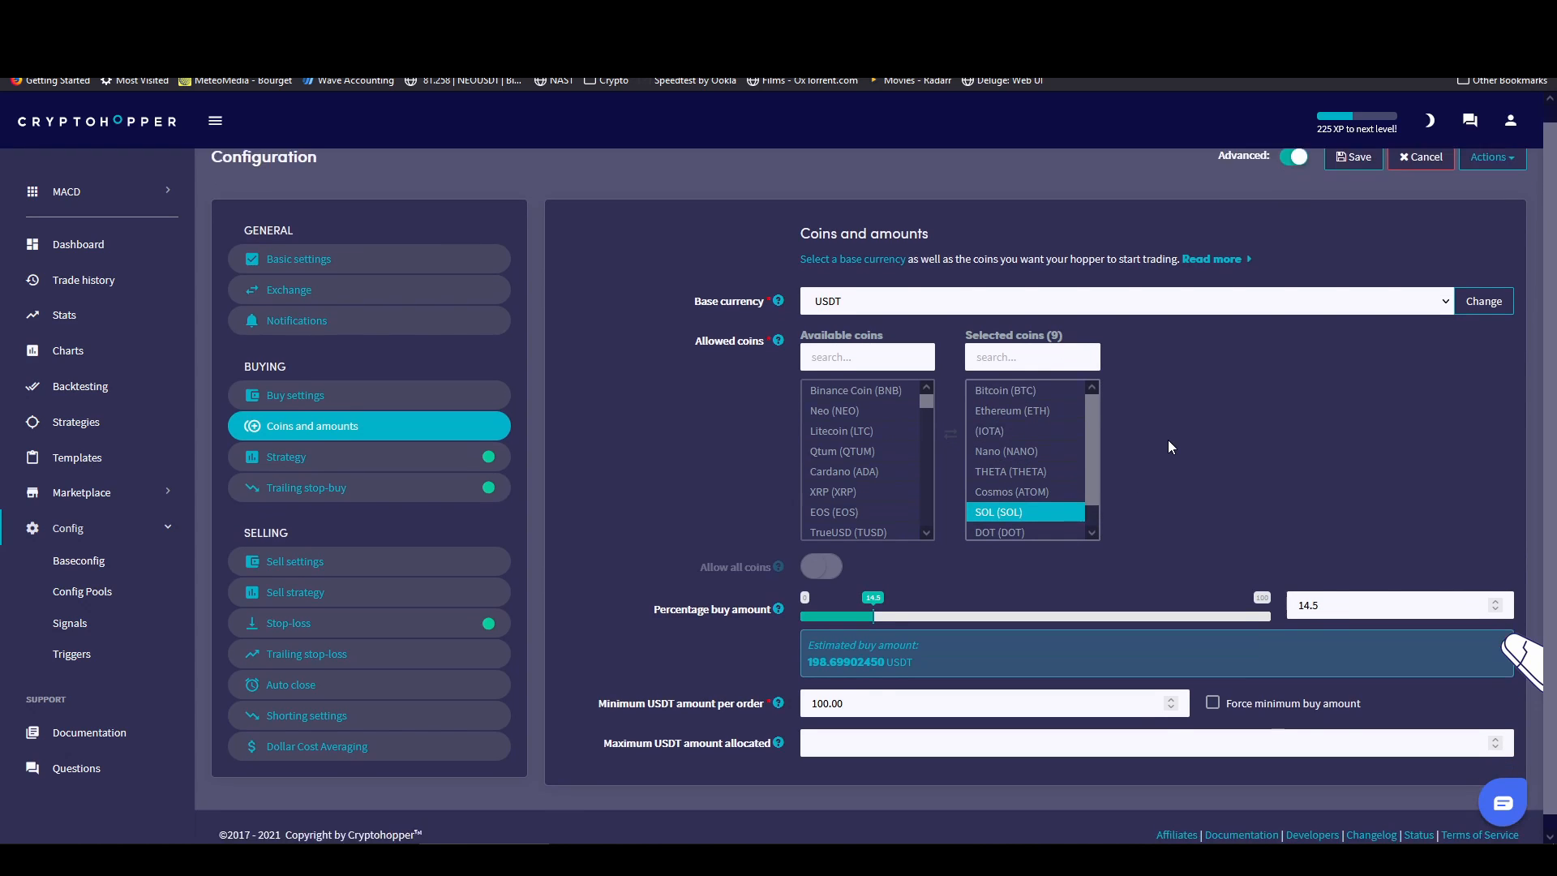
# Review the base currency and available coins in Coins and amounts, then the buying Strategy and Trailing stop-buy settings.
pyautogui.scroll(1, 1168, 440)
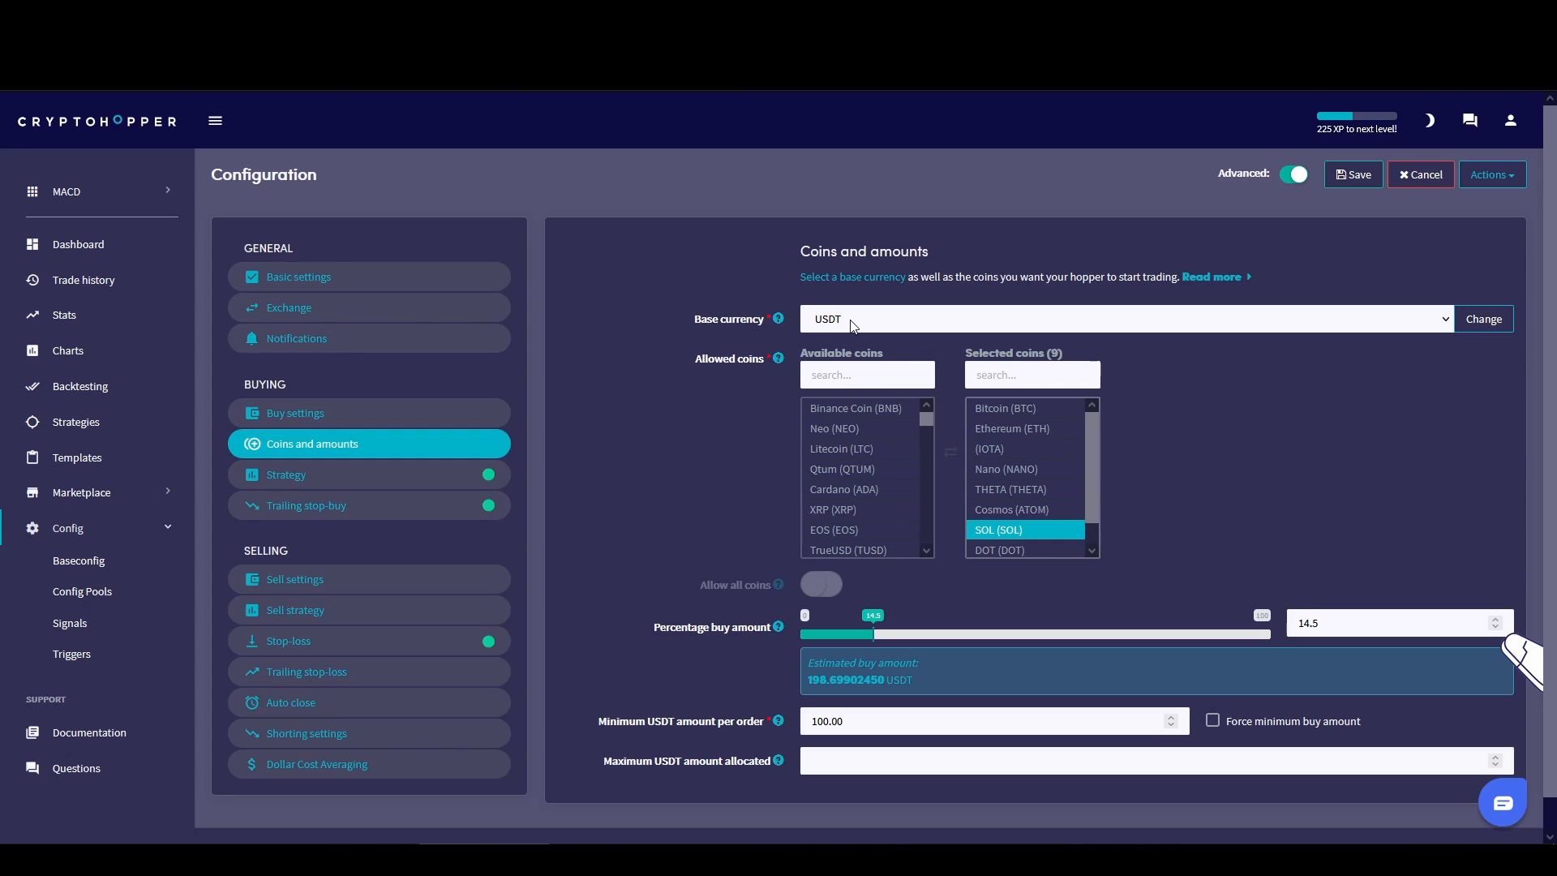
pyautogui.click(904, 408)
pyautogui.moveTo(926, 422)
pyautogui.mouseDown()
pyautogui.moveTo(933, 547)
pyautogui.moveTo(929, 408)
pyautogui.mouseUp()
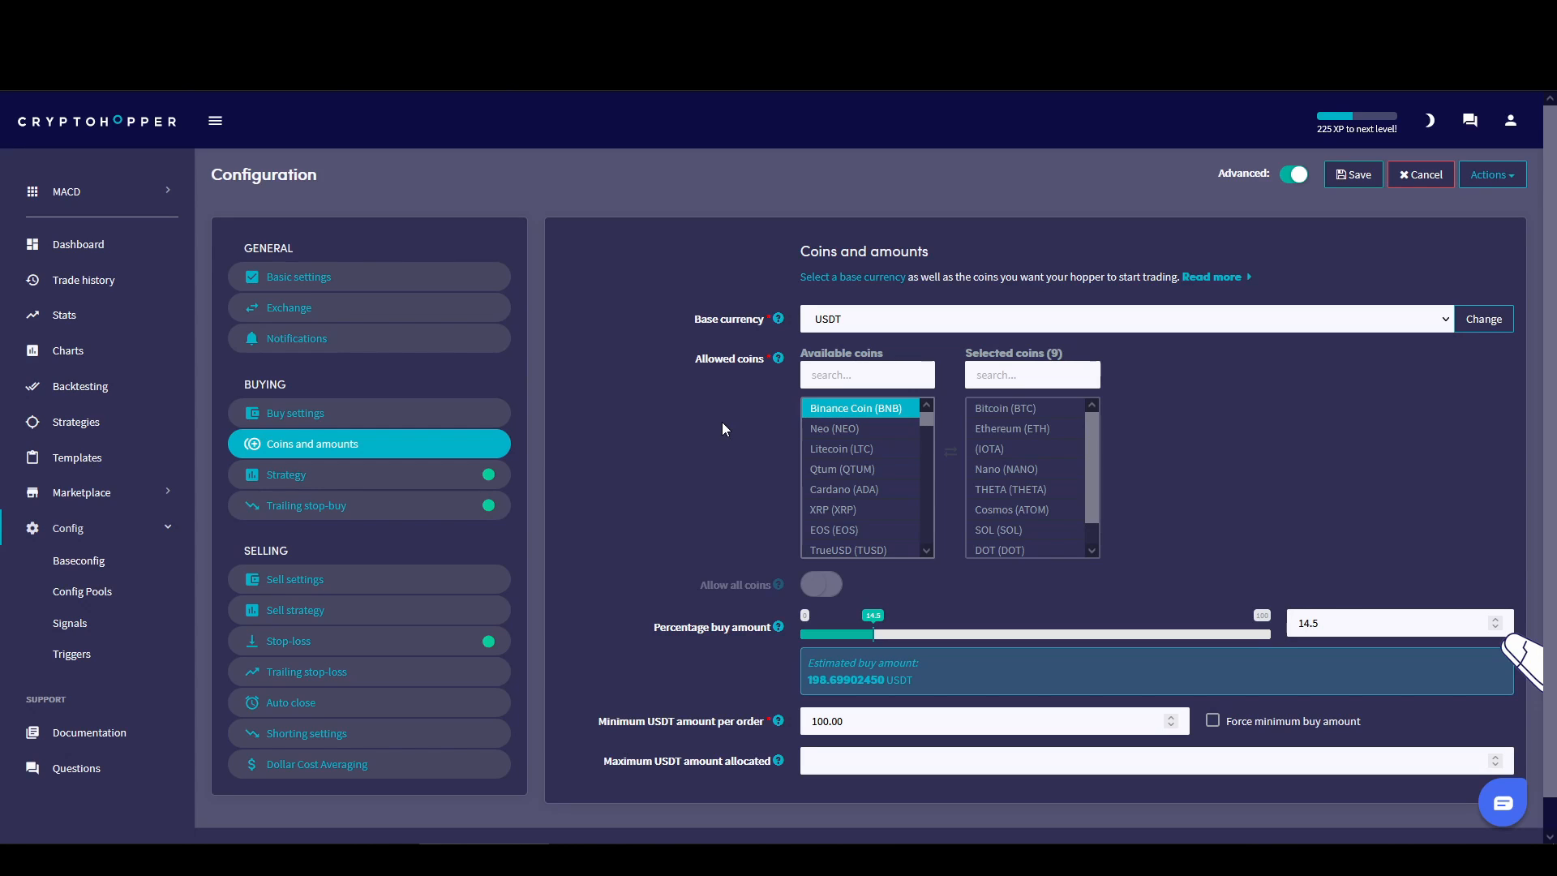
pyautogui.click(359, 474)
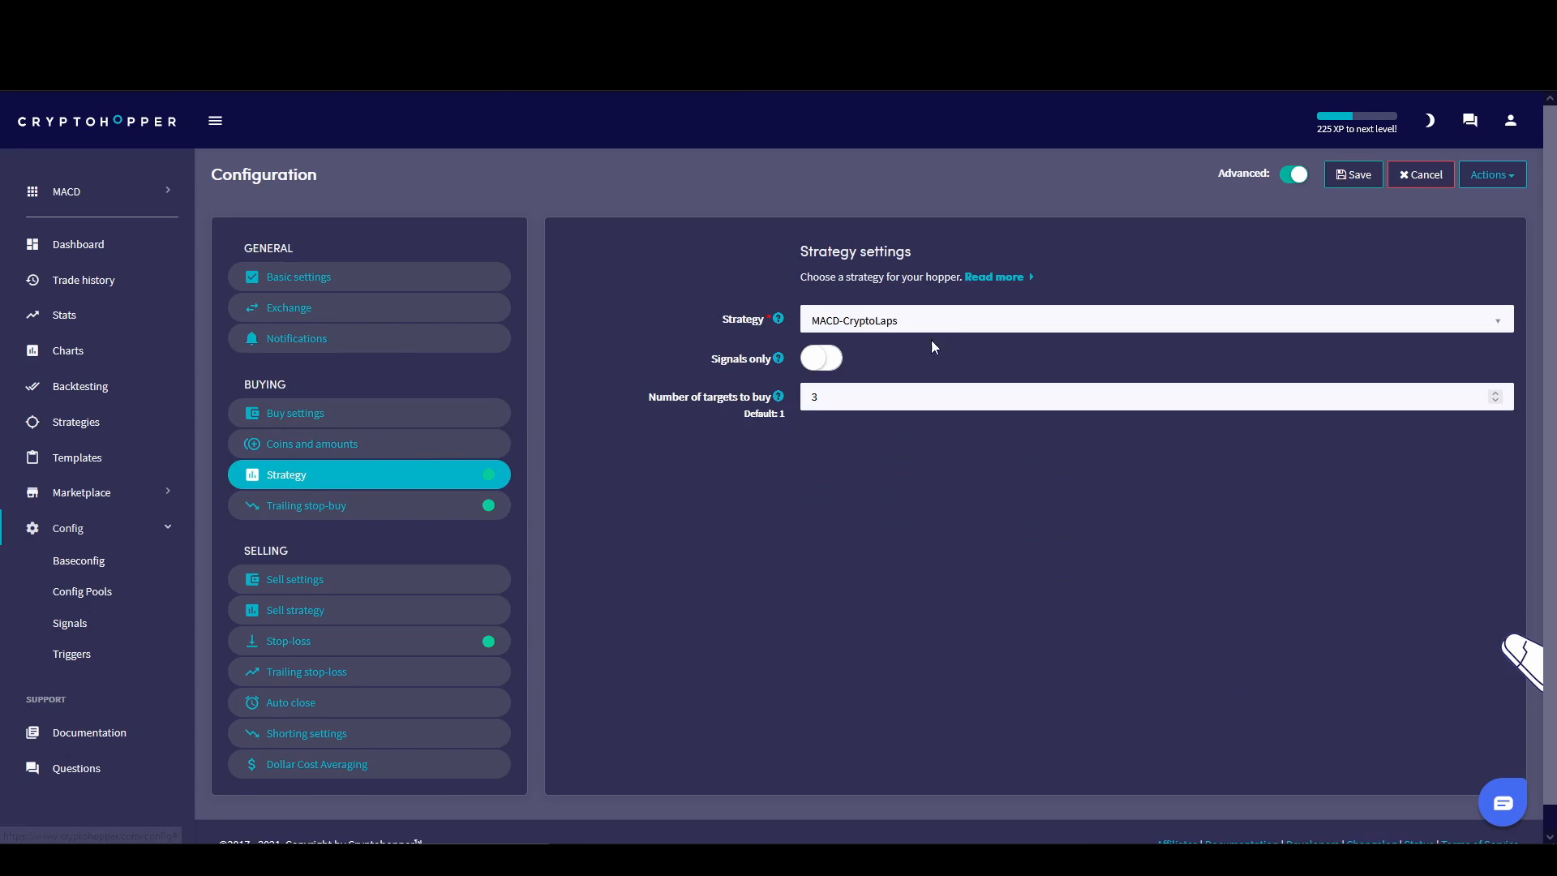
pyautogui.click(381, 507)
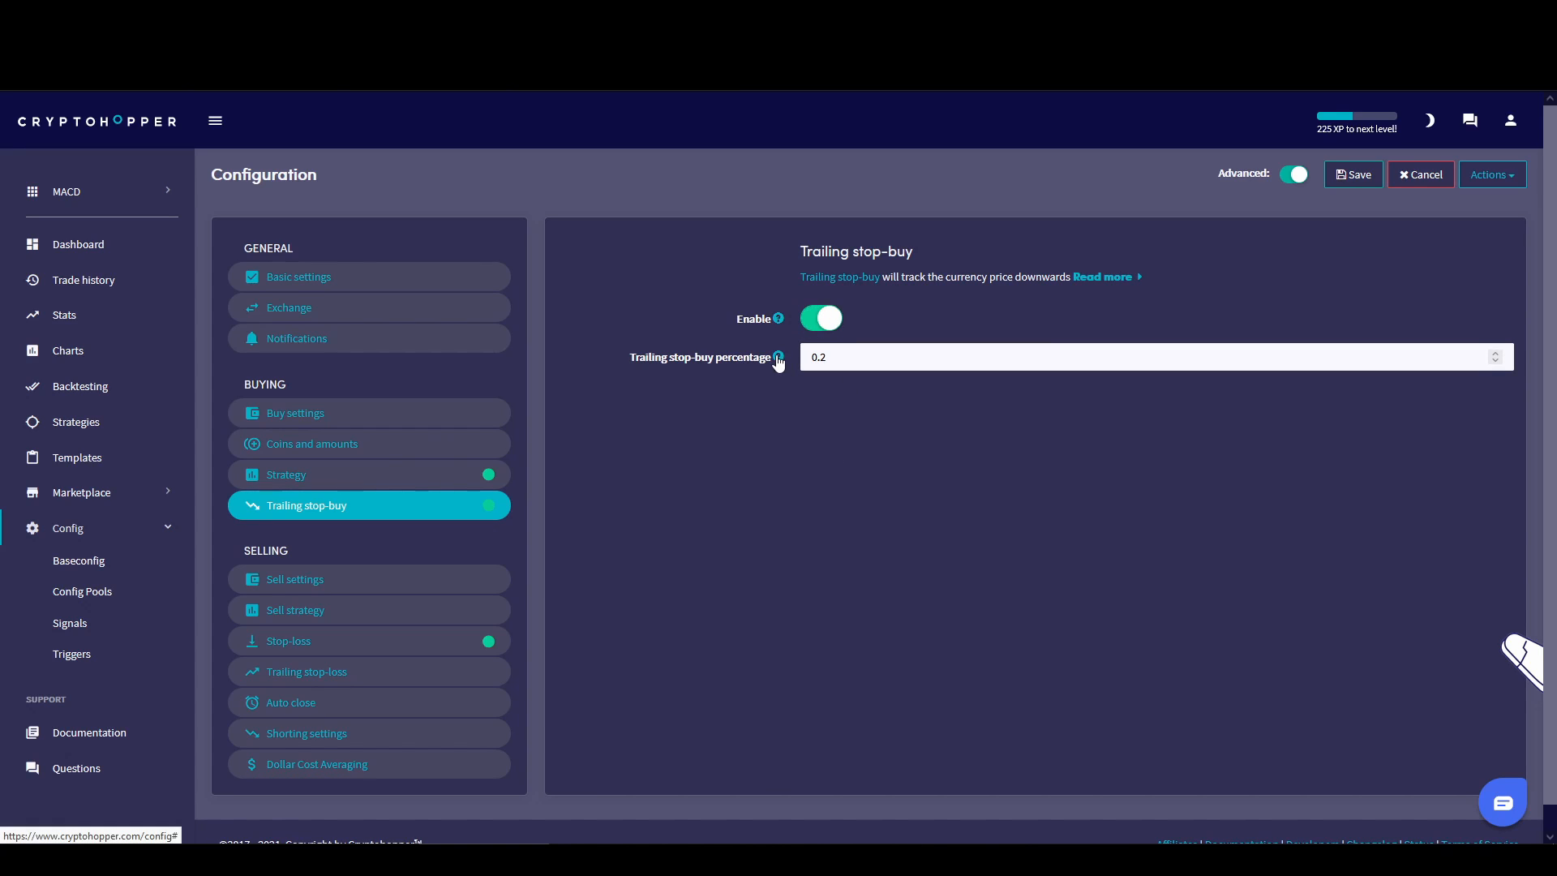
# Review the hopper's selling configuration from Sell settings and Sell strategy through Stop-loss and Trailing stop-loss.
pyautogui.click(384, 582)
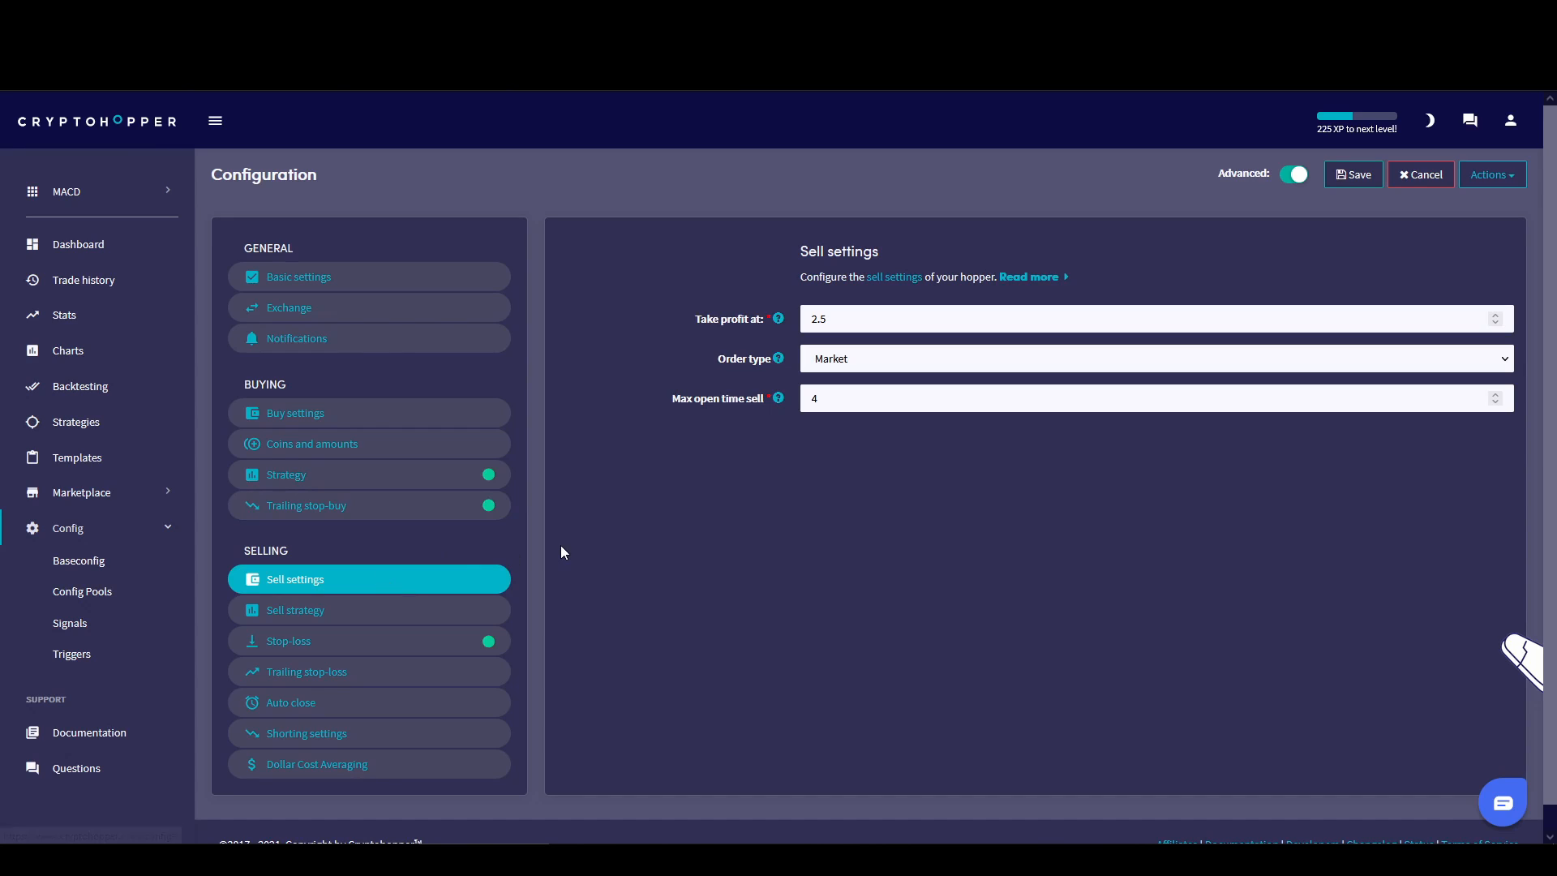
pyautogui.click(831, 325)
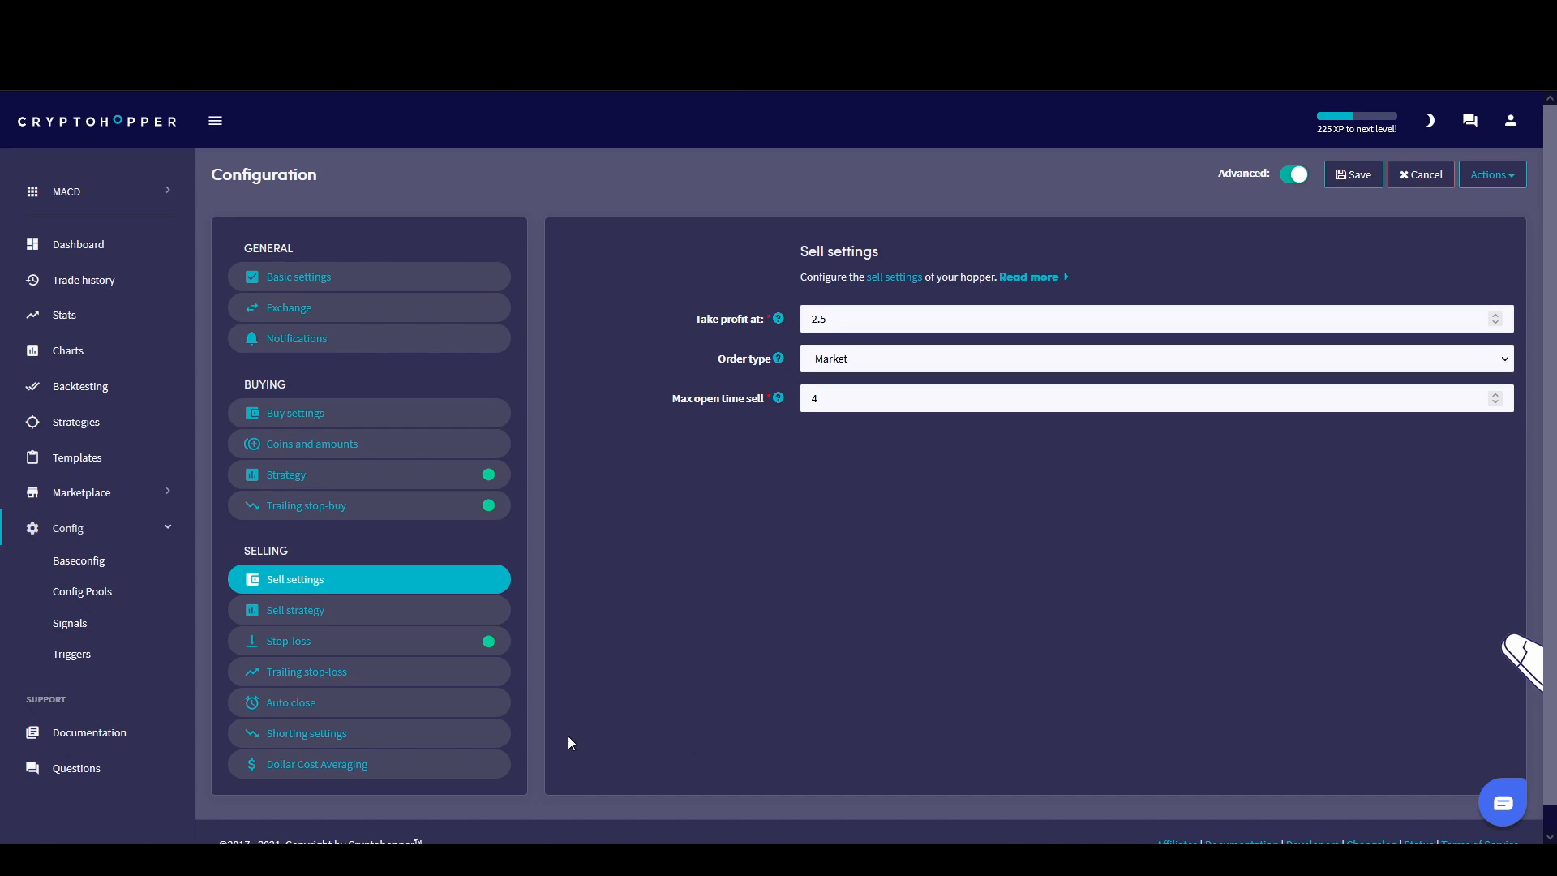
pyautogui.click(269, 618)
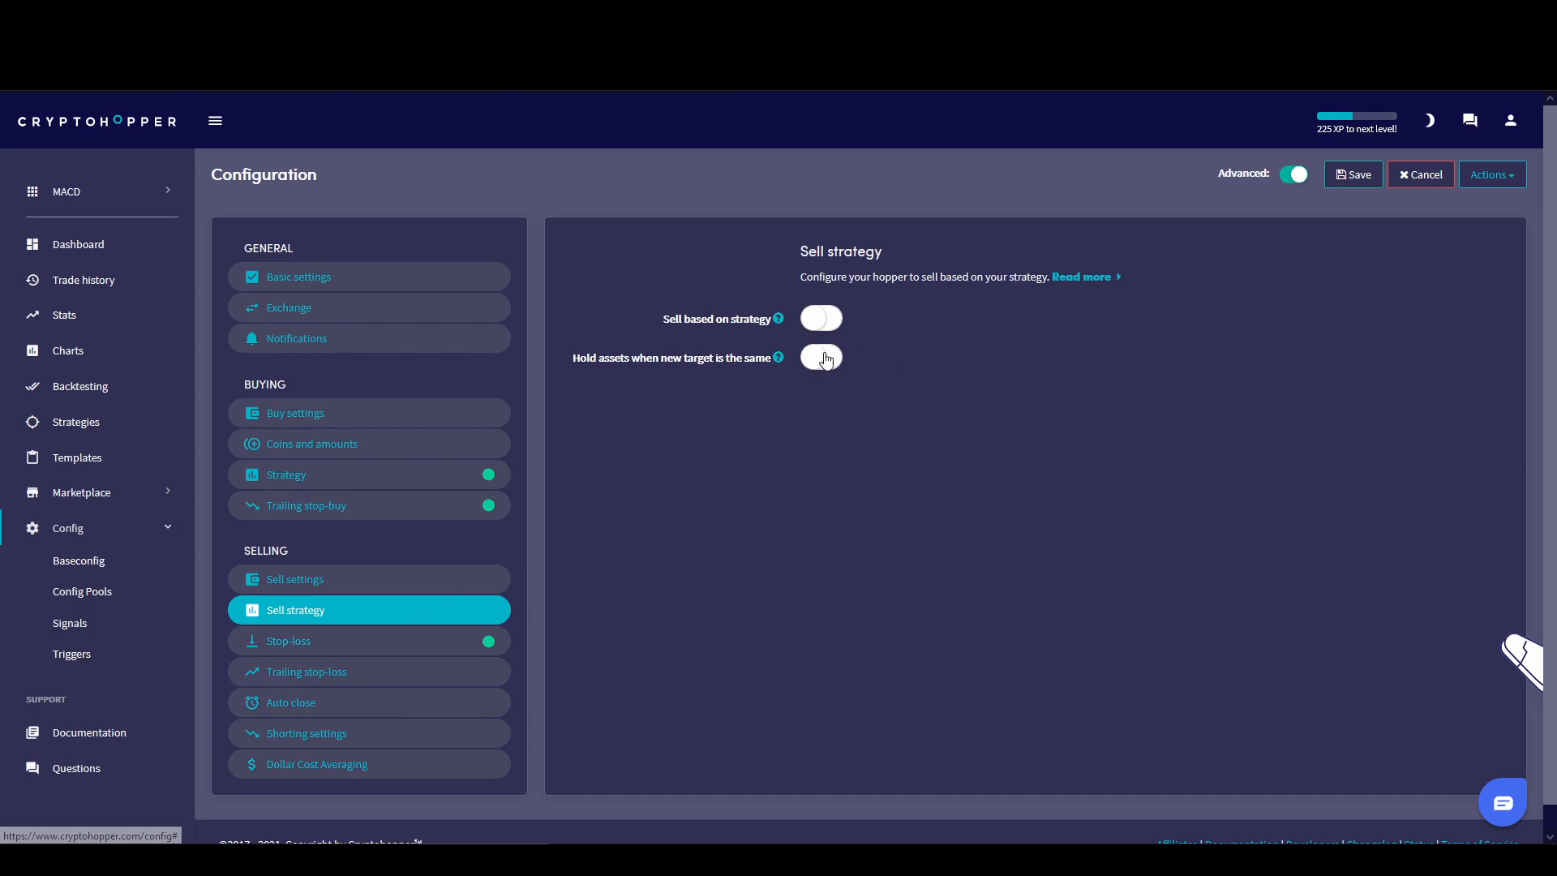
pyautogui.click(386, 644)
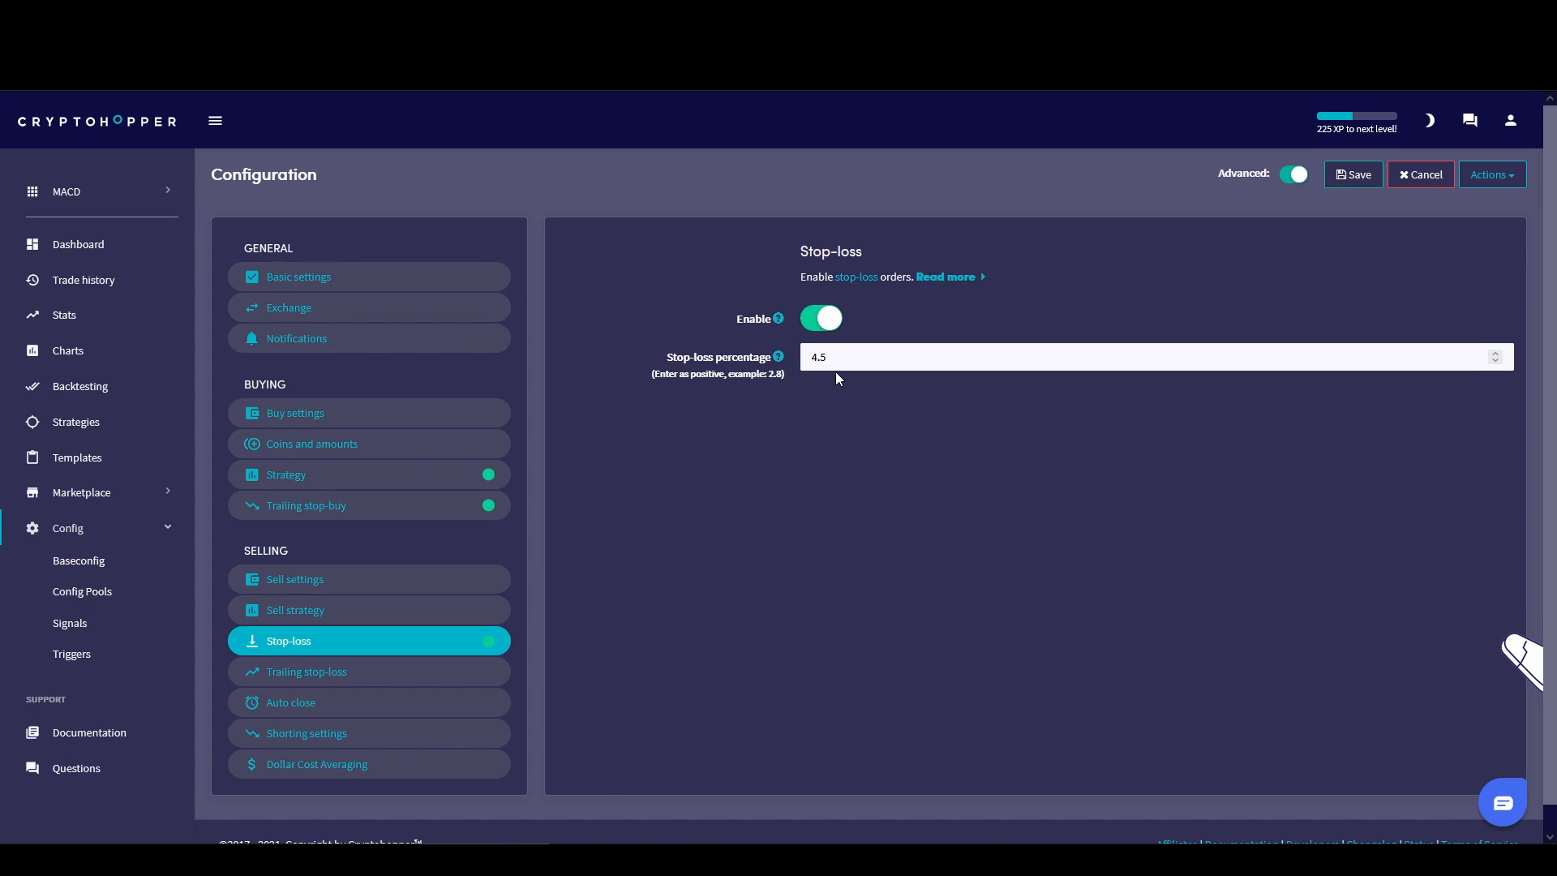
pyautogui.click(348, 673)
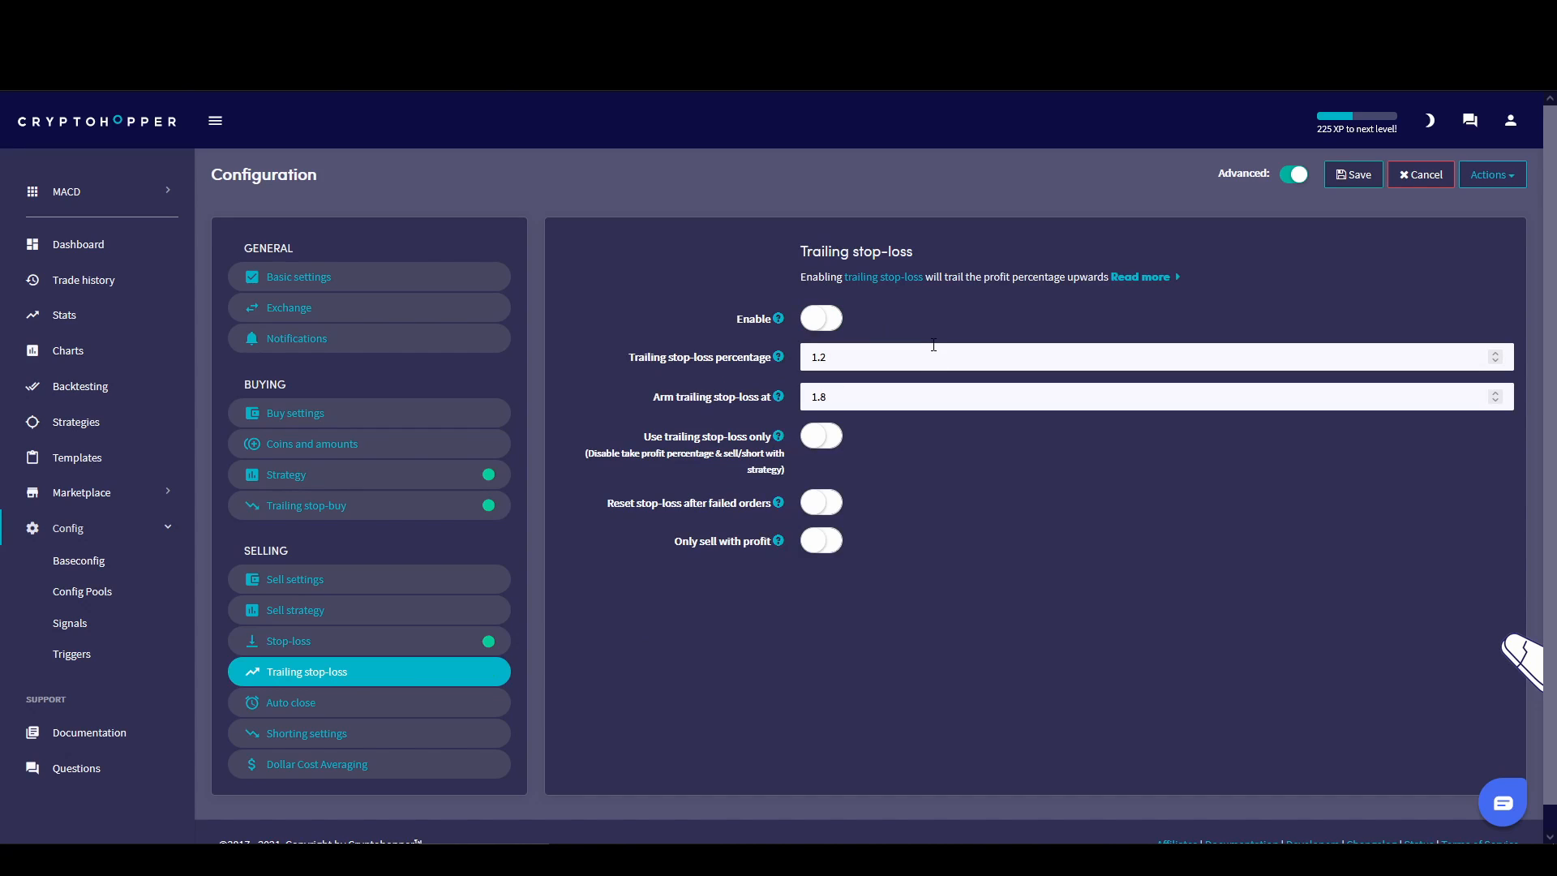
# Recheck Sell strategy and Sell settings, and look through the Auto close and Shorting settings.
pyautogui.click(390, 602)
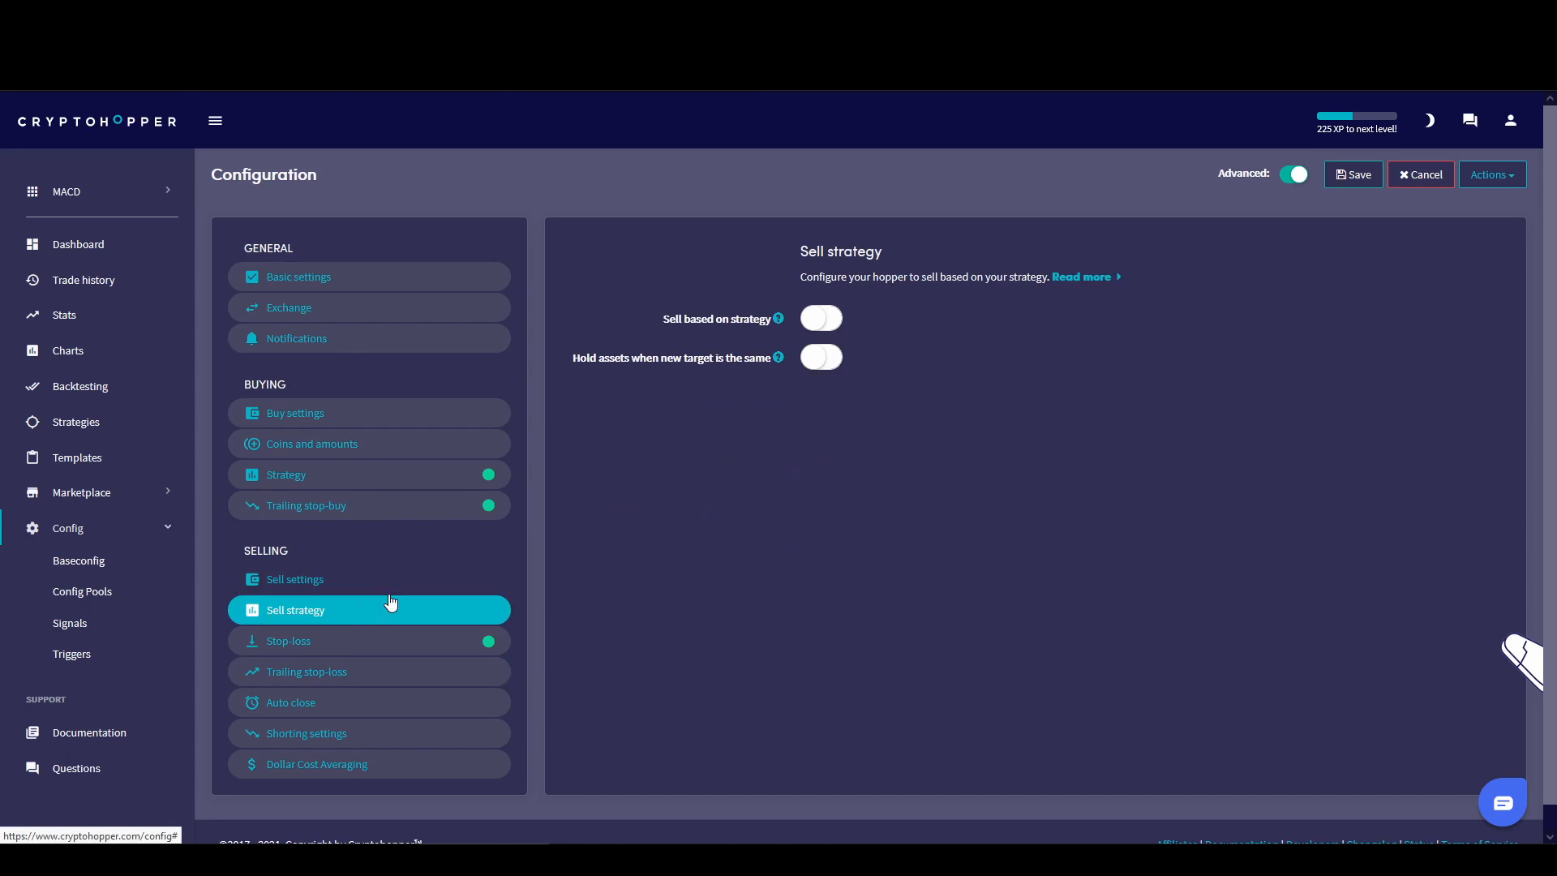
pyautogui.click(341, 581)
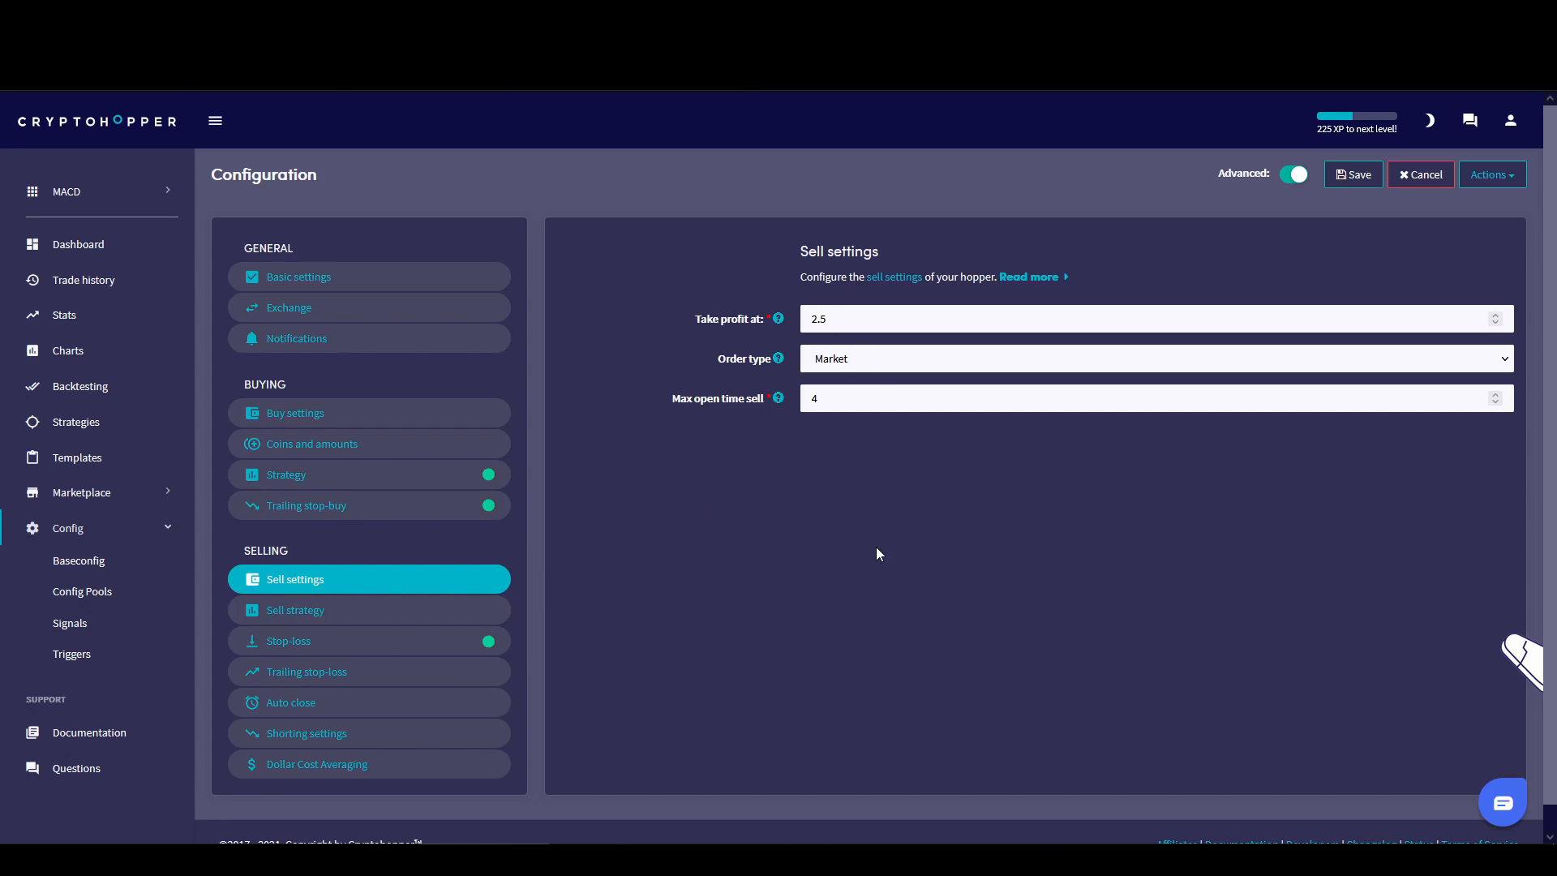
pyautogui.click(441, 678)
pyautogui.click(349, 707)
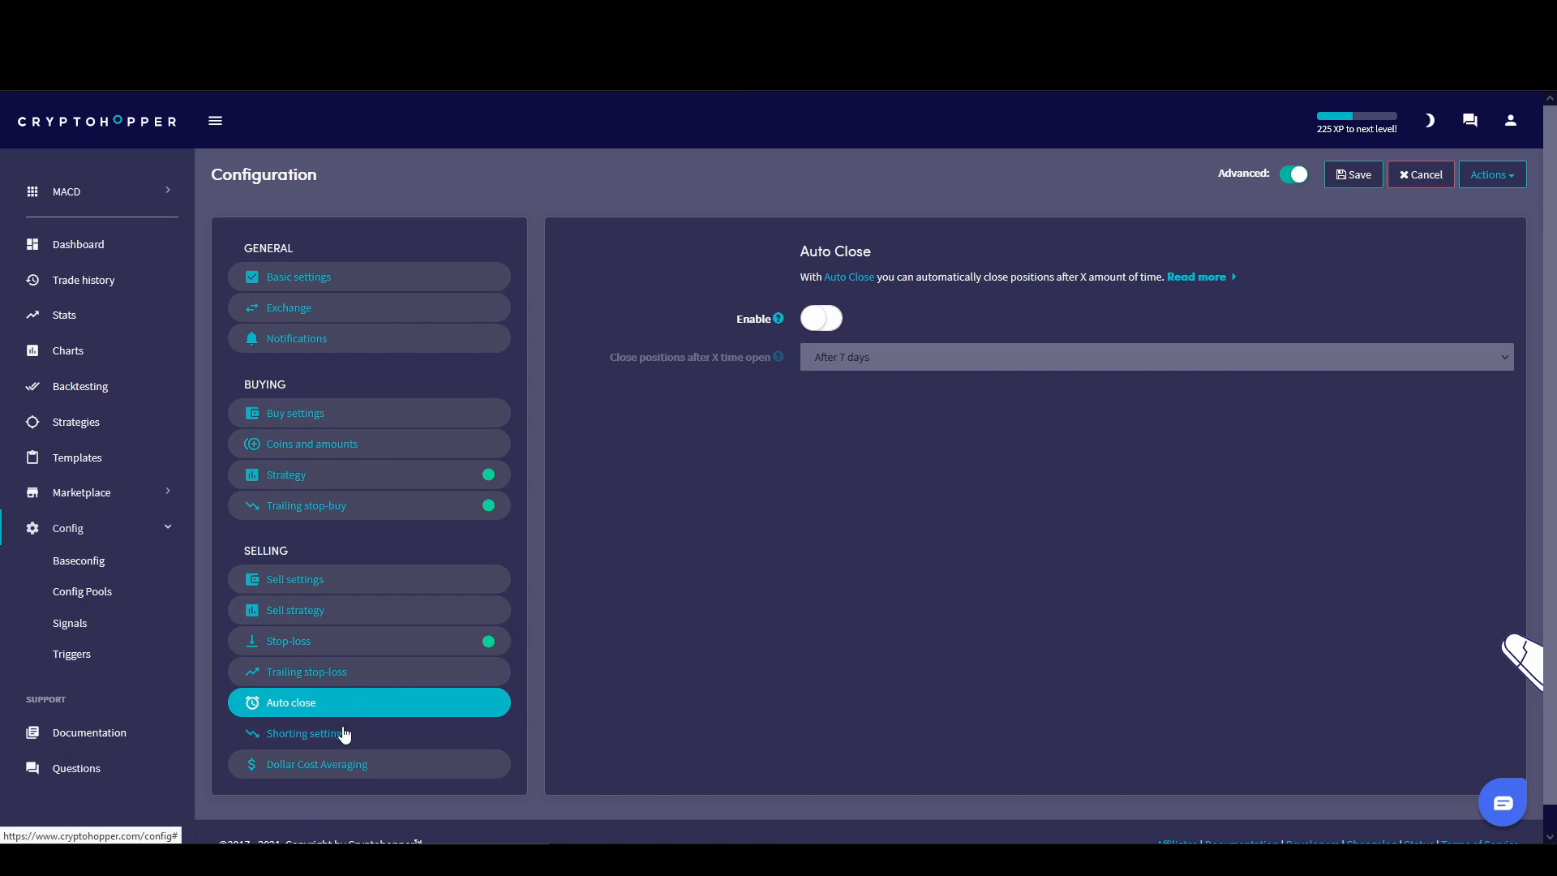
pyautogui.click(339, 741)
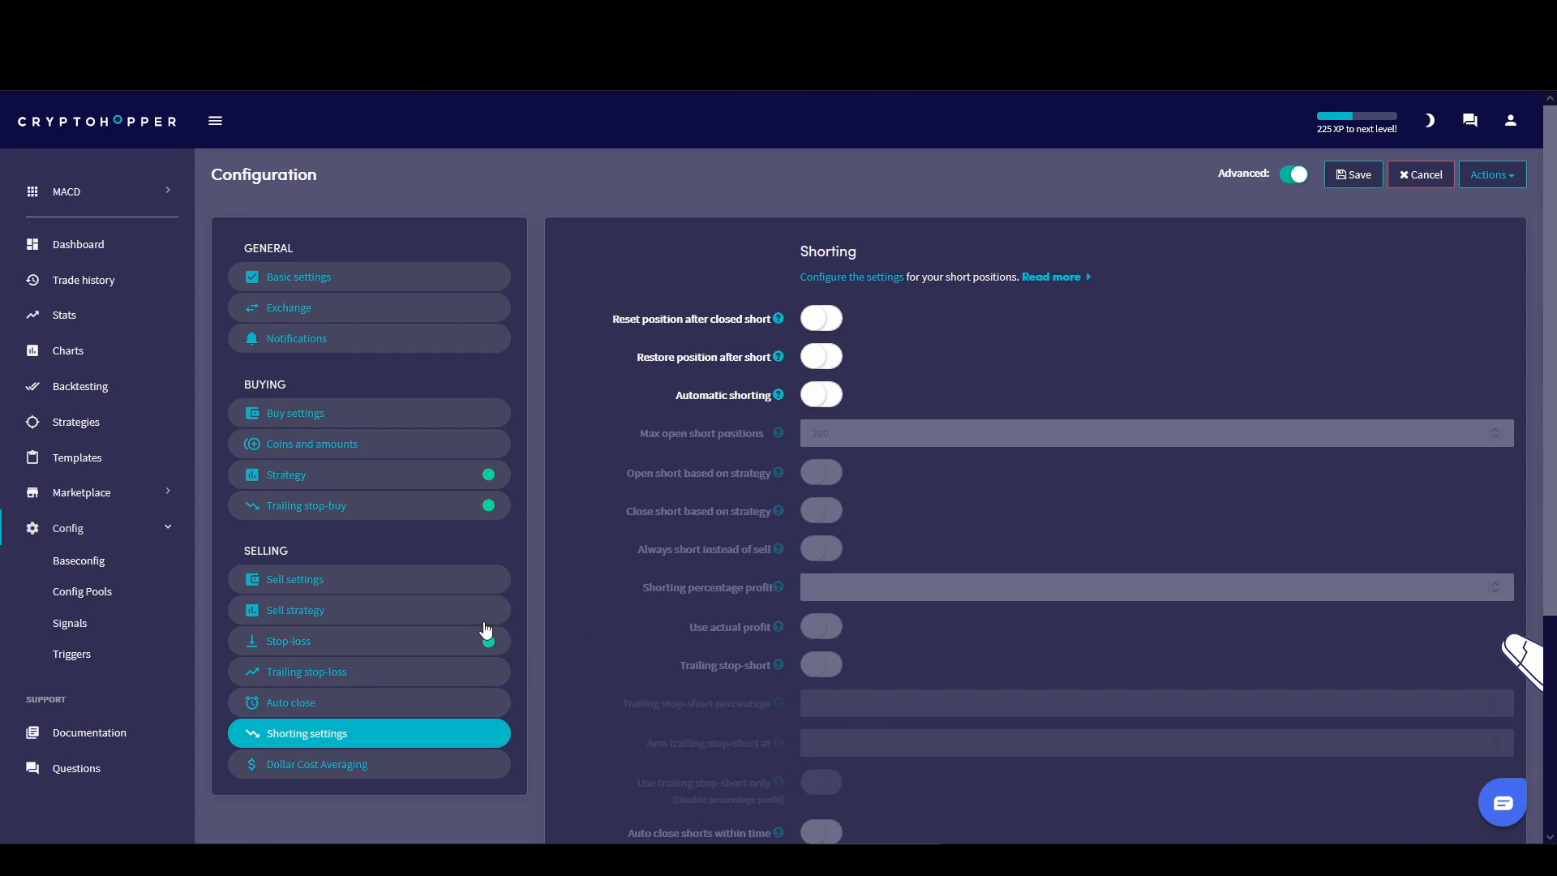
# Open the BTC ETH Config pool for editing and review its Basic settings, Buy settings, Strategy and Trailing stop-buy.
pyautogui.click(84, 595)
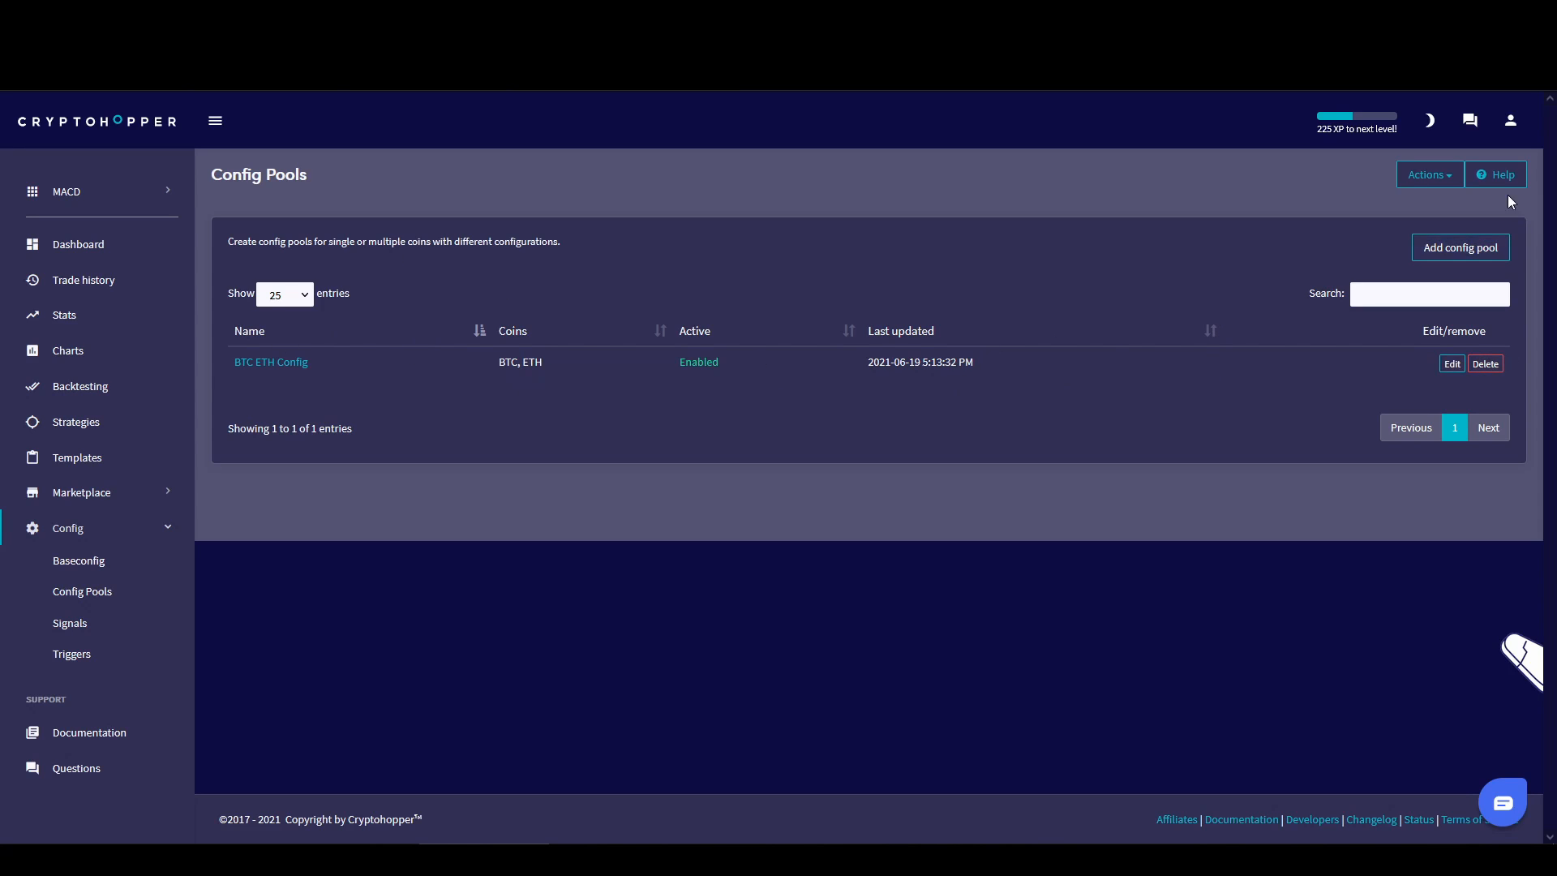
pyautogui.click(1452, 364)
pyautogui.click(489, 250)
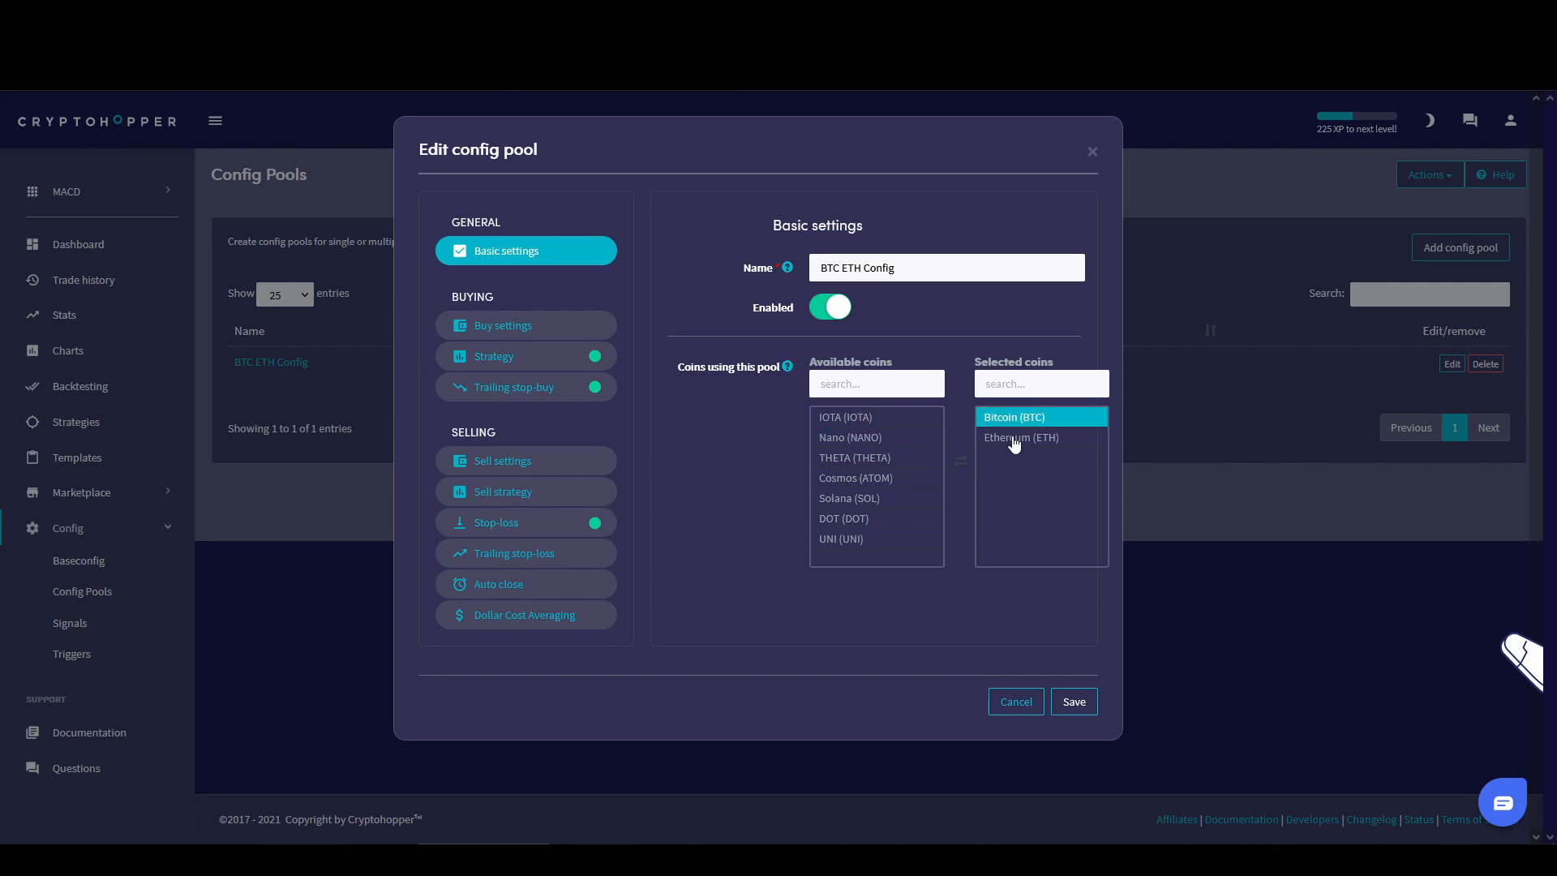
pyautogui.click(529, 328)
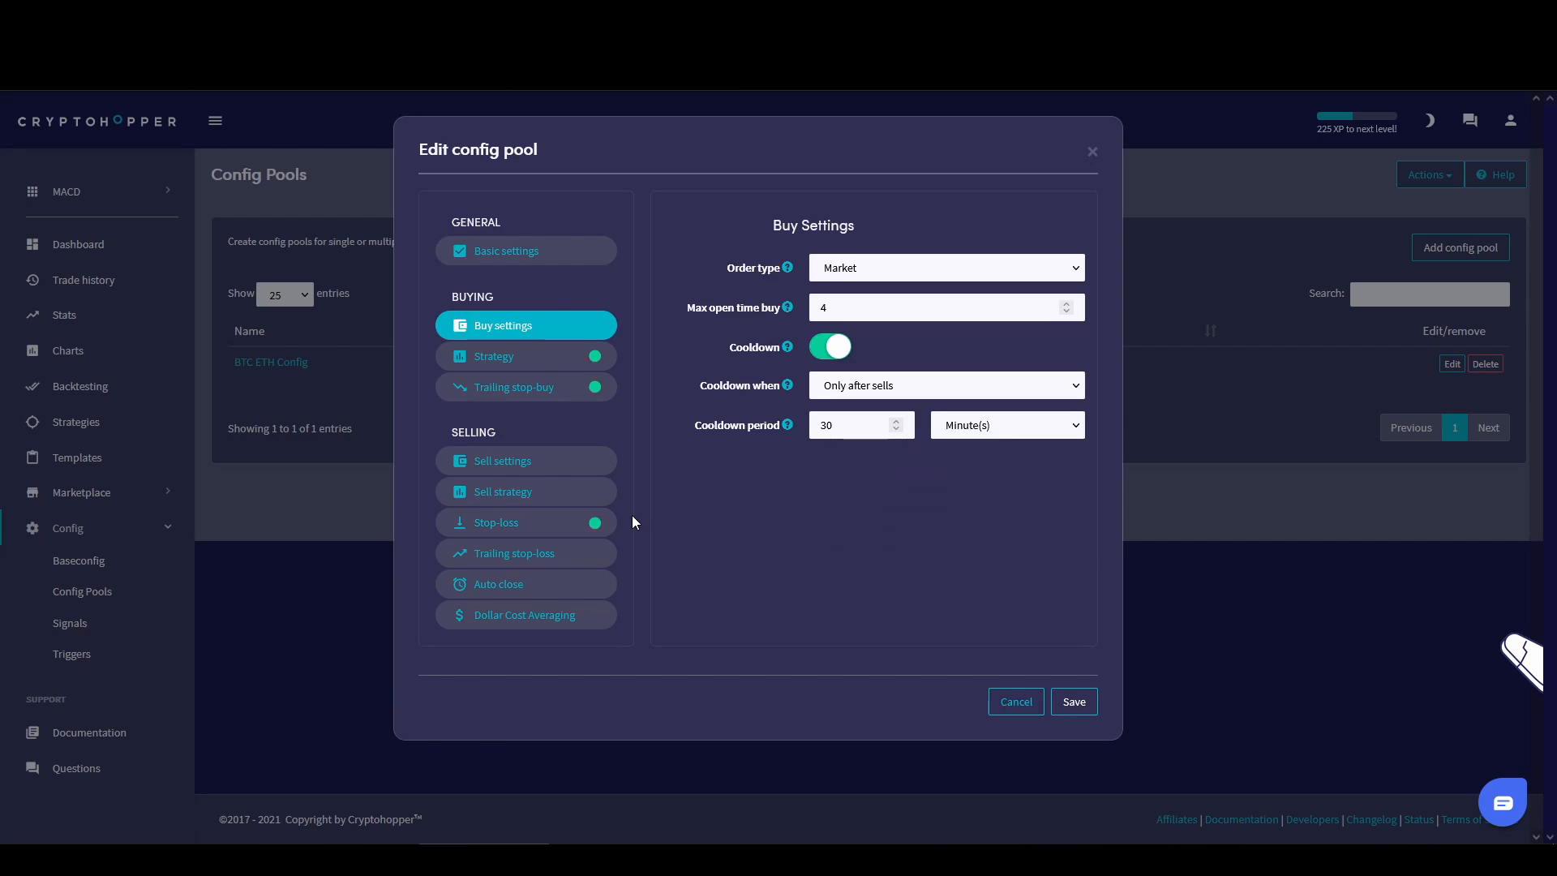
pyautogui.click(496, 359)
pyautogui.click(515, 399)
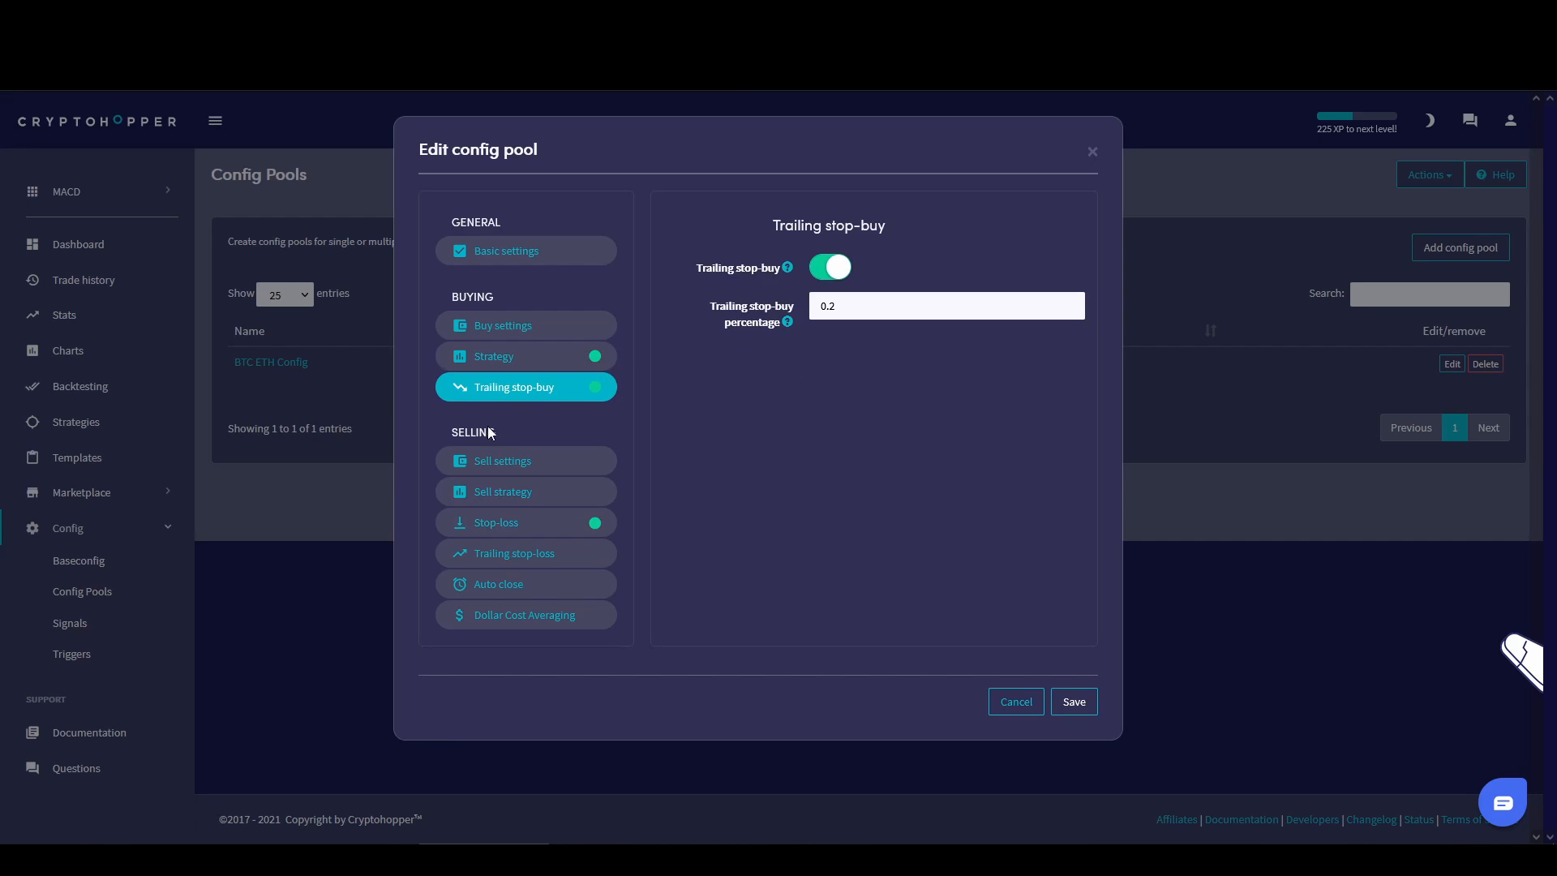
# Review the pool's Sell settings, Sell strategy, Stop-loss and Trailing stop-loss, and save the config pool.
pyautogui.click(506, 456)
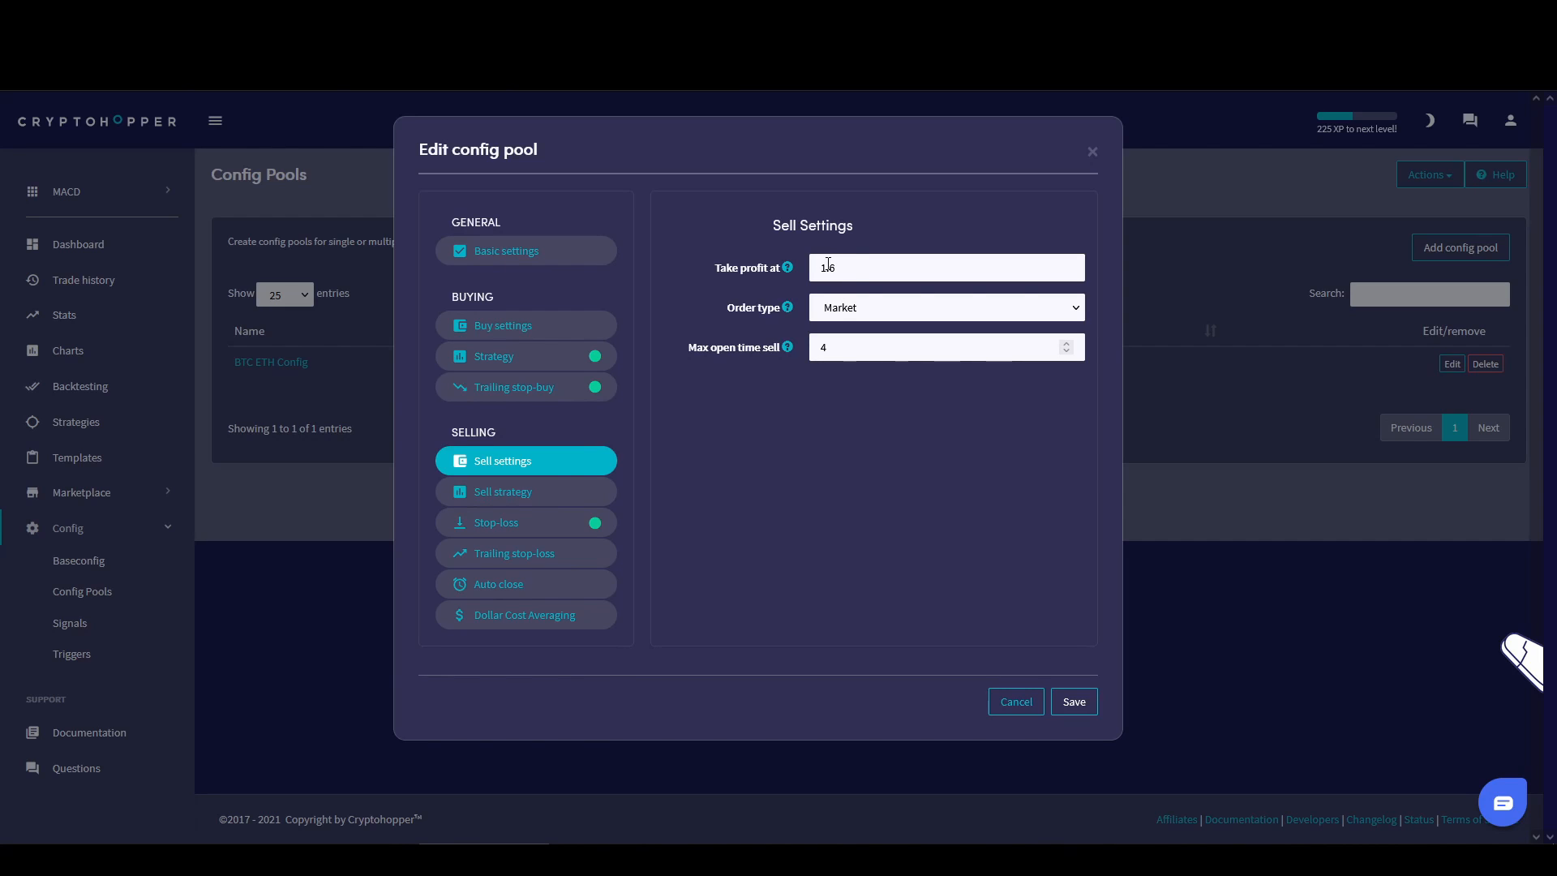
pyautogui.click(522, 491)
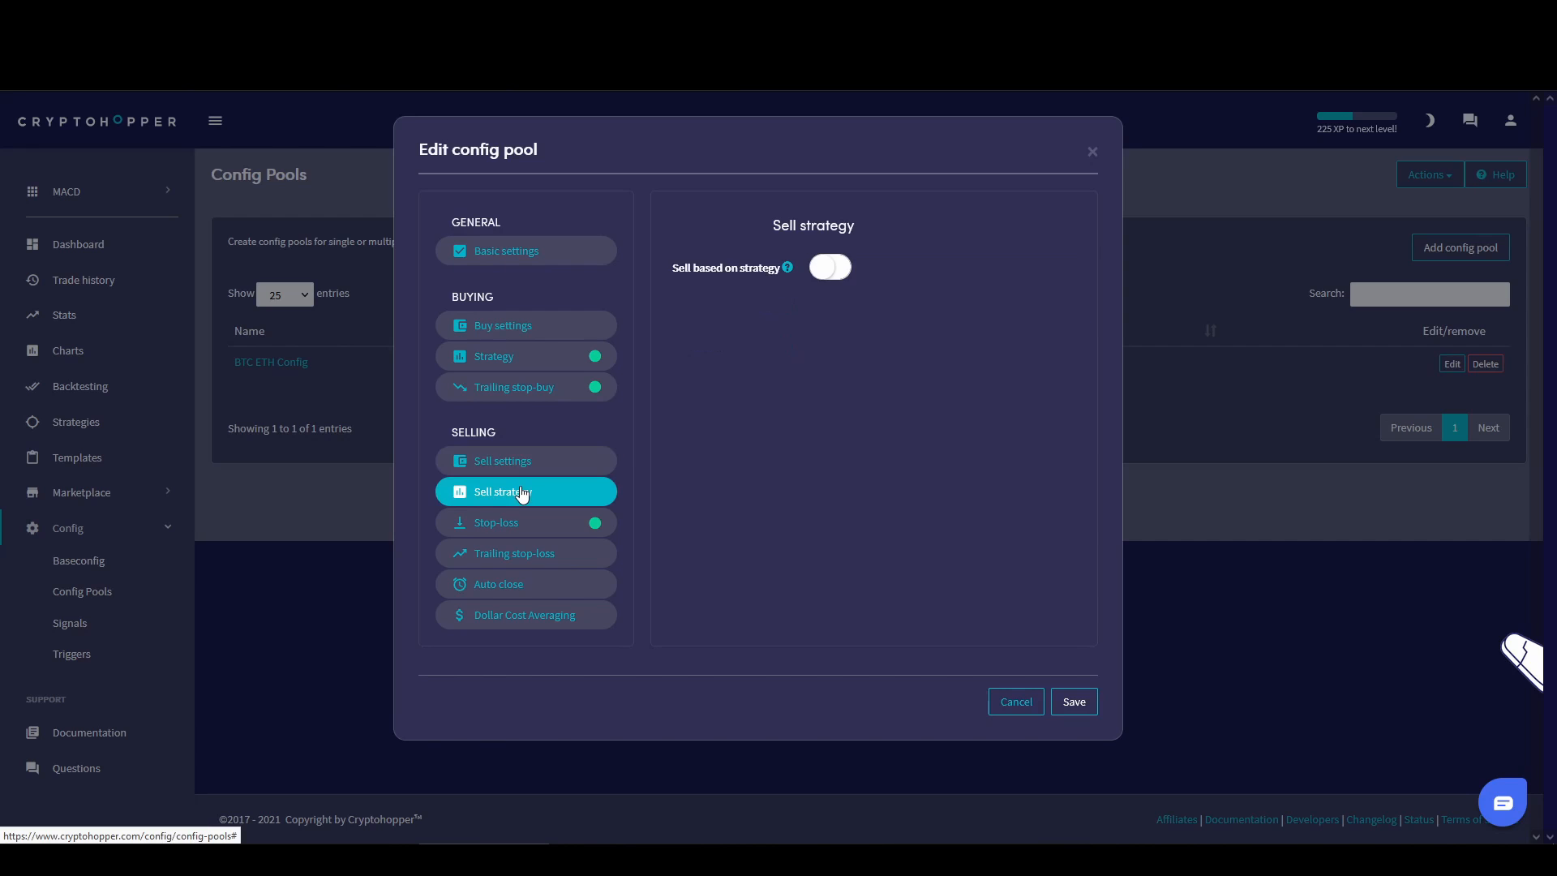
pyautogui.click(511, 522)
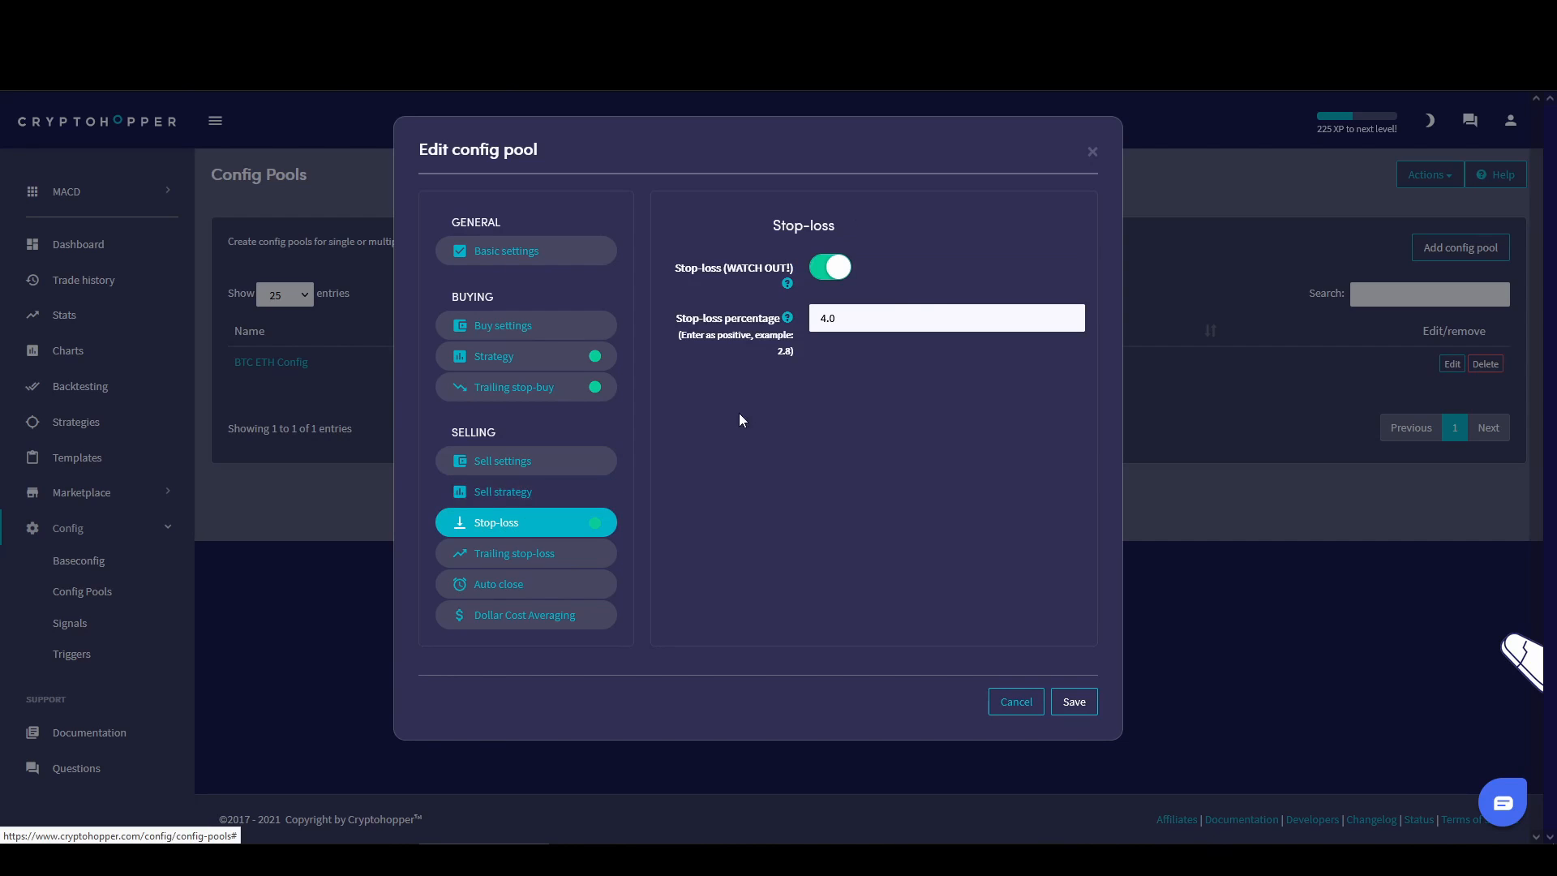
pyautogui.click(867, 313)
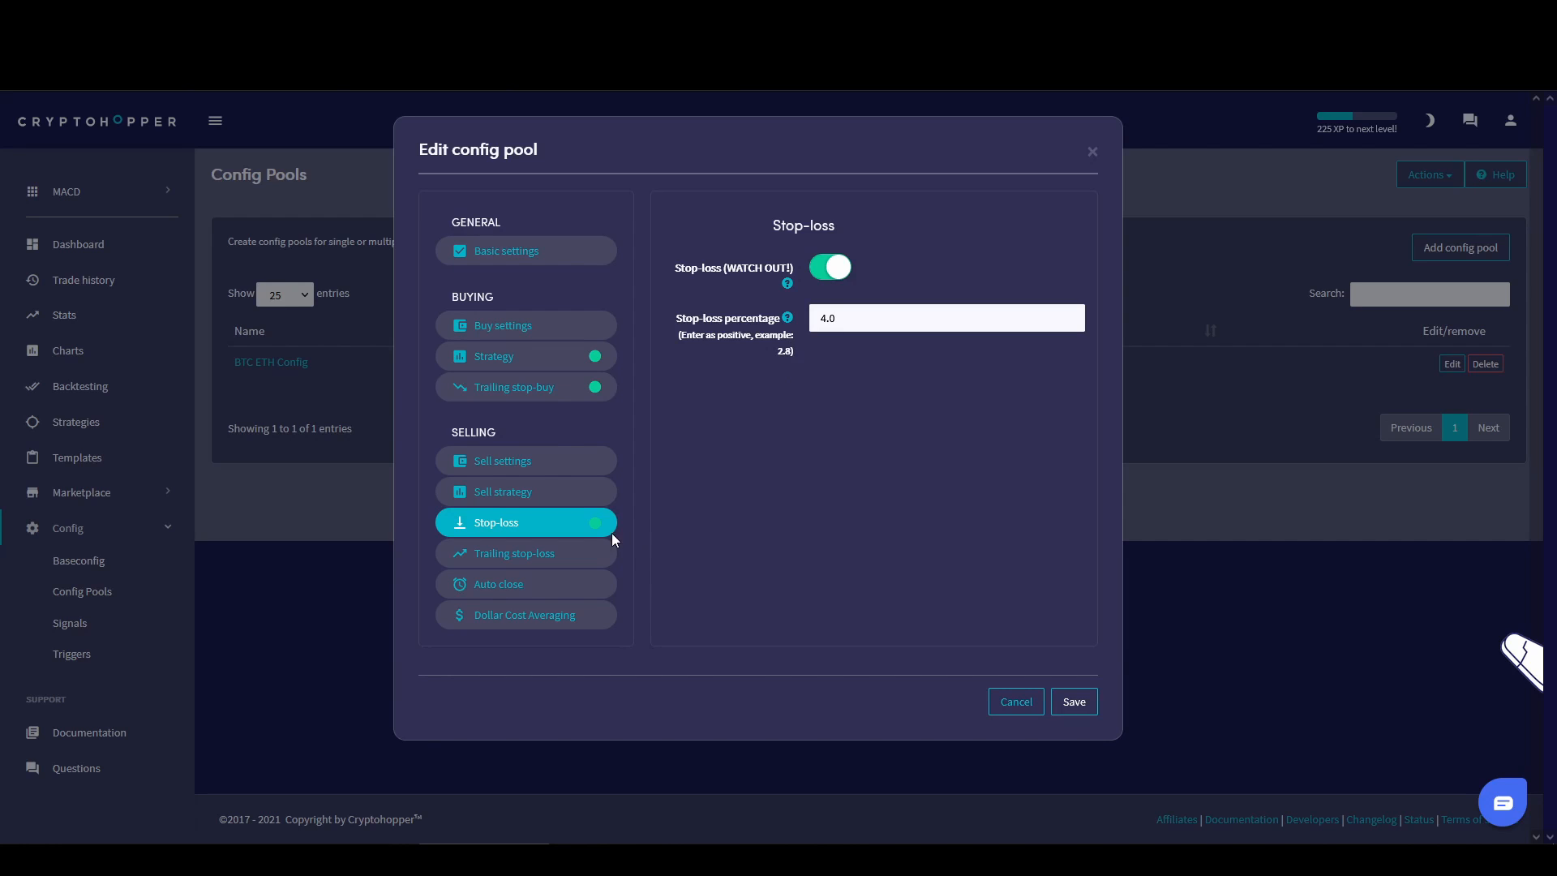
pyautogui.click(568, 555)
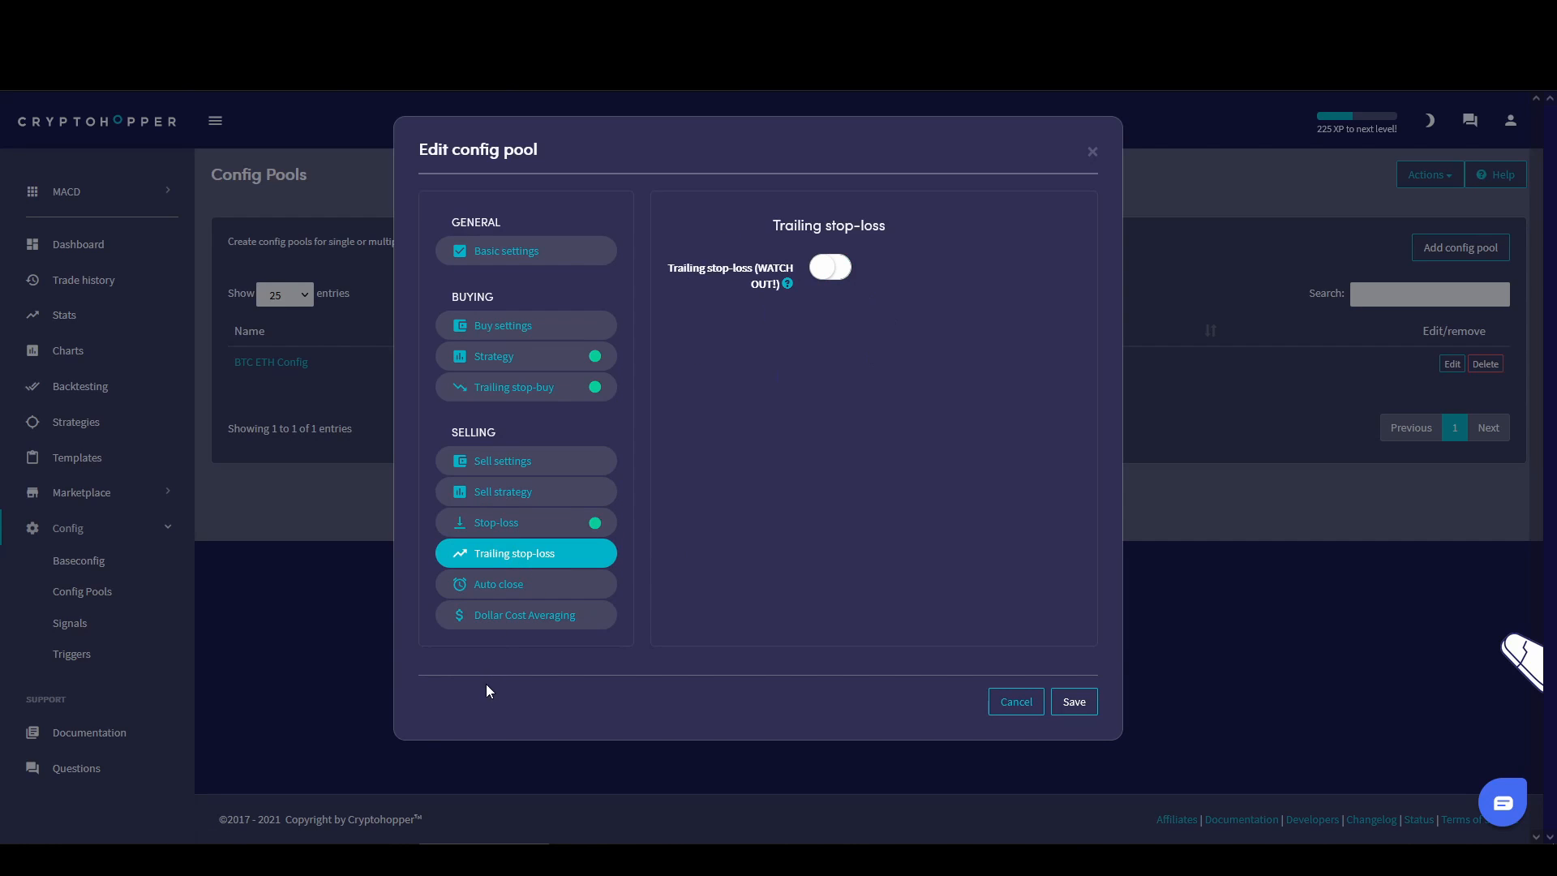
pyautogui.click(1075, 703)
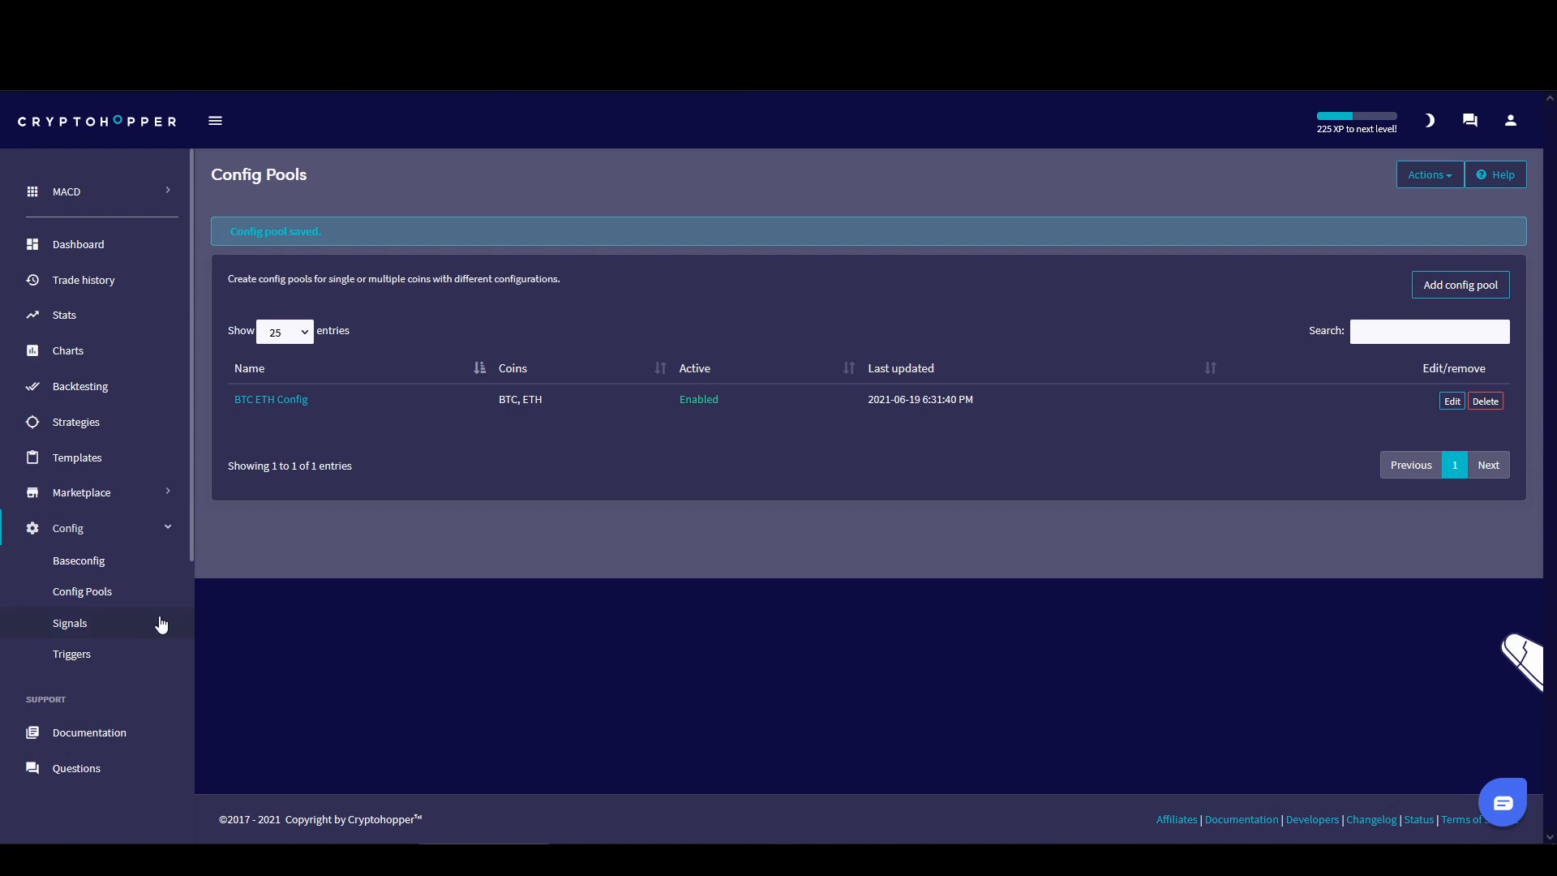
# Return to the hopper's base configuration.
pyautogui.click(90, 541)
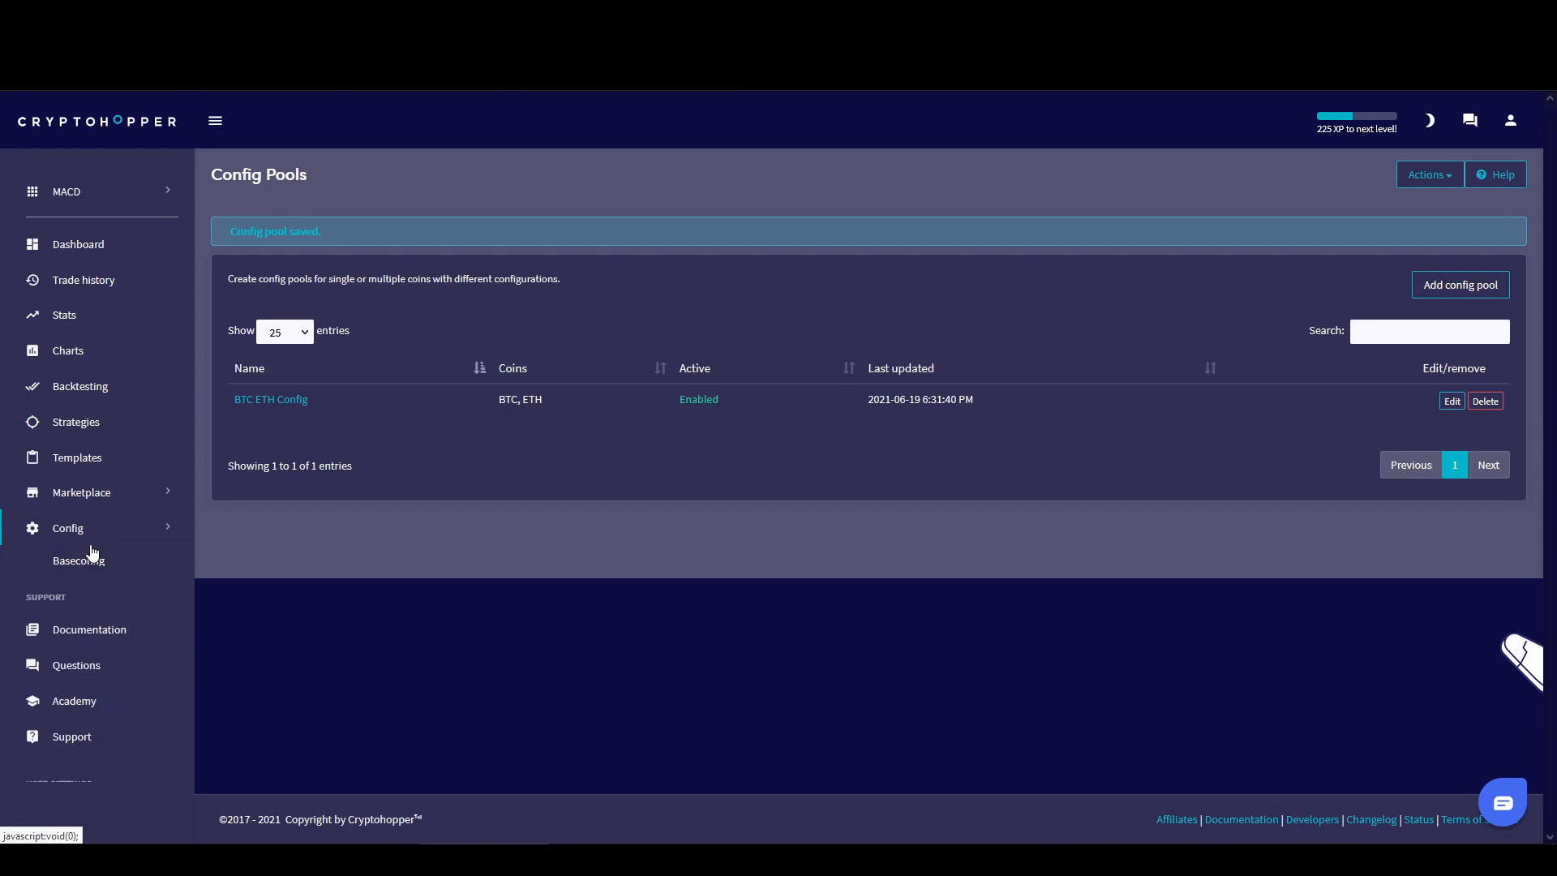
pyautogui.click(81, 536)
pyautogui.click(199, 580)
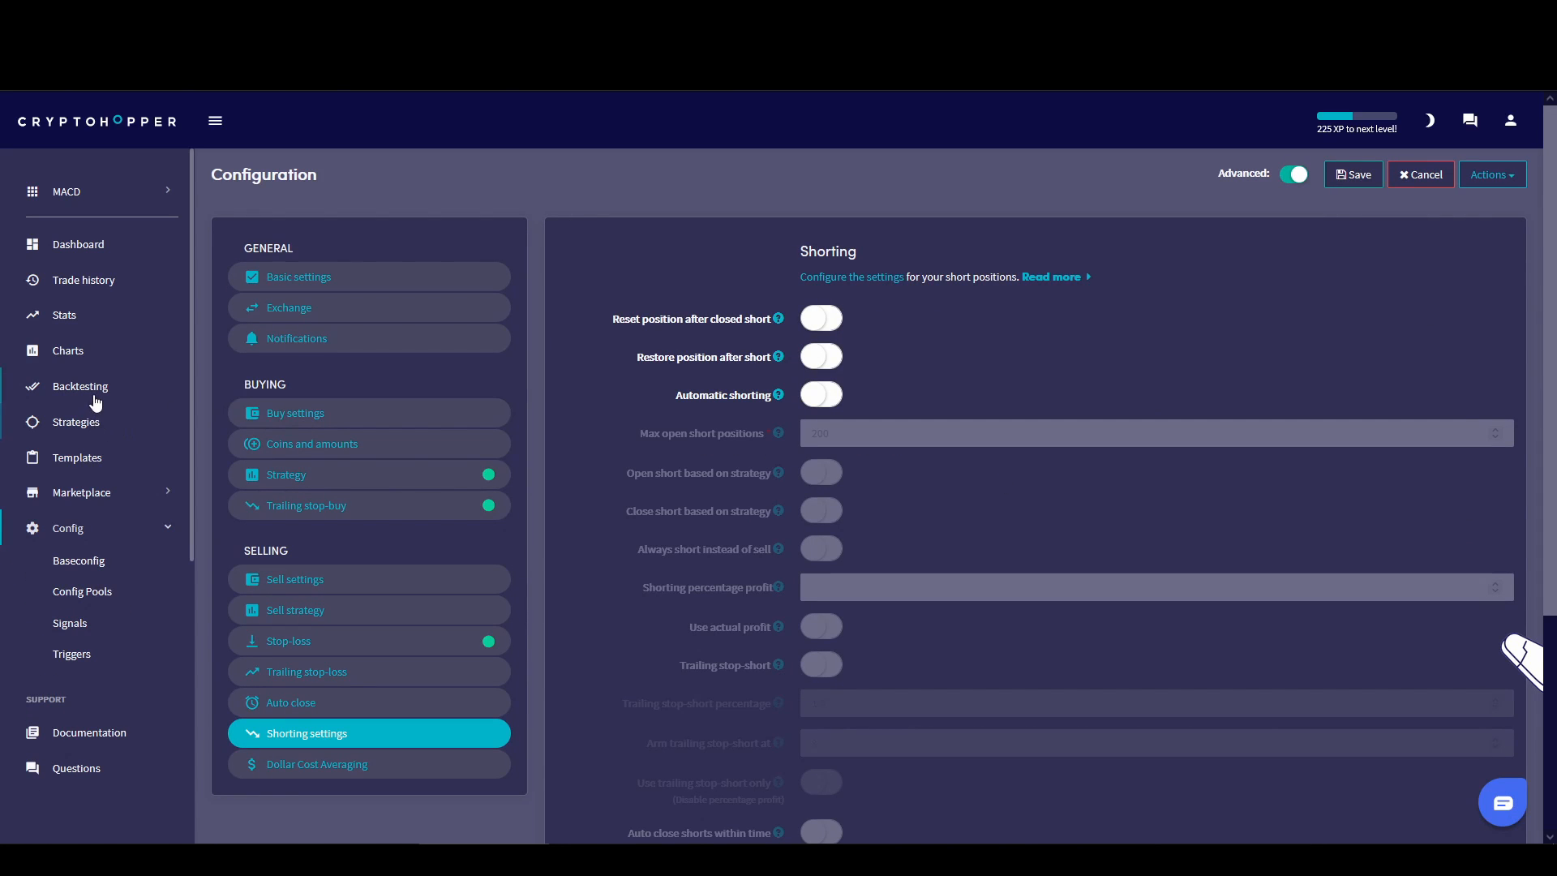
# Load the existing config into the backtesting Config tester, disable Trailing stop-buy, and run the backtest for ATOM.
pyautogui.click(97, 394)
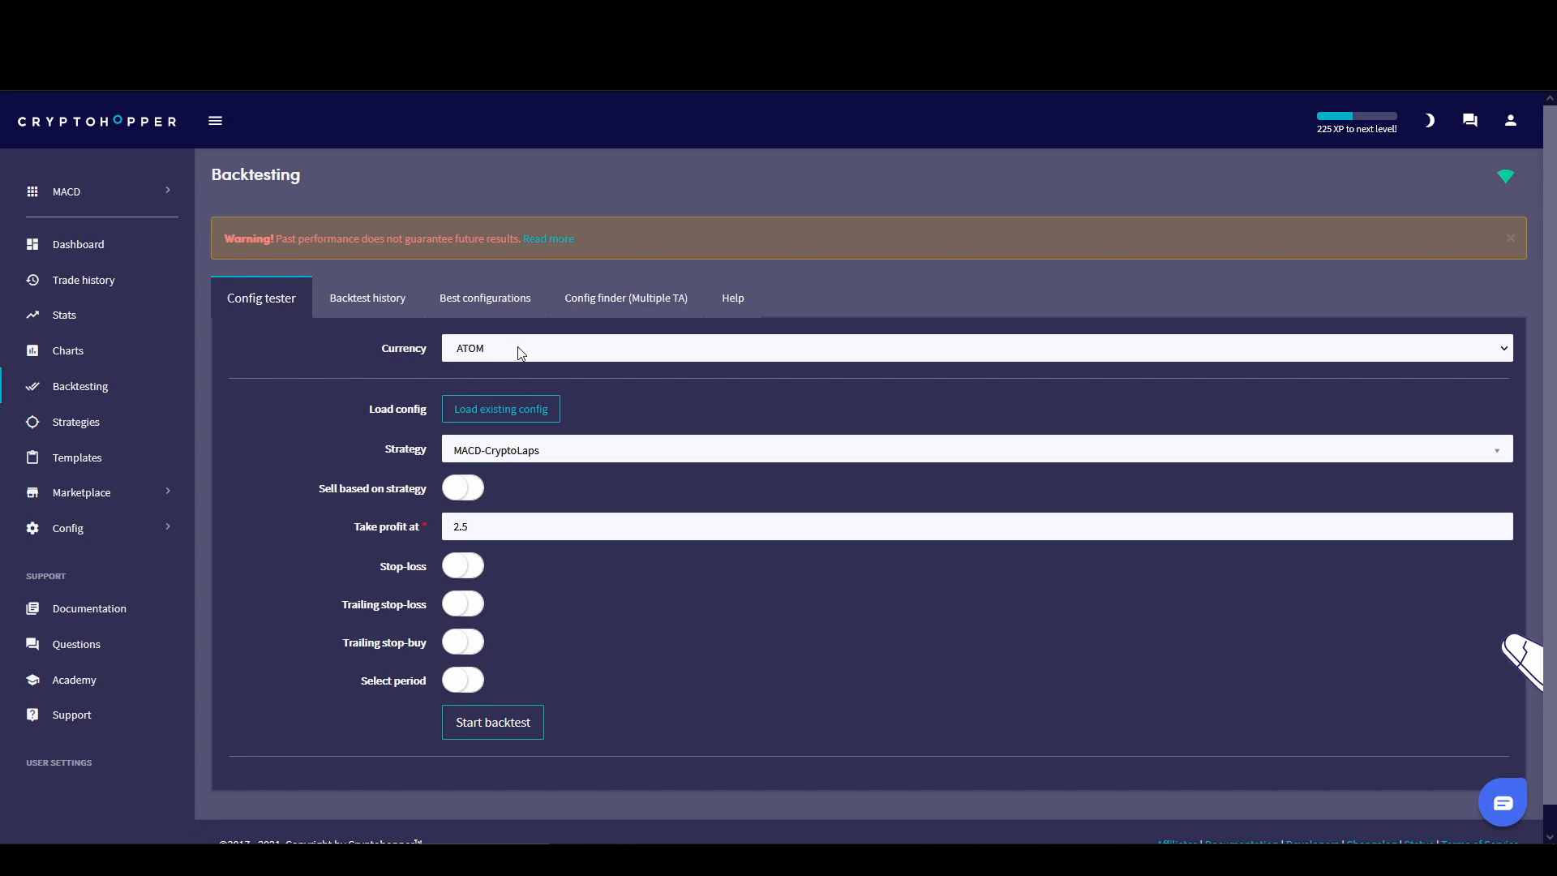
pyautogui.click(495, 415)
pyautogui.scroll(-2, 458, 426)
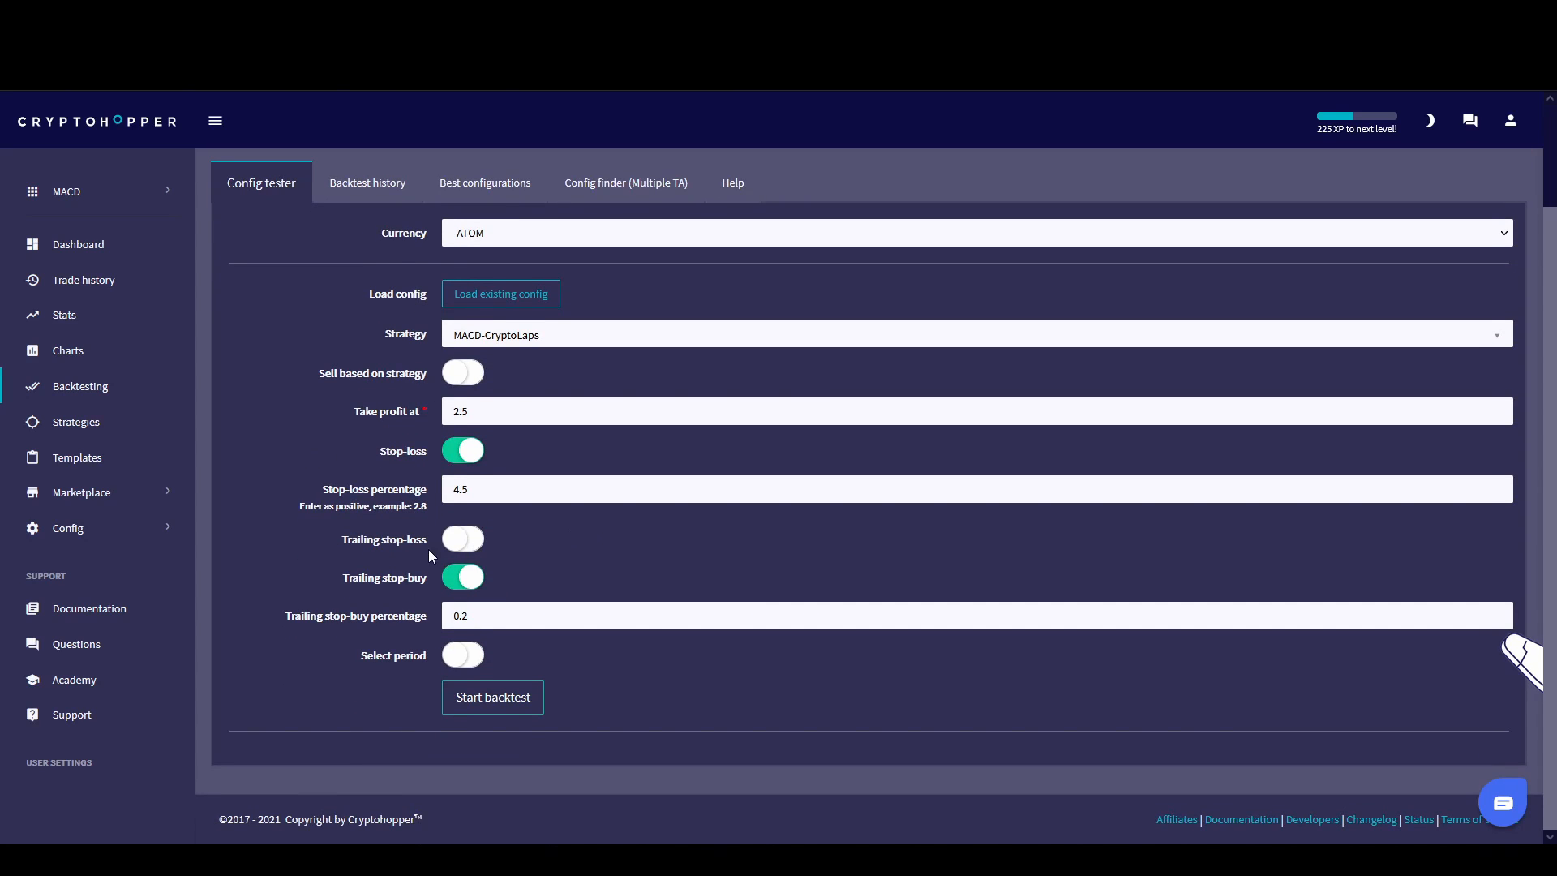
pyautogui.click(450, 588)
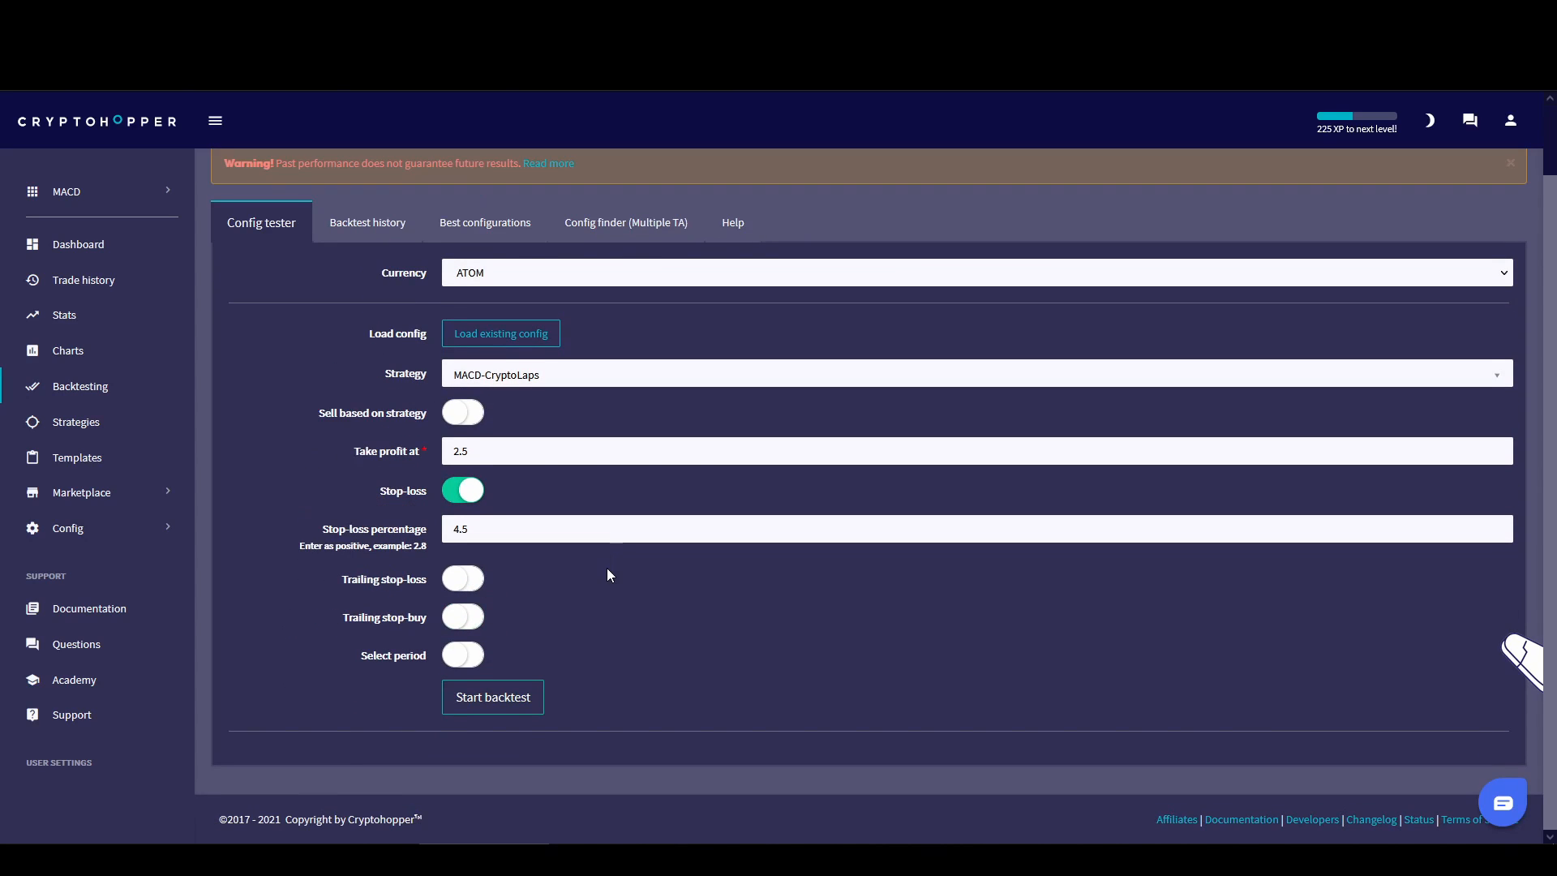
pyautogui.click(504, 699)
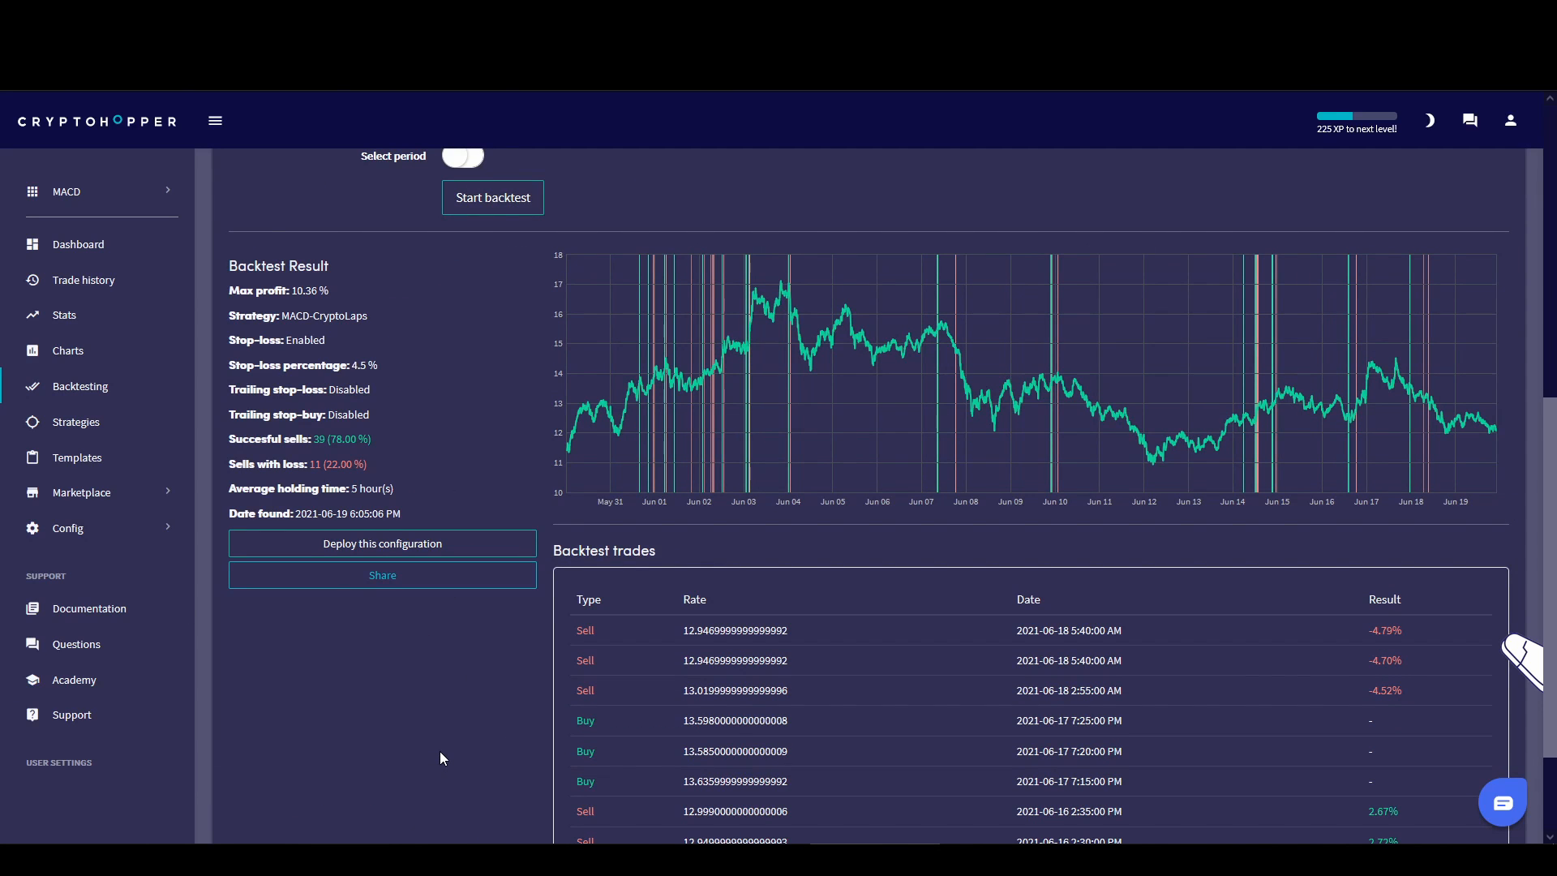
# Examine the ATOM backtest's max profit, successful sells and sells with loss, along with the list of backtest trades.
pyautogui.scroll(1, 441, 755)
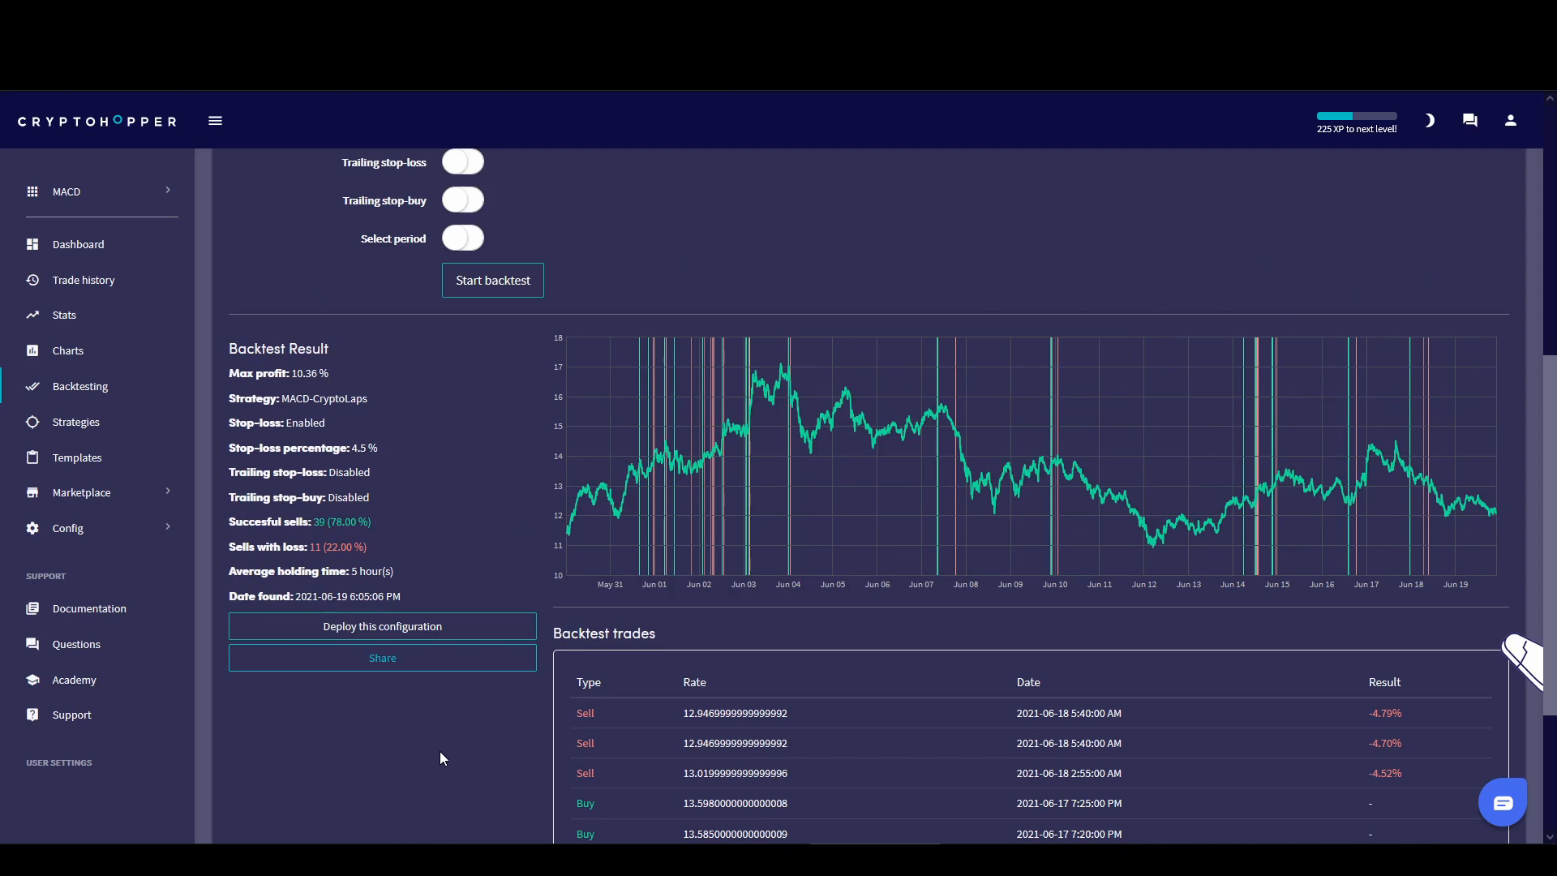
pyautogui.scroll(6, 441, 757)
pyautogui.scroll(-9, 542, 402)
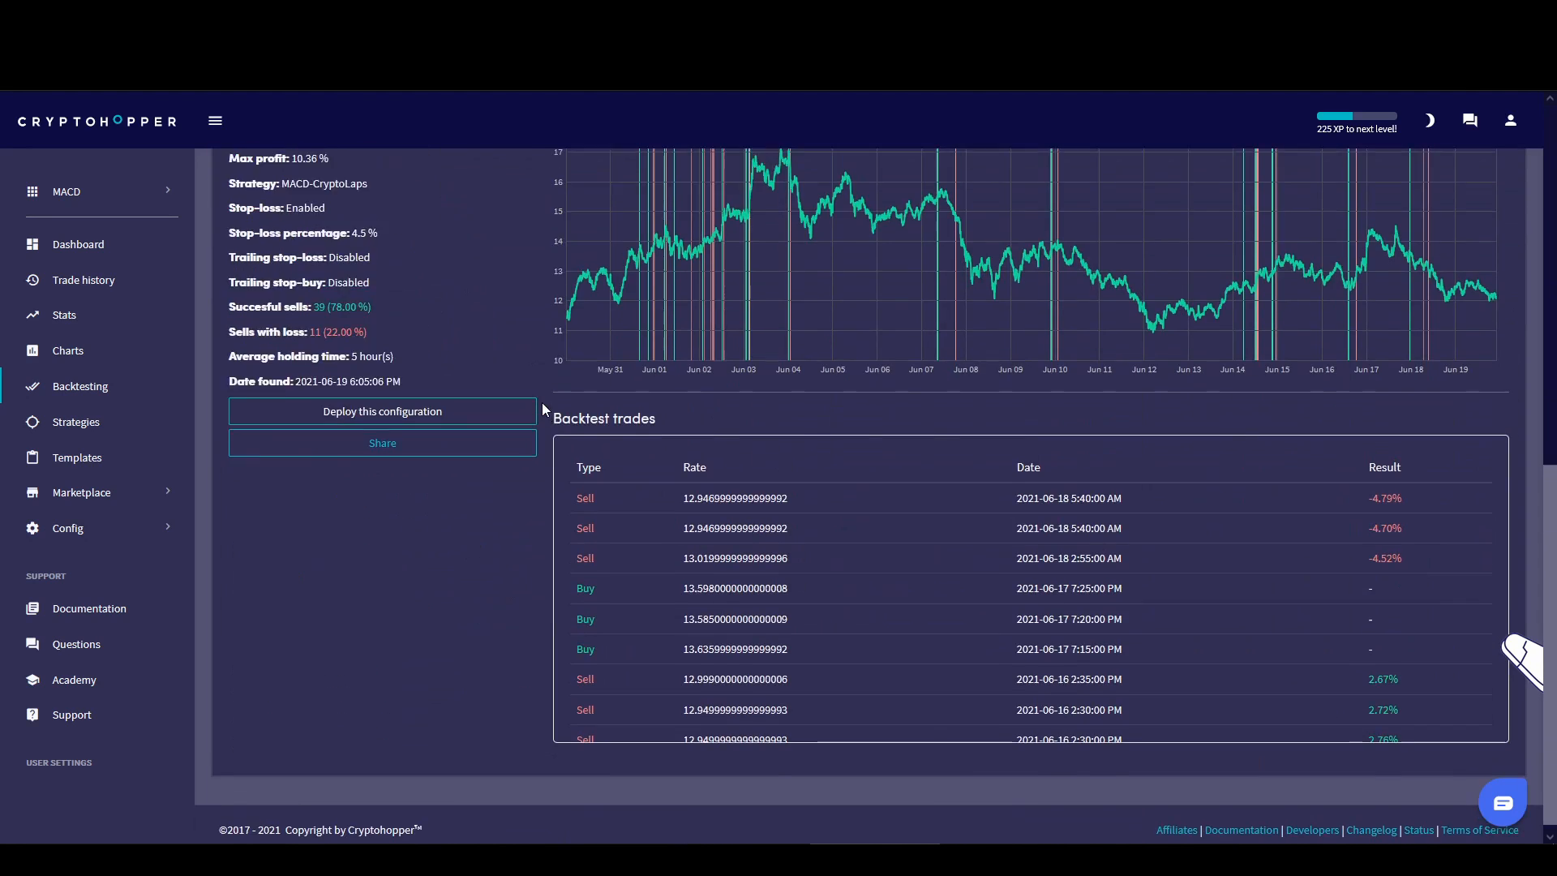
pyautogui.scroll(4, 372, 456)
pyautogui.moveTo(330, 628); pyautogui.dragTo(377, 627)
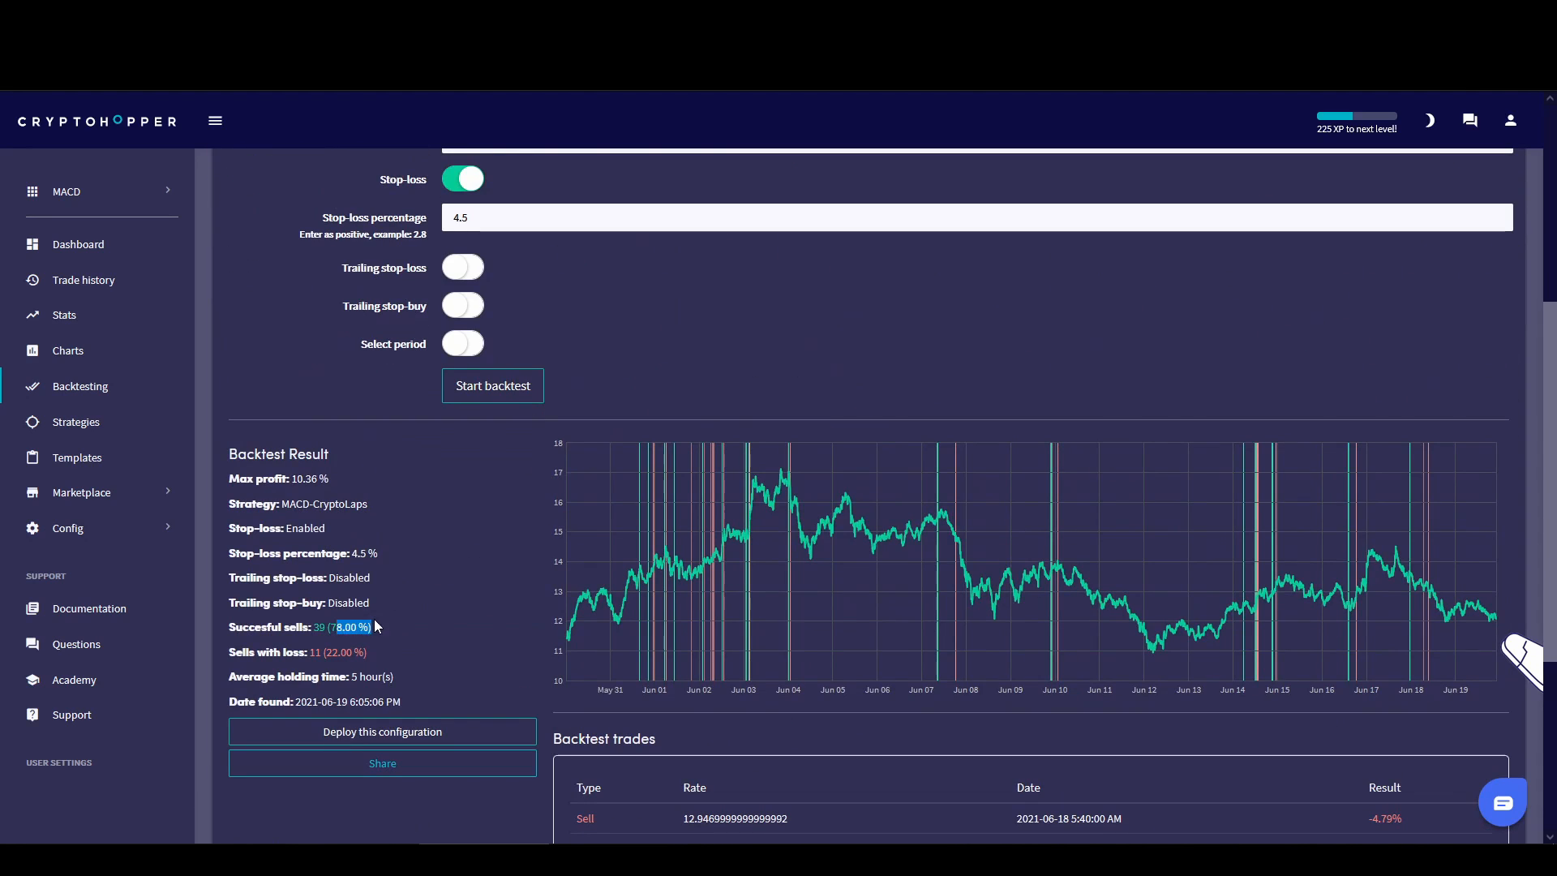
pyautogui.click(384, 627)
pyautogui.scroll(-1, 359, 744)
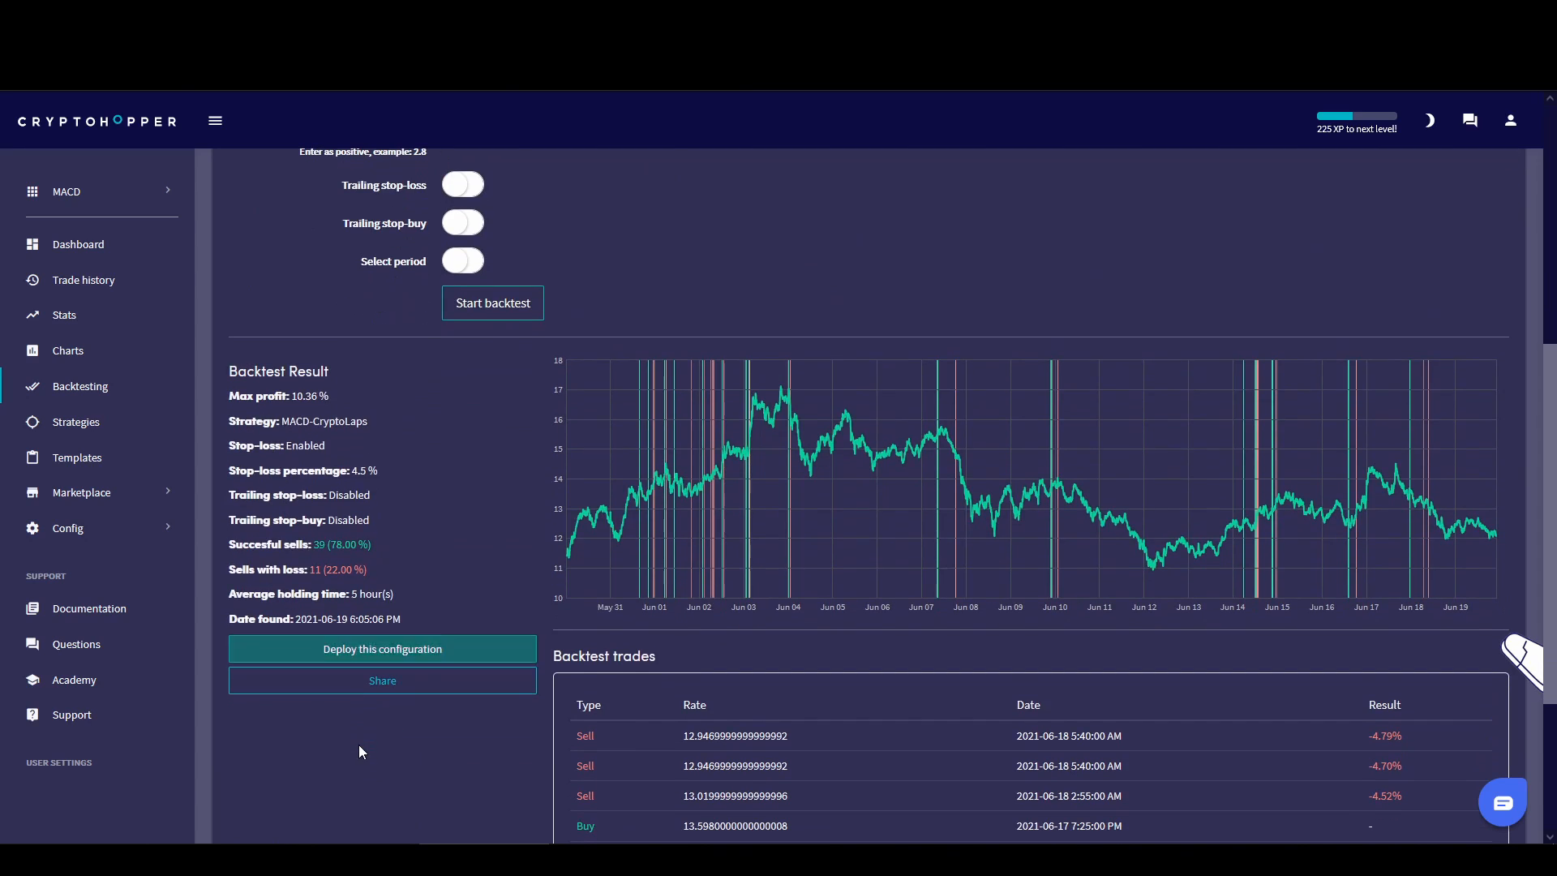
pyautogui.moveTo(327, 570); pyautogui.dragTo(405, 573)
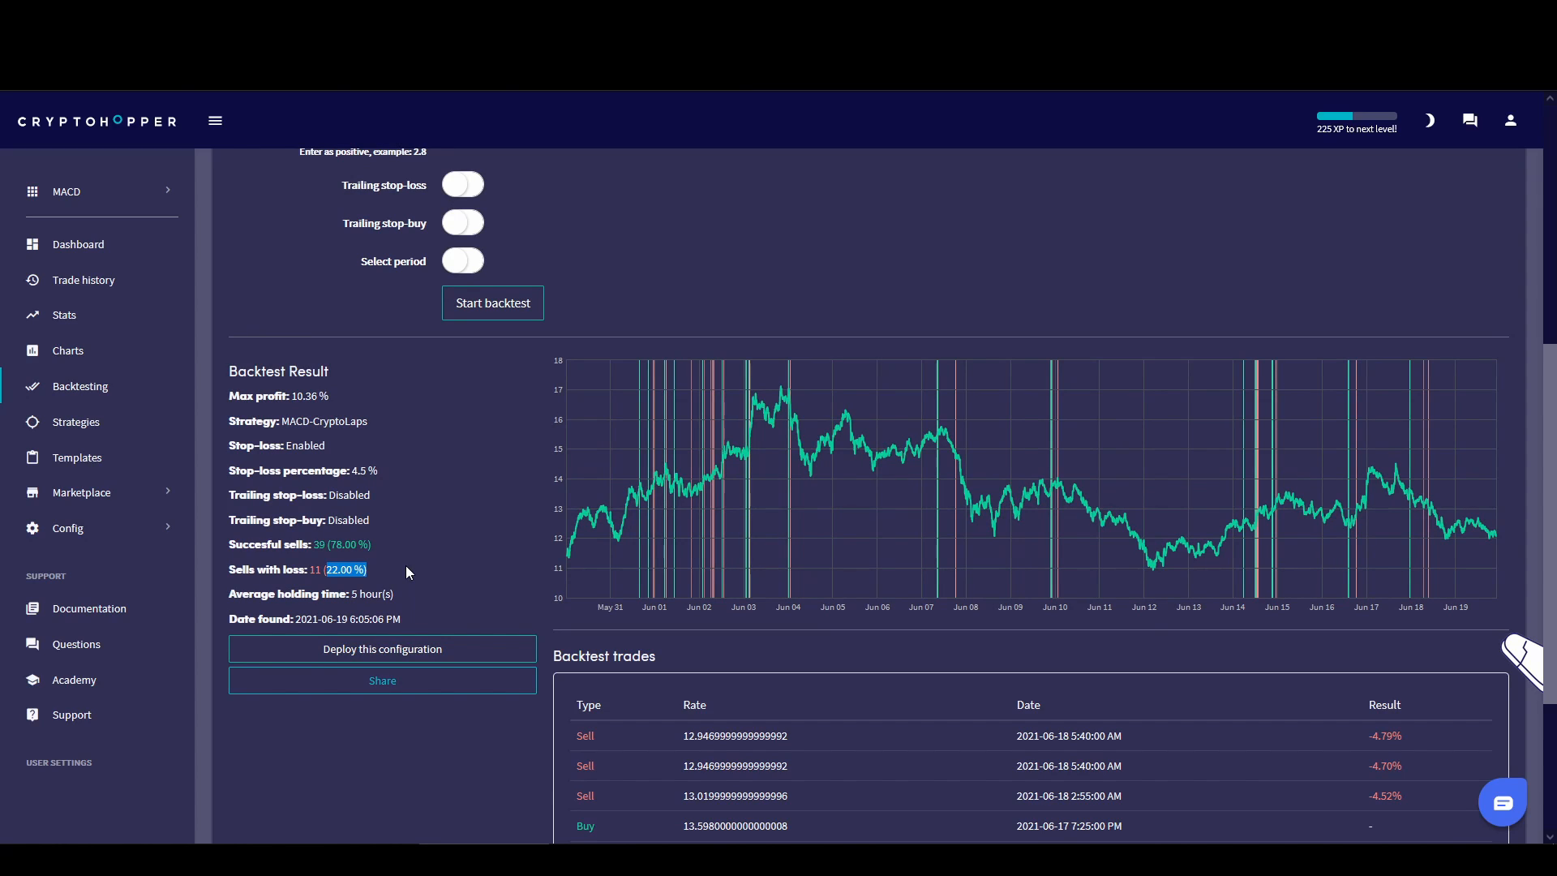
pyautogui.click(300, 394)
pyautogui.scroll(-3, 924, 695)
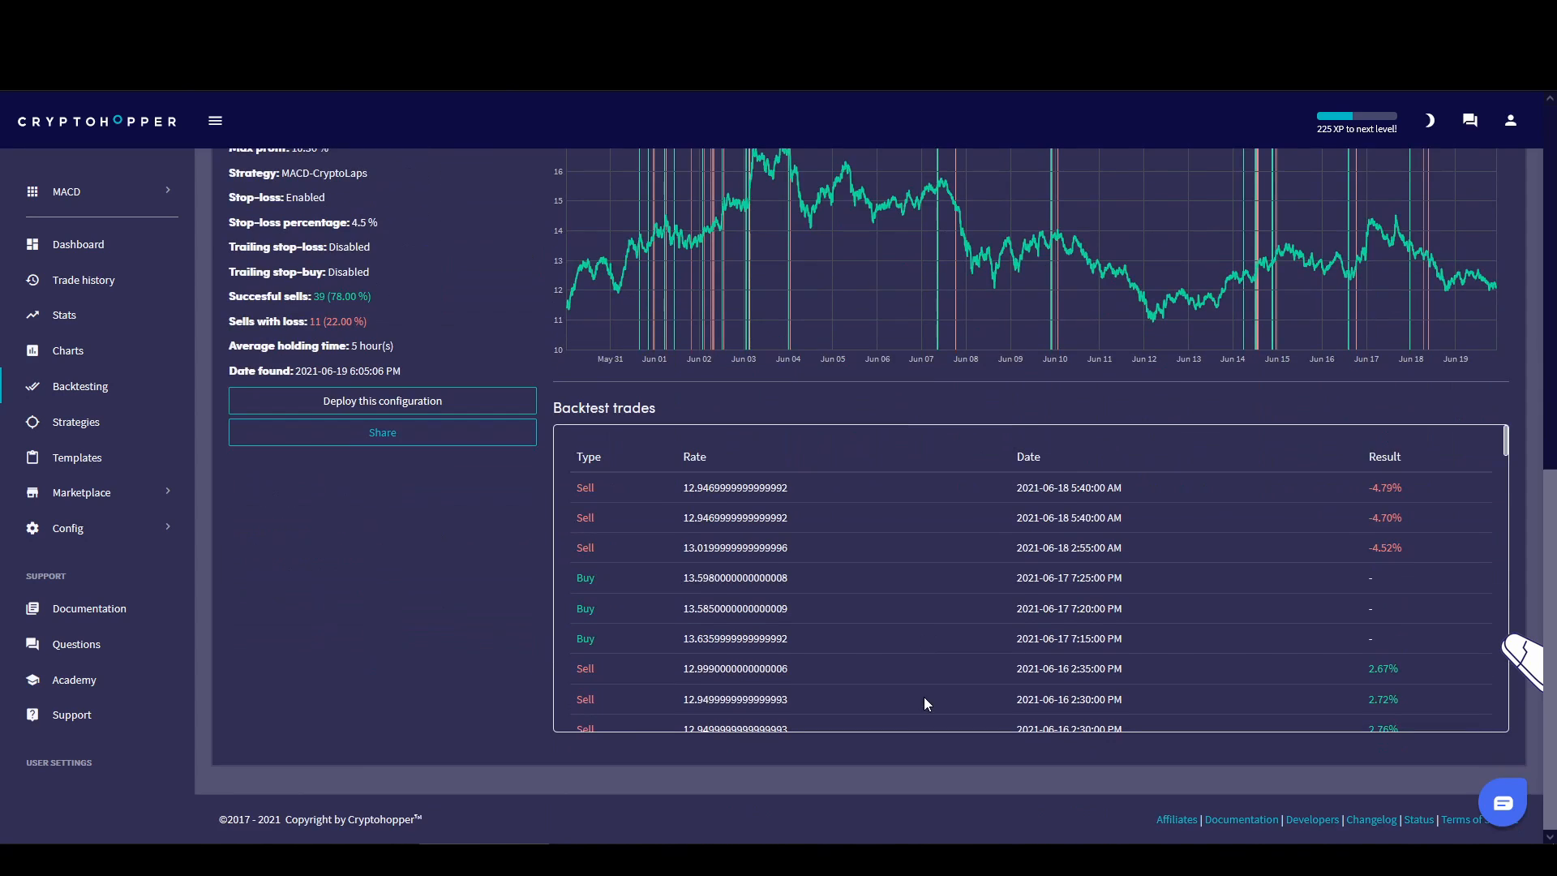
# Look through the ATOM backtest trades list, comparing the buy and sell rates, dates and results.
pyautogui.scroll(-1, 1019, 652)
pyautogui.scroll(-2, 1018, 649)
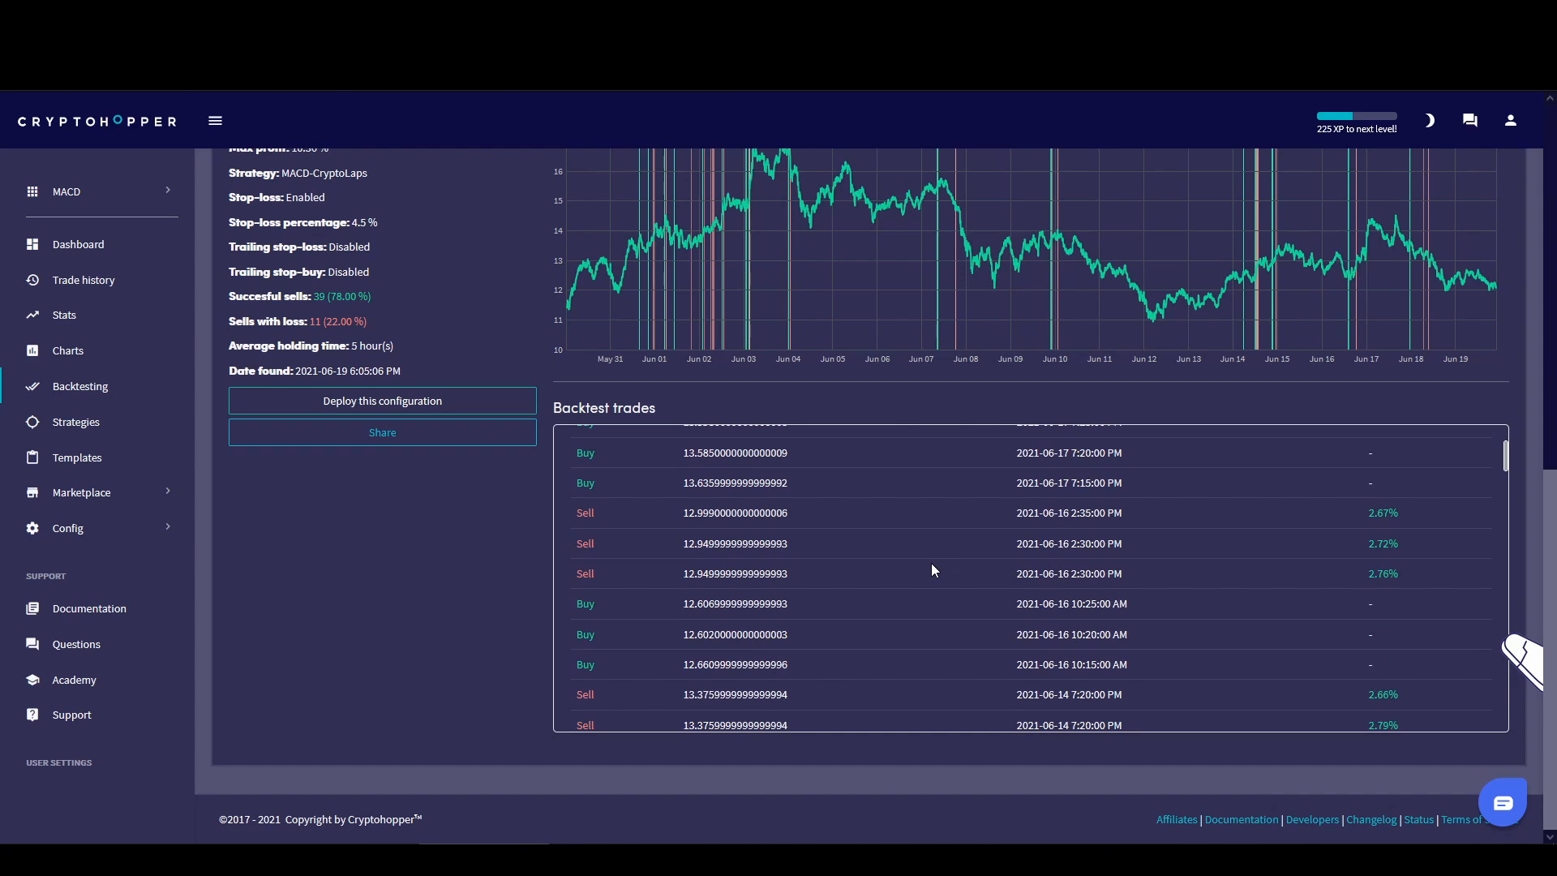
pyautogui.scroll(-2, 931, 566)
pyautogui.scroll(-8, 932, 568)
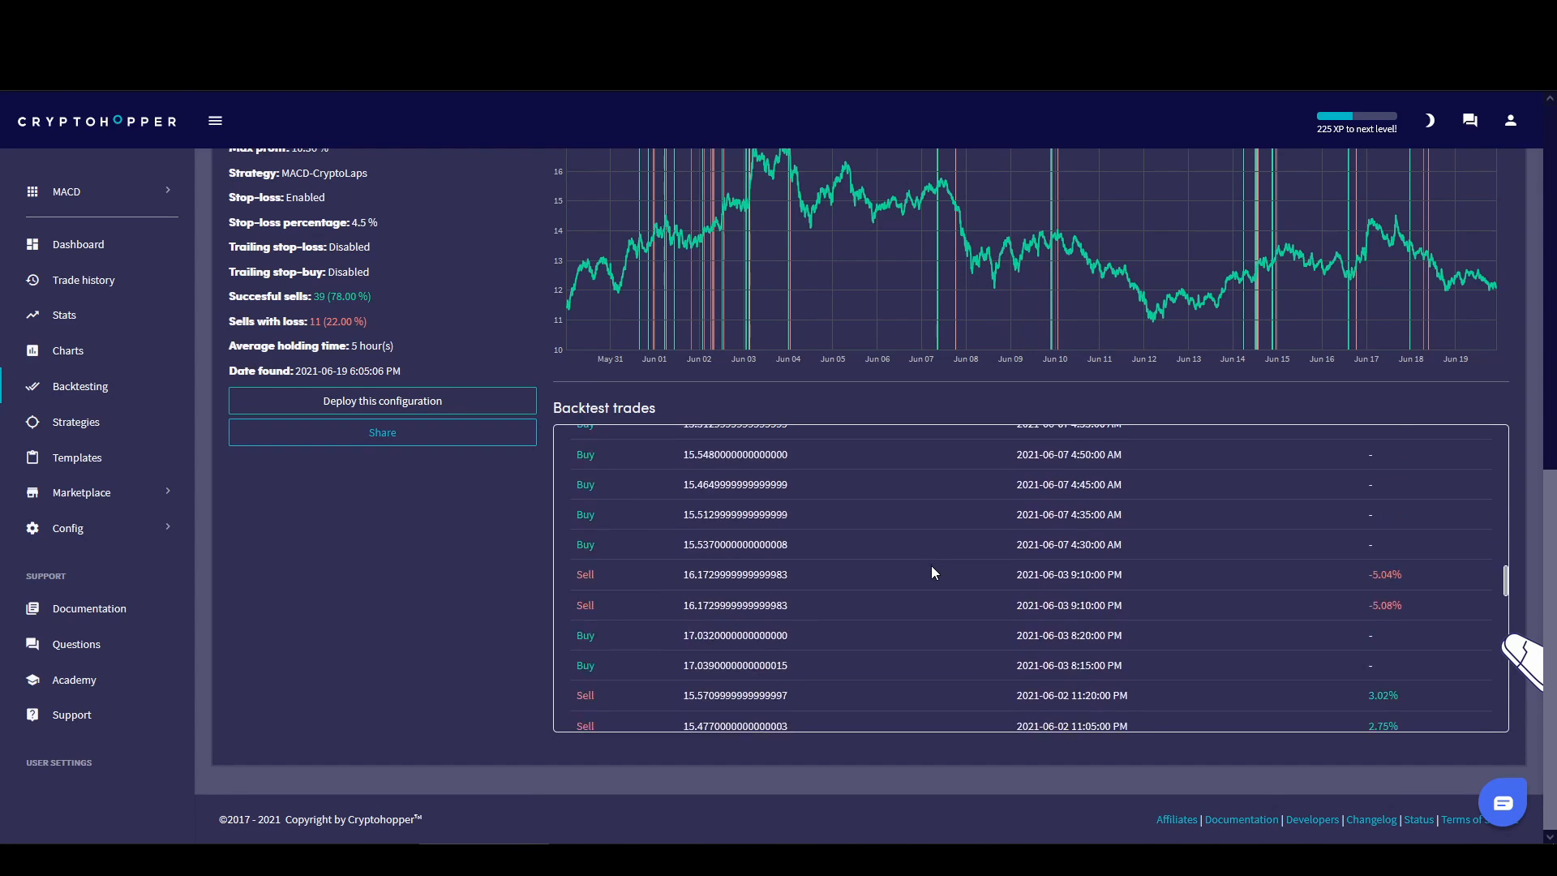
pyautogui.scroll(5, 932, 568)
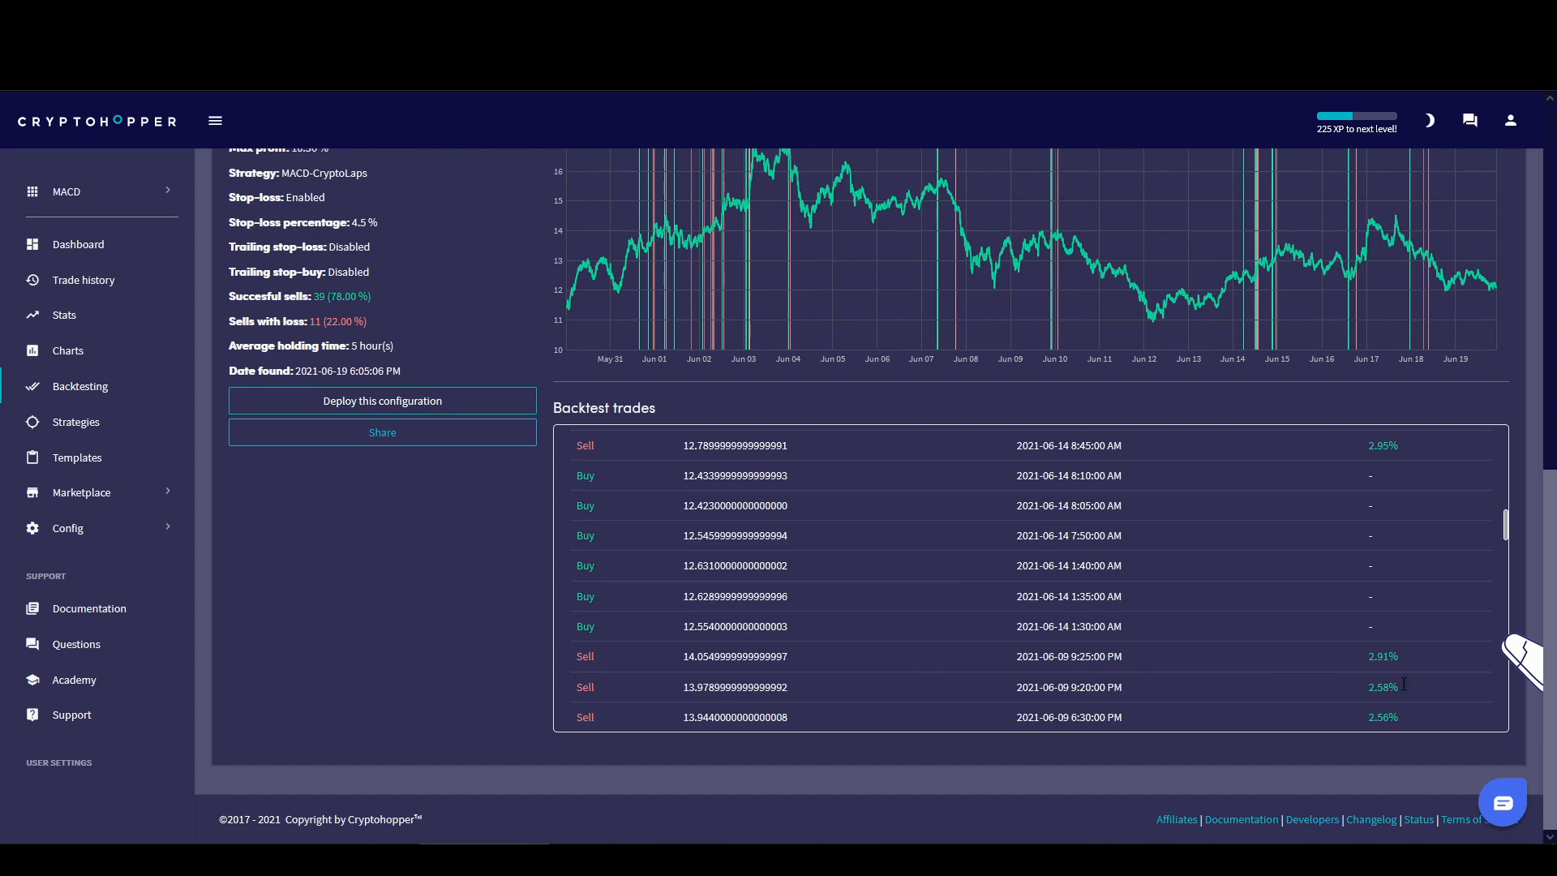
pyautogui.scroll(5, 1298, 624)
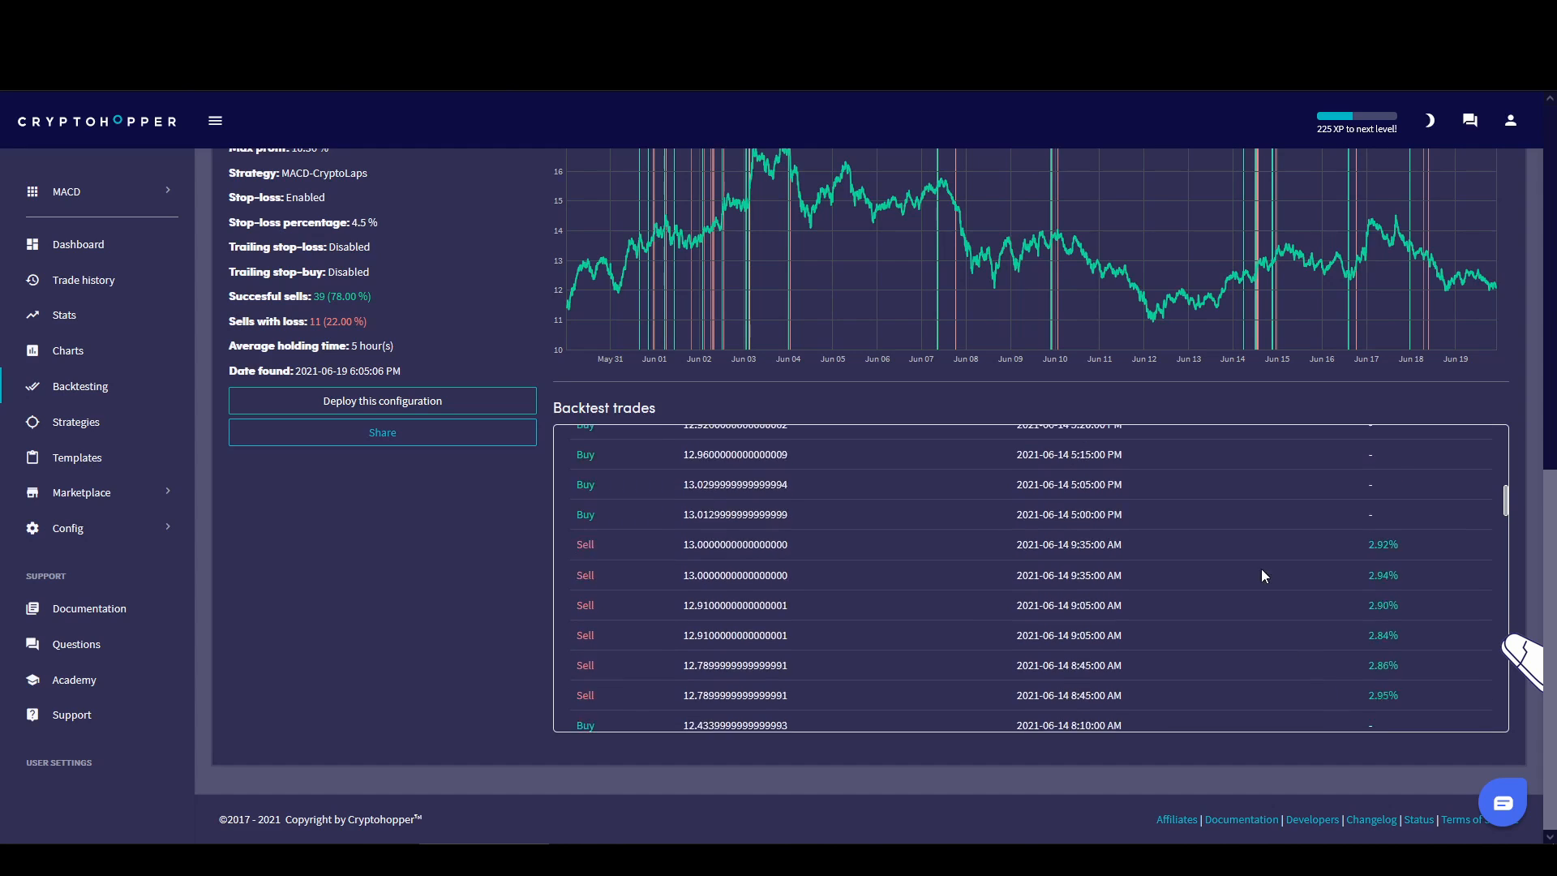
pyautogui.scroll(3, 1156, 373)
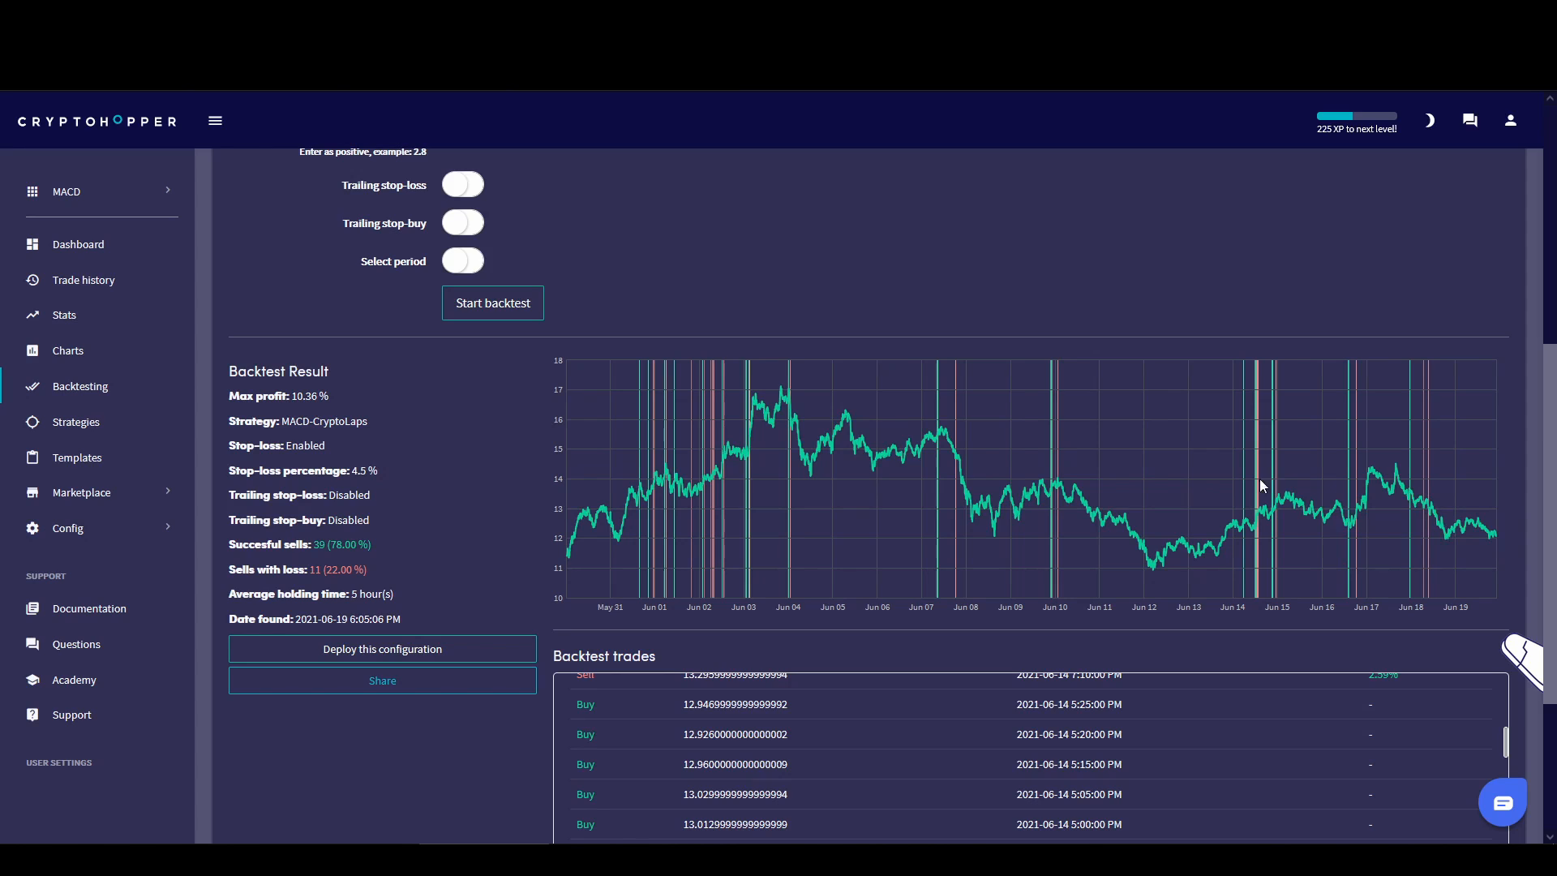
# Run the Config tester backtest for SOL using the MACD-CryptoLaps strategy with the loaded settings.
pyautogui.scroll(5, 1088, 499)
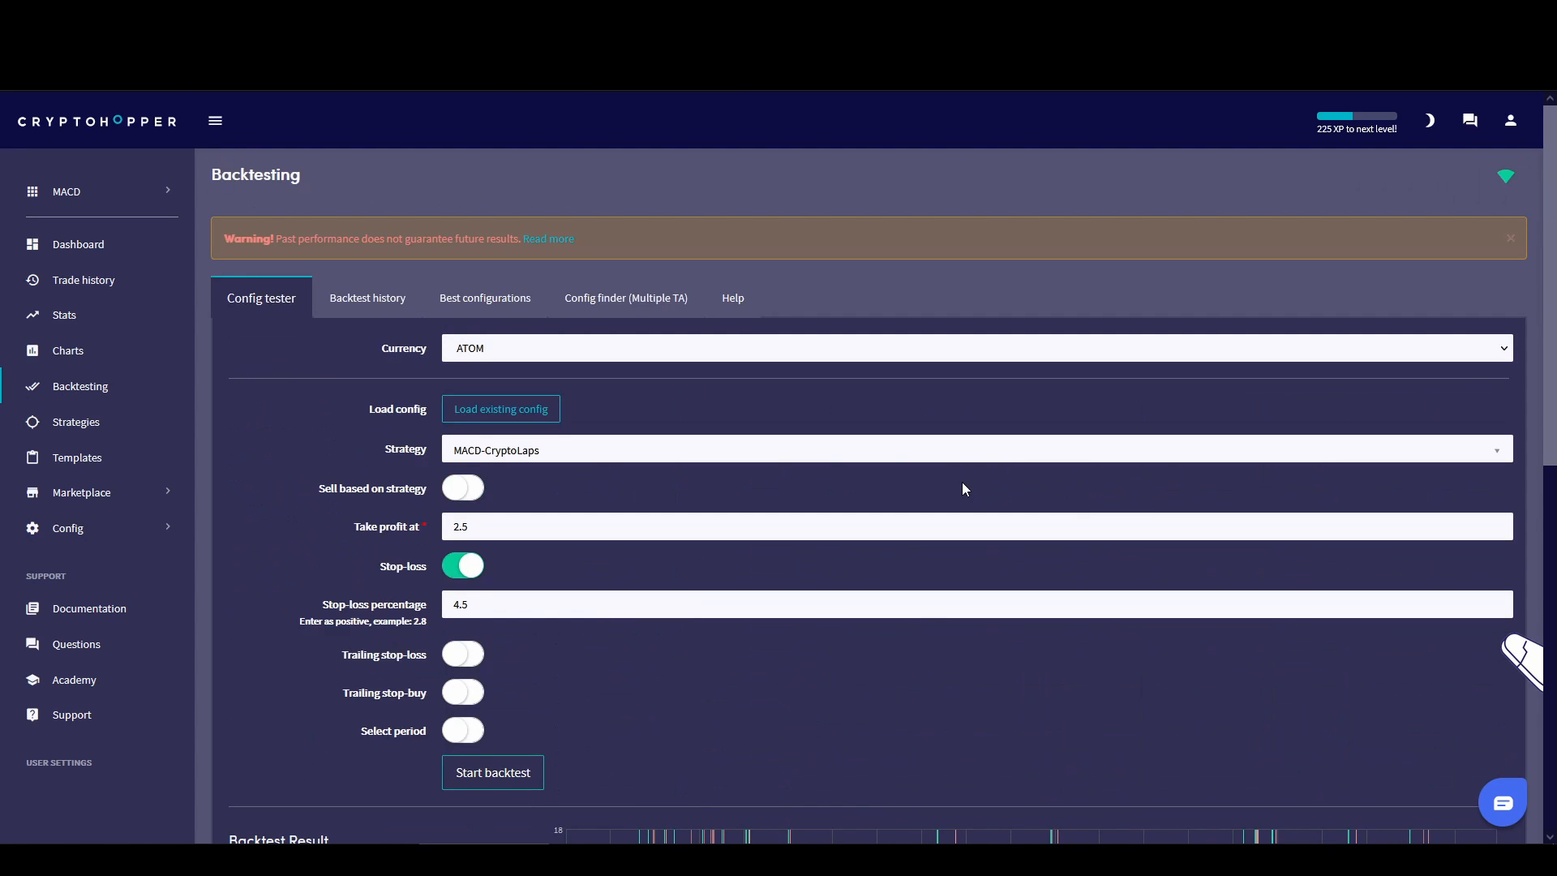
pyautogui.click(539, 345)
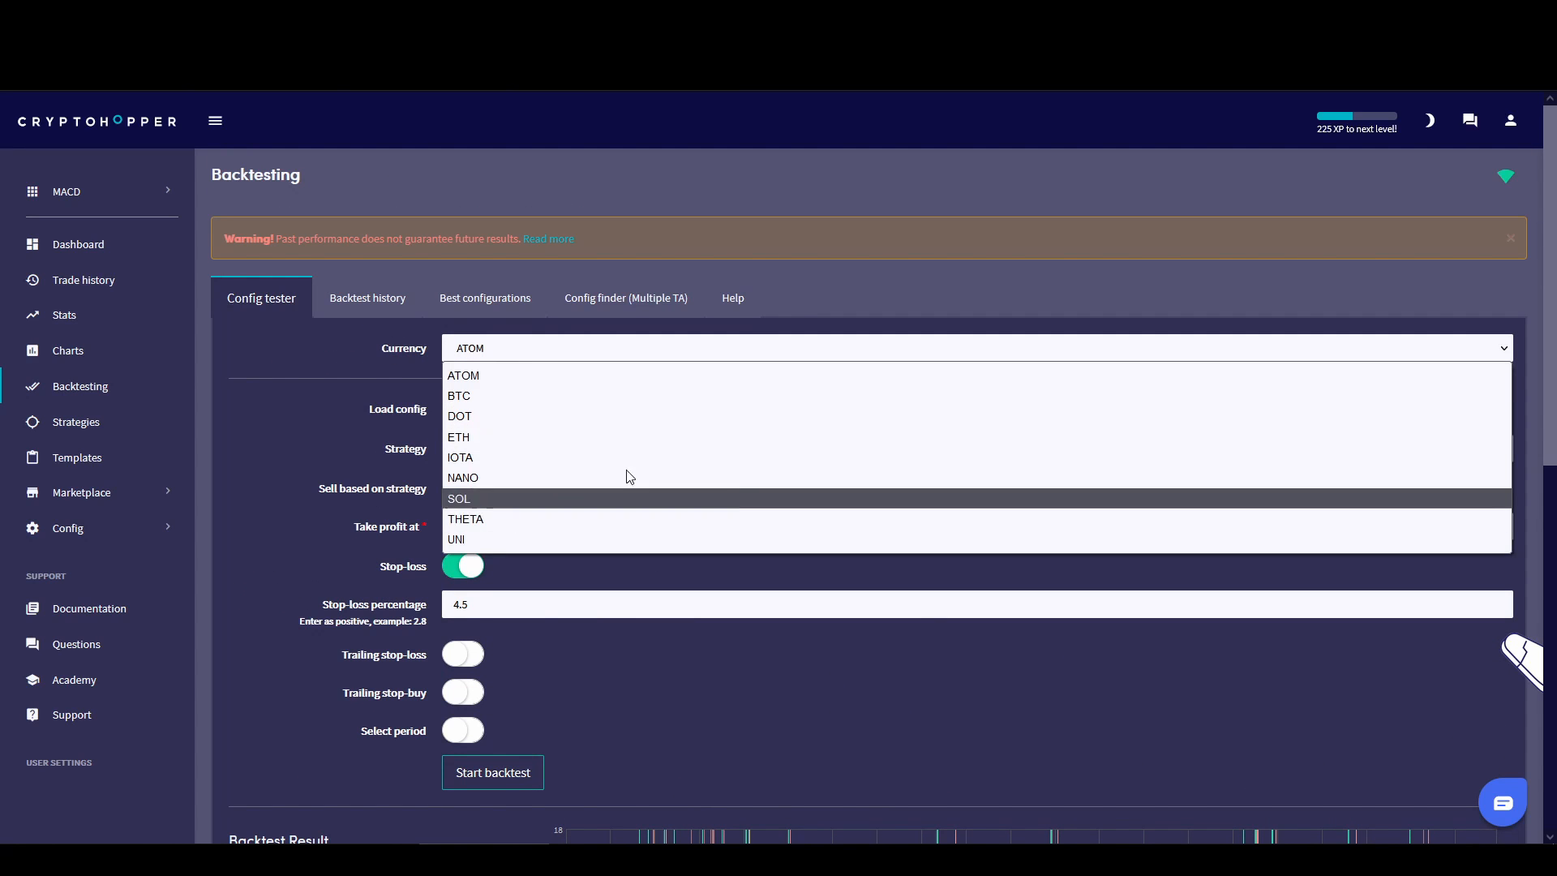
pyautogui.click(488, 500)
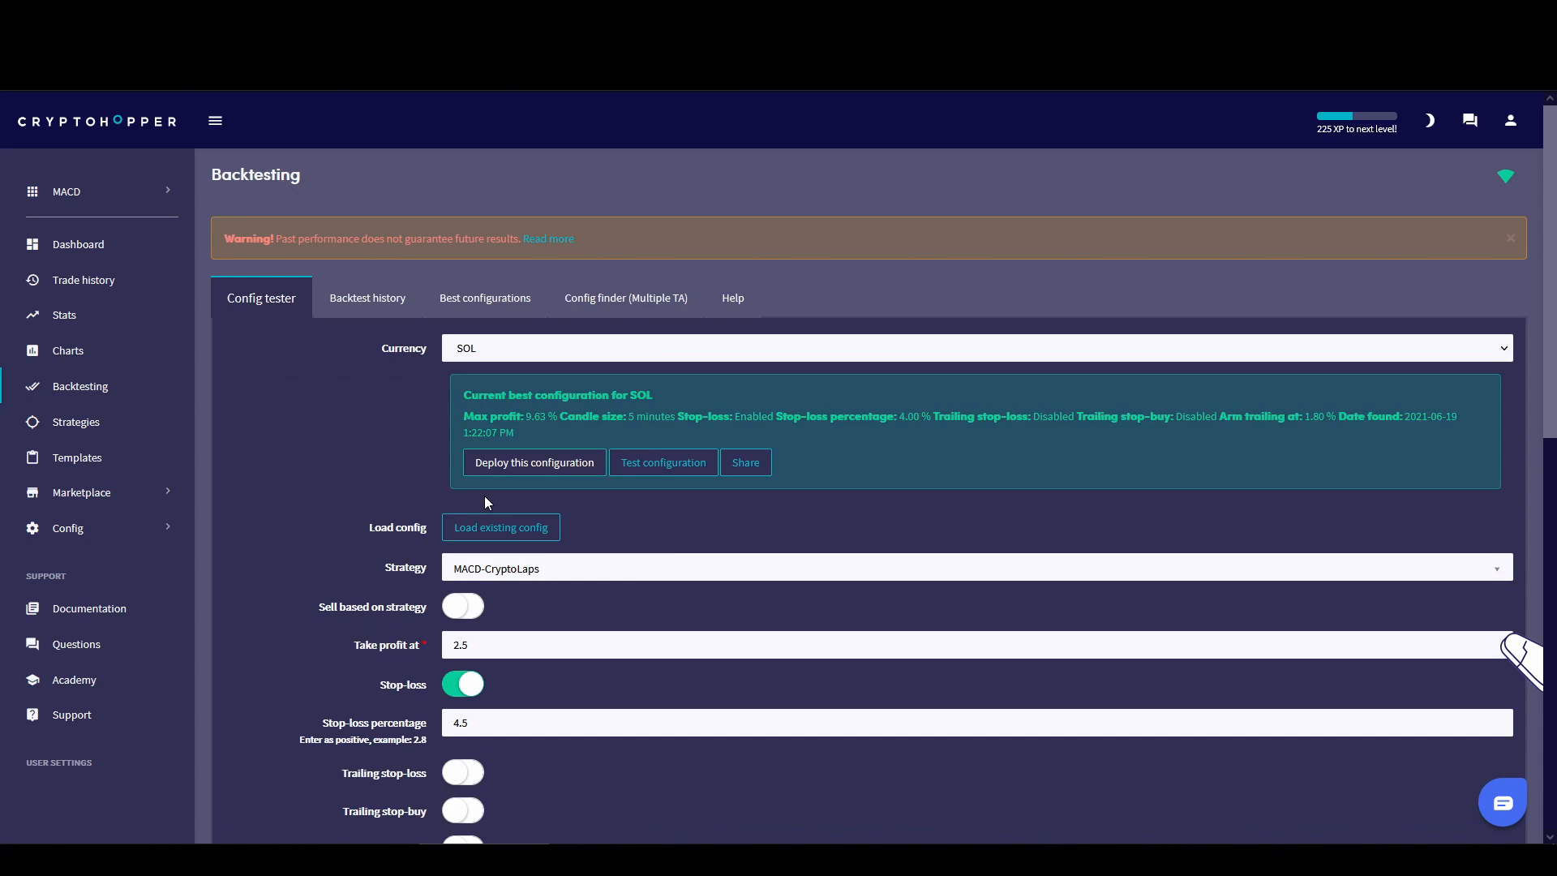
pyautogui.scroll(-6, 310, 483)
pyautogui.scroll(2, 308, 482)
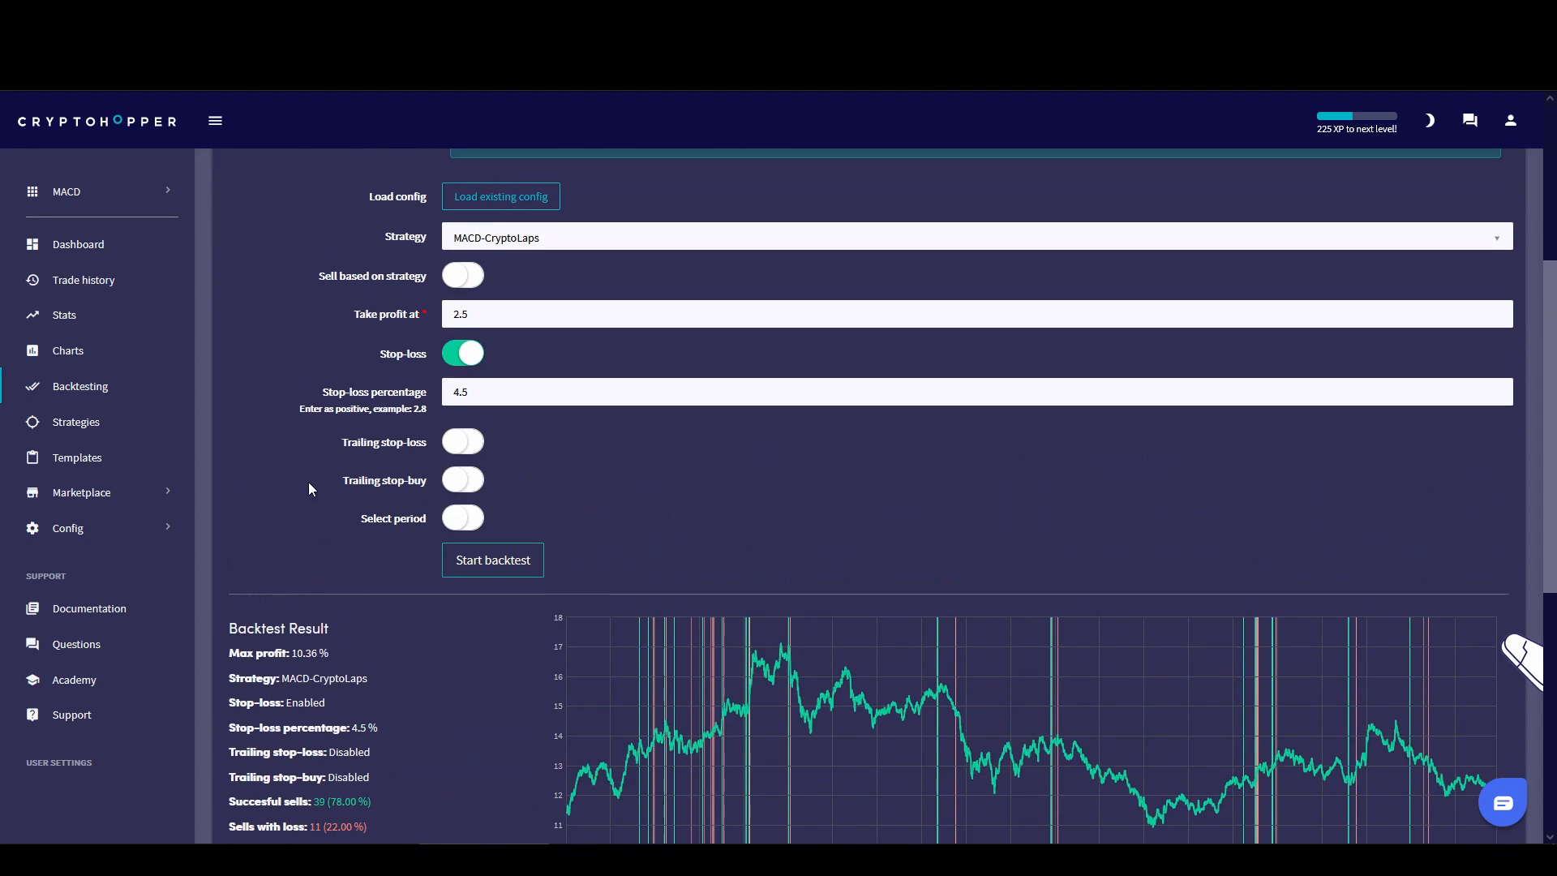
pyautogui.click(490, 562)
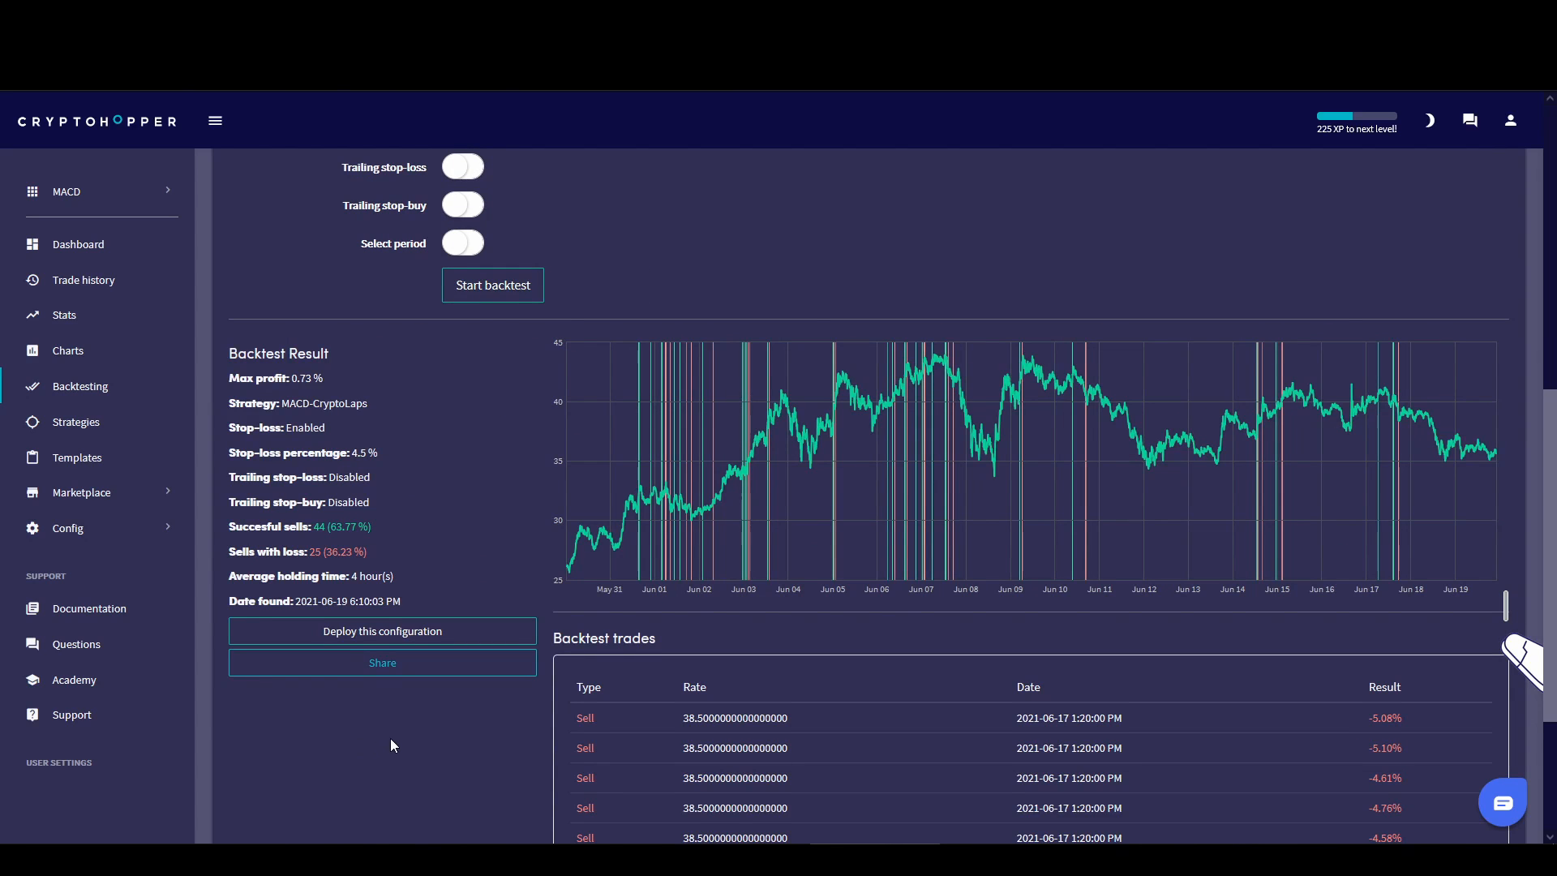
# Examine the SOL backtest's settings, successful sells percentage and price chart with its trade markers.
pyautogui.scroll(7, 498, 752)
pyautogui.scroll(-6, 498, 751)
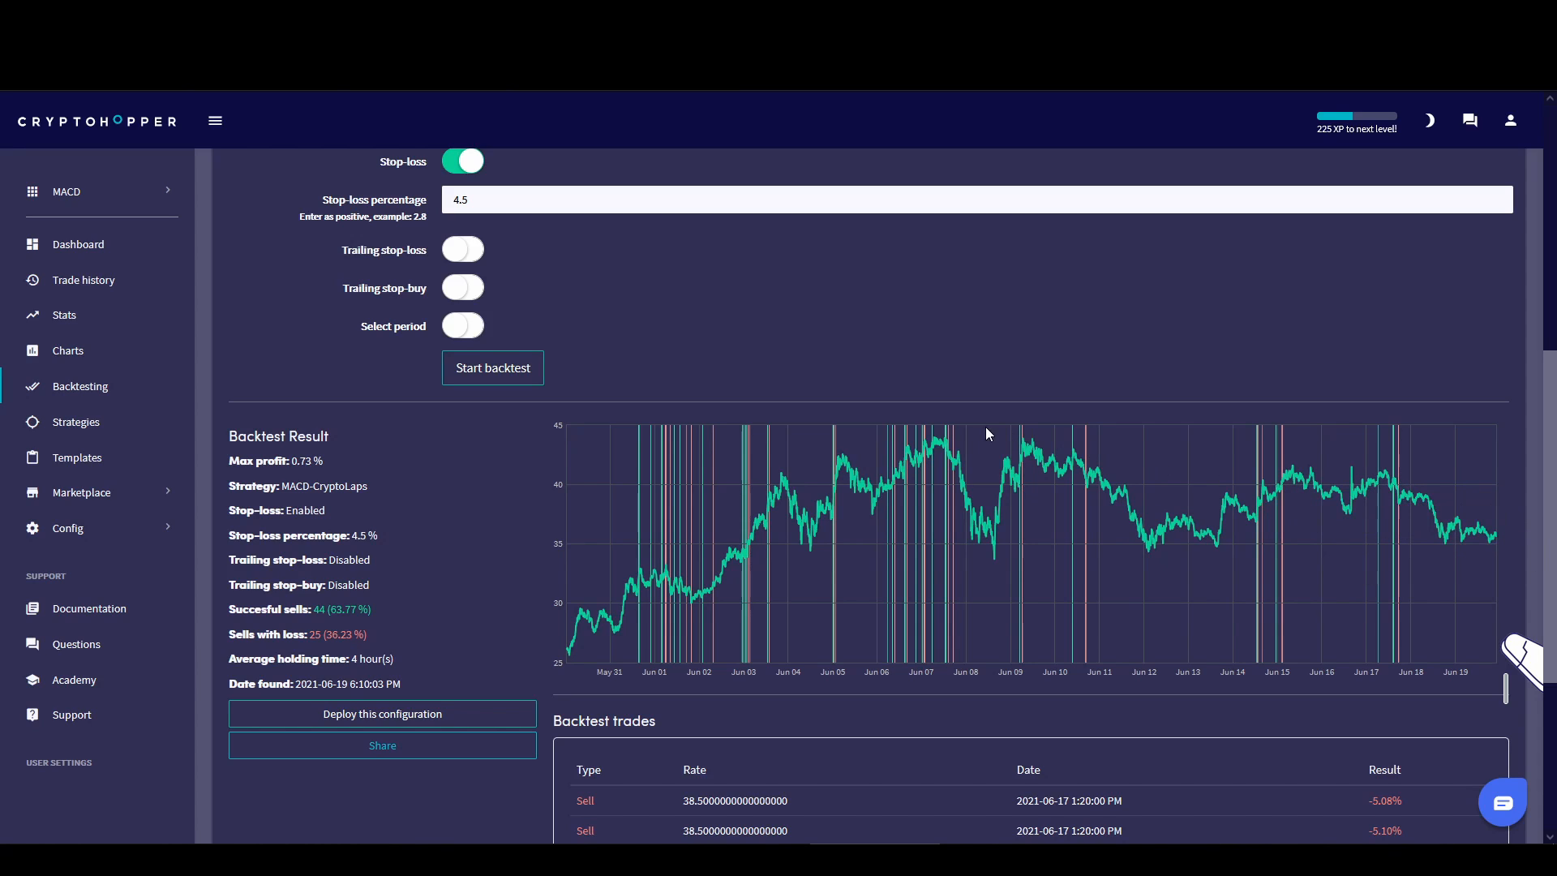
pyautogui.moveTo(326, 609); pyautogui.dragTo(405, 615)
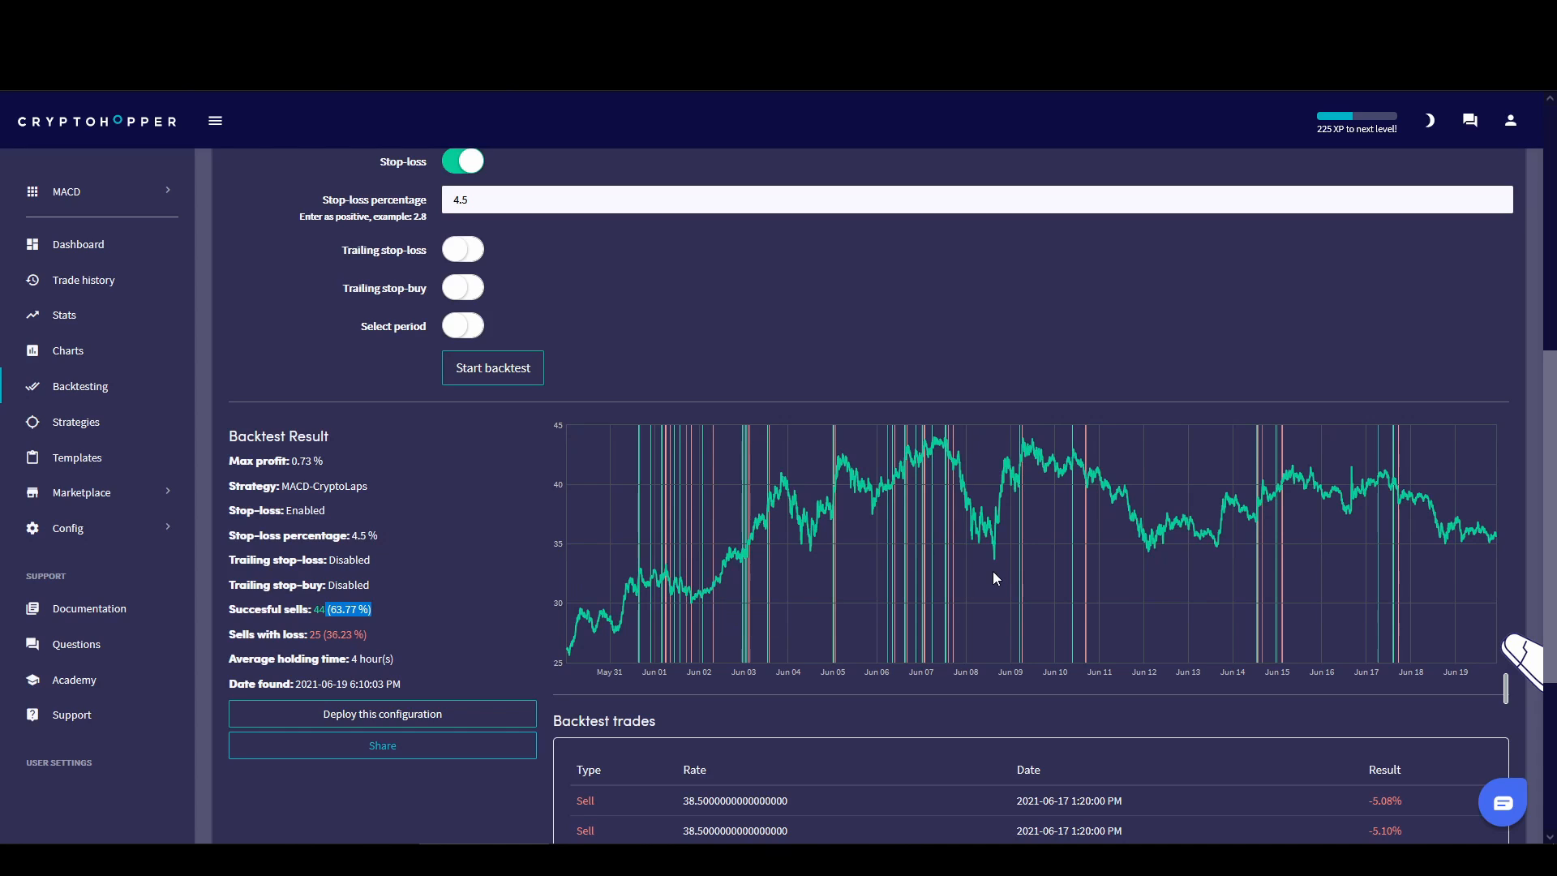
pyautogui.scroll(-1, 995, 574)
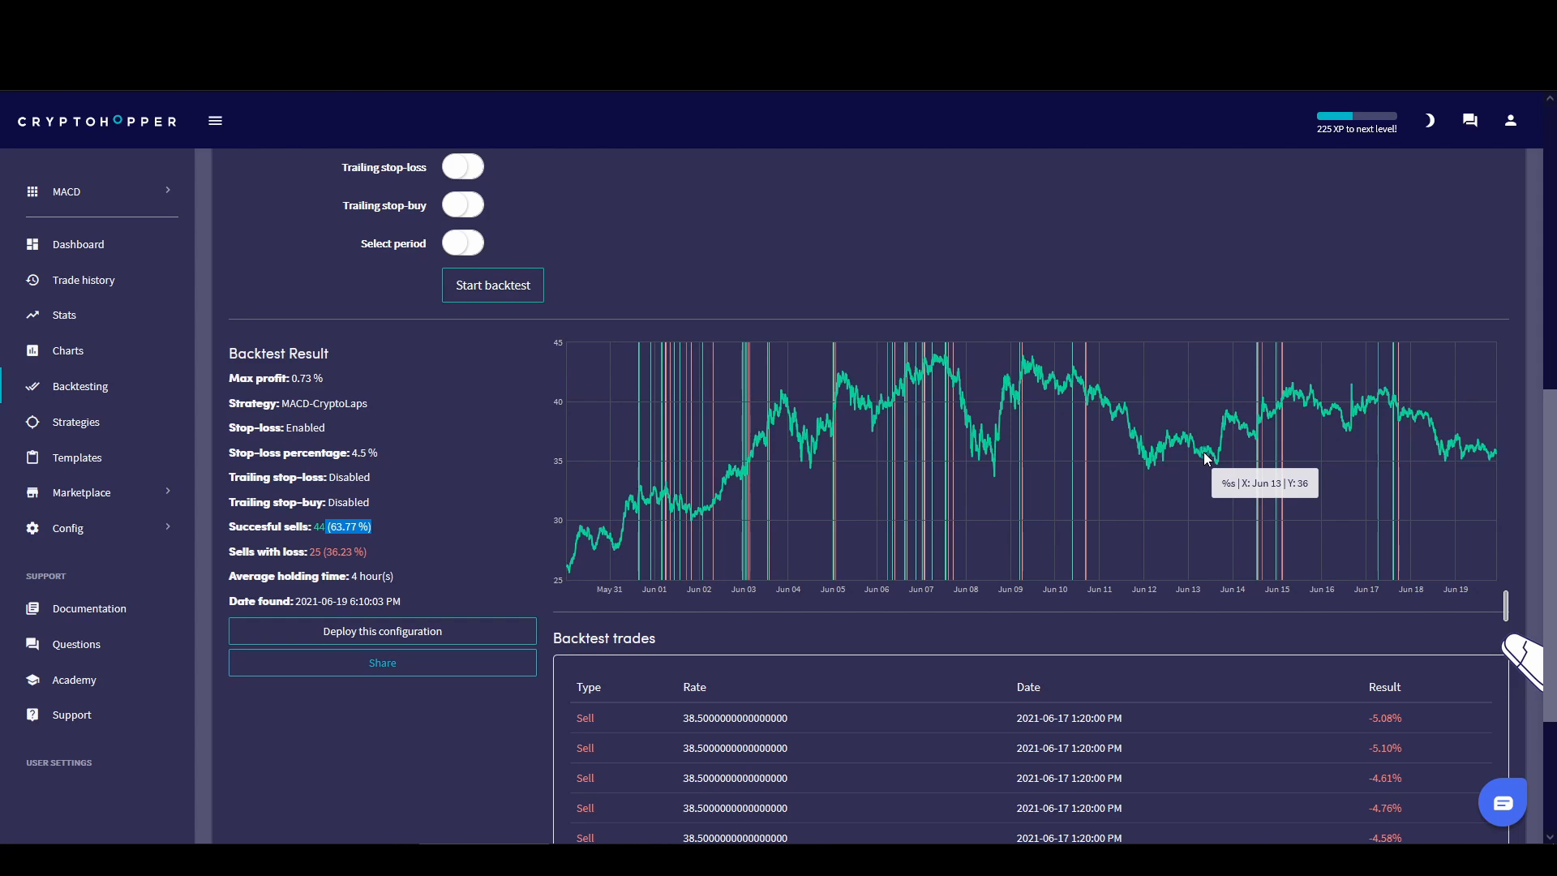
# Switch the backtest currency to THETA and run the backtest with the same configuration.
pyautogui.scroll(8, 1069, 555)
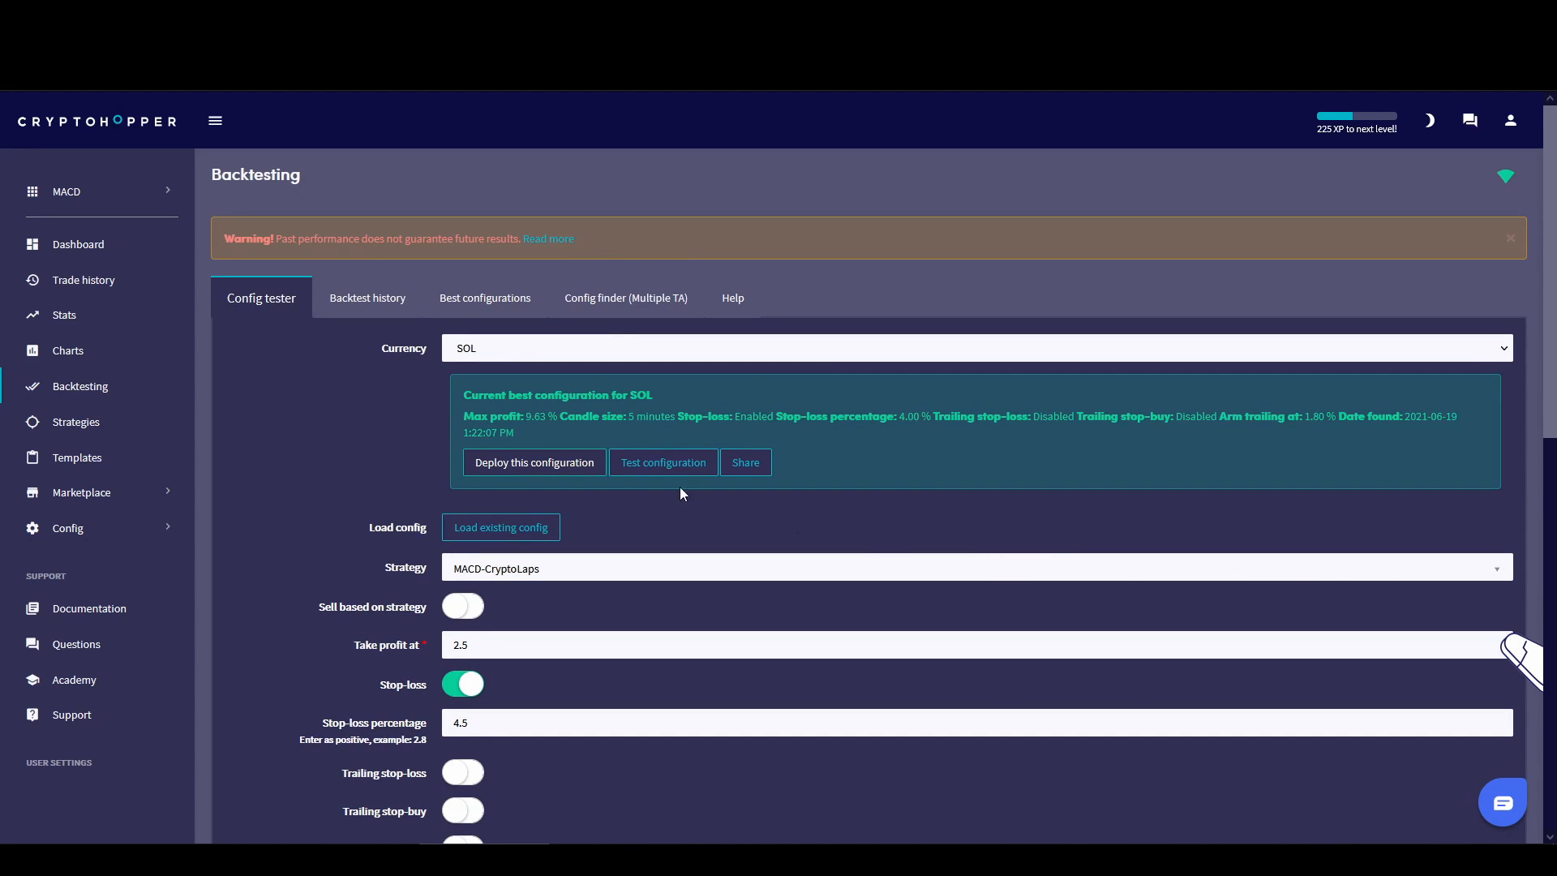
pyautogui.click(499, 348)
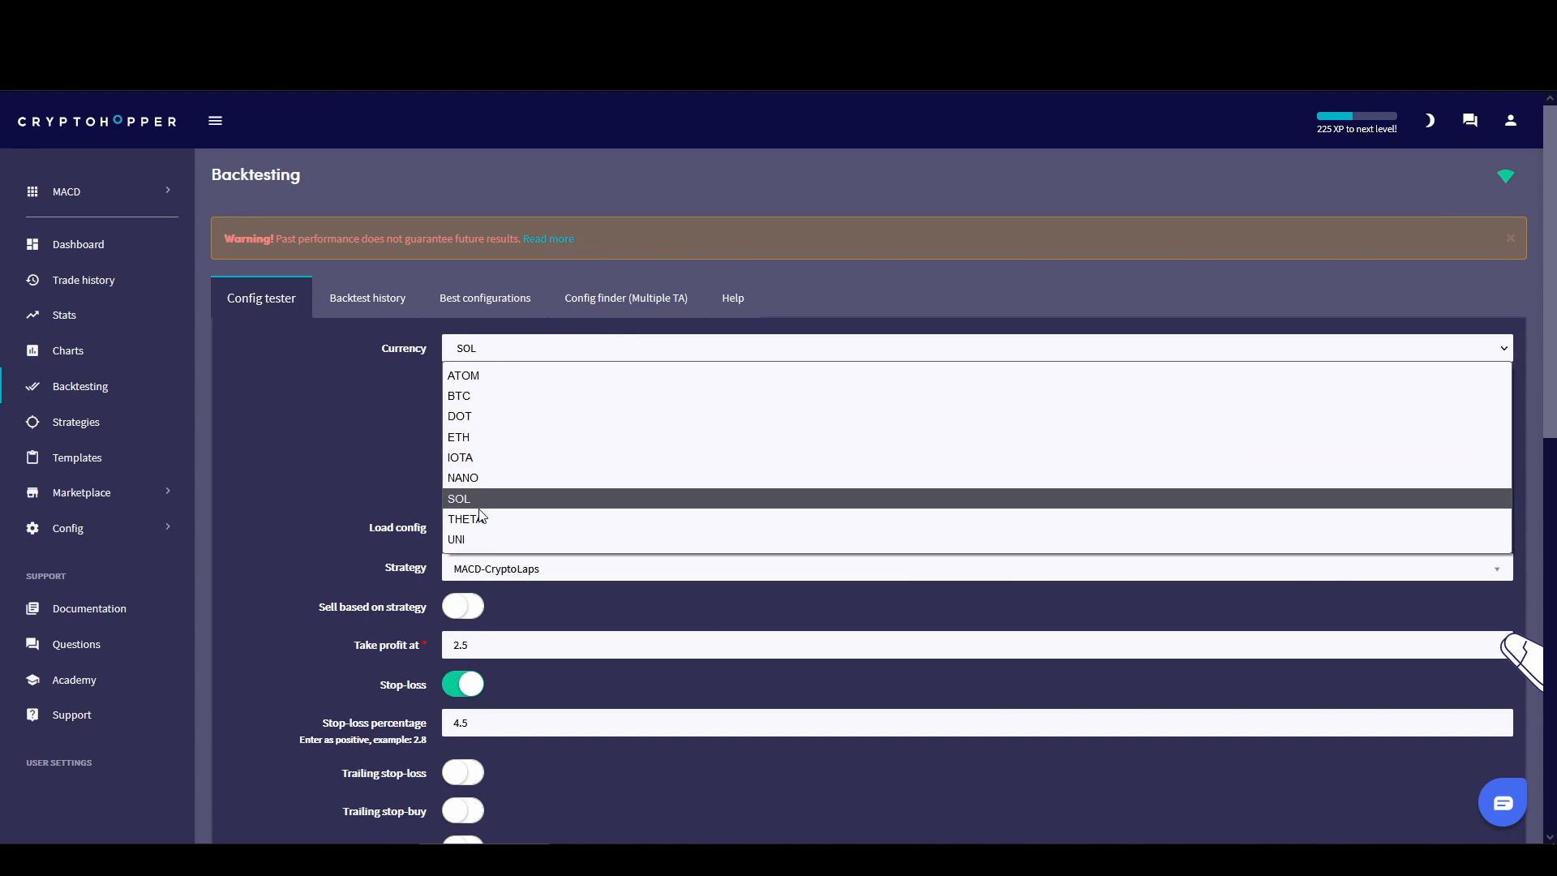
pyautogui.click(512, 518)
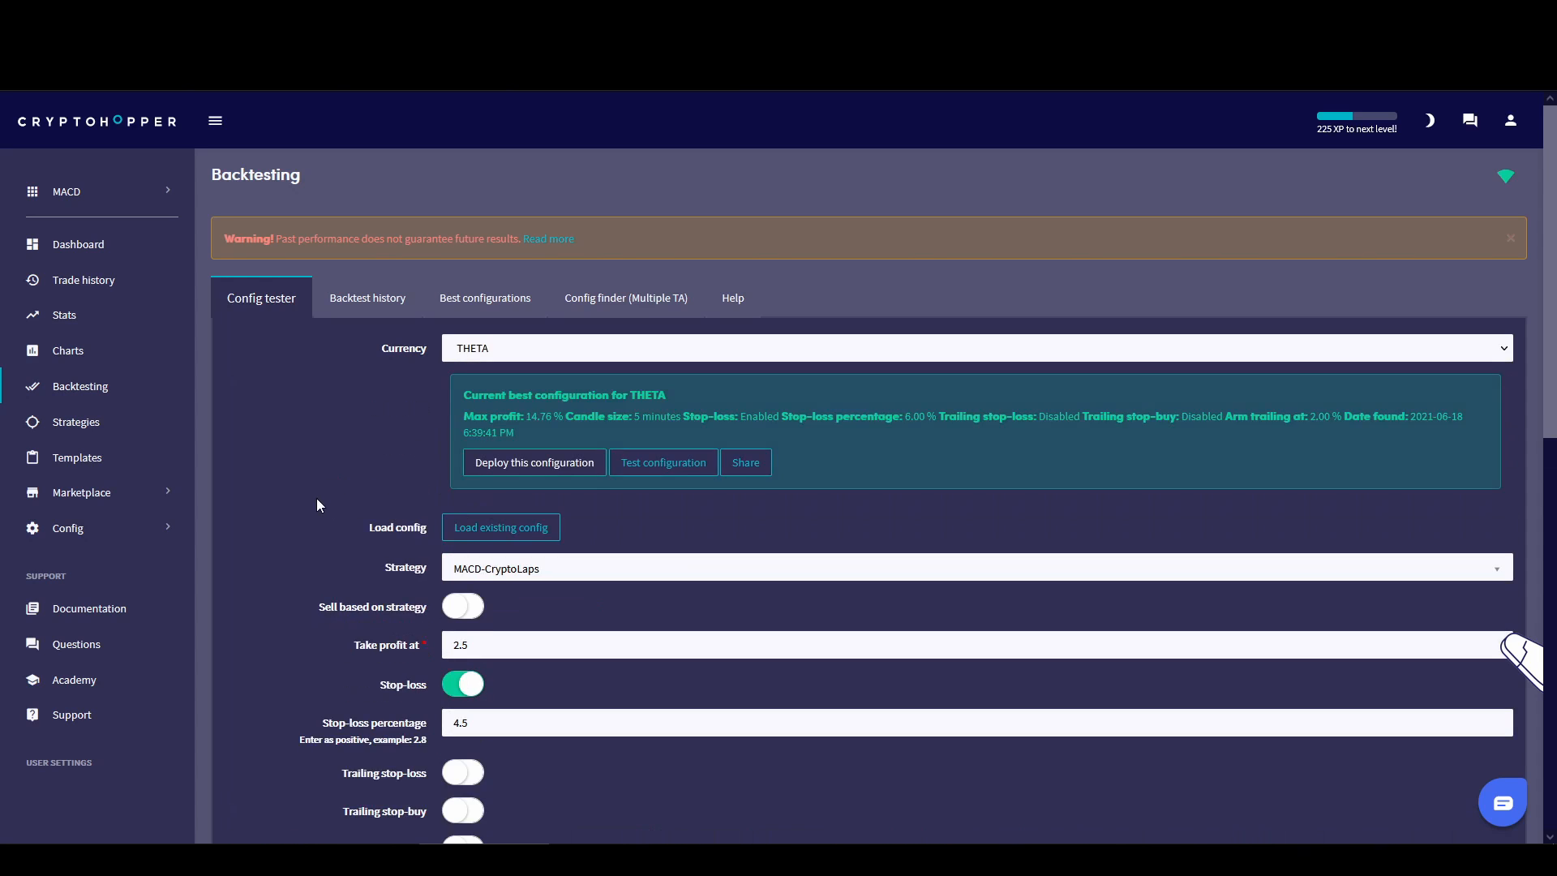
pyautogui.scroll(-1, 313, 496)
pyautogui.scroll(-4, 308, 493)
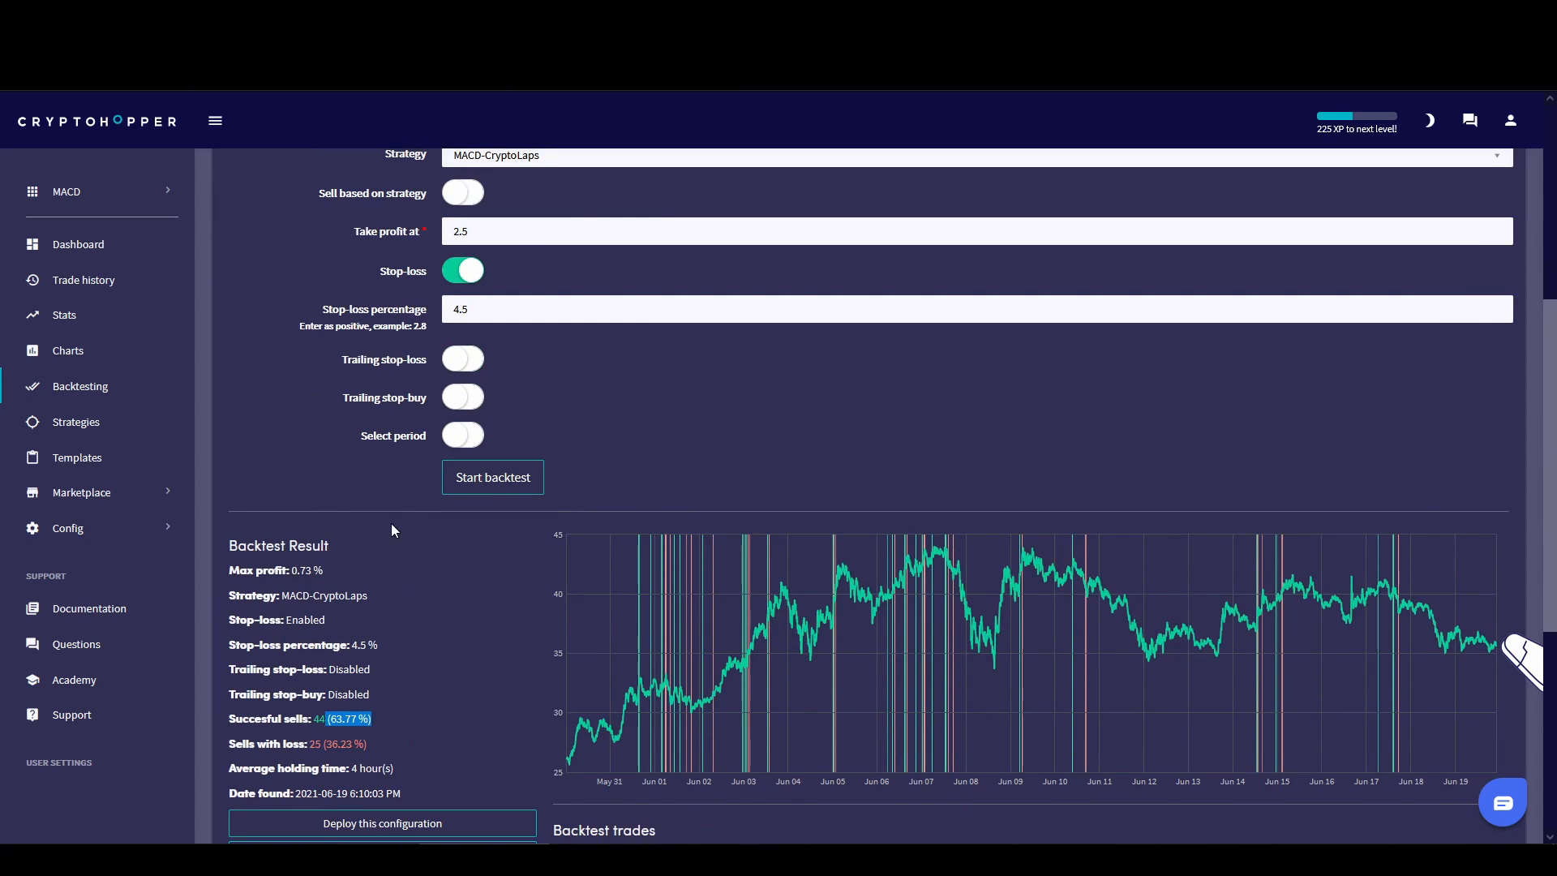
pyautogui.click(485, 484)
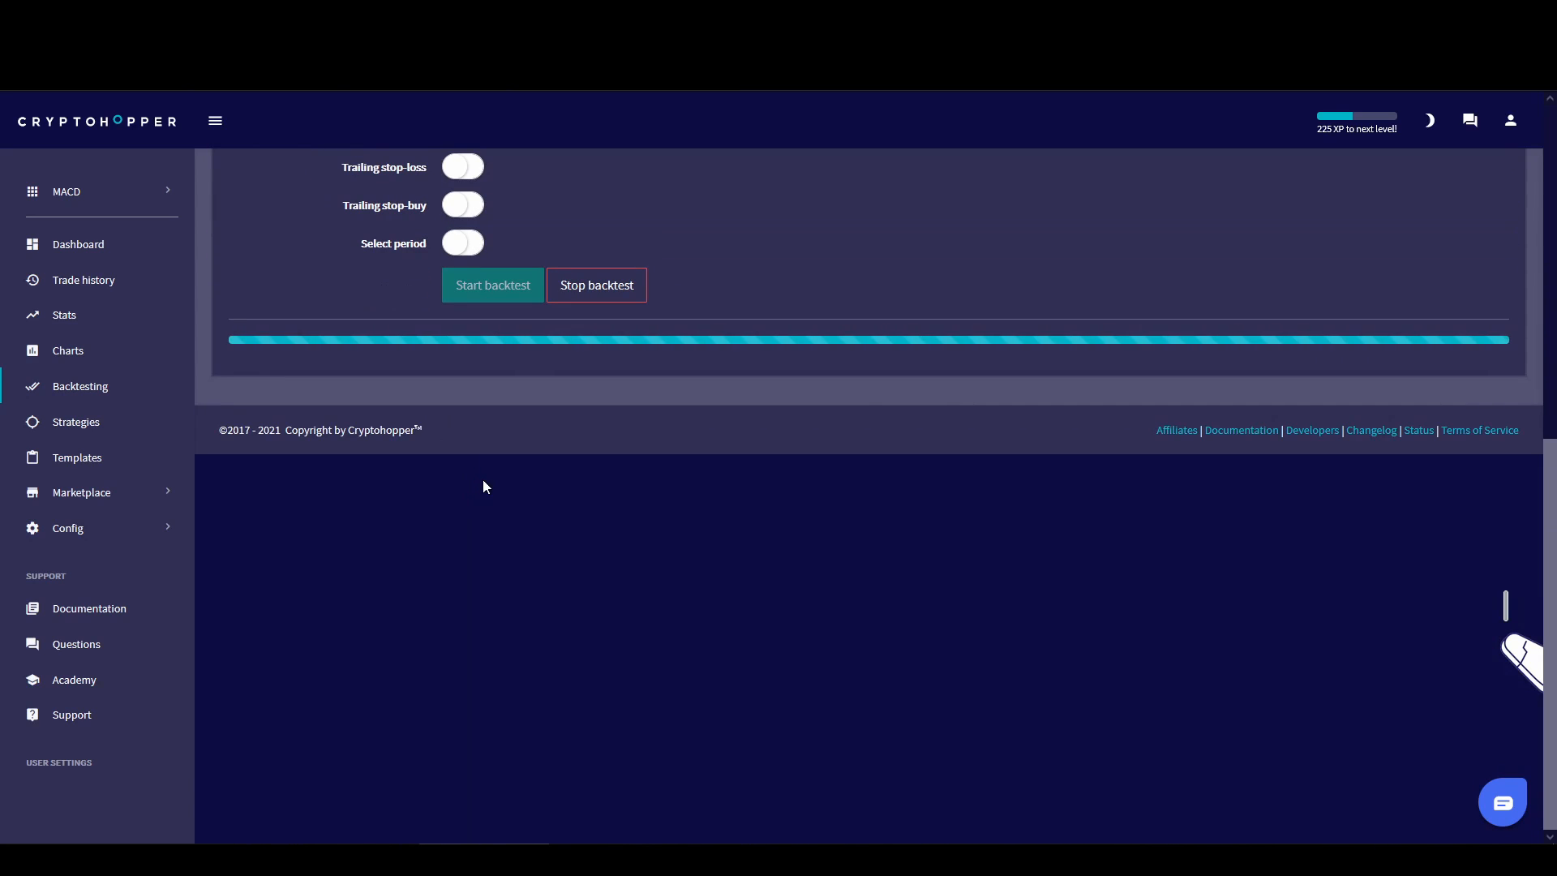
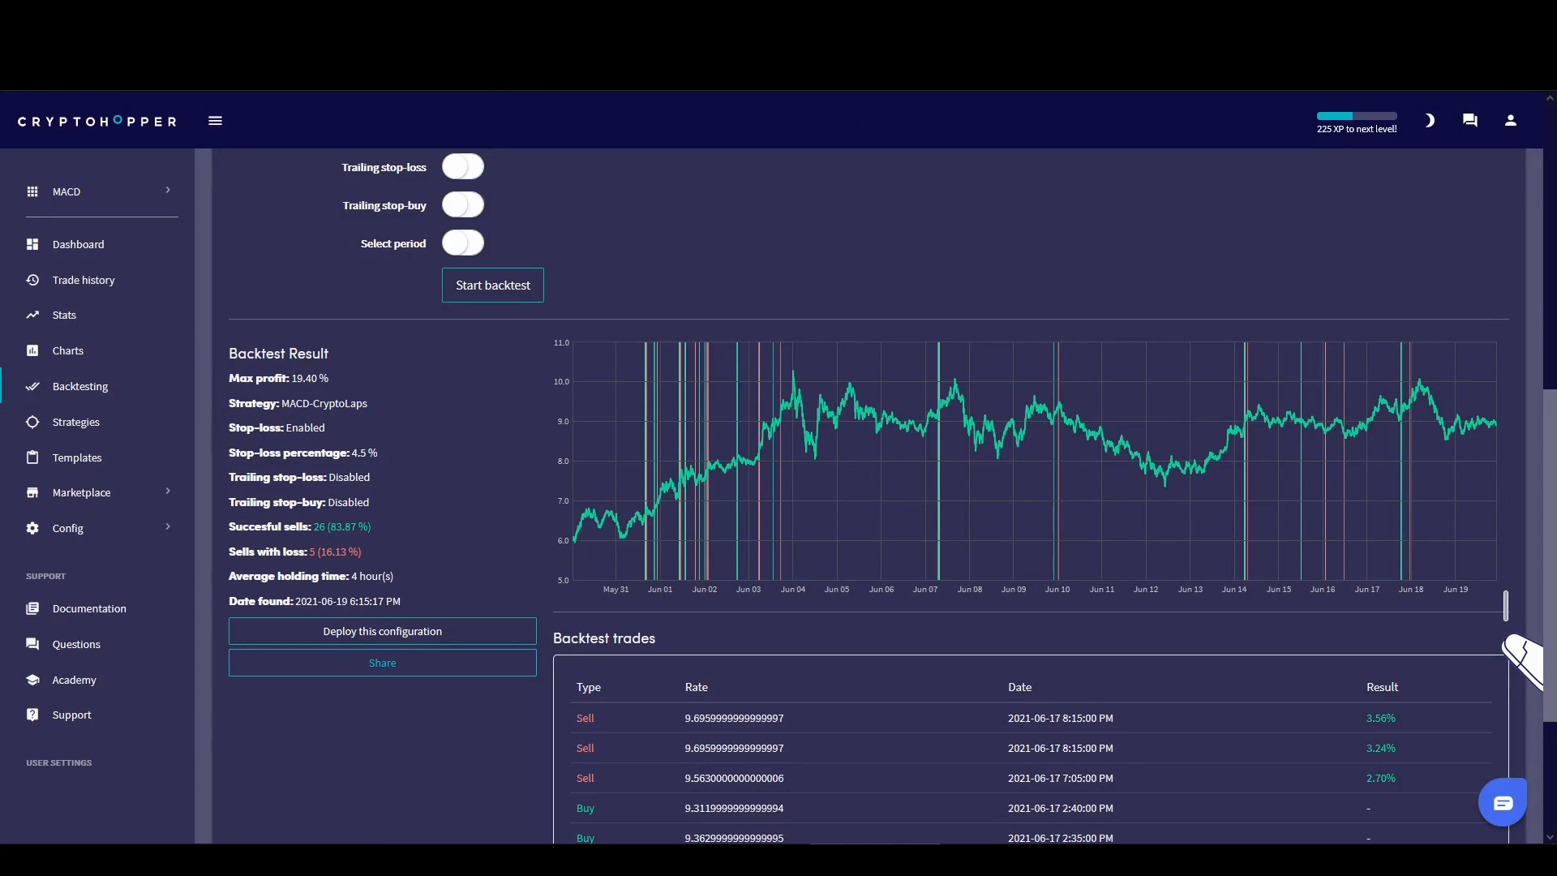
# Examine the THETA backtest's max profit, successful sells, sells with loss and price chart.
pyautogui.scroll(6, 417, 508)
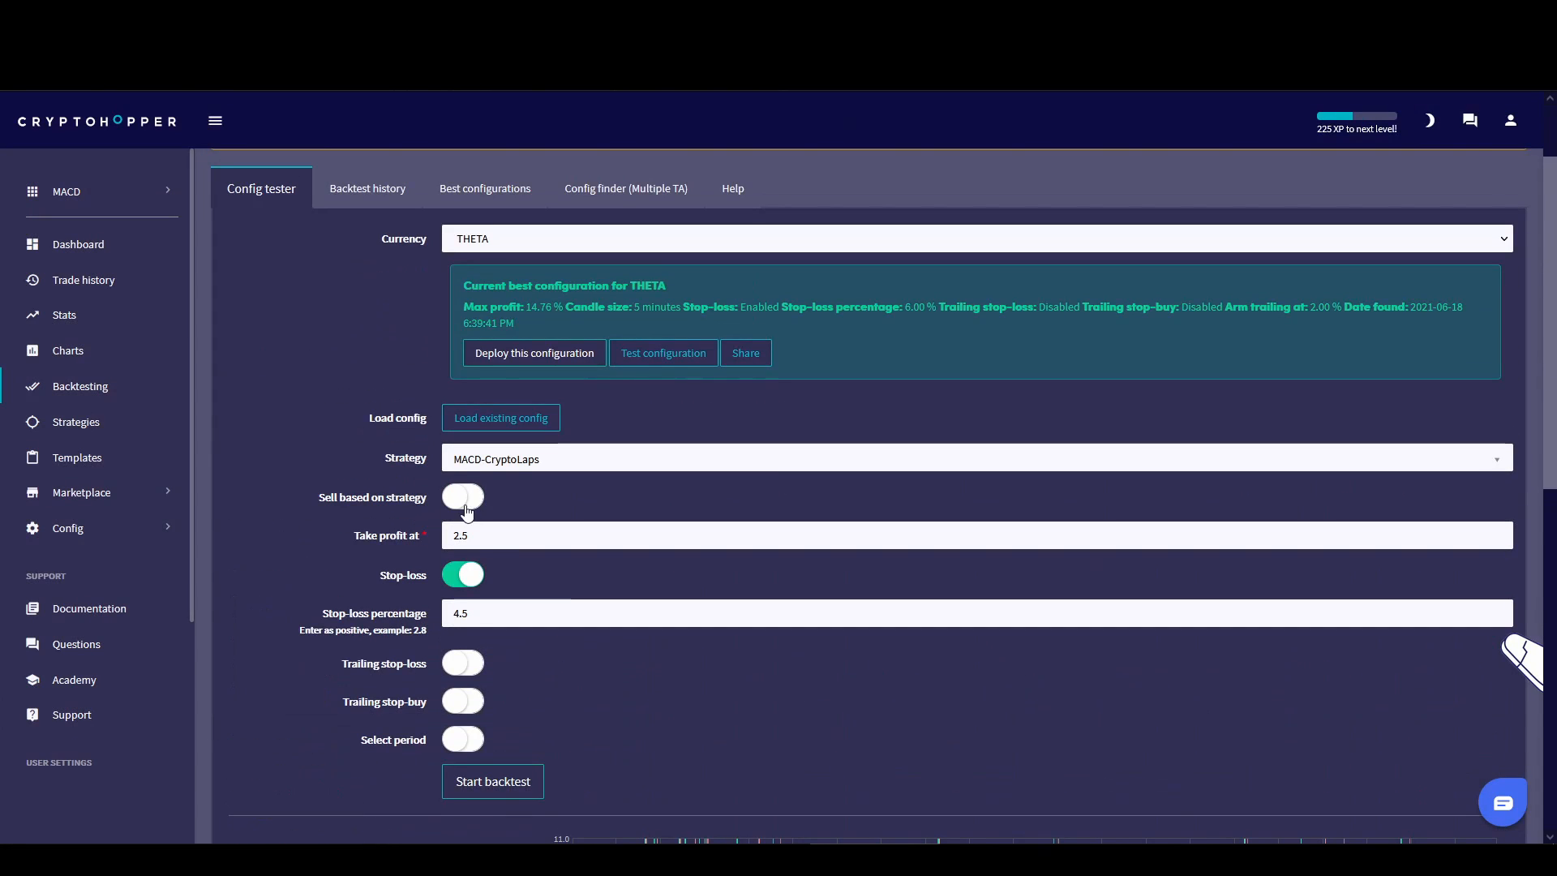
pyautogui.scroll(-5, 453, 487)
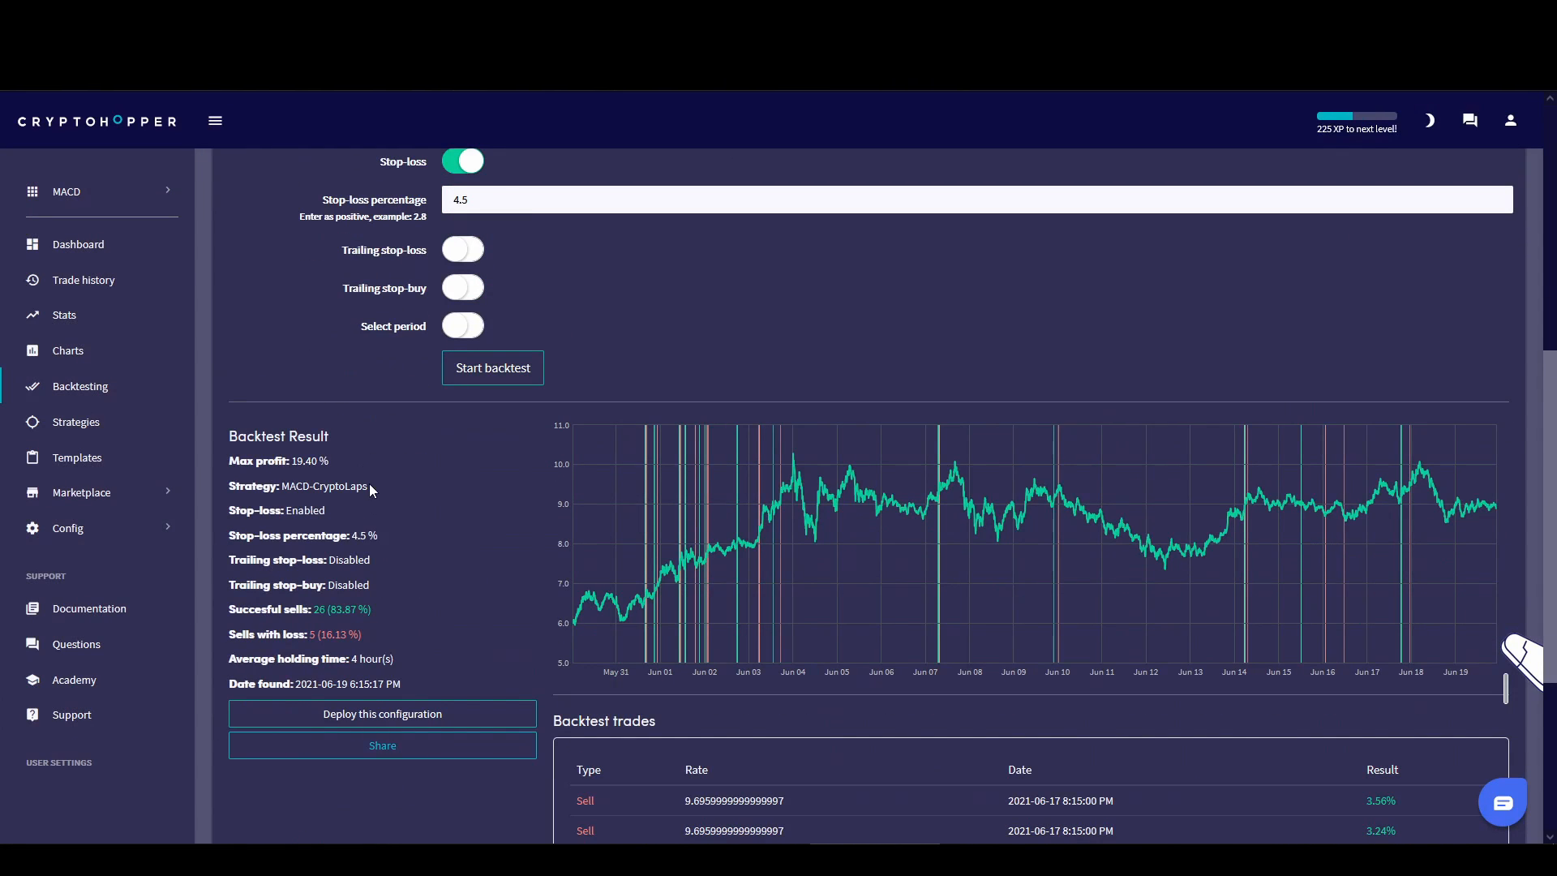
pyautogui.moveTo(286, 461); pyautogui.dragTo(329, 461)
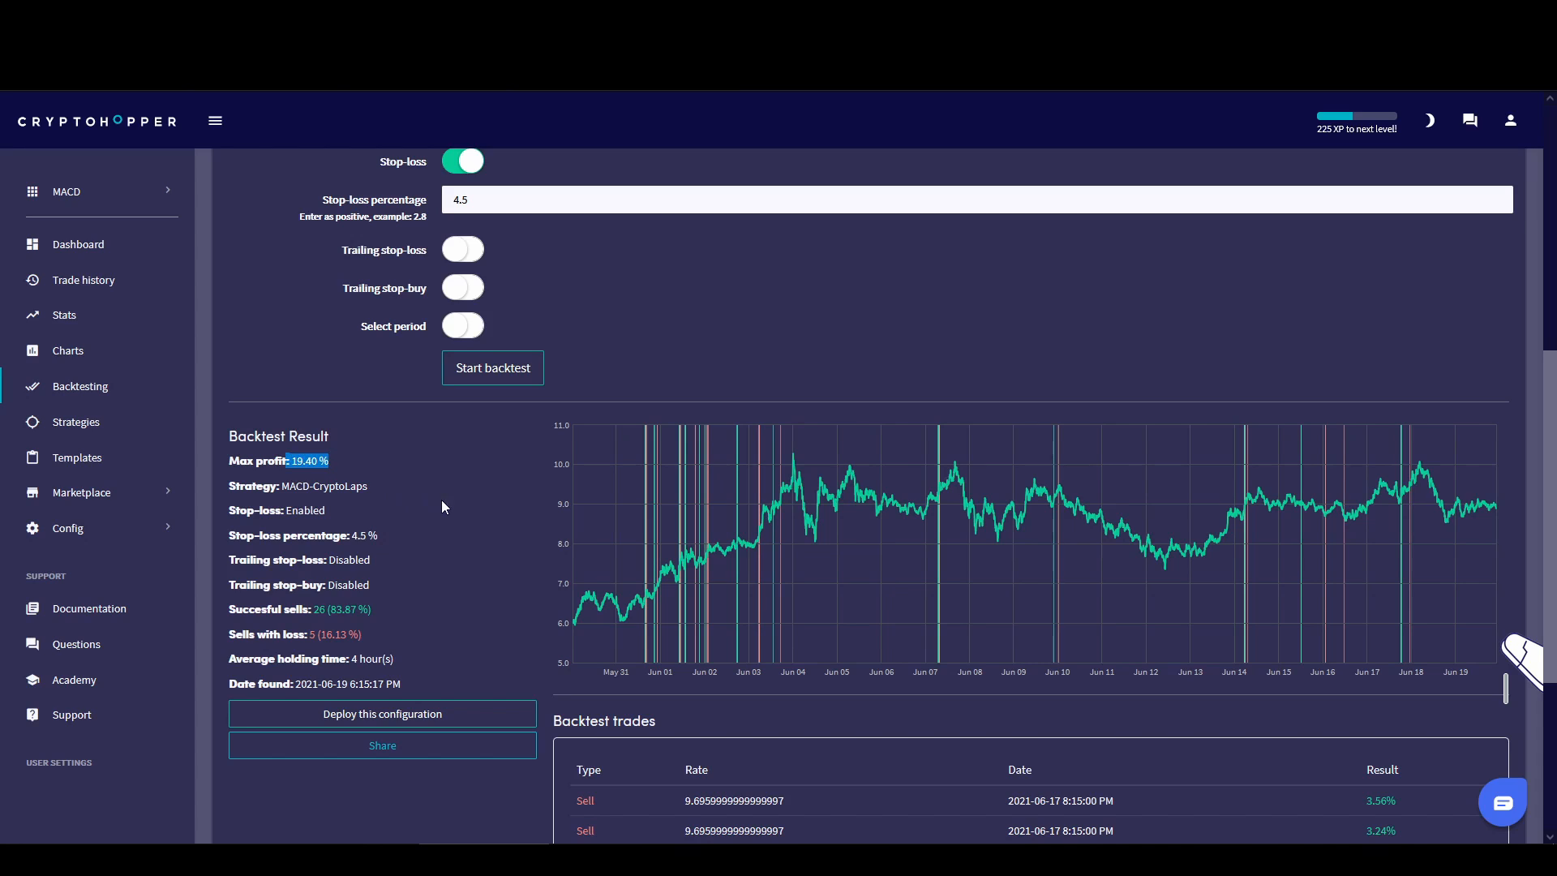
pyautogui.click(445, 507)
pyautogui.moveTo(339, 611); pyautogui.dragTo(397, 640)
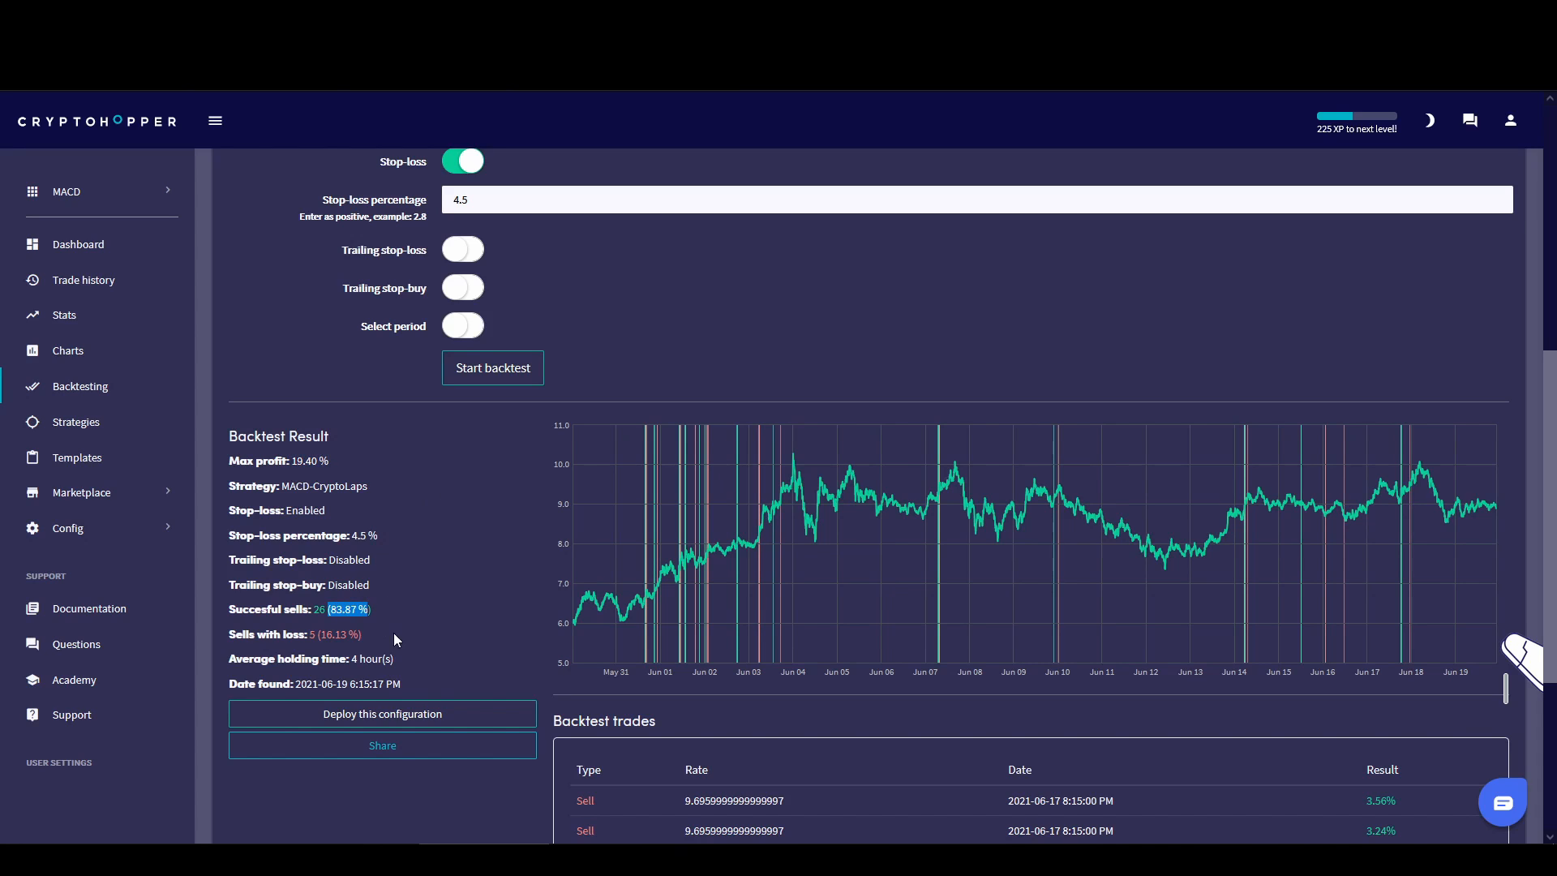
pyautogui.scroll(-2, 436, 593)
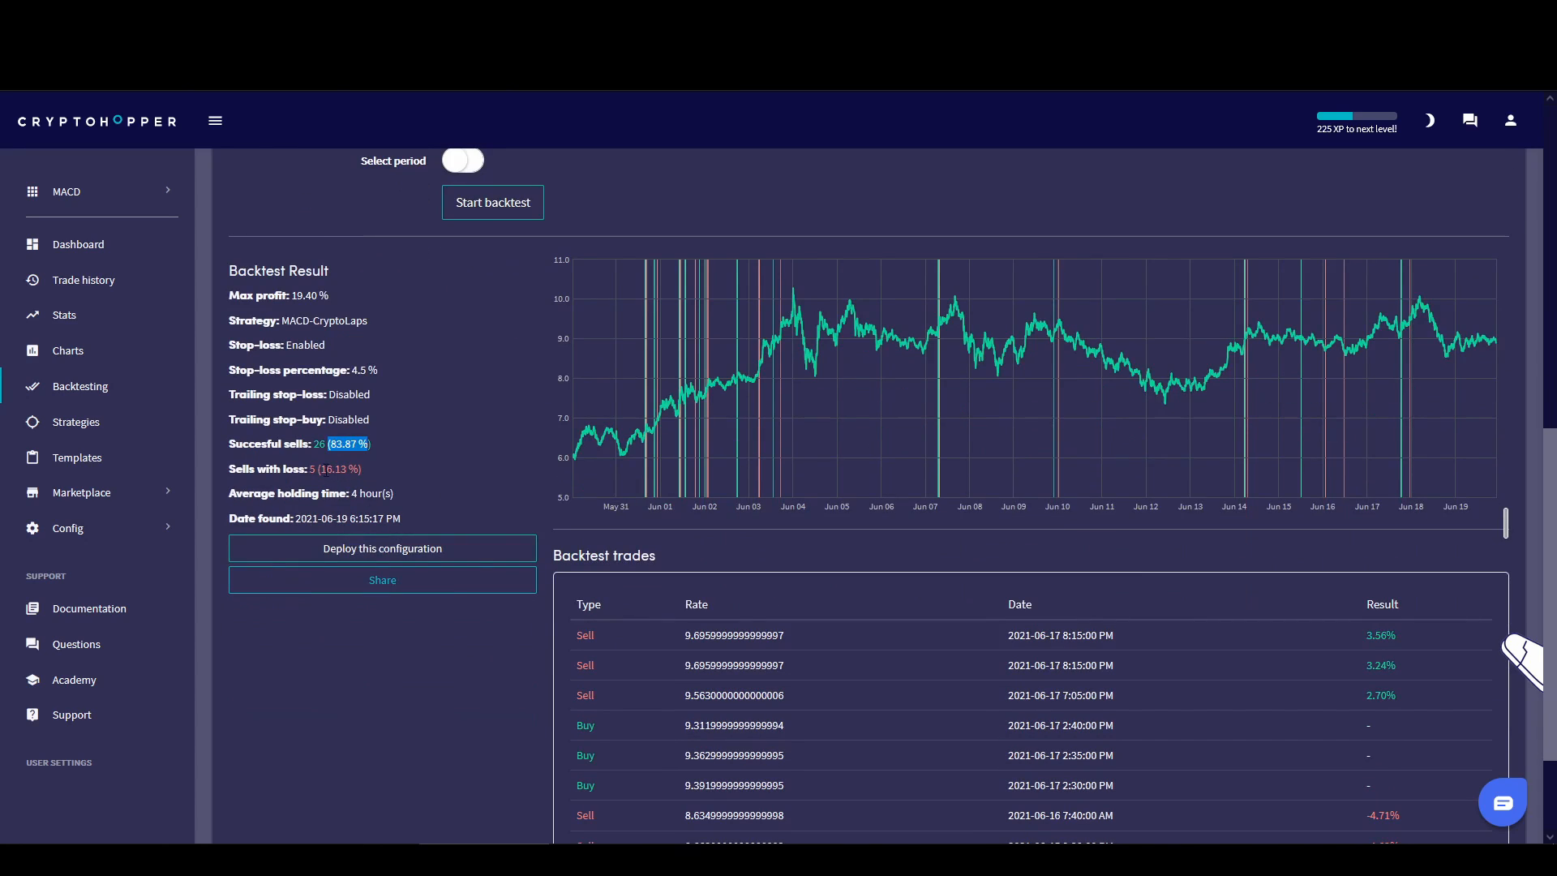
pyautogui.moveTo(324, 469); pyautogui.dragTo(363, 469)
pyautogui.click(339, 466)
pyautogui.scroll(1, 612, 438)
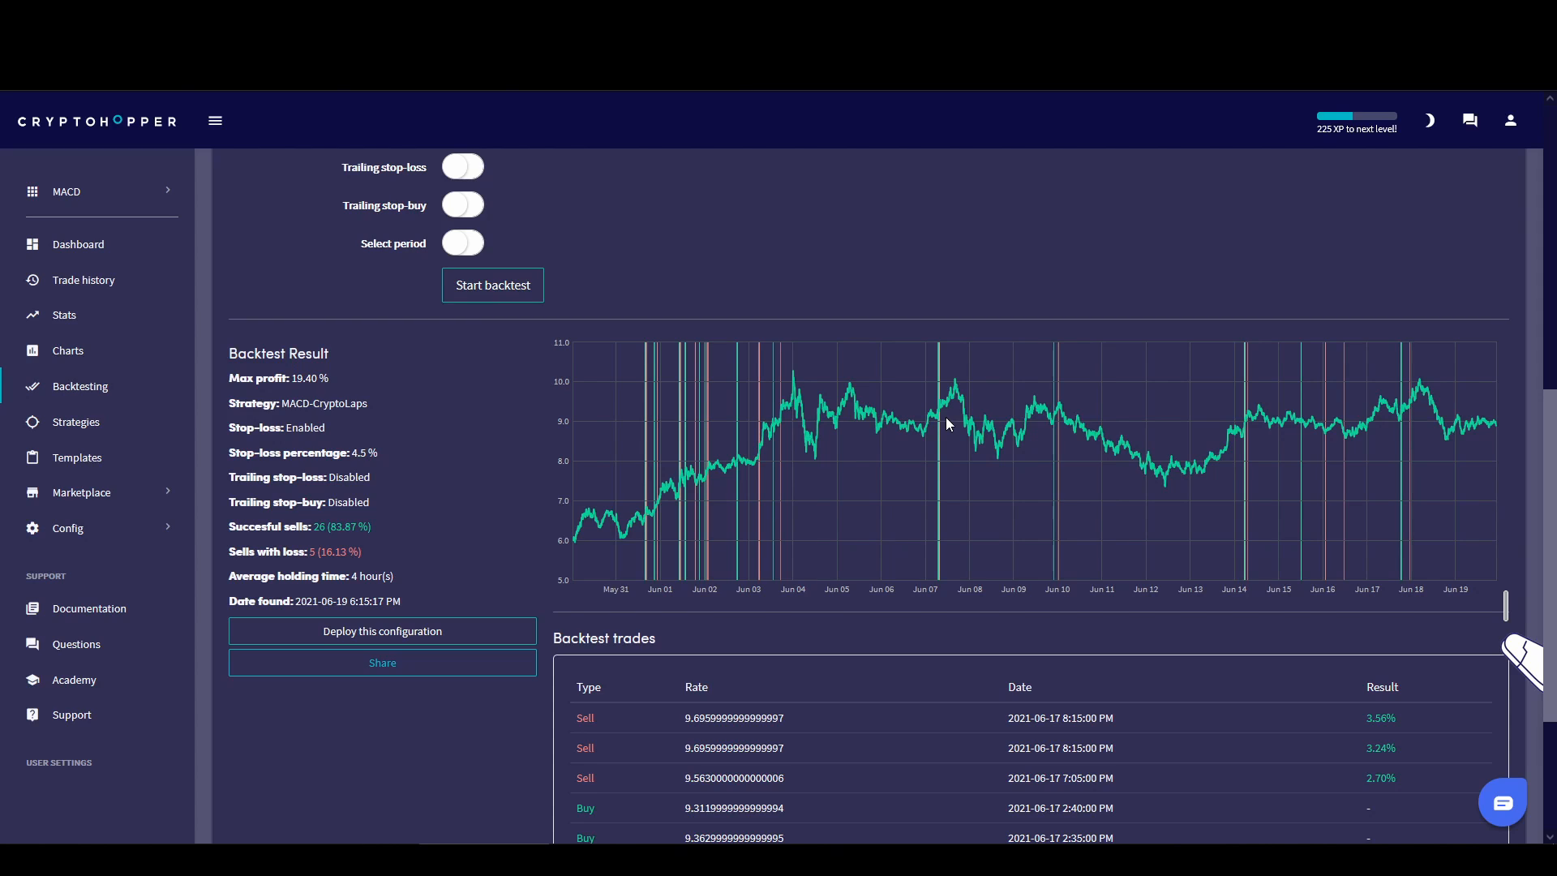
pyautogui.moveTo(956, 393)
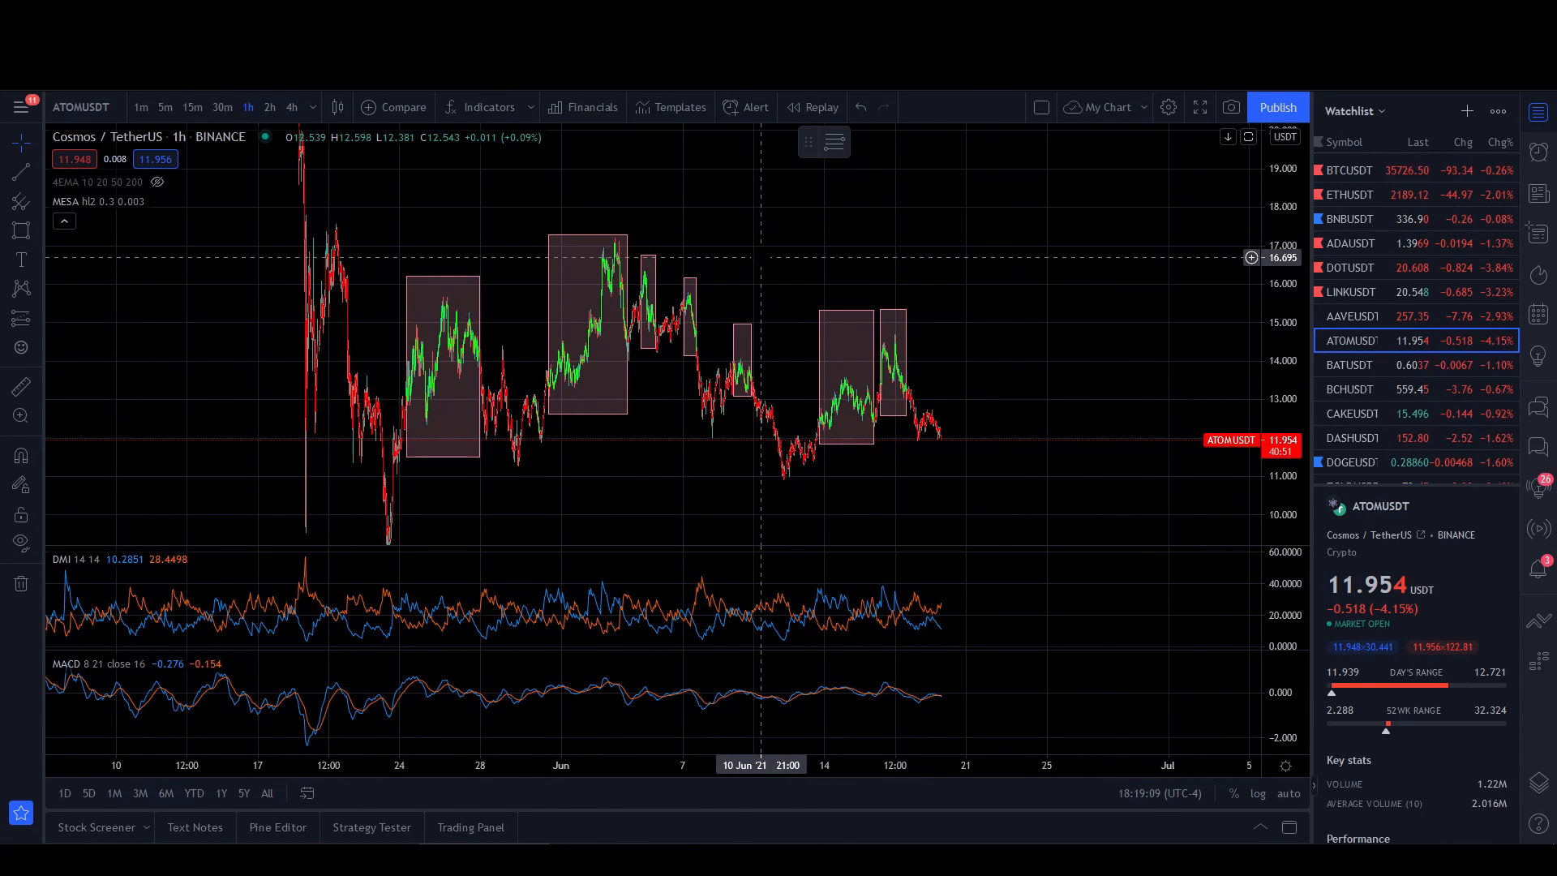
# Open the hopper's strategies, and examine the highlighted ranges on the one-hour ATOMUSDT chart in TradingView.
pyautogui.scroll(1, 761, 257)
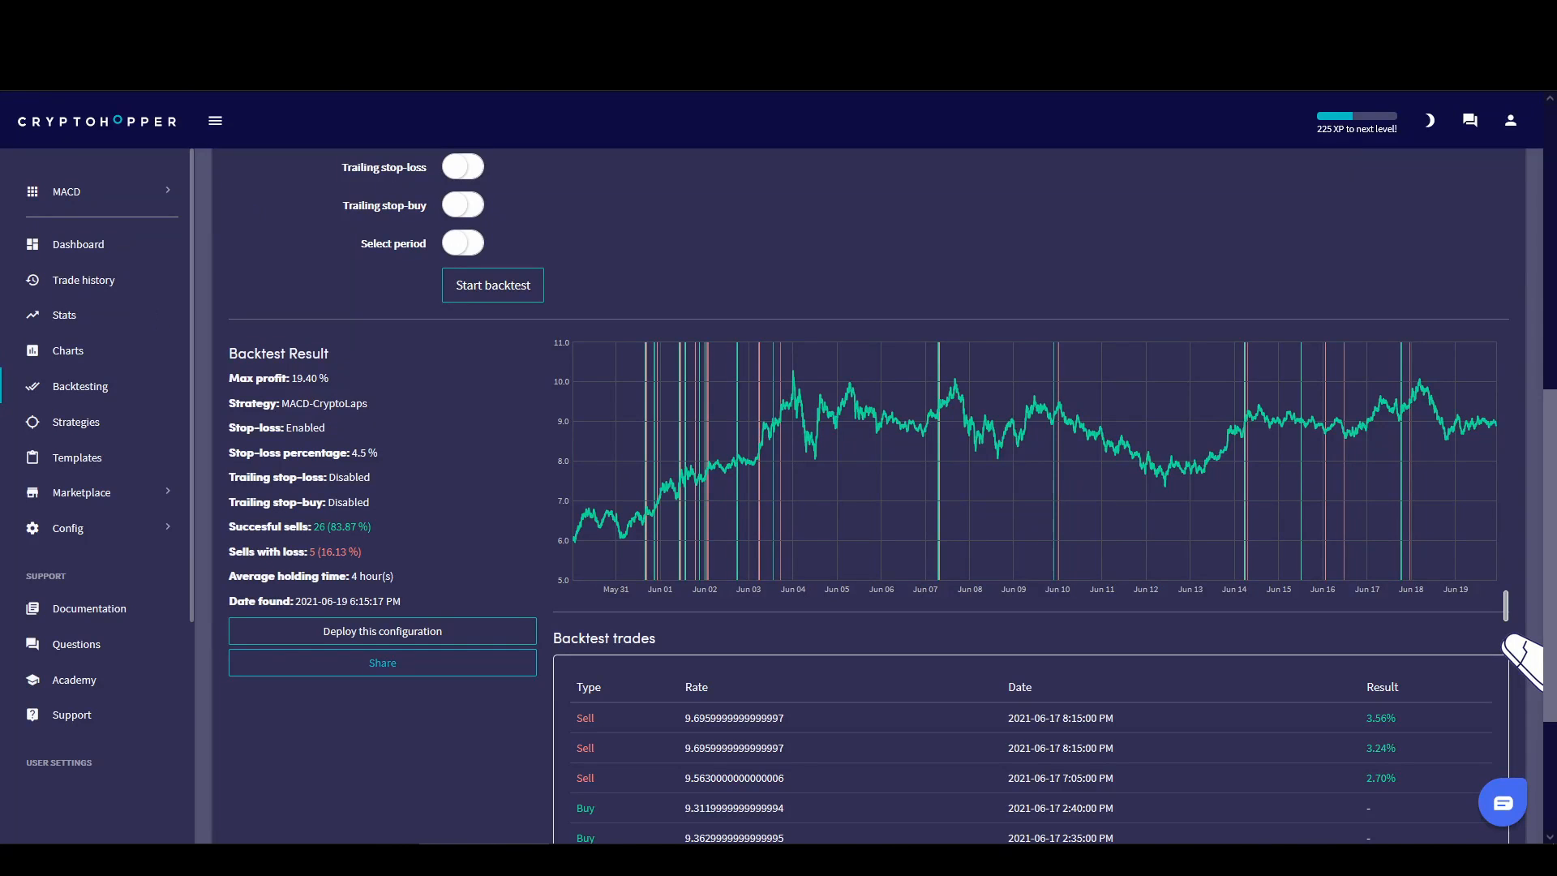
pyautogui.click(80, 423)
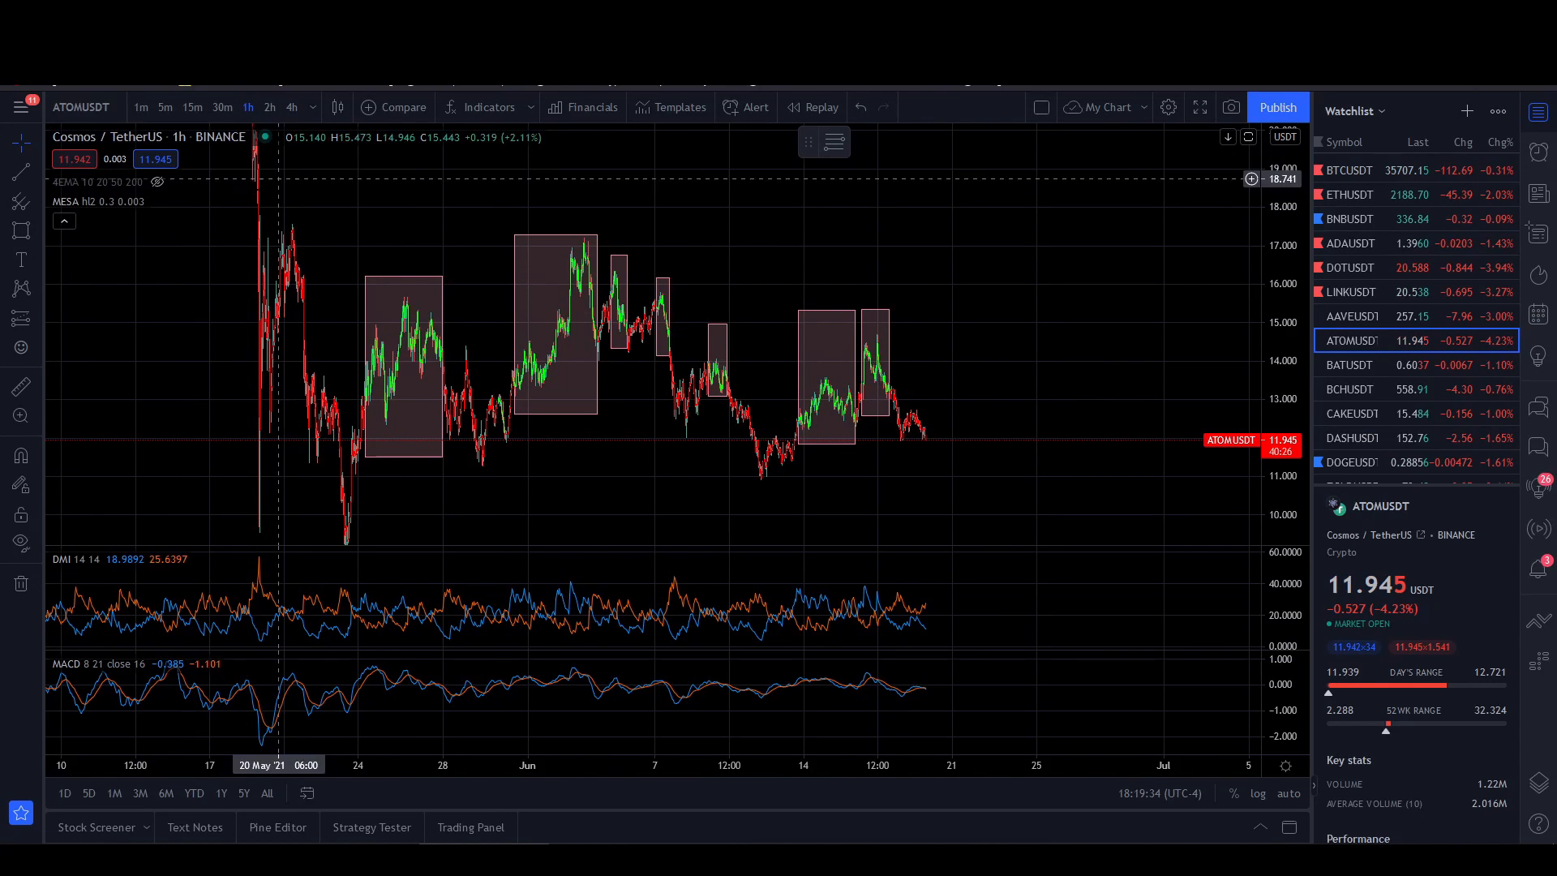
pyautogui.scroll(1, 753, 301)
pyautogui.moveTo(939, 285); pyautogui.dragTo(1199, 312)
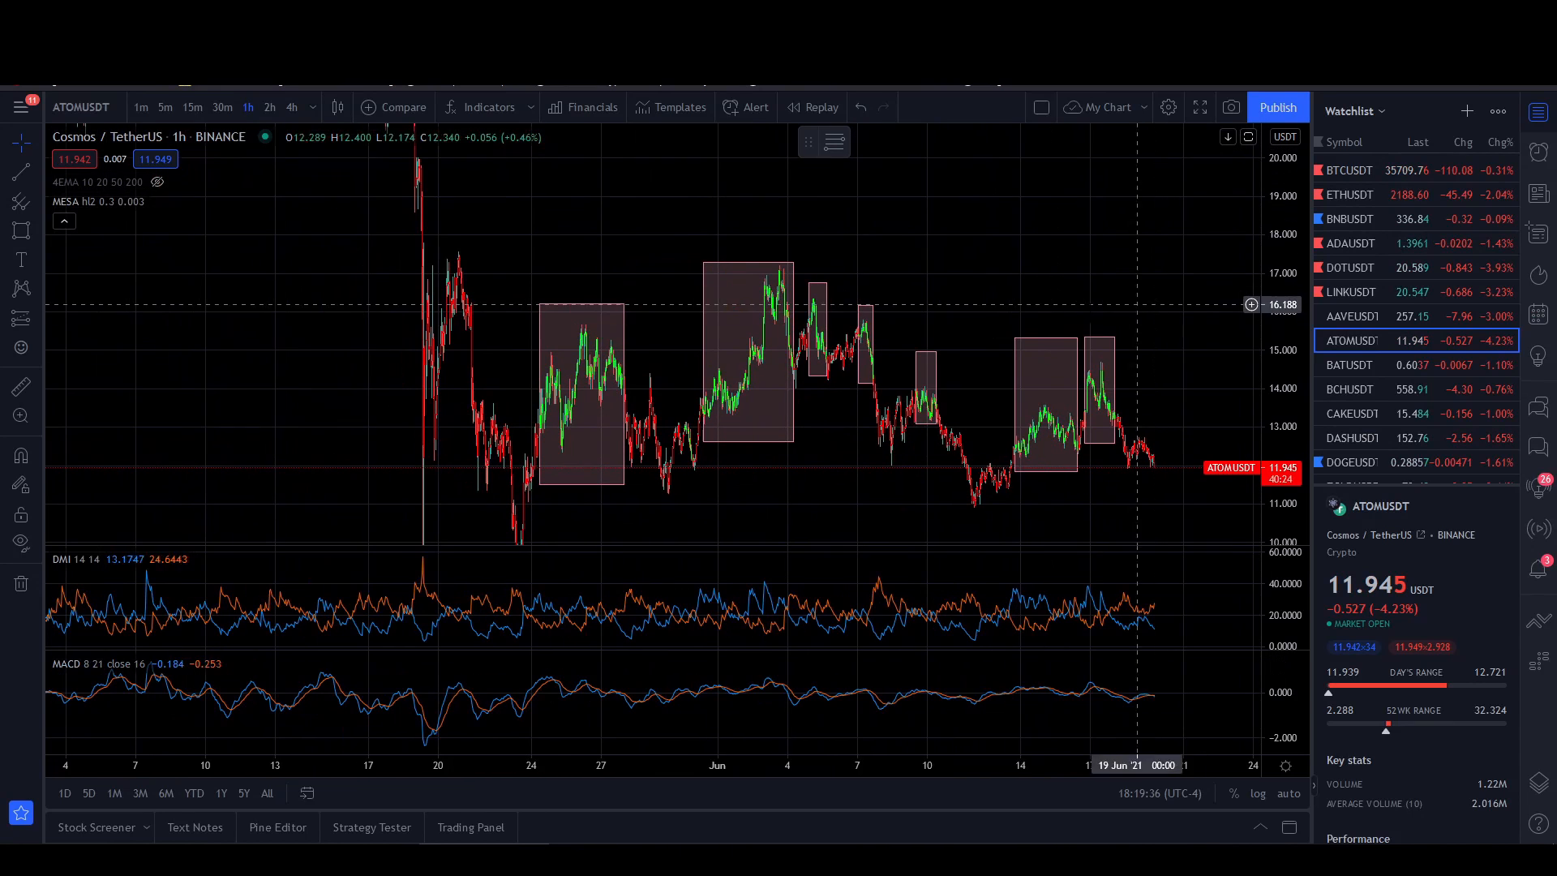
pyautogui.click(704, 427)
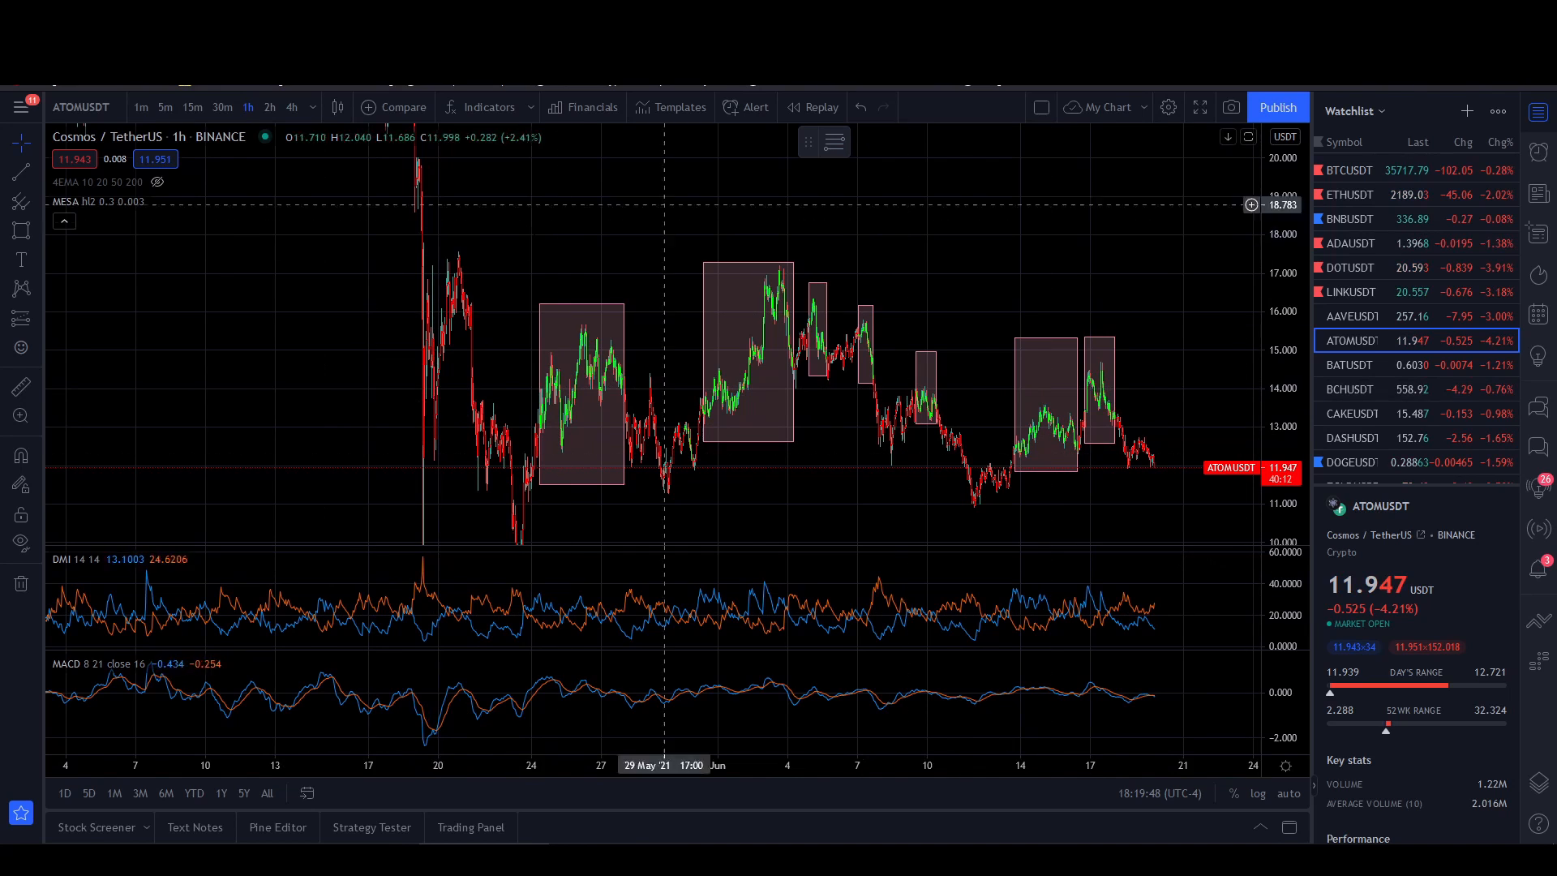
# Search the chart's indicator library for "mesa" and close it without adding an indicator.
pyautogui.click(472, 103)
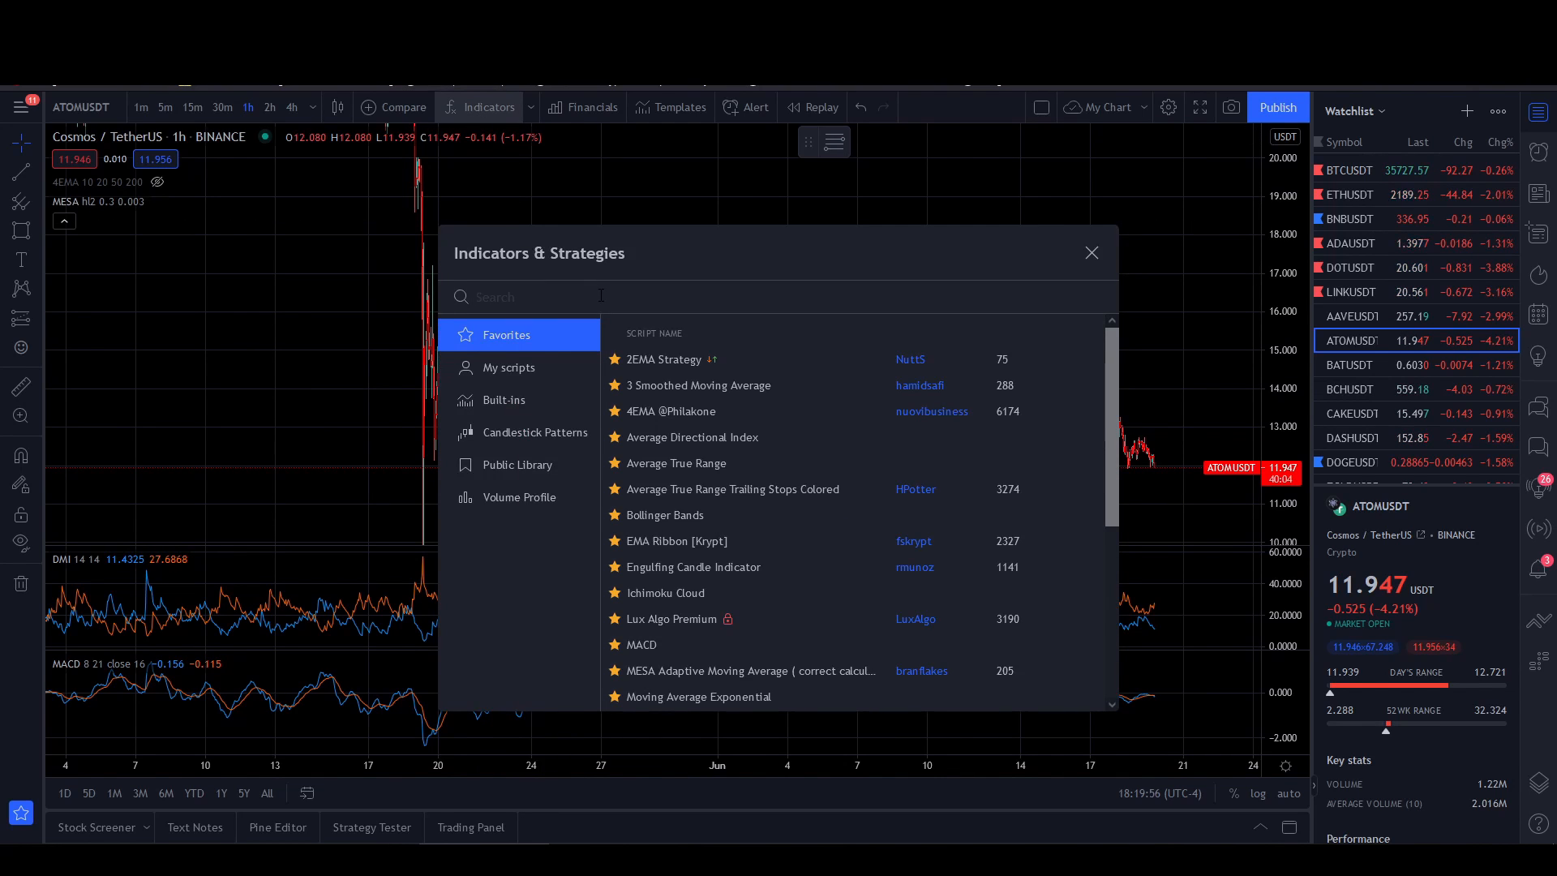
pyautogui.write('mesa')
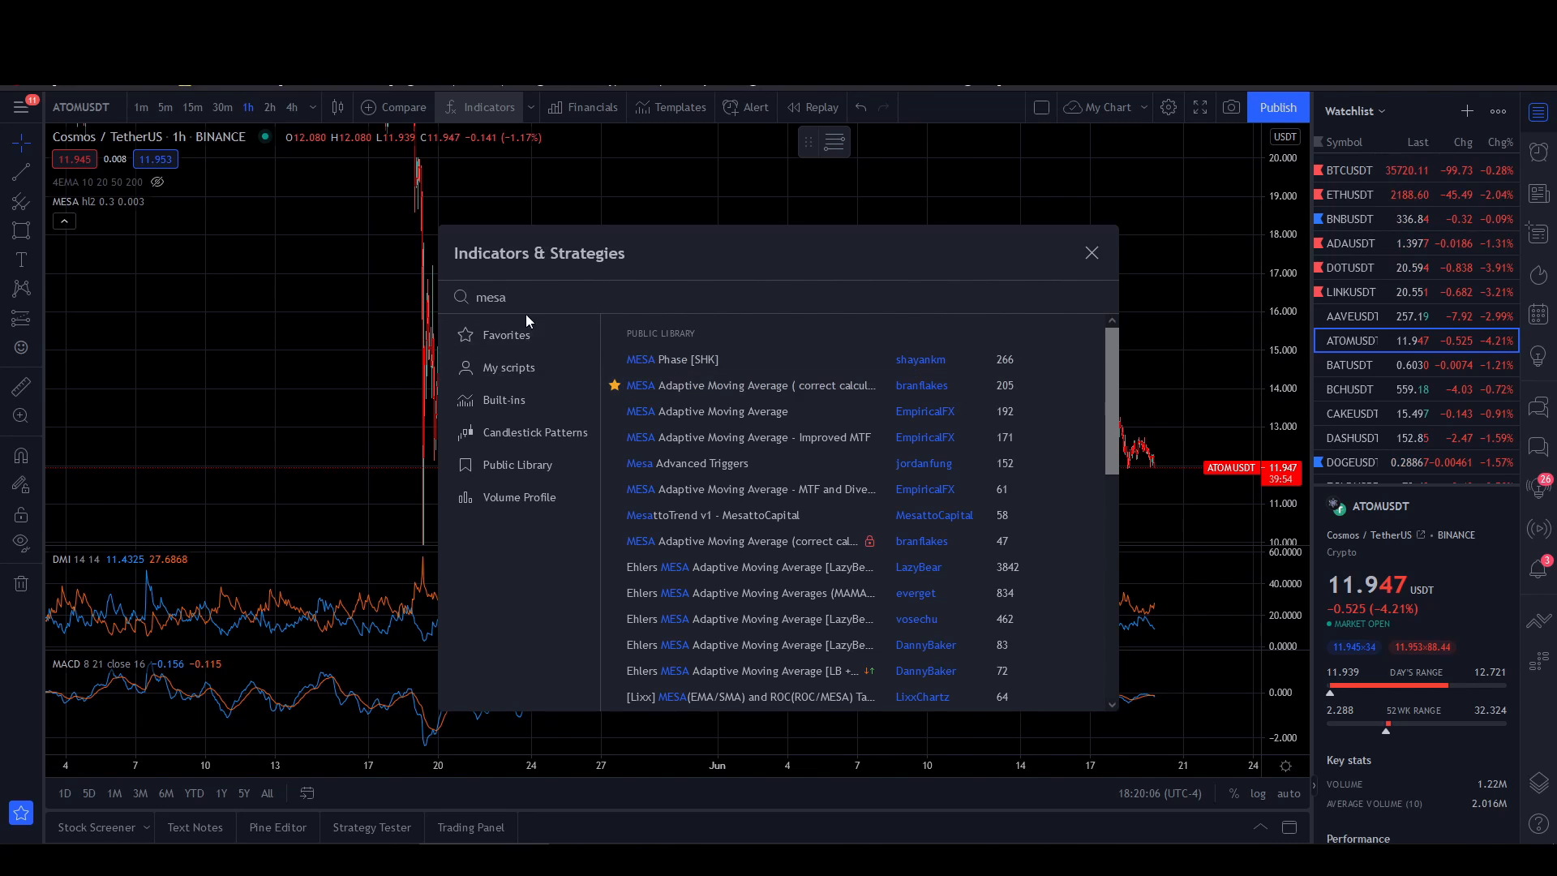
pyautogui.click(1091, 253)
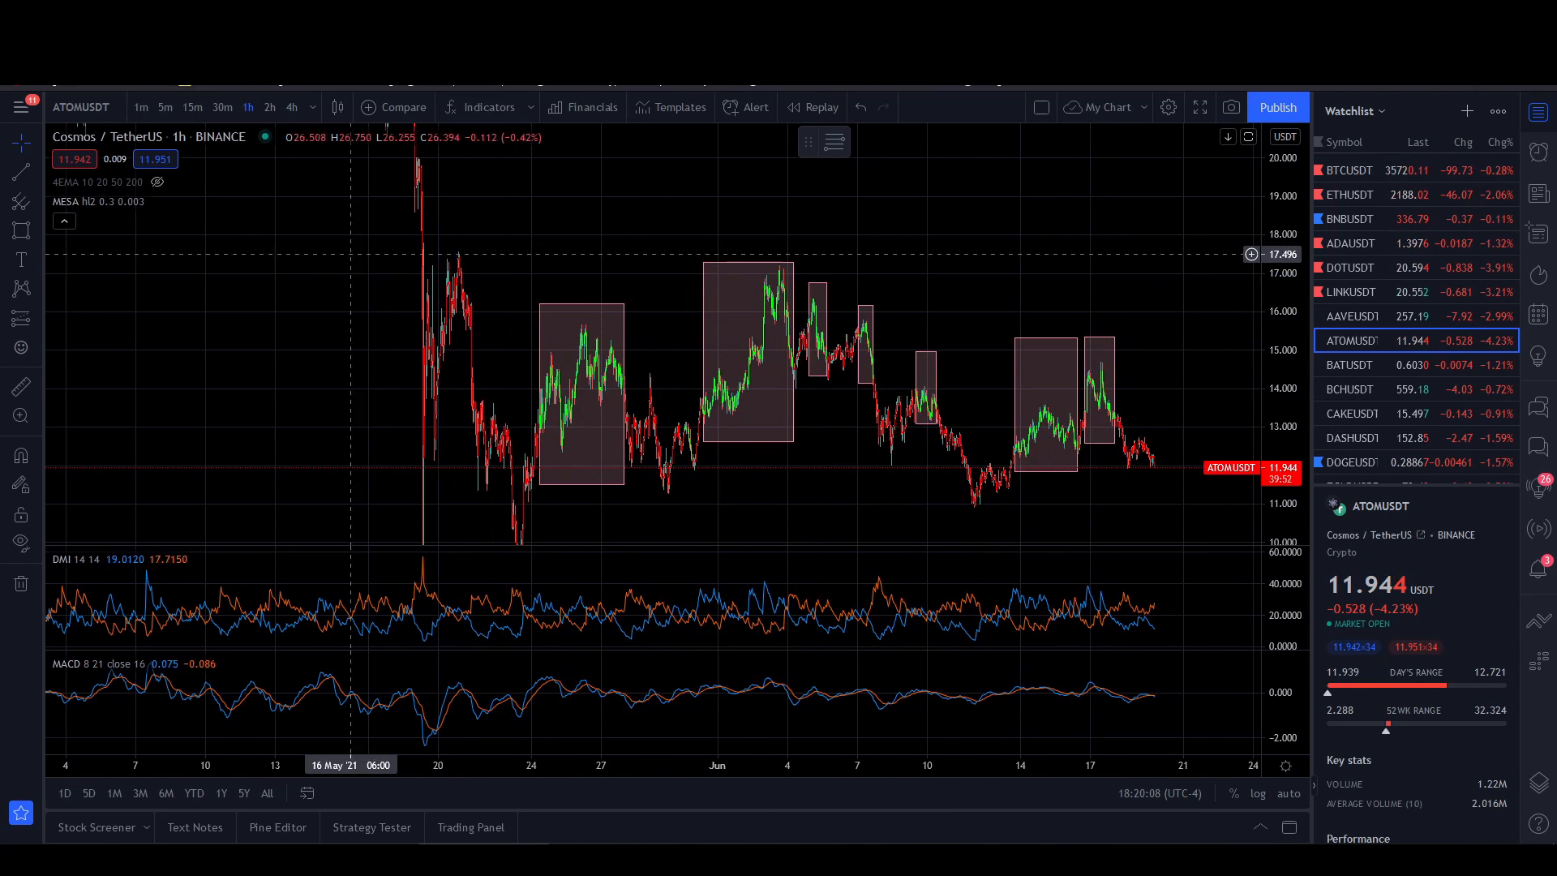
# Review the chart's MESA indicator inputs for source, fast limit and slow limit, and close the settings without changes.
pyautogui.moveTo(130, 202)
pyautogui.click(182, 201)
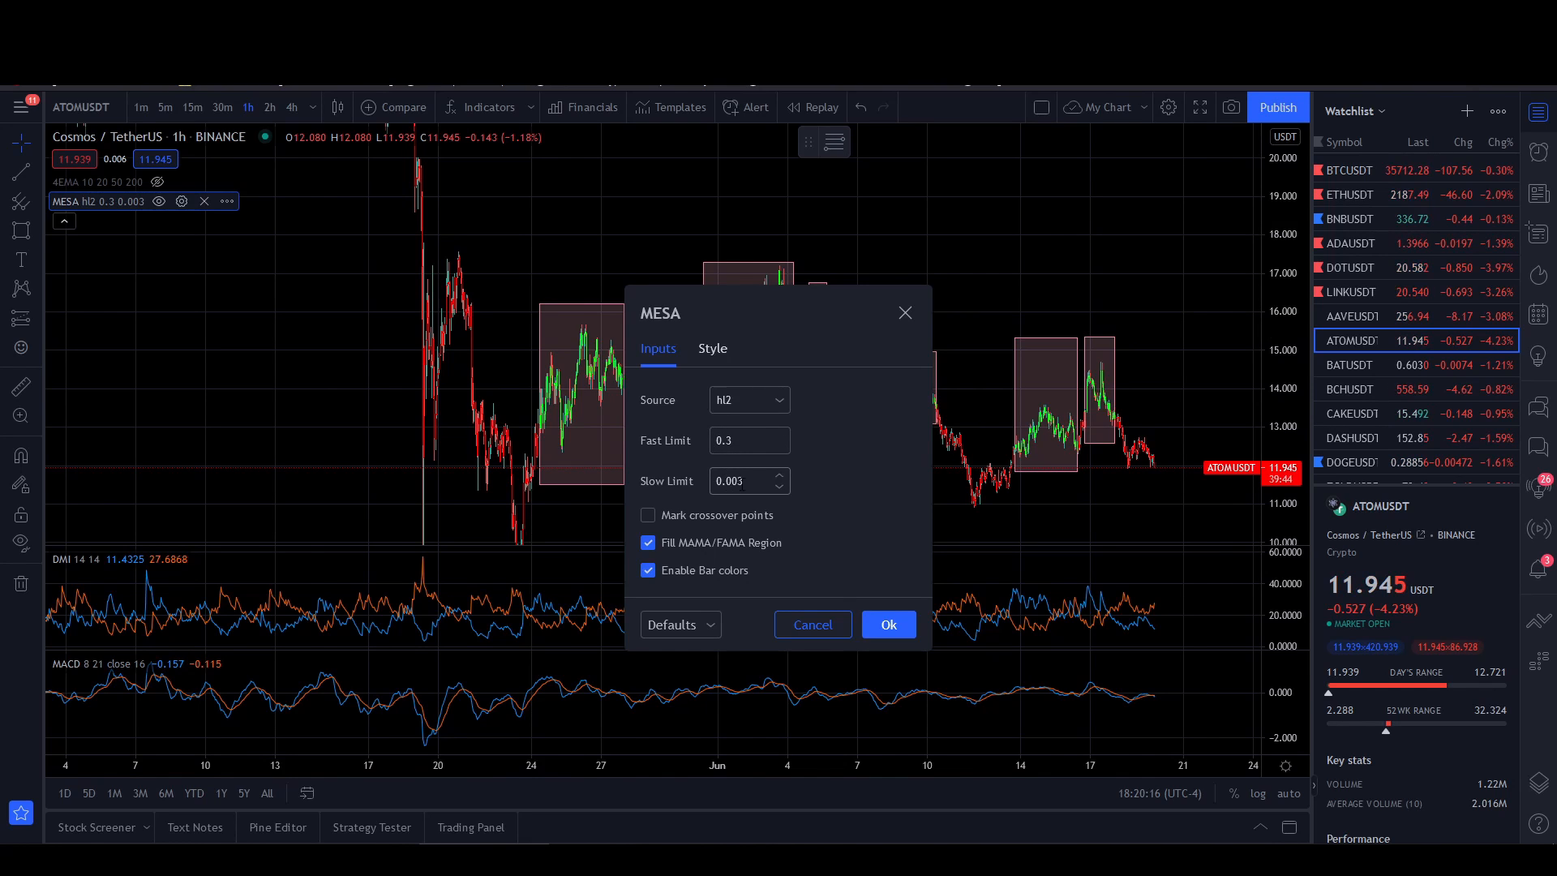
pyautogui.click(815, 623)
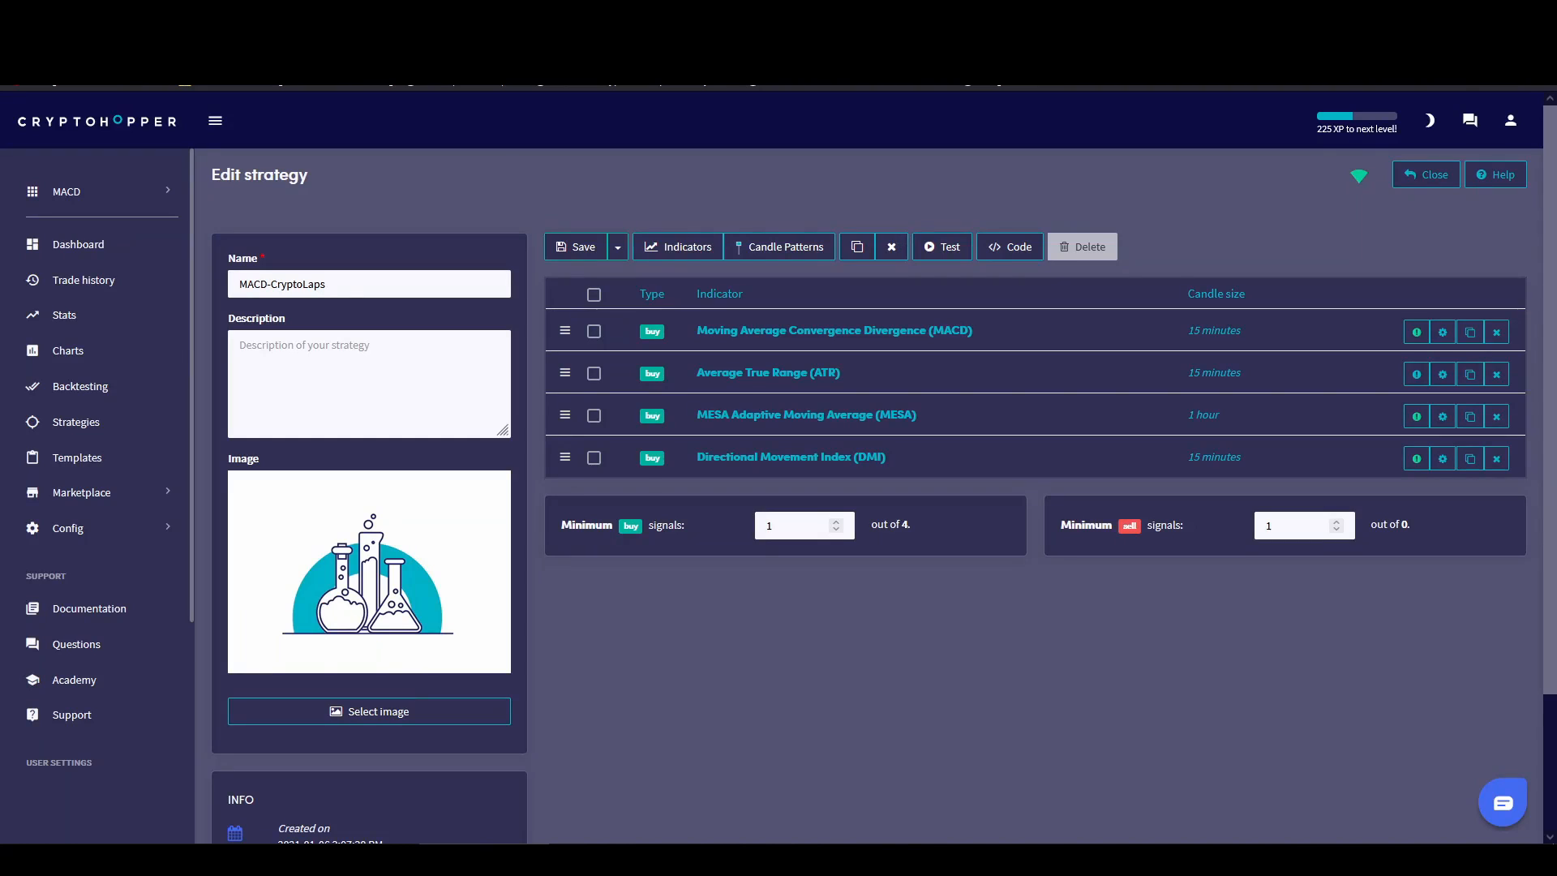
# Review the strategy's MESA settings, and check the bar colors option in the chart's MESA inputs in TradingView.
pyautogui.click(773, 417)
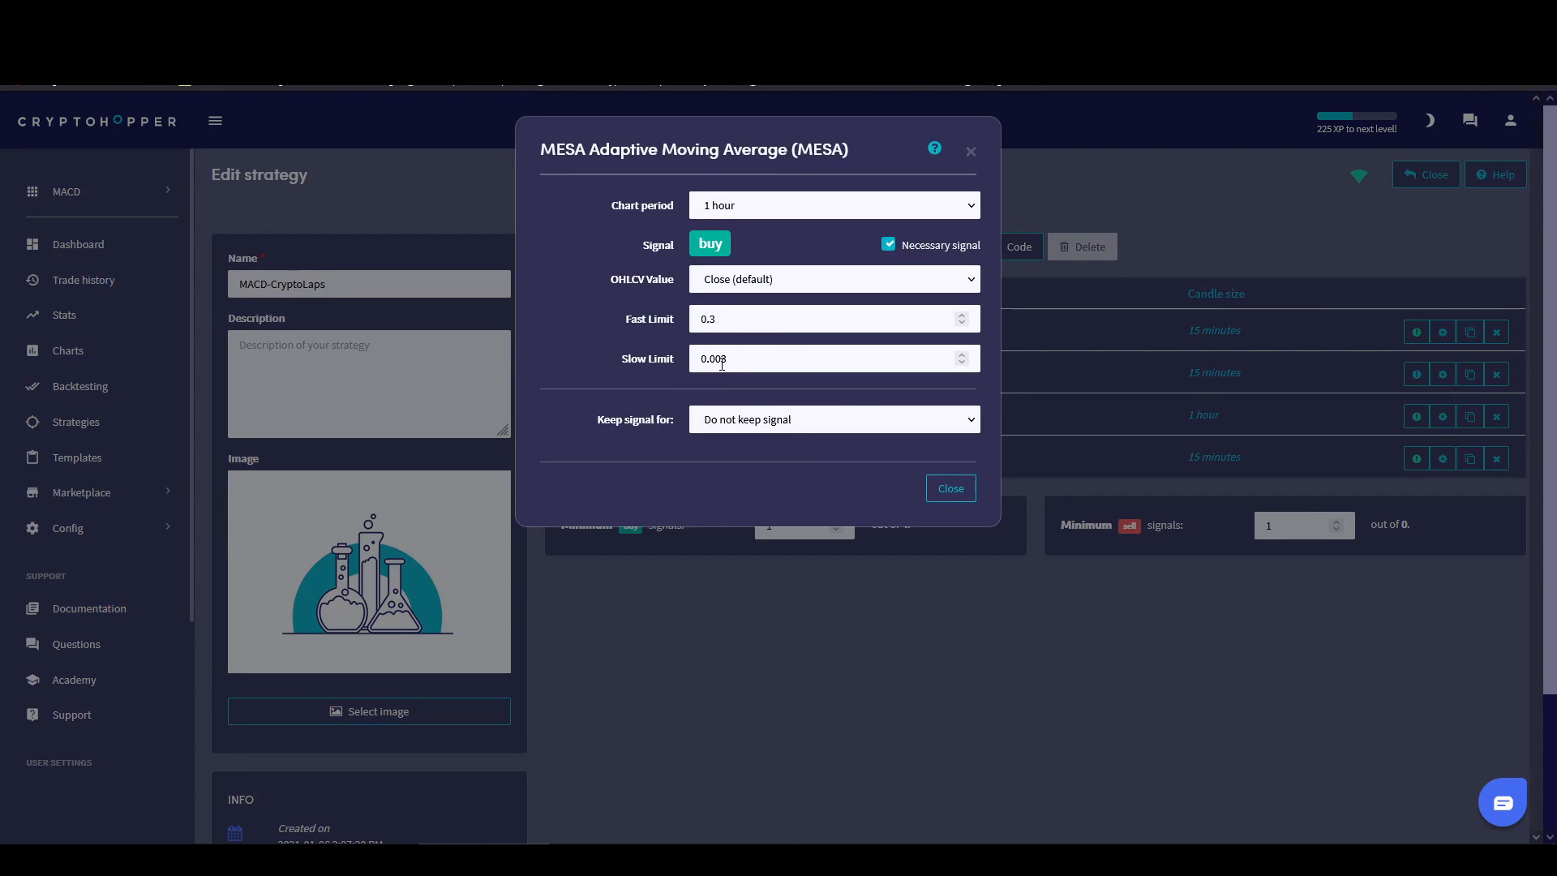
pyautogui.click(972, 155)
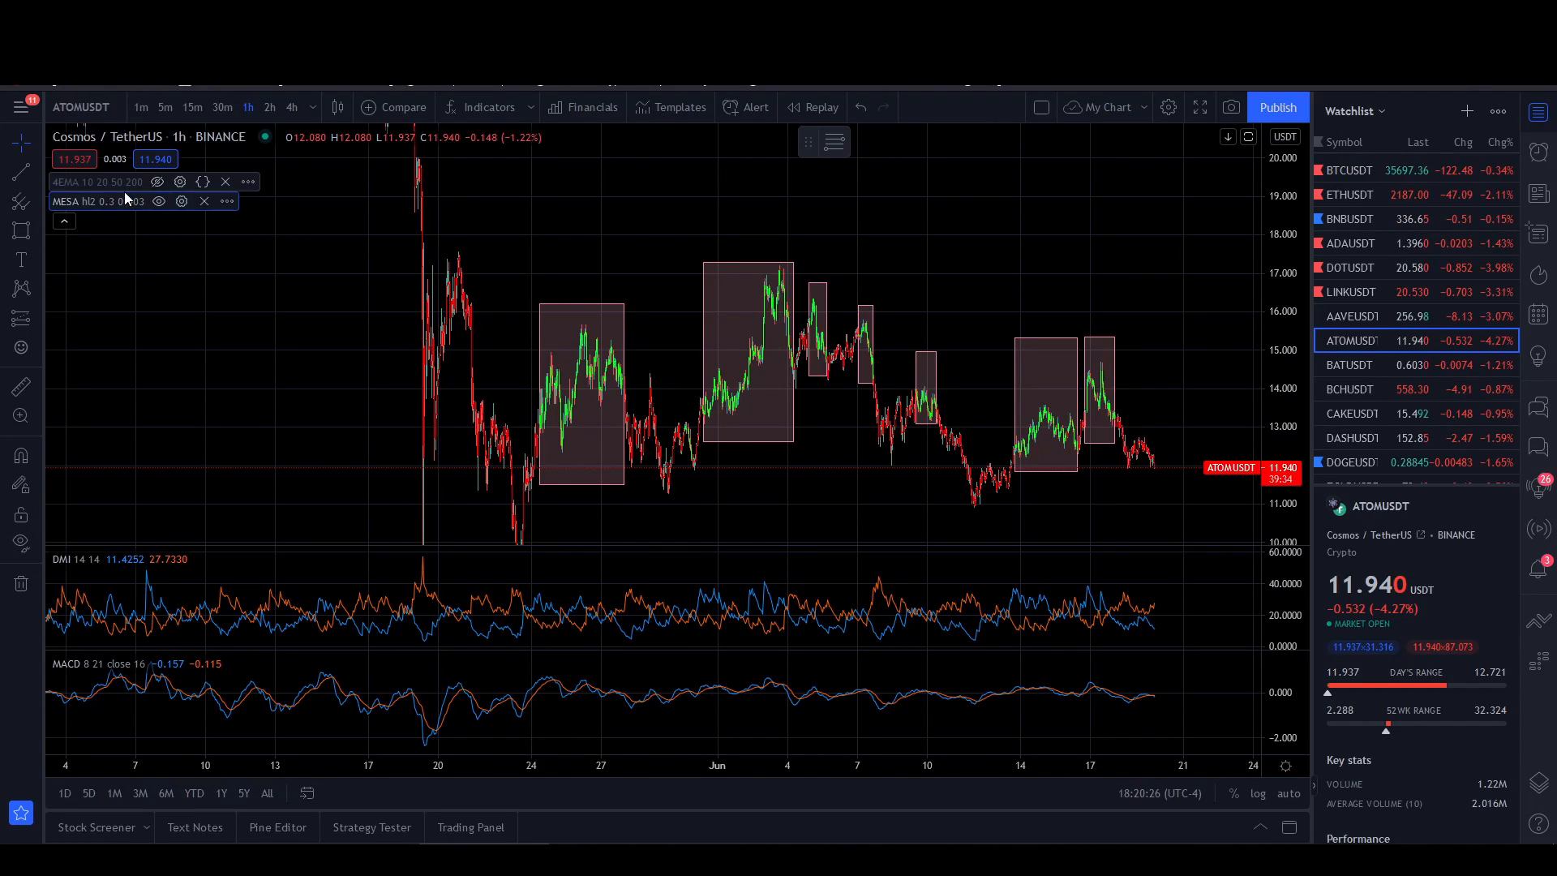
pyautogui.click(182, 201)
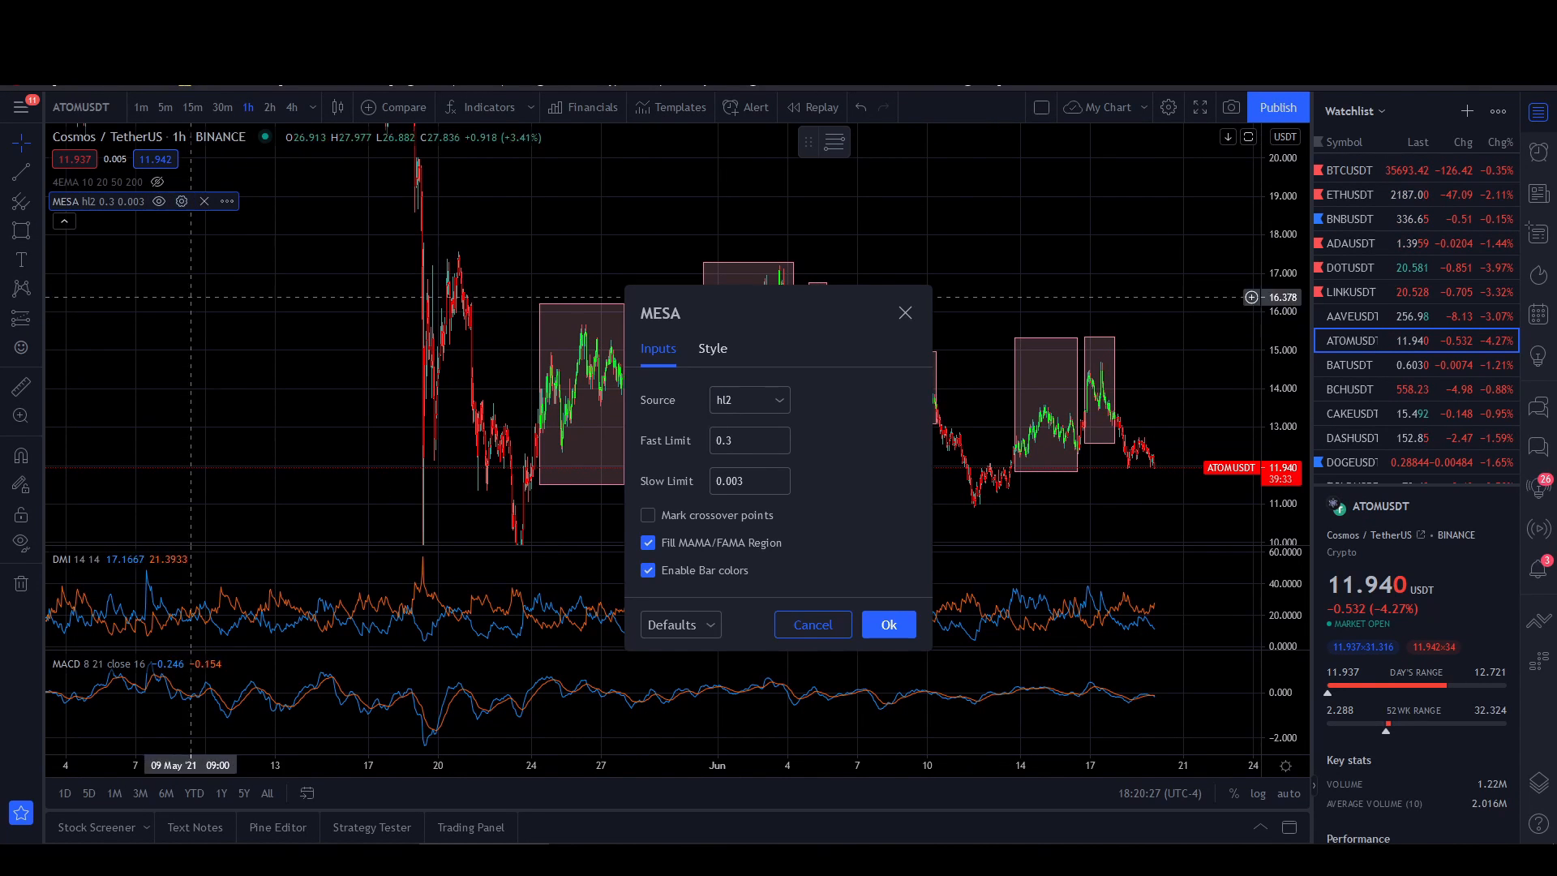
pyautogui.click(648, 570)
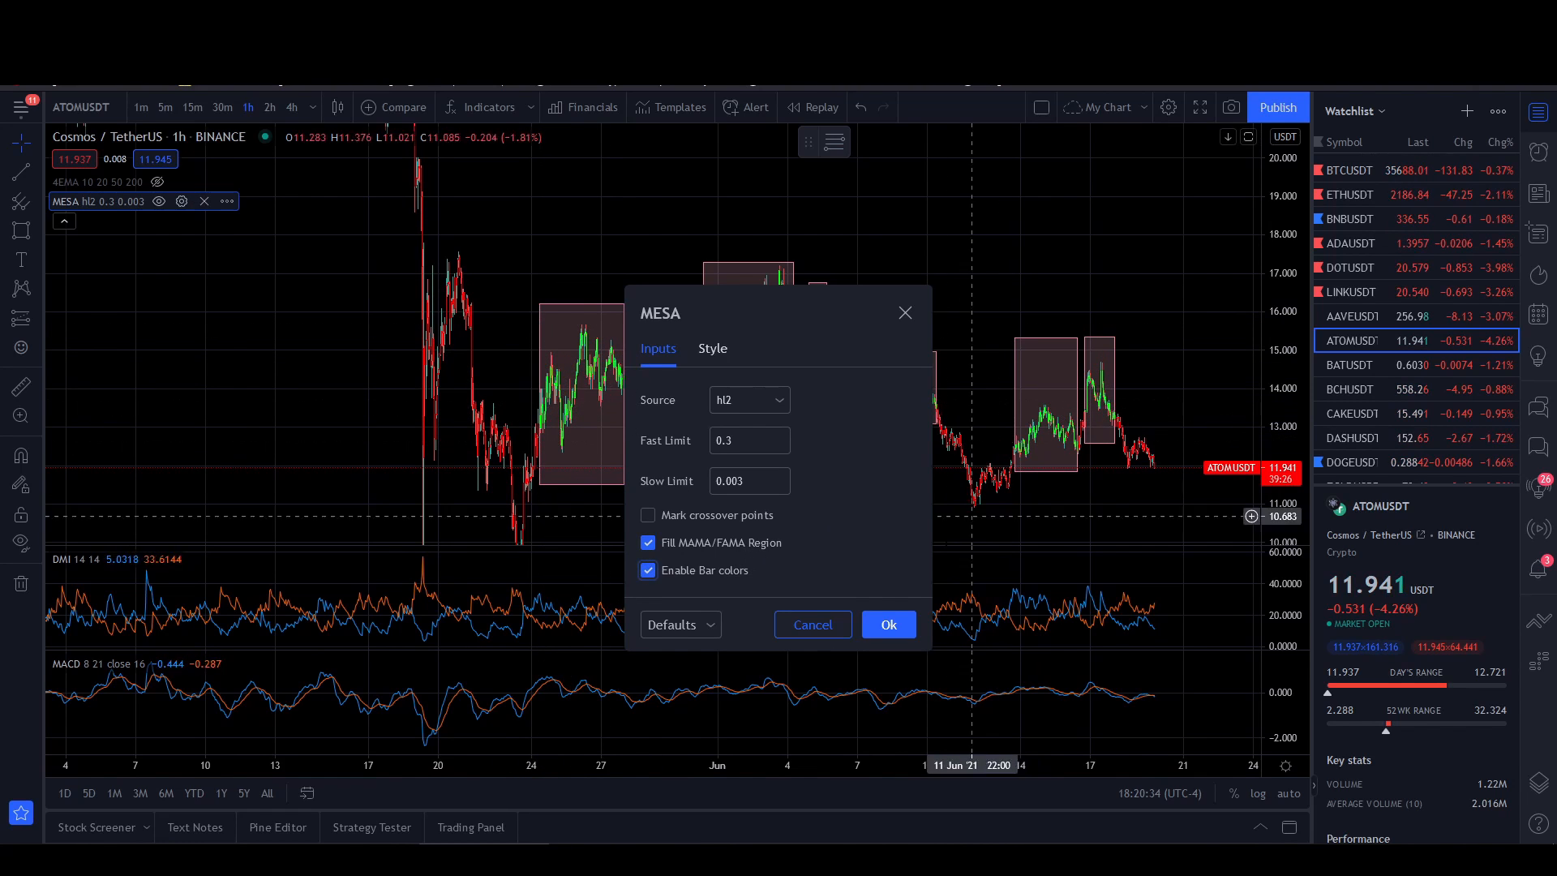
pyautogui.click(888, 625)
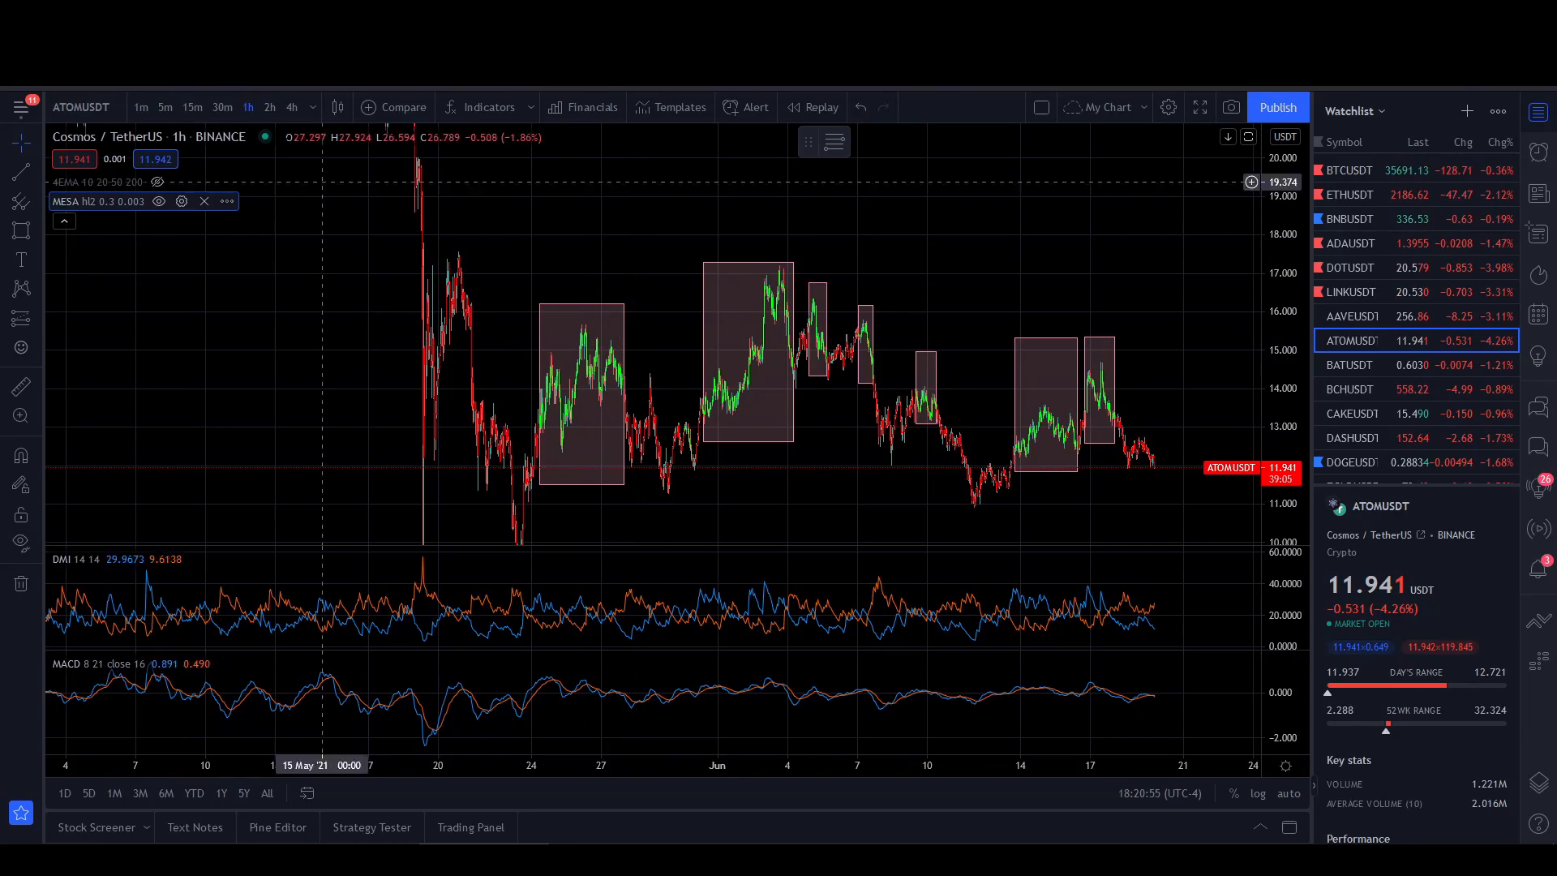
# Switch the ATOMUSDT chart to the 15-minute interval and examine the highlighted ranges back to late May.
pyautogui.click(188, 107)
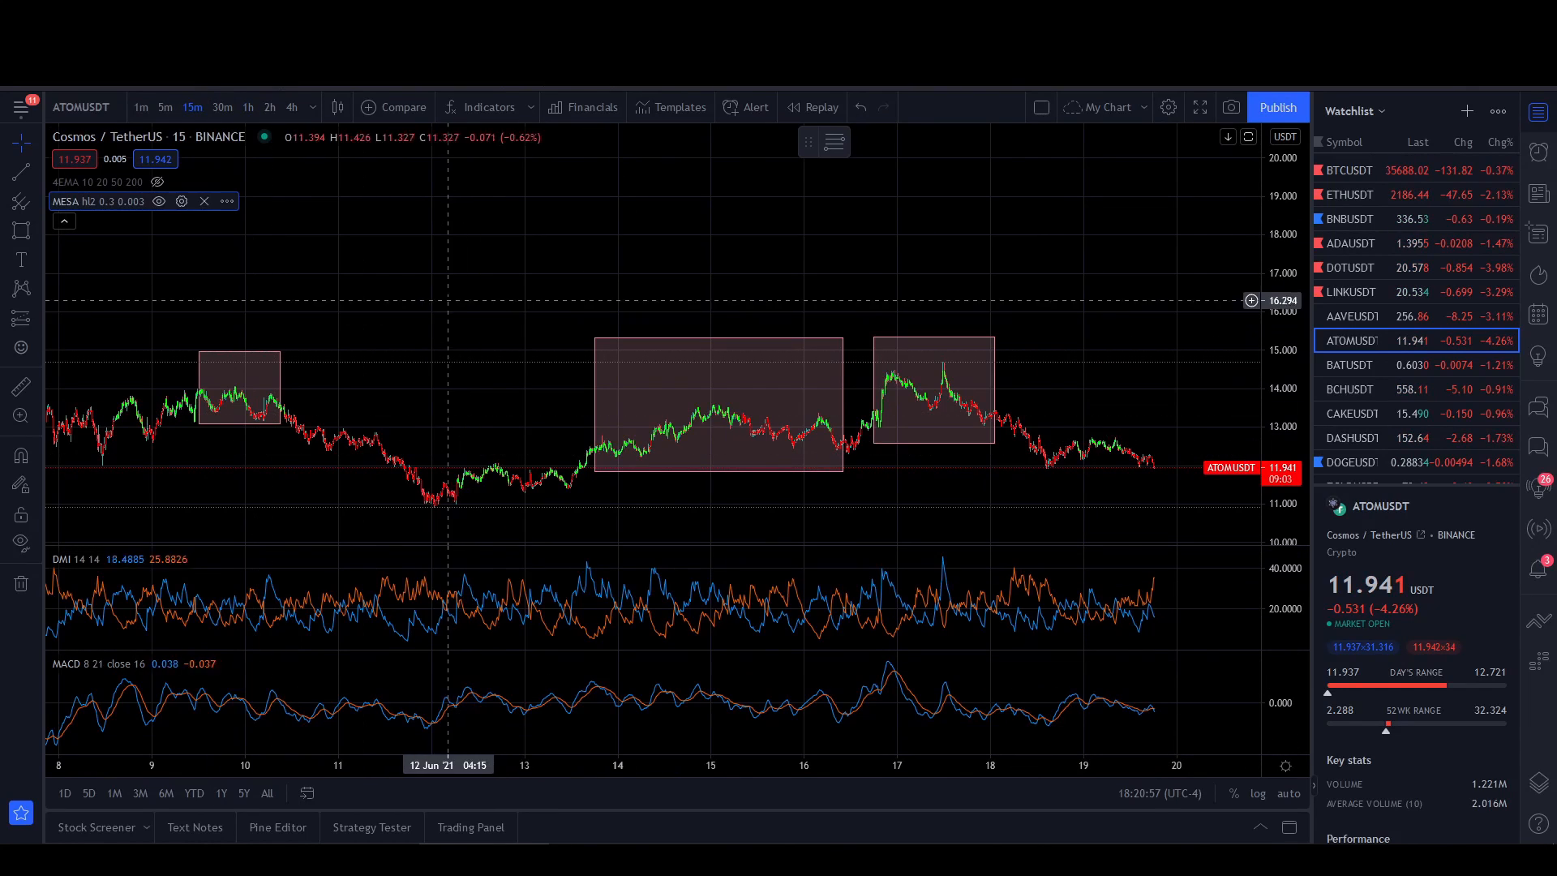
pyautogui.moveTo(489, 286); pyautogui.dragTo(881, 280)
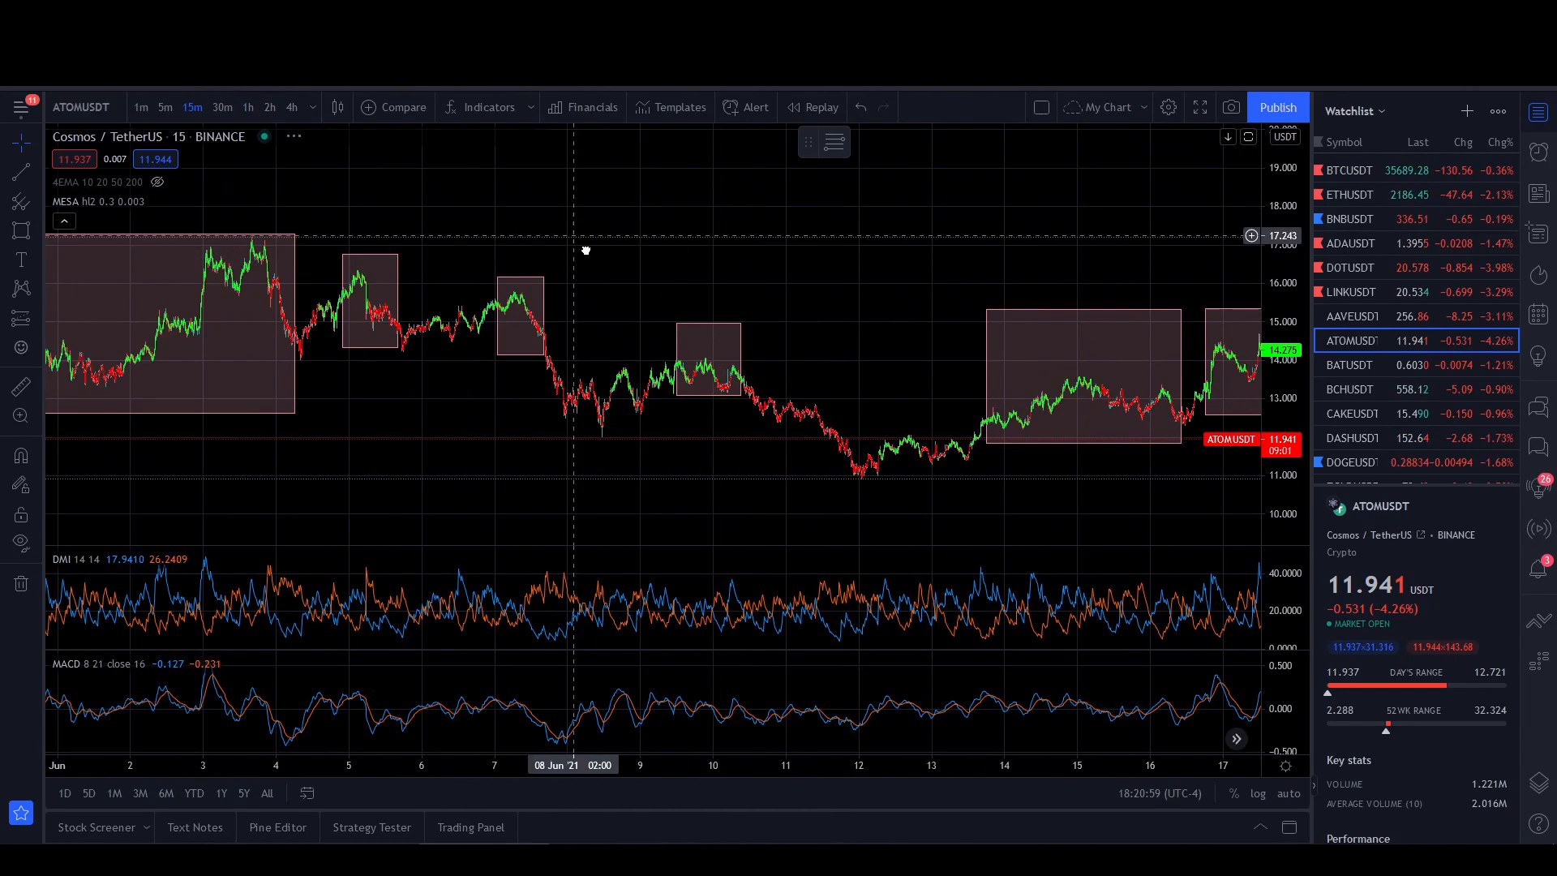
pyautogui.moveTo(584, 250); pyautogui.dragTo(1062, 268)
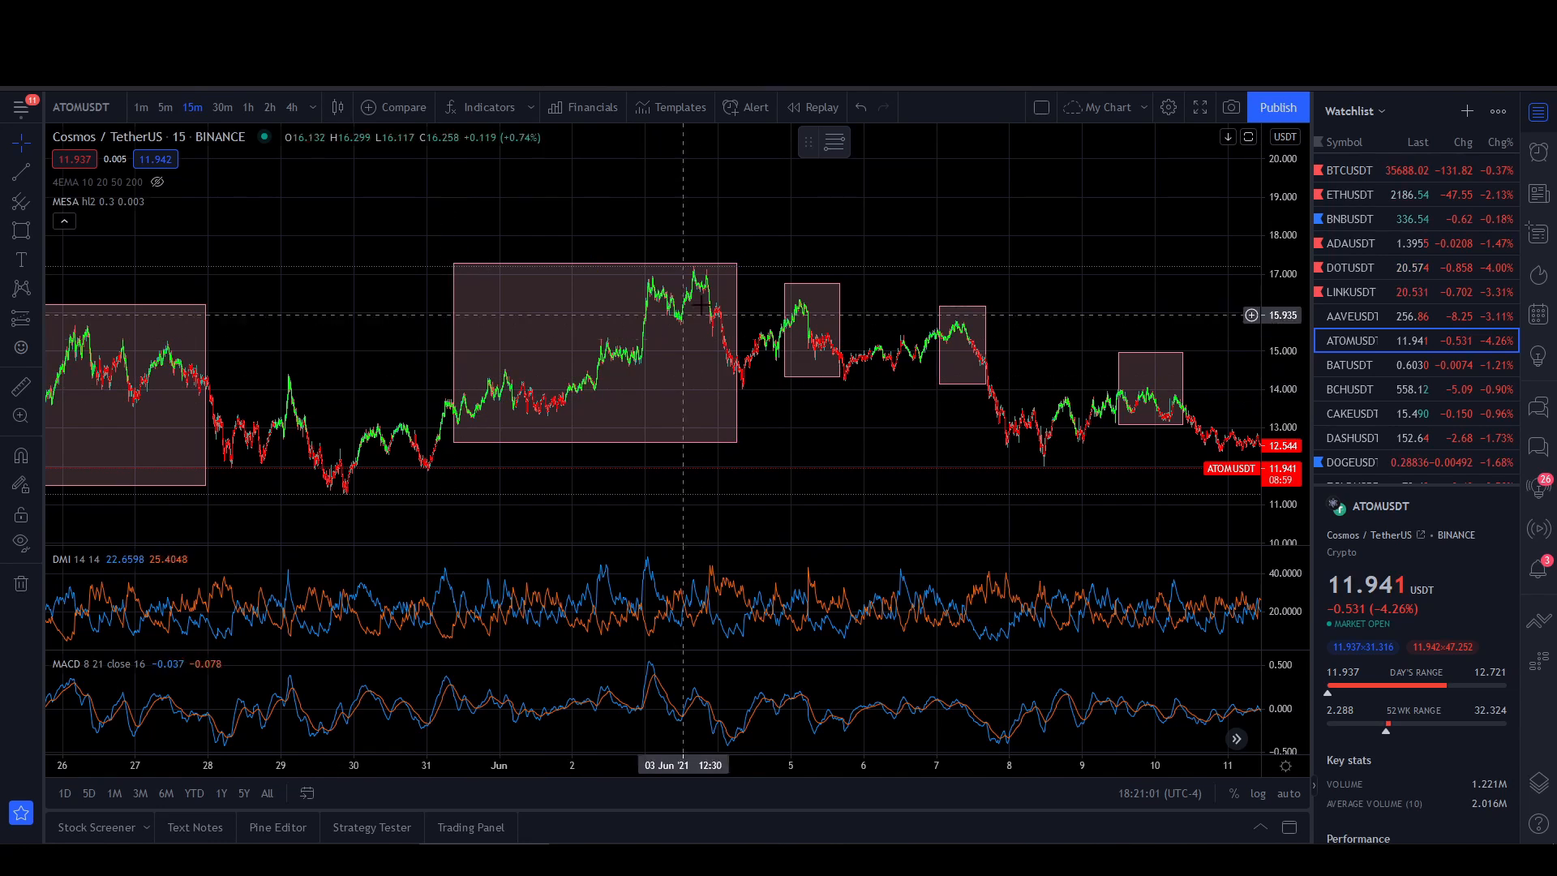
pyautogui.moveTo(361, 337); pyautogui.dragTo(884, 338)
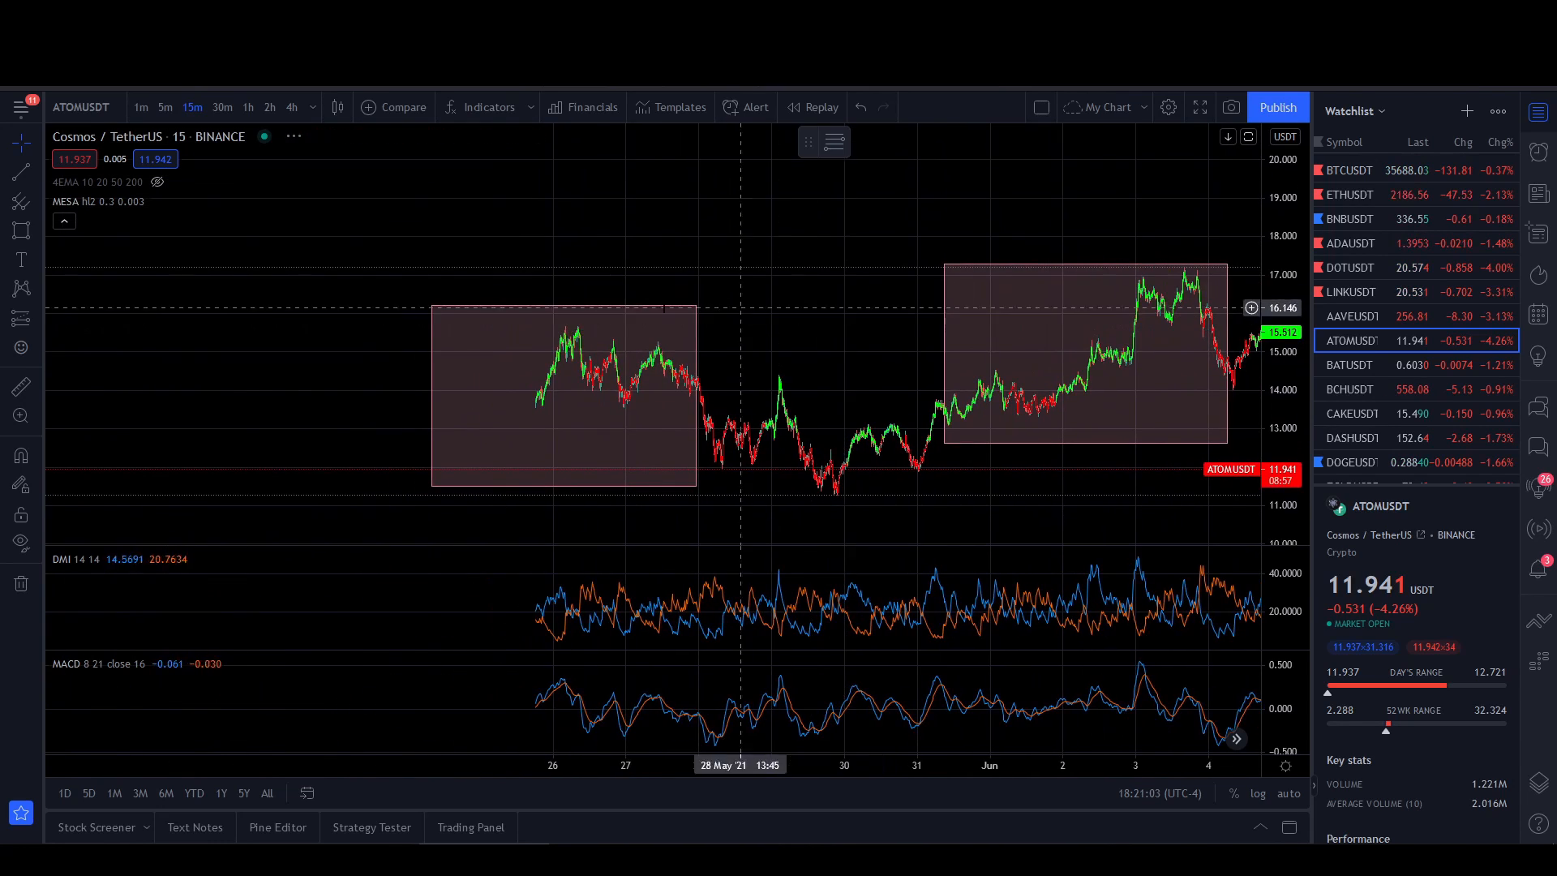
pyautogui.moveTo(334, 340); pyautogui.dragTo(379, 264)
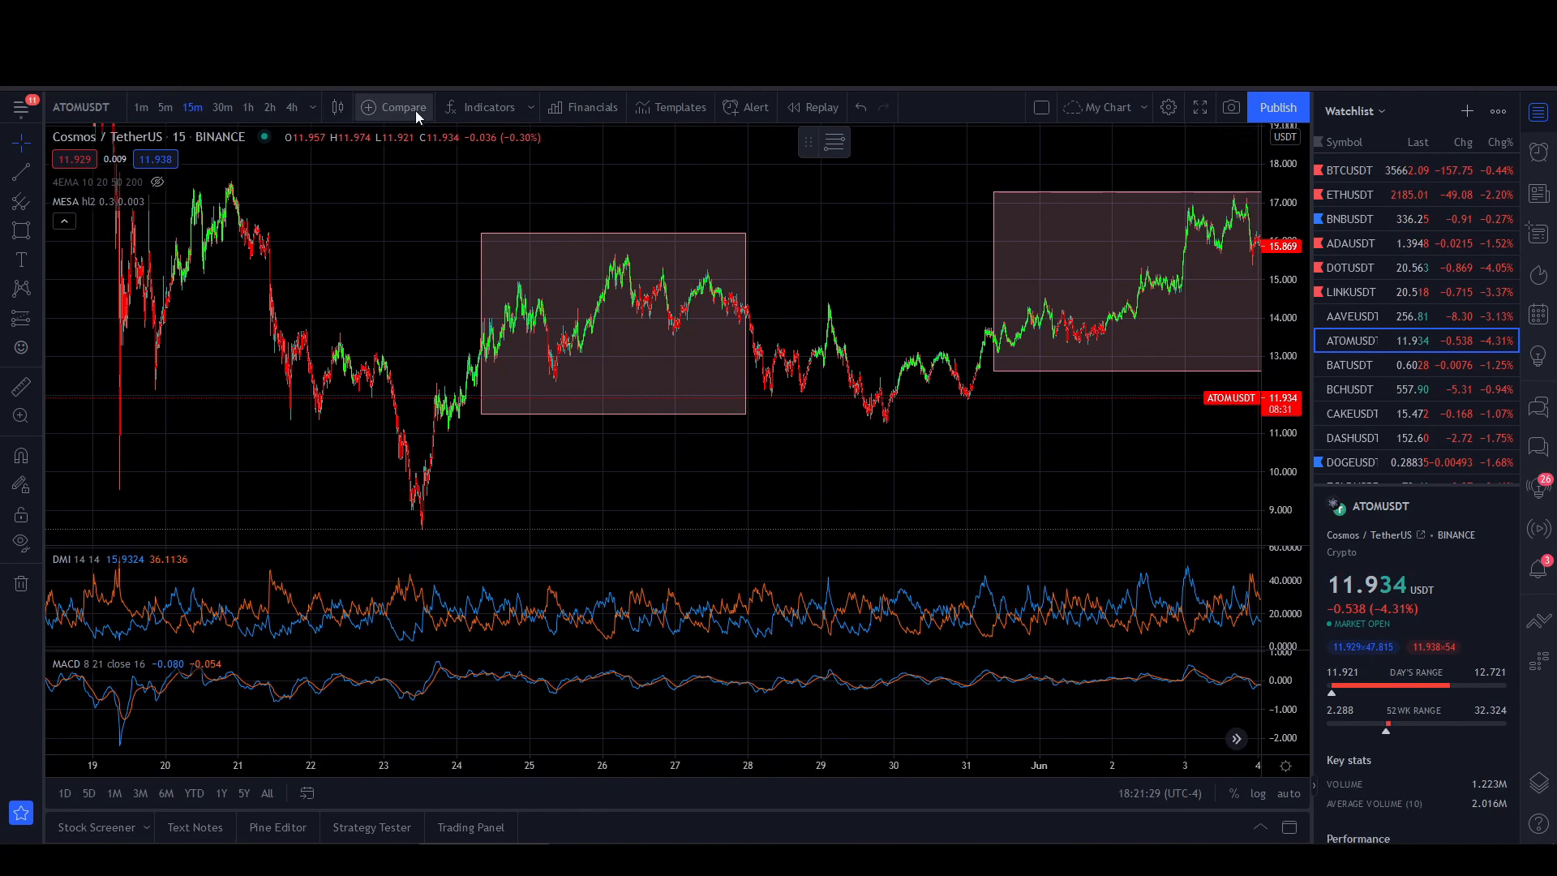
# Search the chart's indicator library for "dmi" and close it without adding an indicator.
pyautogui.click(494, 109)
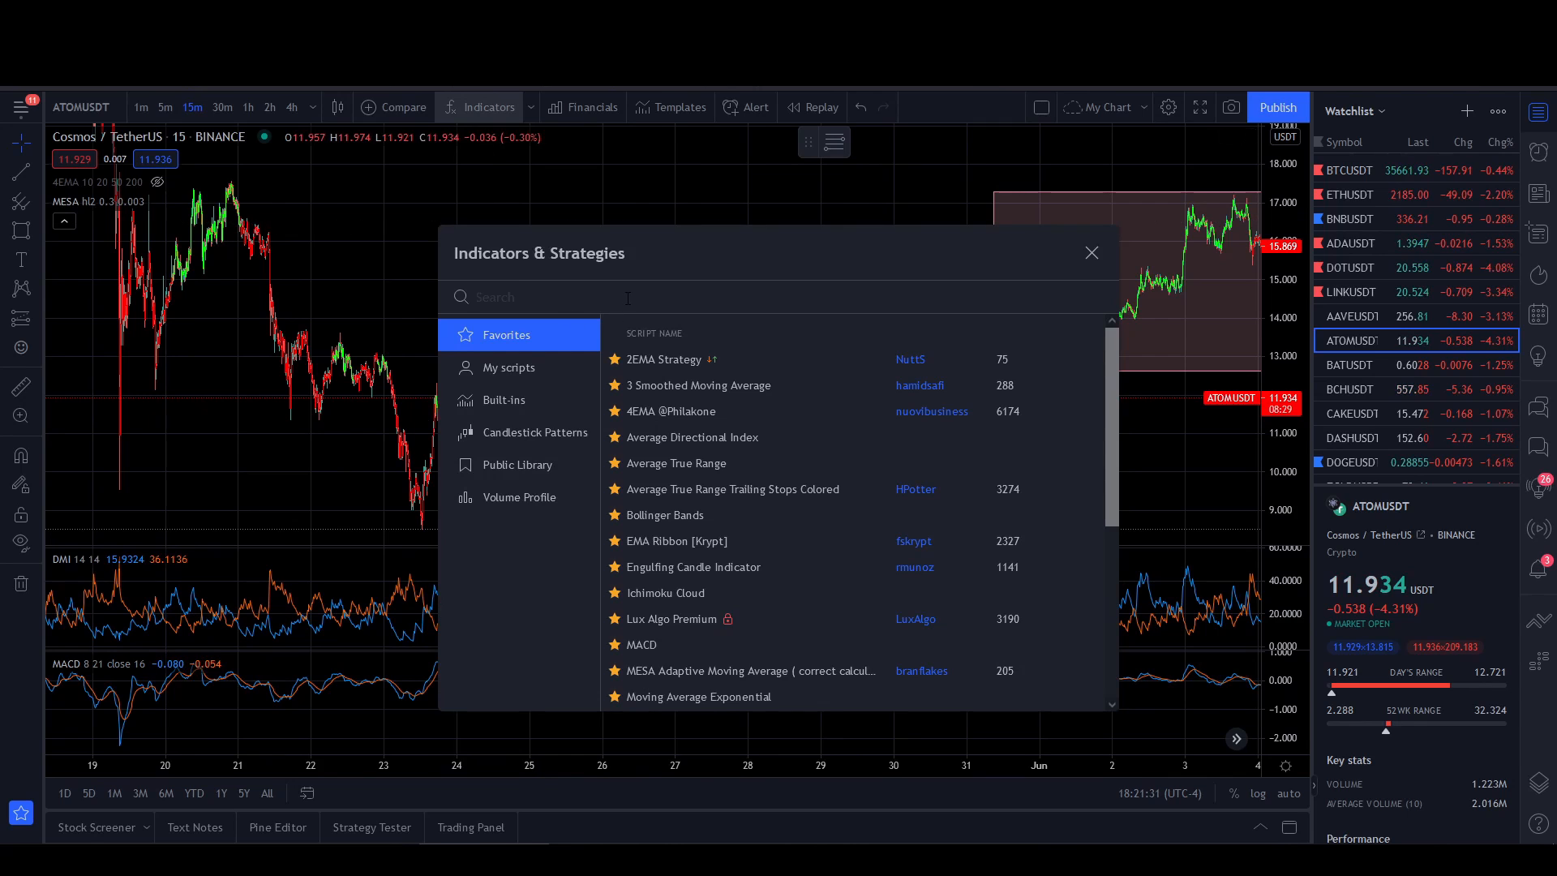
pyautogui.write('dmi')
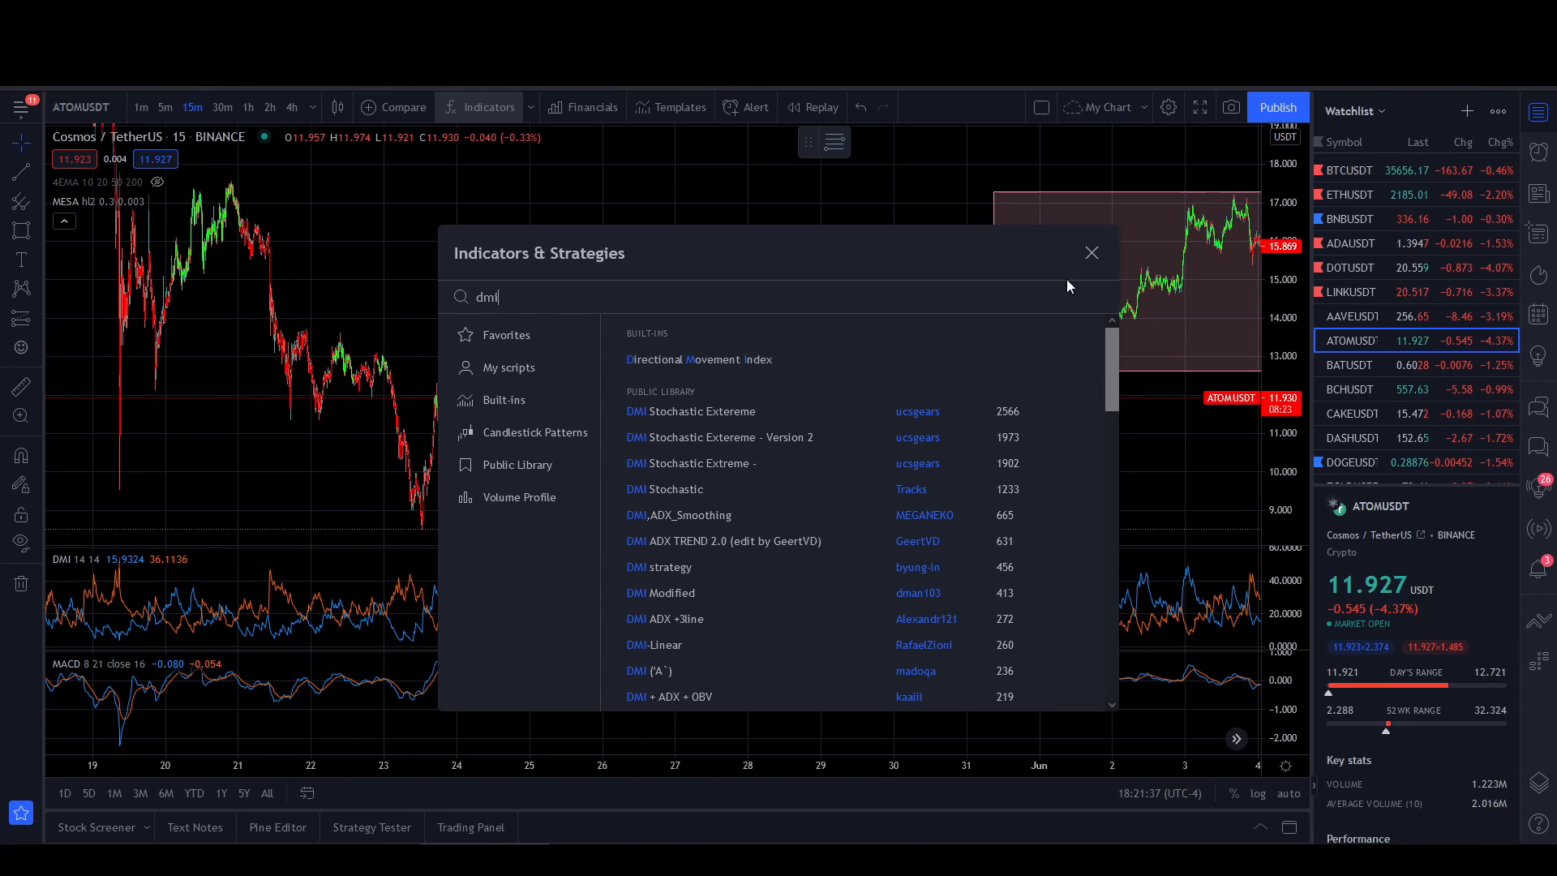
pyautogui.click(1090, 254)
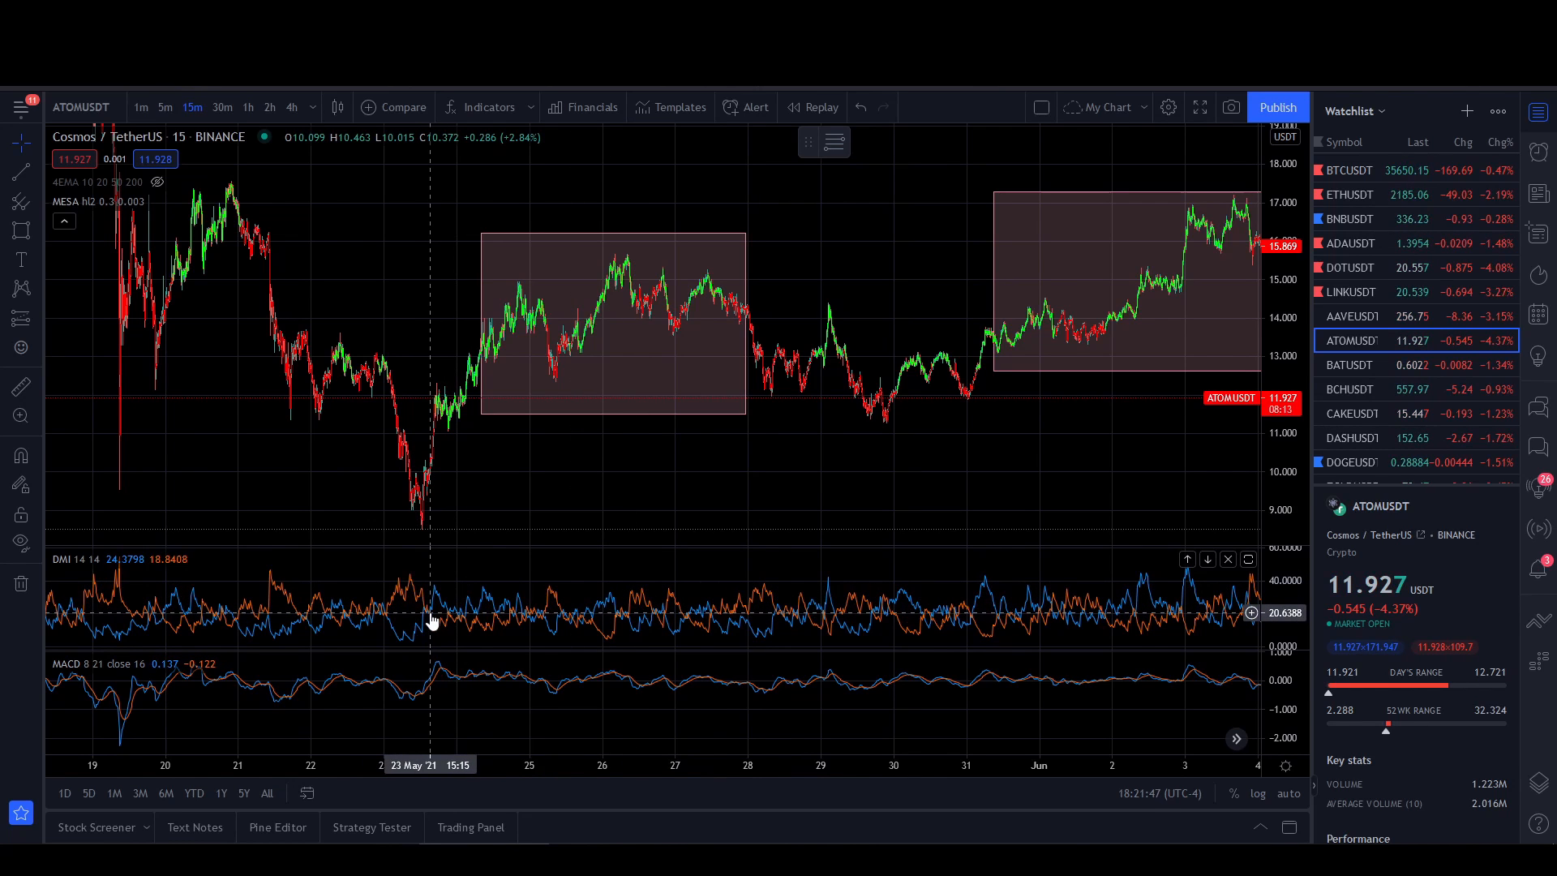
# Examine the DMI and MACD line crossings around 23 and 24 May, before and inside the first highlighted range.
pyautogui.scroll(3, 430, 621)
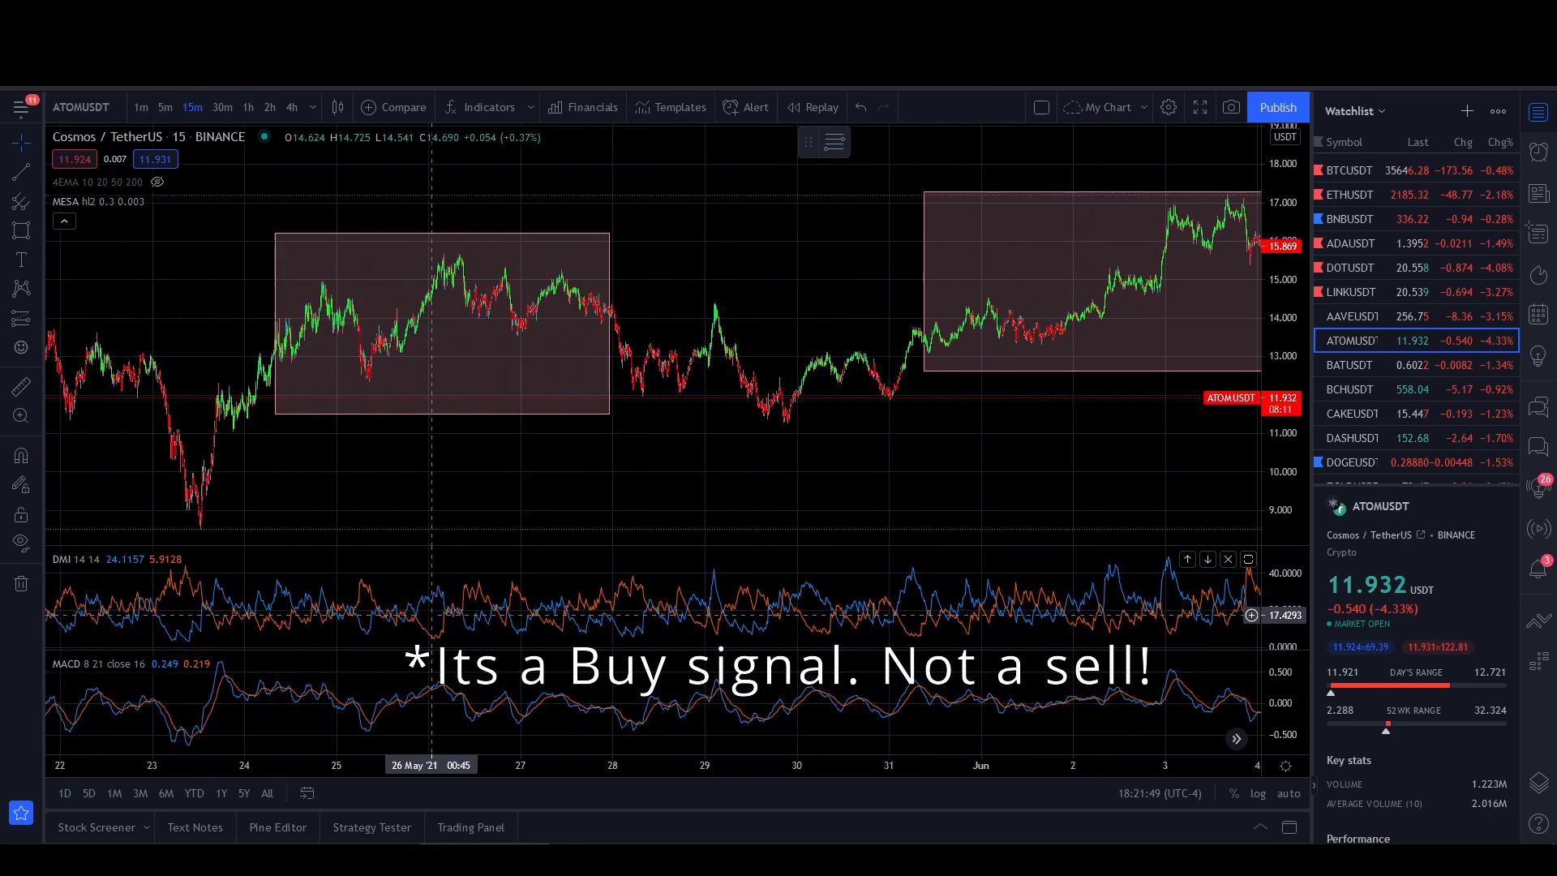
pyautogui.moveTo(412, 471); pyautogui.dragTo(666, 459)
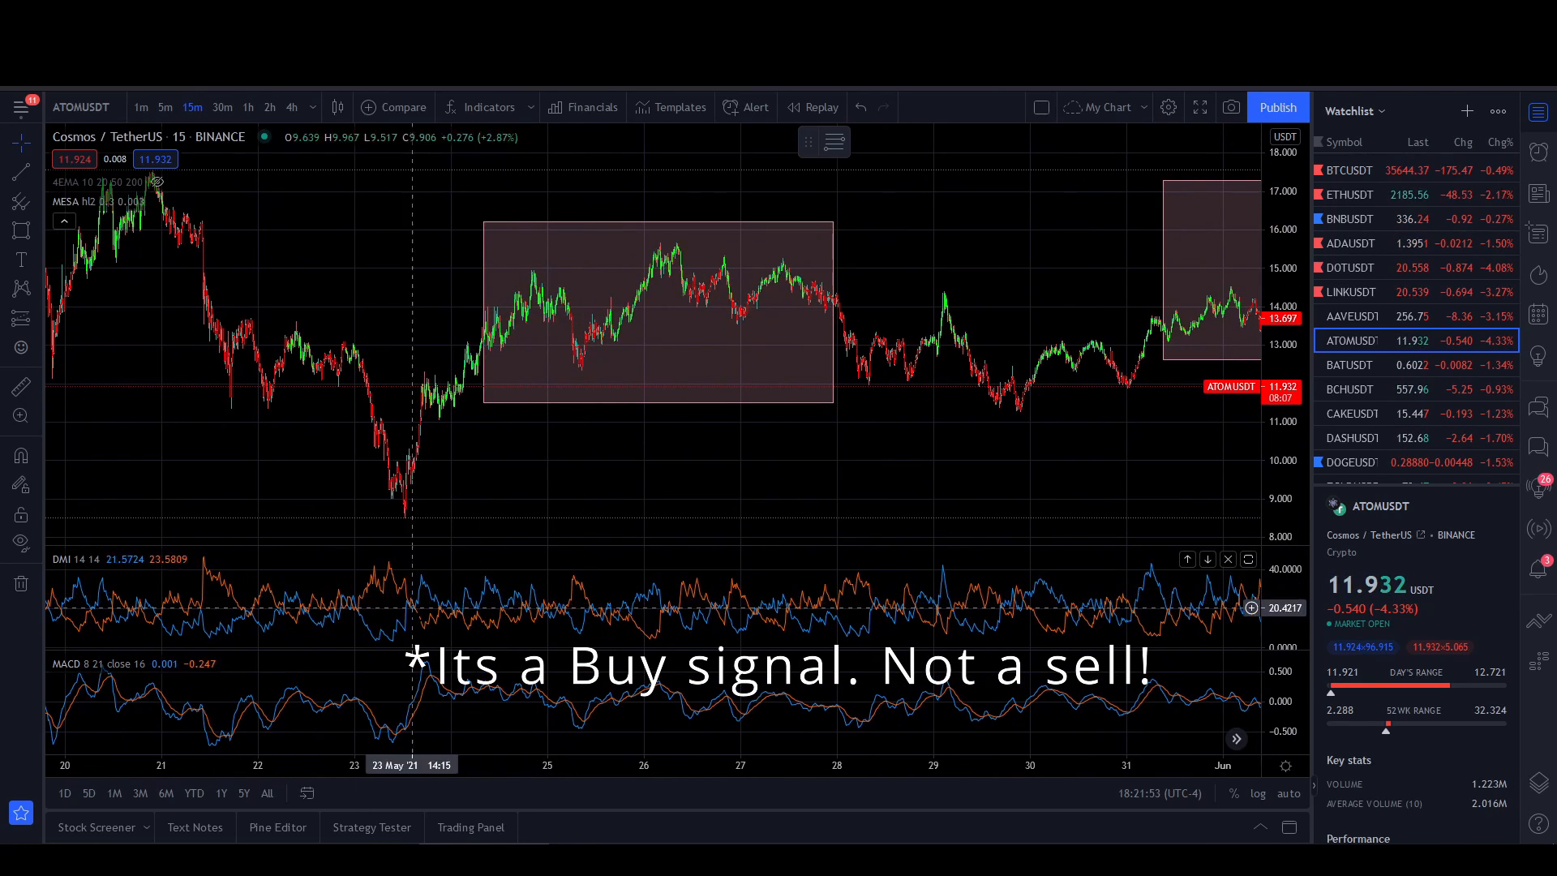
pyautogui.moveTo(518, 467); pyautogui.dragTo(506, 474)
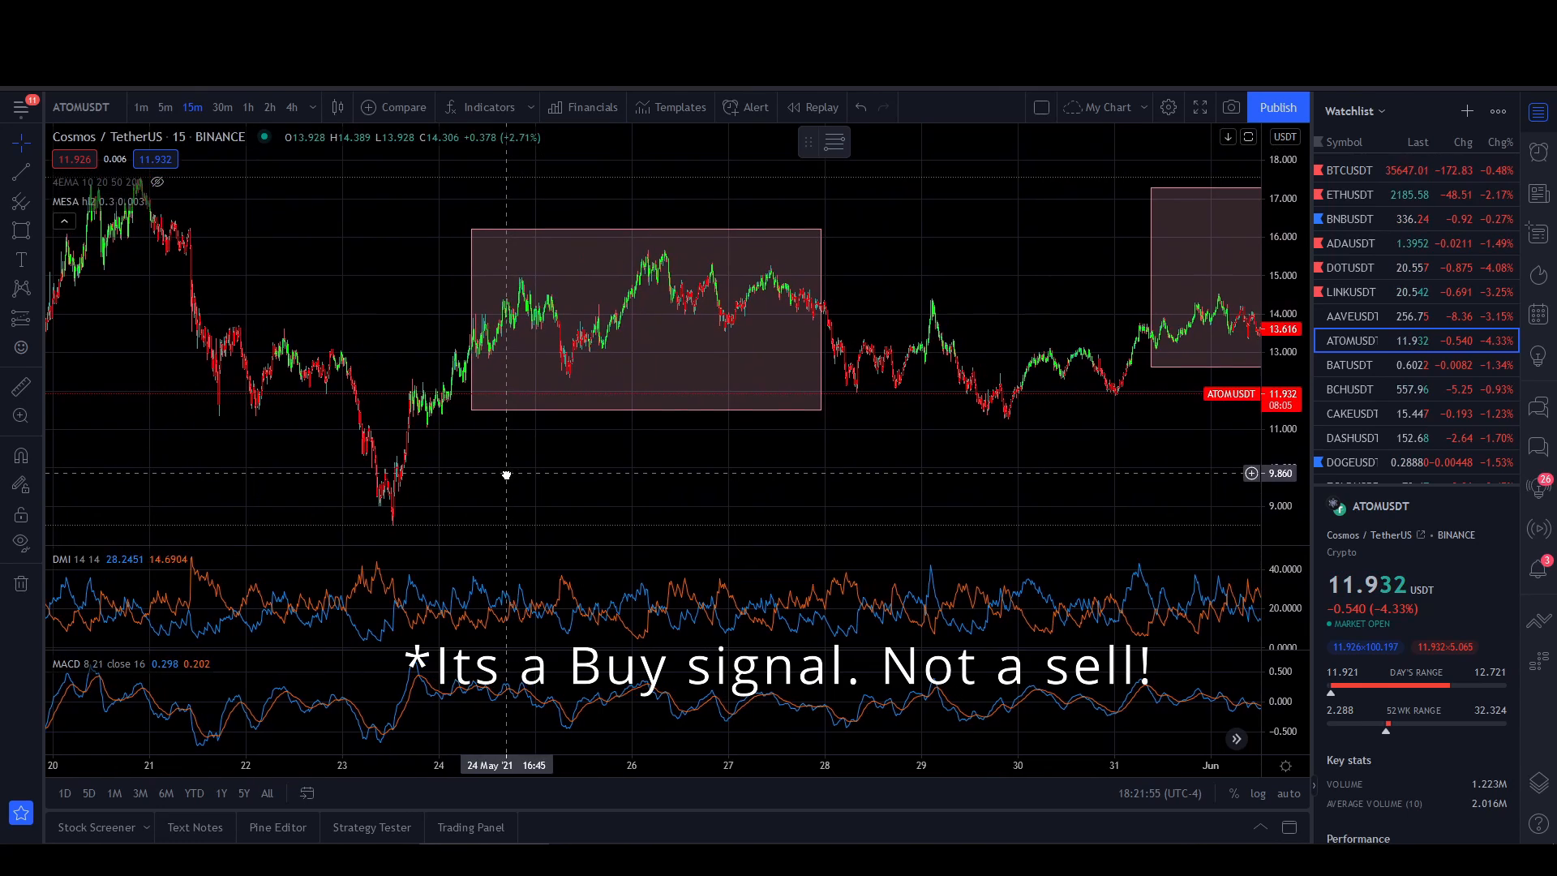
pyautogui.scroll(2, 463, 623)
pyautogui.moveTo(395, 494); pyautogui.dragTo(703, 430)
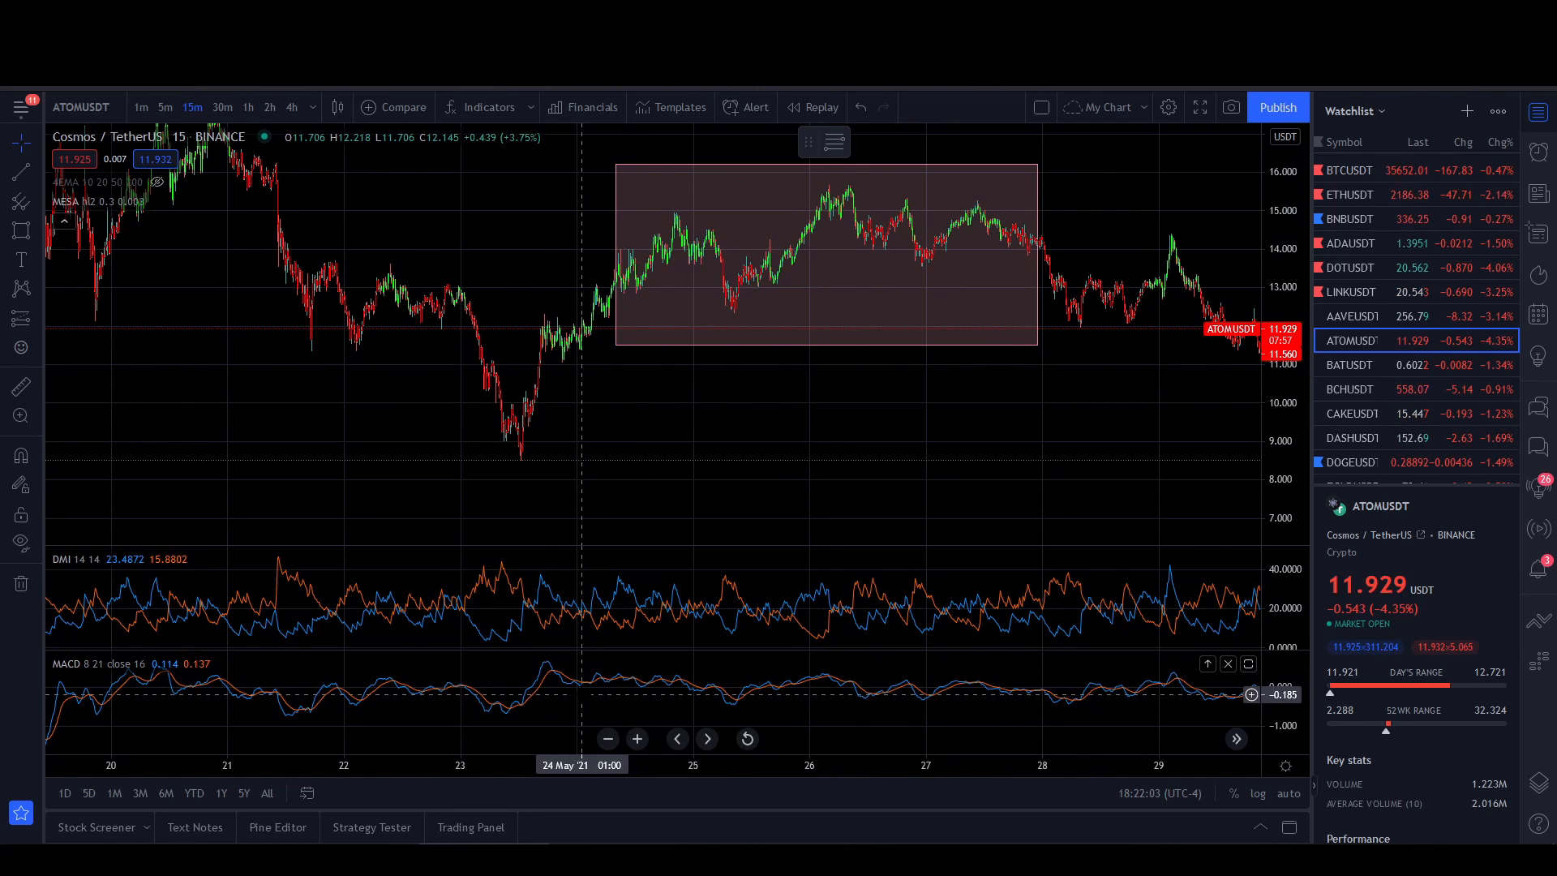
pyautogui.scroll(3, 582, 695)
pyautogui.moveTo(496, 488); pyautogui.dragTo(704, 452)
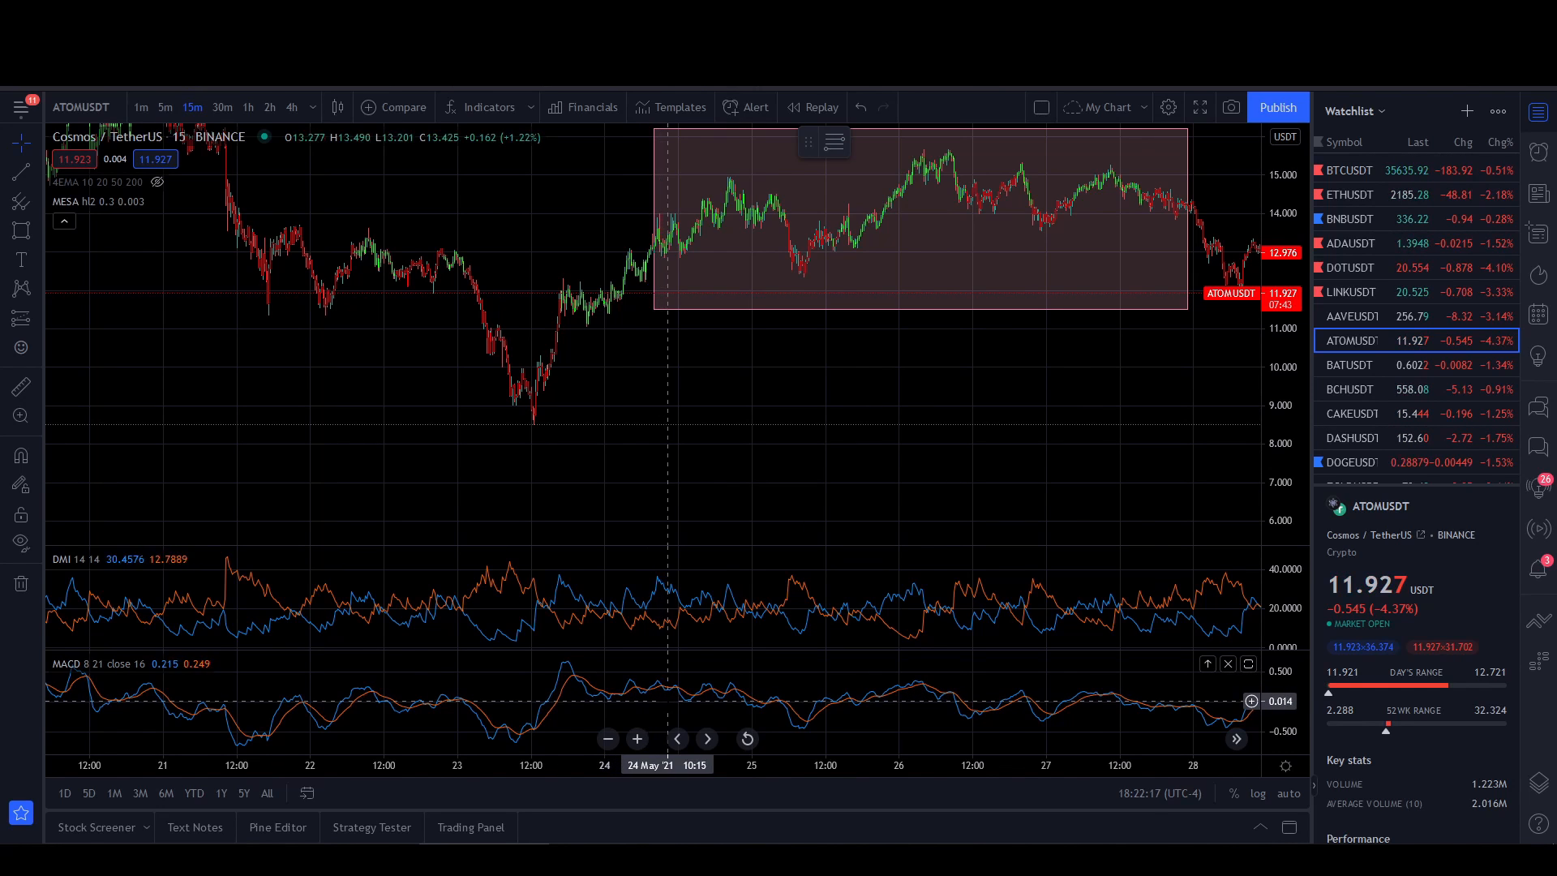
pyautogui.scroll(2, 676, 701)
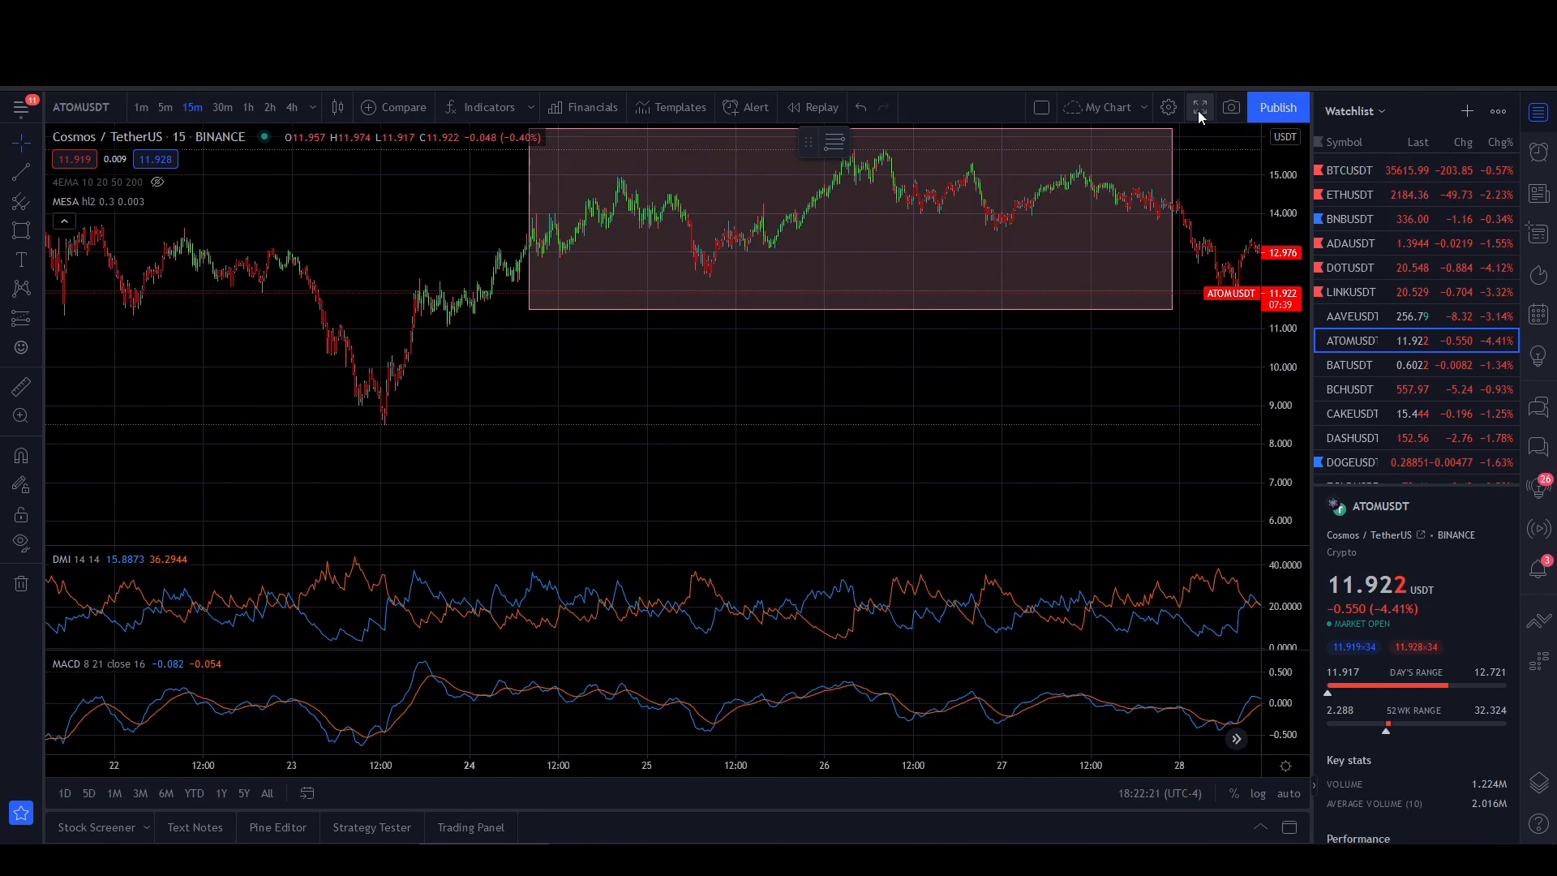
# Examine the price, DMI and MACD lines from about 18 to 30 May in full screen, and return to the normal view.
pyautogui.click(1199, 109)
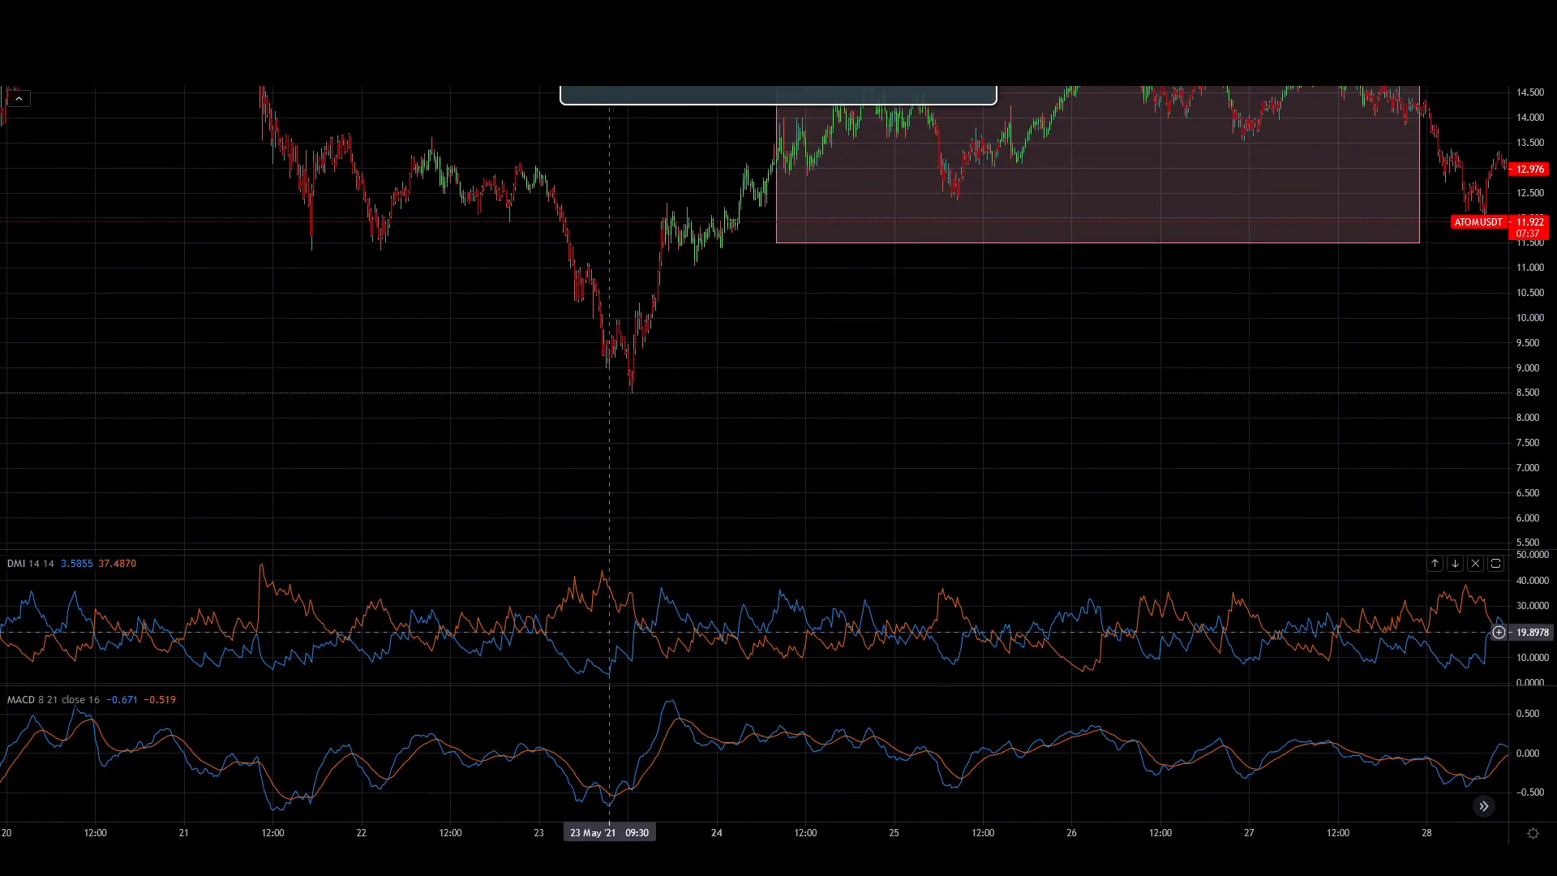
pyautogui.moveTo(916, 398); pyautogui.dragTo(1379, 433)
pyautogui.scroll(-2, 959, 432)
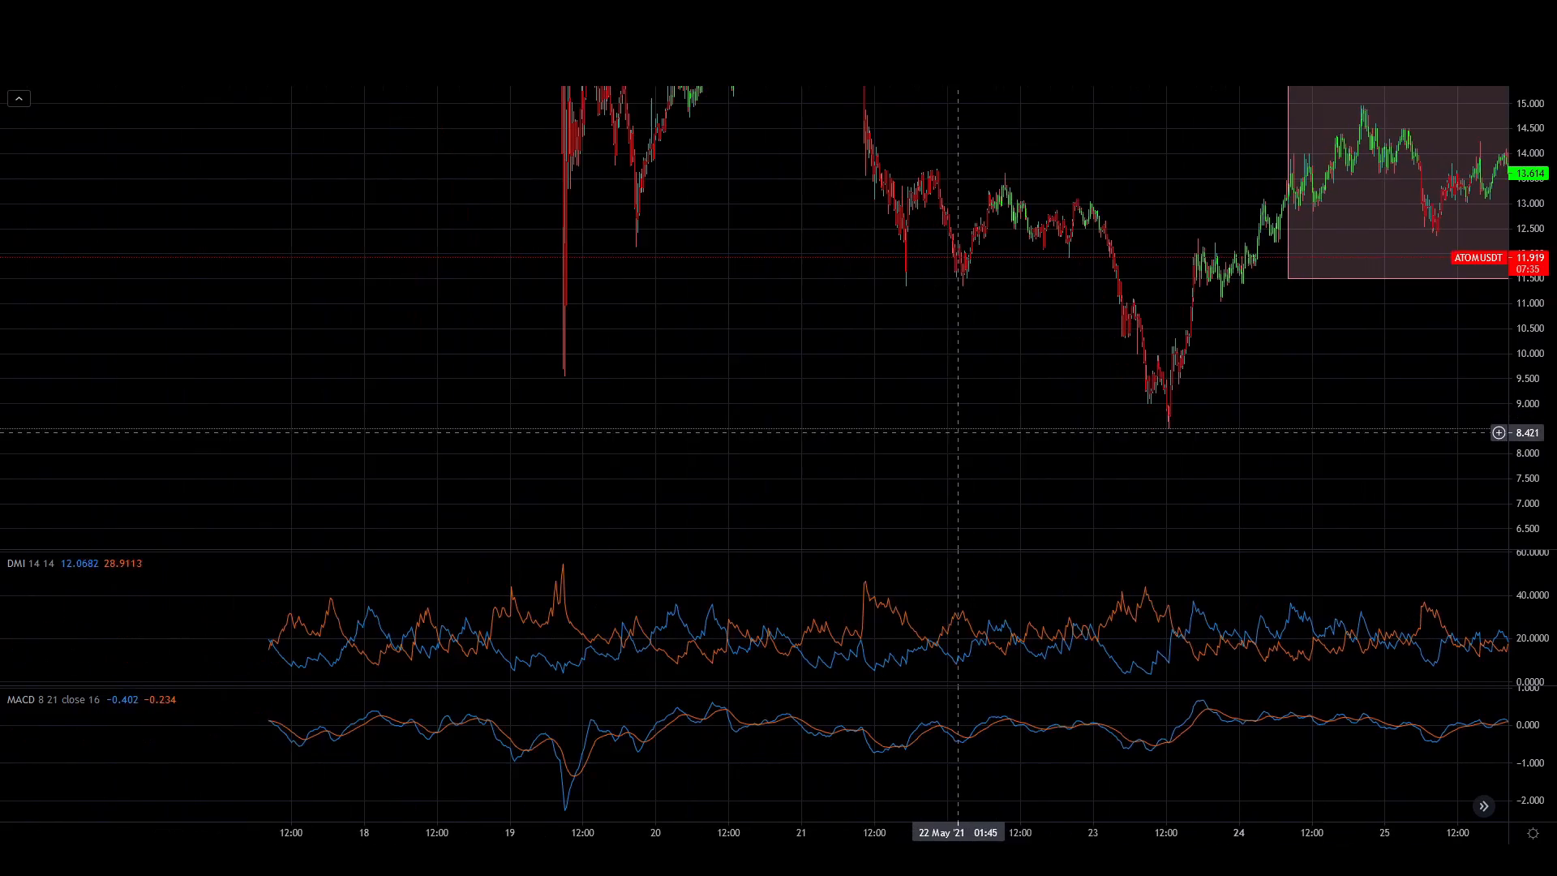
pyautogui.moveTo(958, 432); pyautogui.dragTo(389, 420)
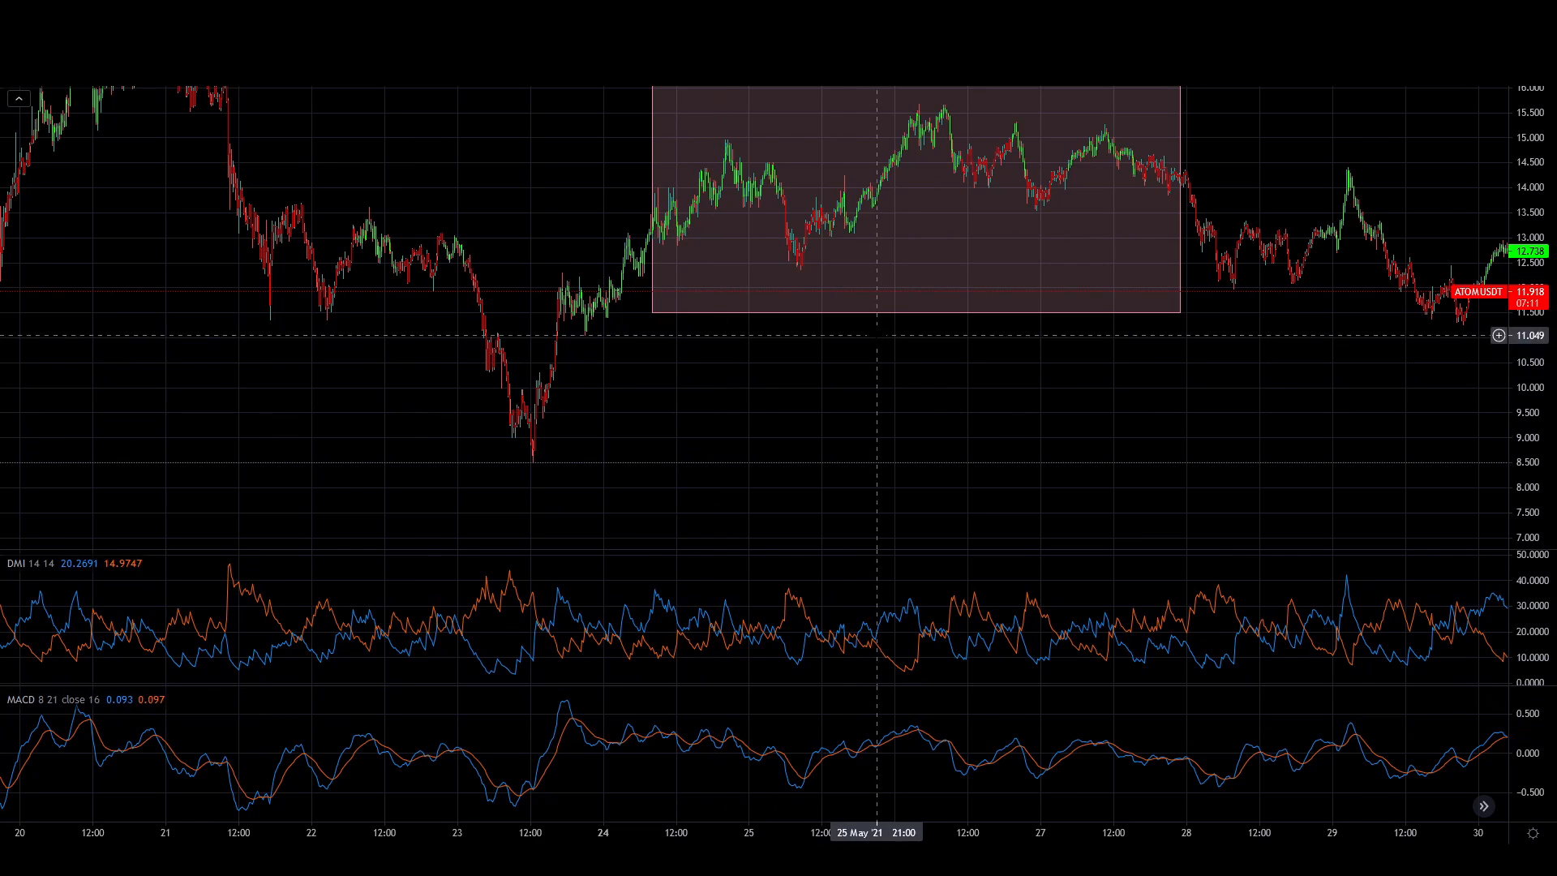
pyautogui.moveTo(876, 373); pyautogui.dragTo(876, 400)
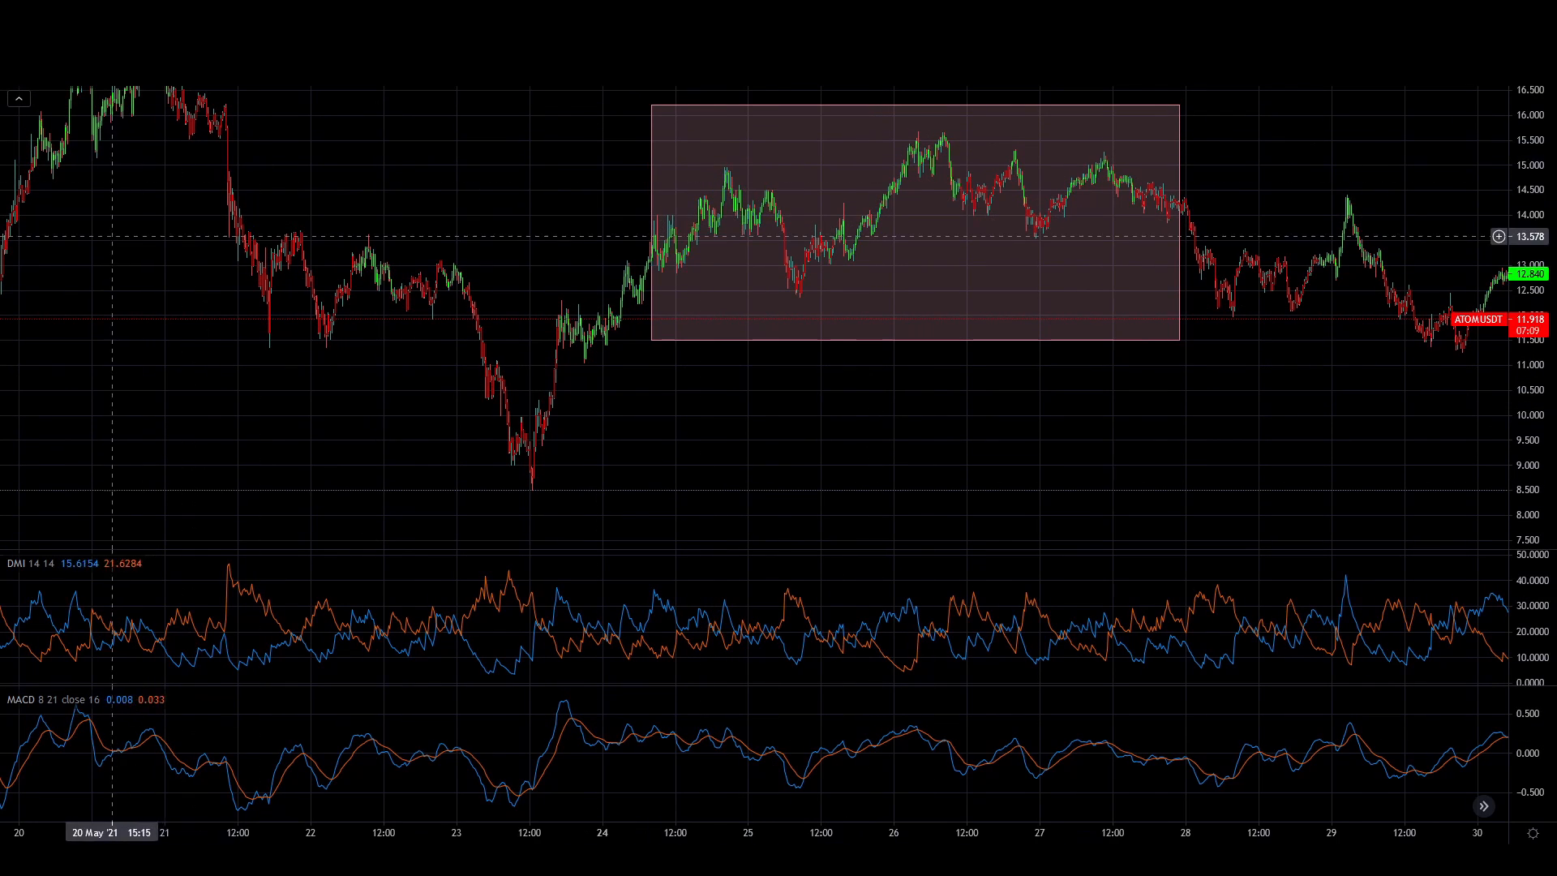
pyautogui.press('Escape')
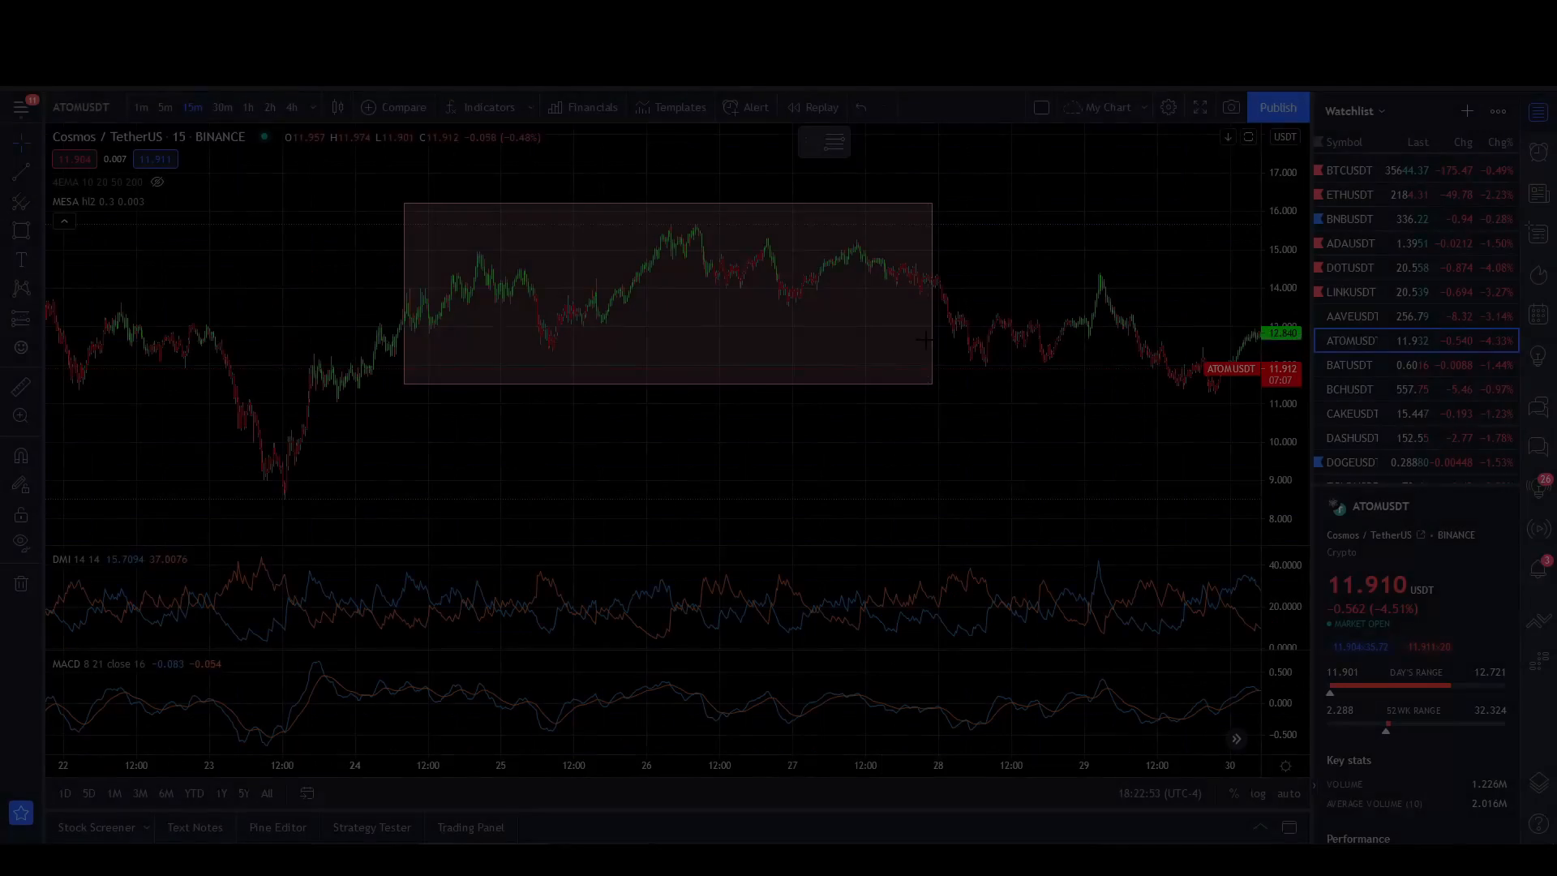
# Place a long position below the highlighted range at about 10.58, with a target of about 2.56% and a stop of about 4.95%, and show the chart full screen.
pyautogui.click(21, 319)
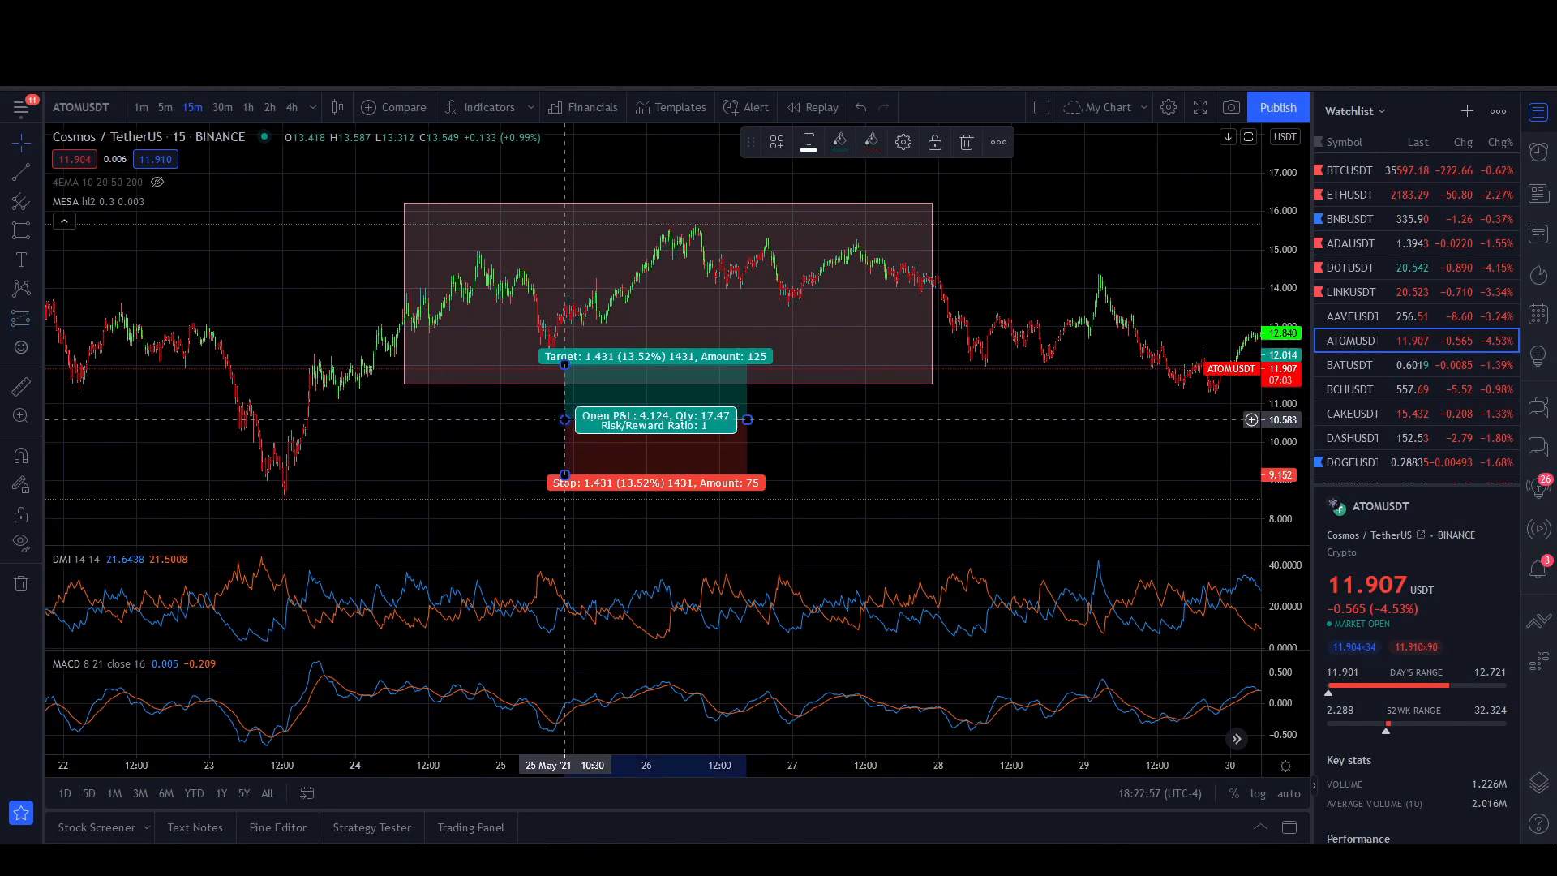
pyautogui.click(566, 419)
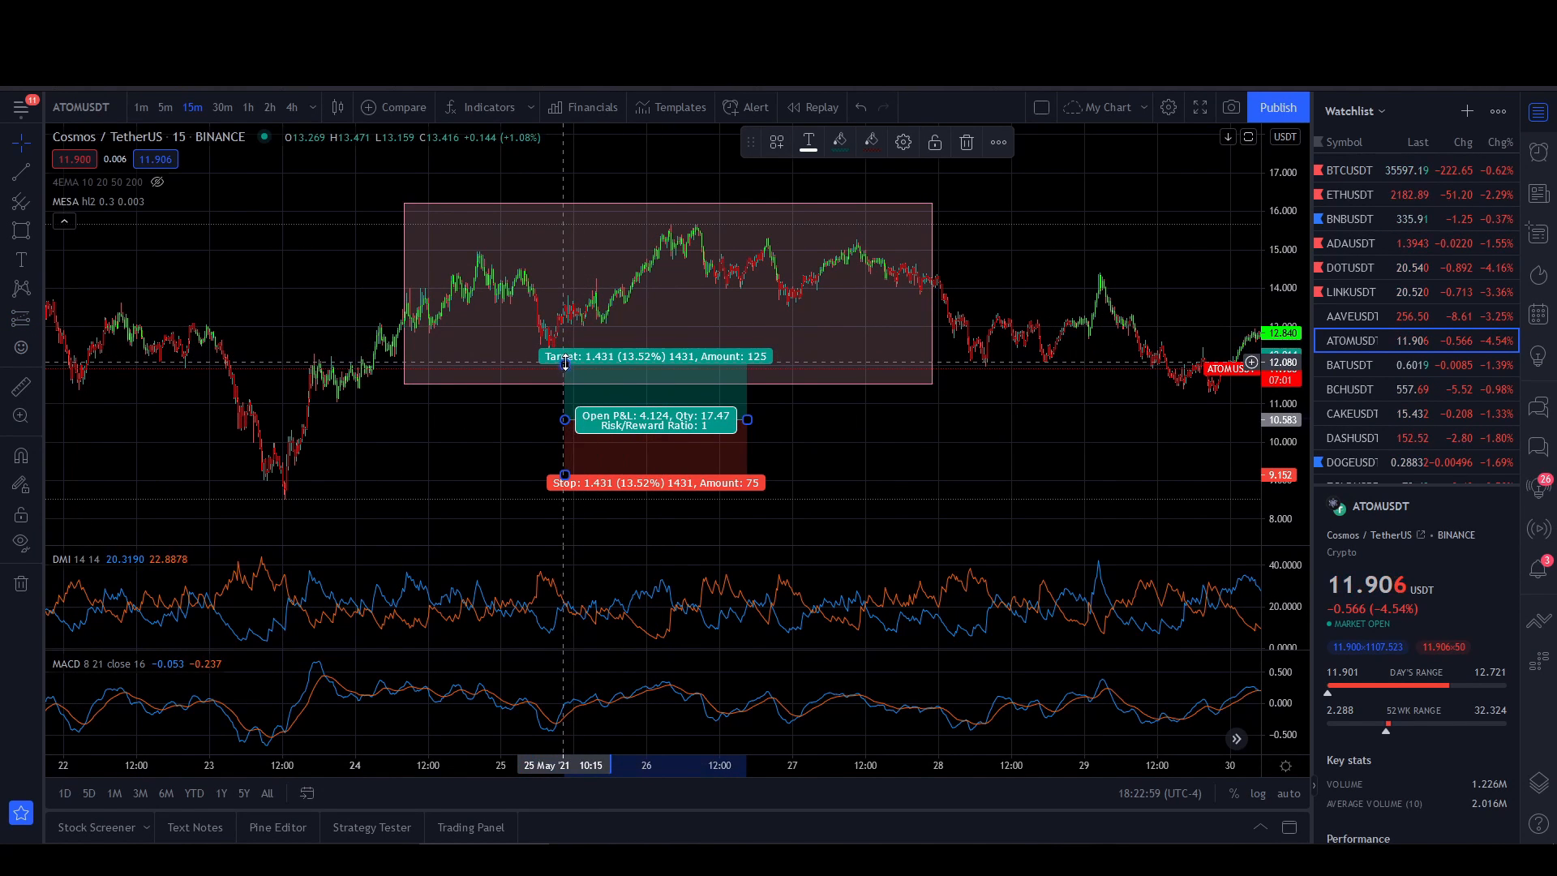
pyautogui.moveTo(565, 362); pyautogui.dragTo(565, 403)
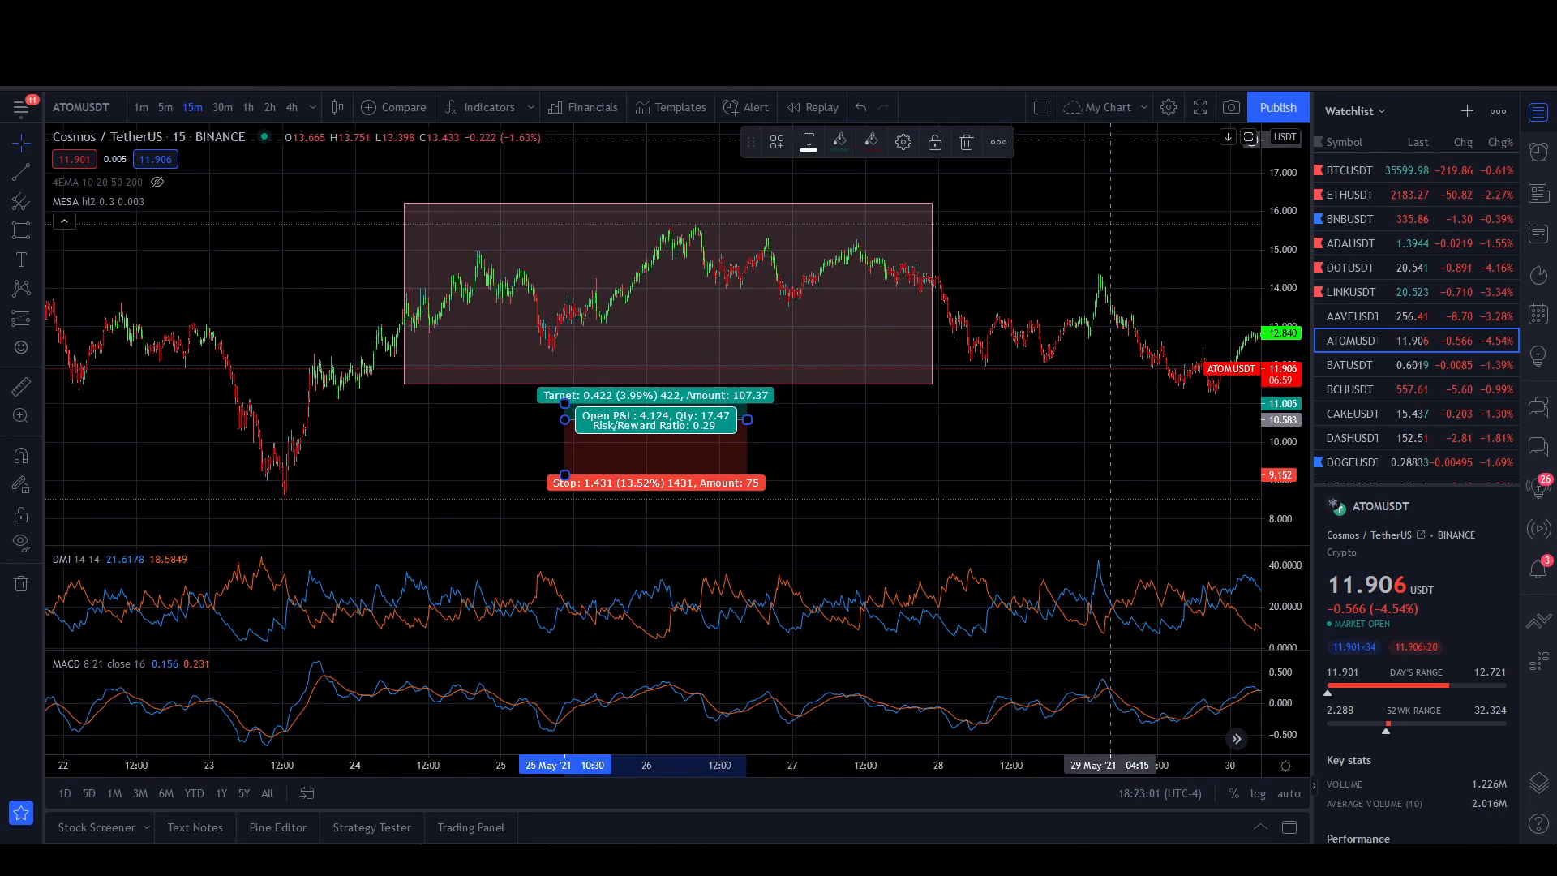
pyautogui.click(1200, 107)
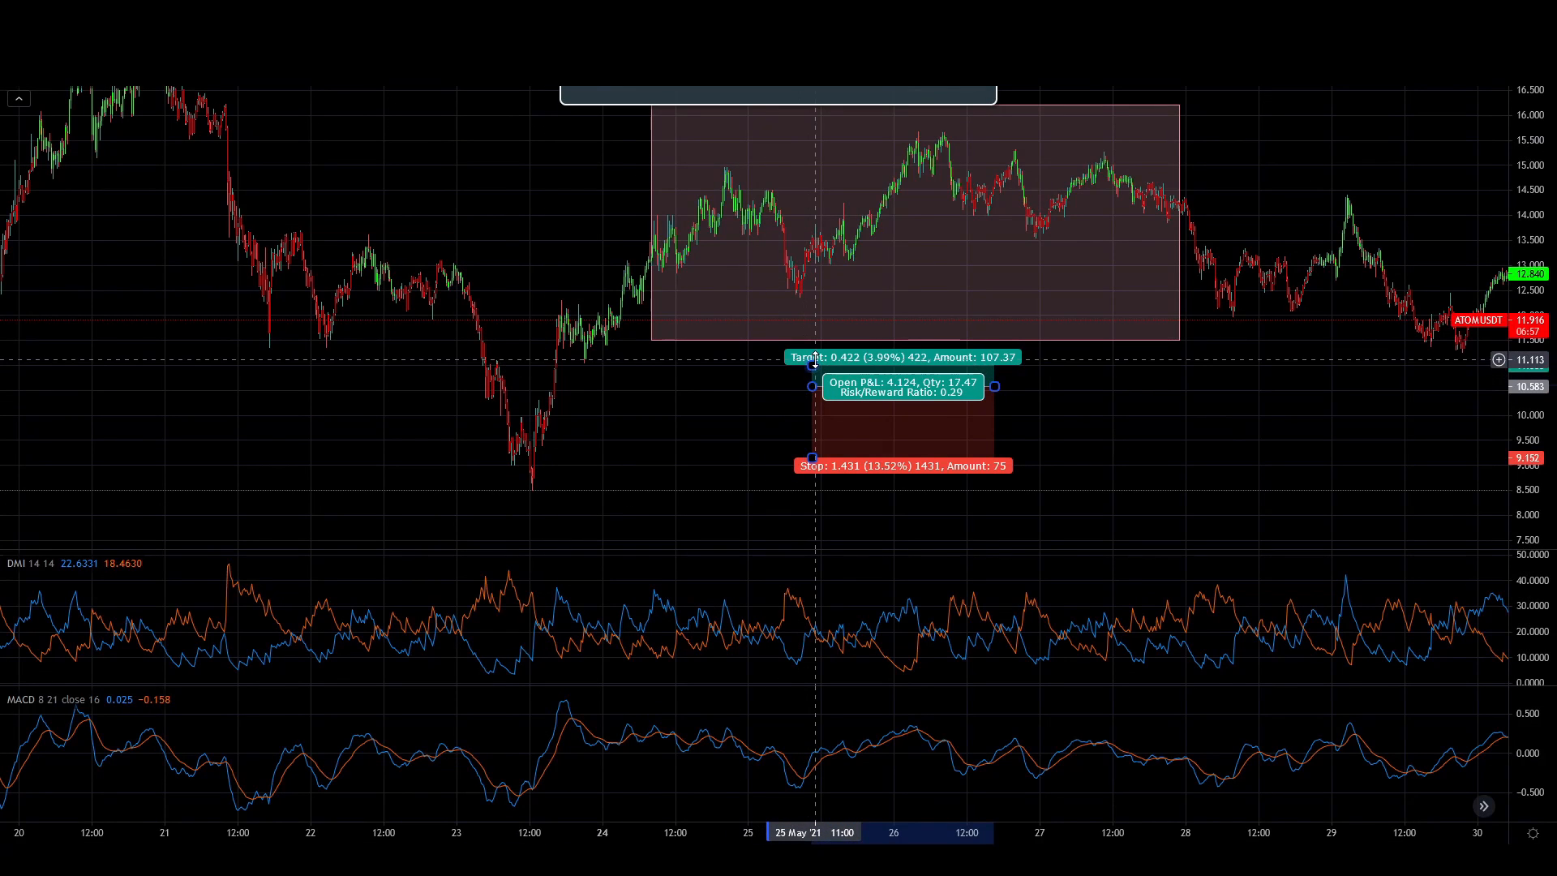
pyautogui.moveTo(814, 365); pyautogui.dragTo(811, 372)
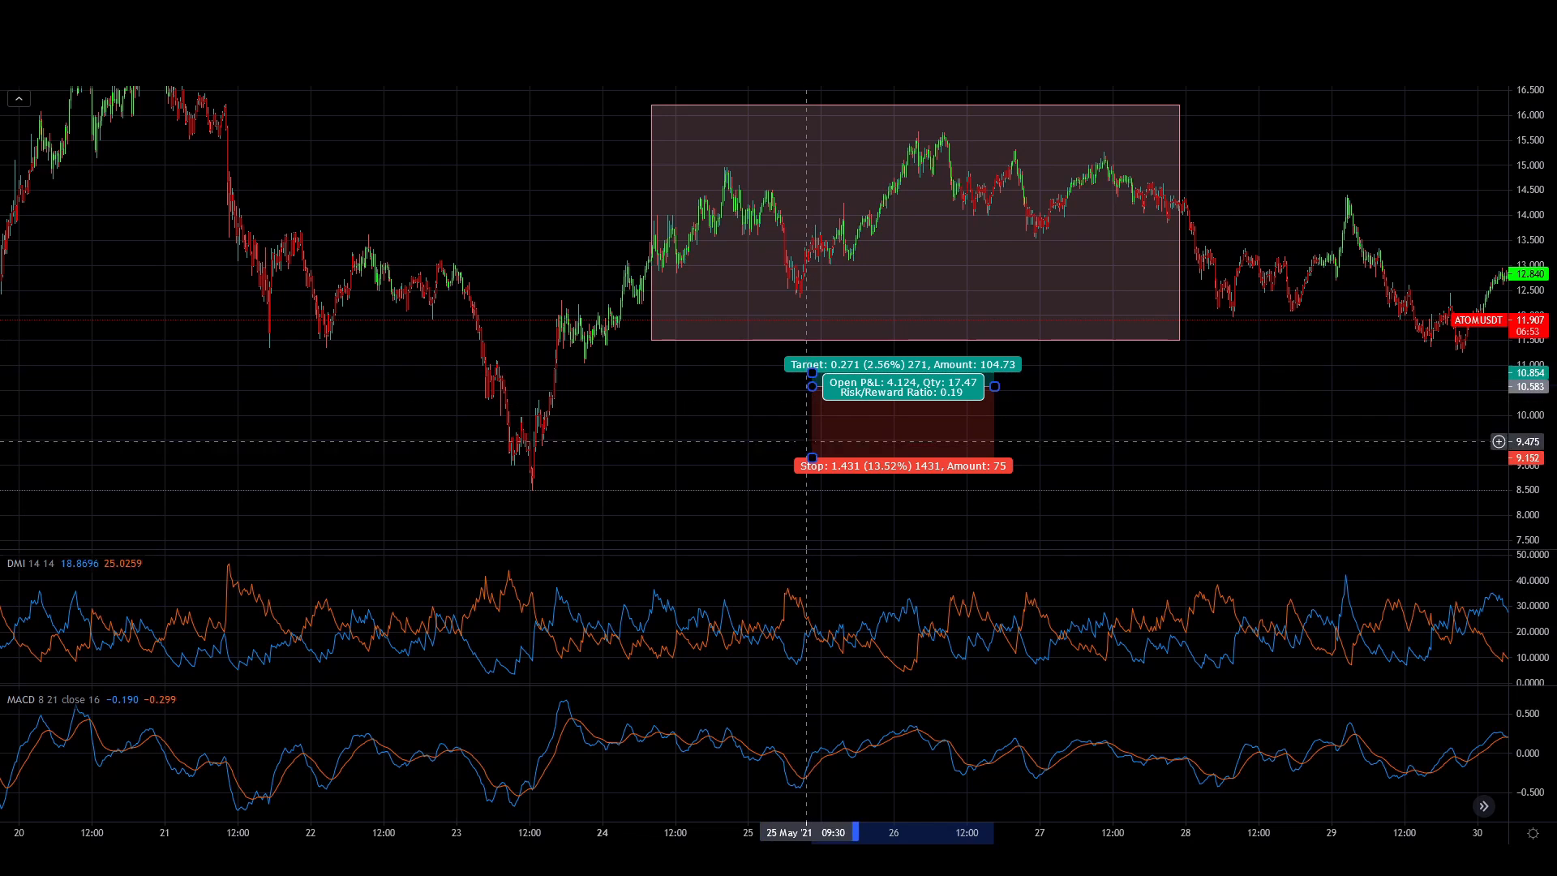
pyautogui.moveTo(811, 458); pyautogui.dragTo(811, 412)
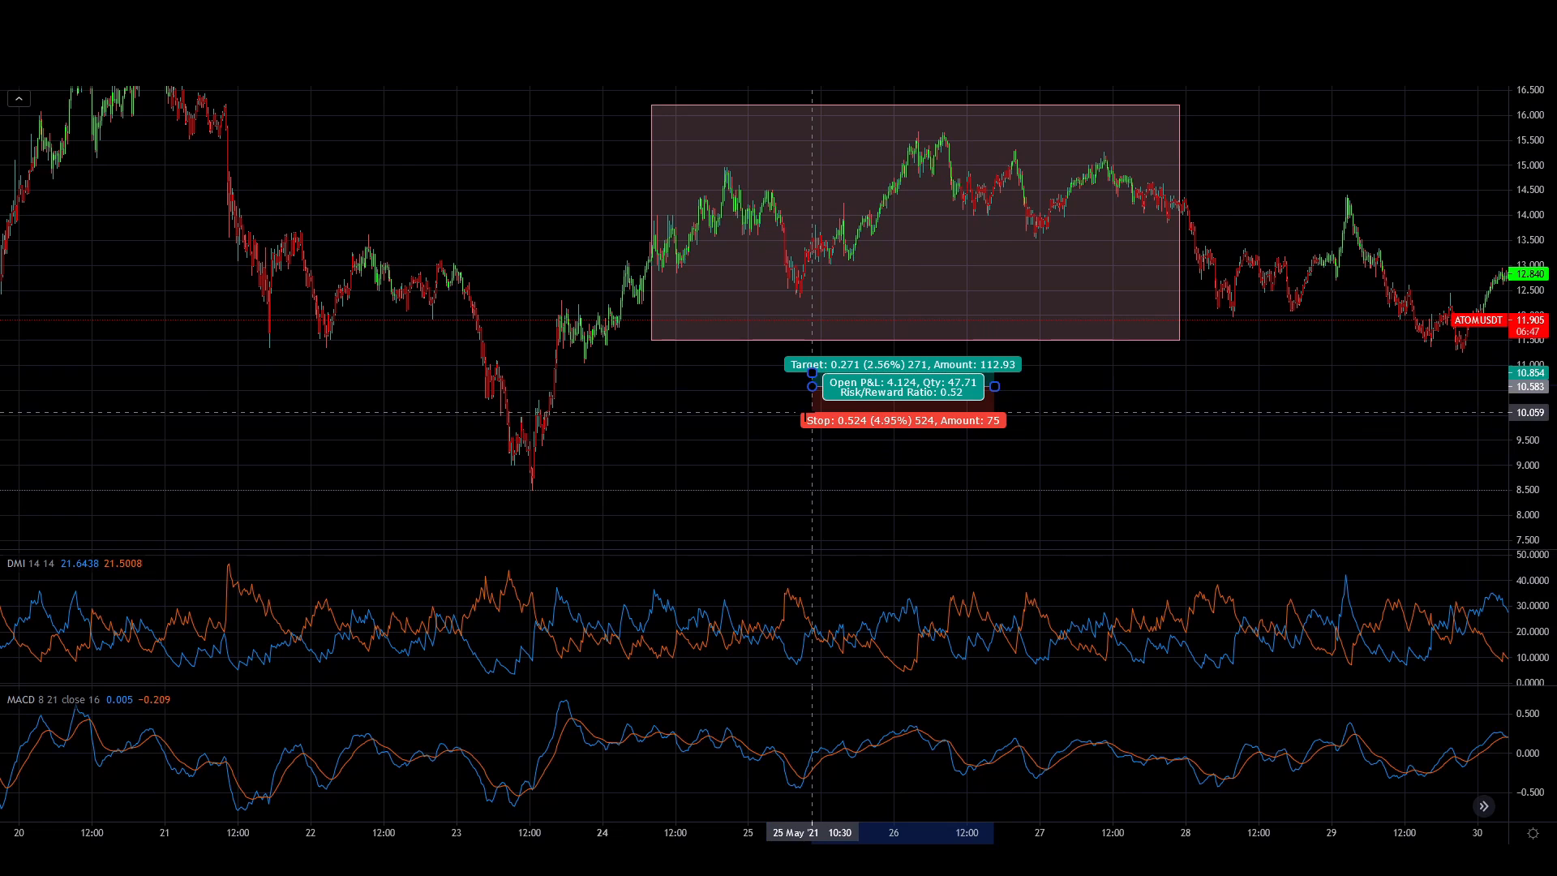
pyautogui.click(894, 446)
# Move the long position onto the candles in the highlighted range, starting 24 May 14:30 with entry at about 13.69.
pyautogui.scroll(2, 851, 448)
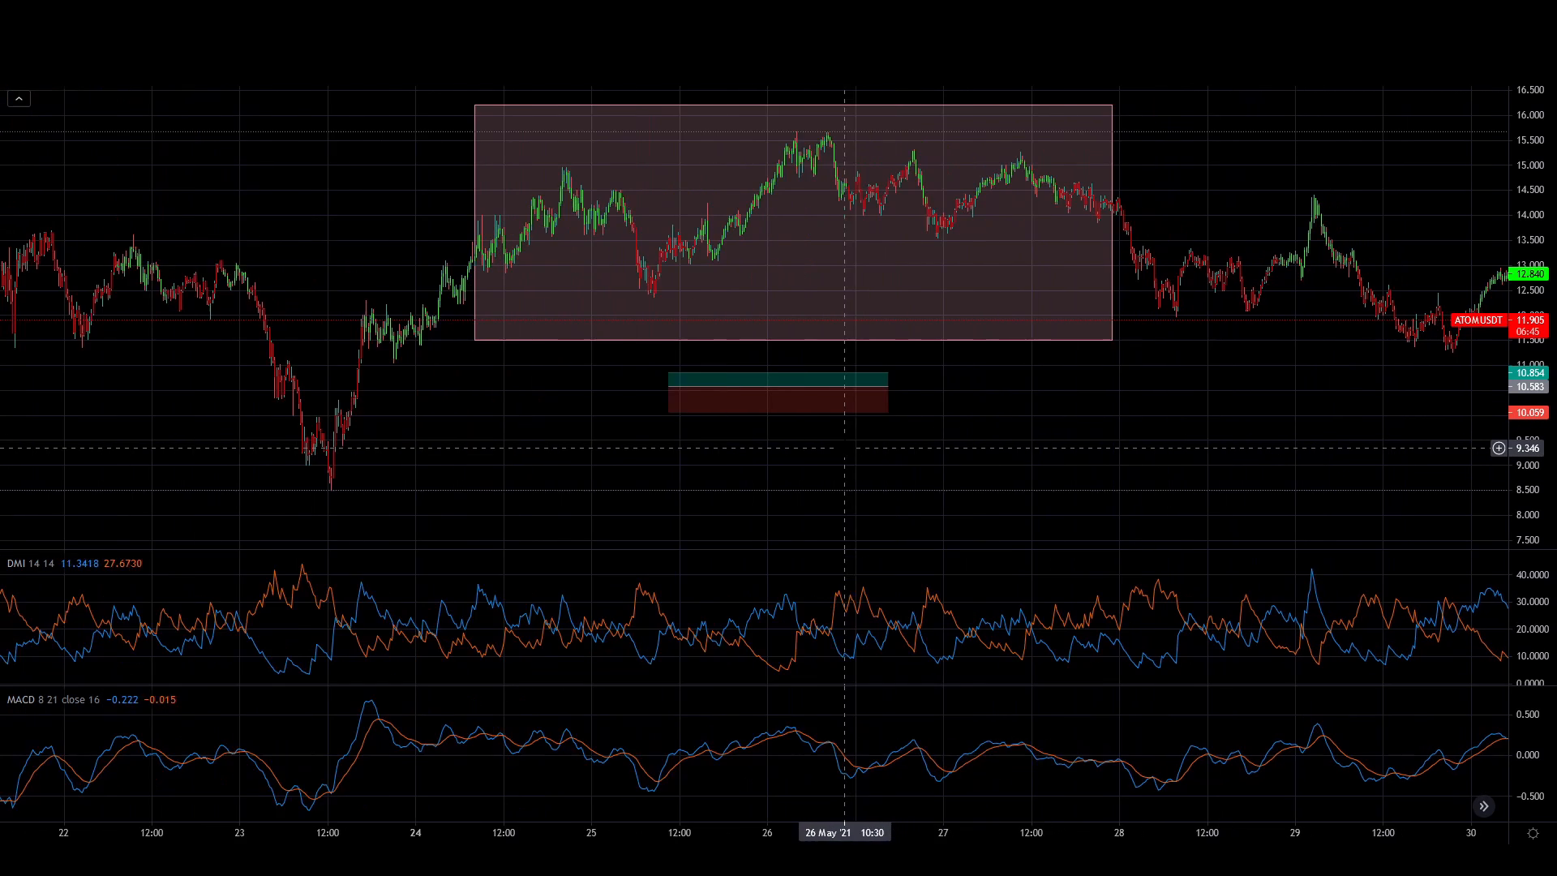
pyautogui.scroll(2, 844, 447)
pyautogui.moveTo(1525, 398); pyautogui.dragTo(1526, 280)
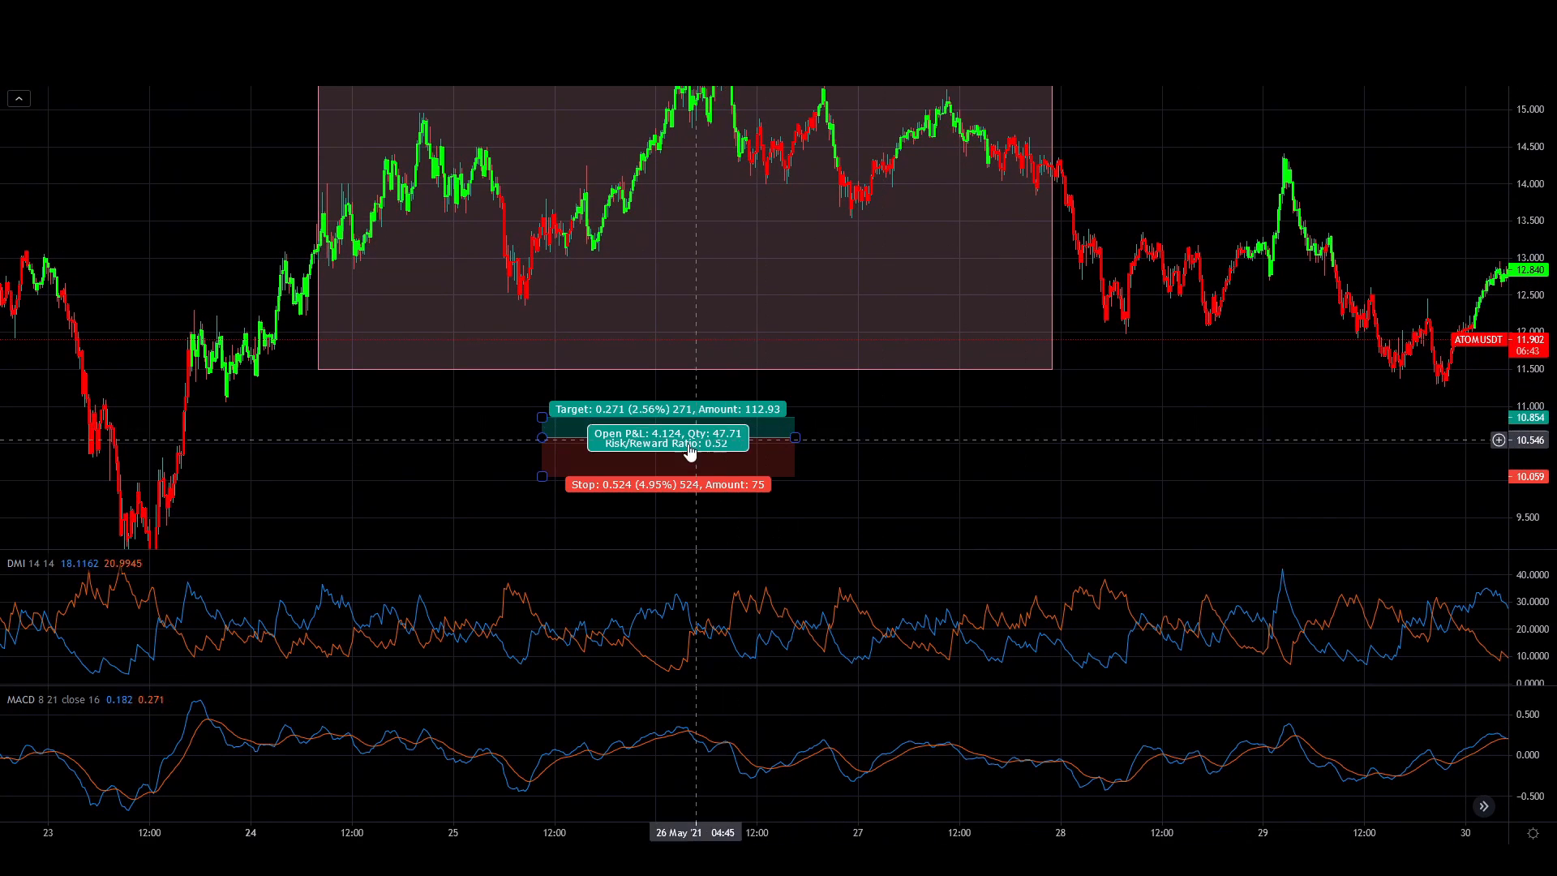
pyautogui.moveTo(574, 464); pyautogui.dragTo(378, 231)
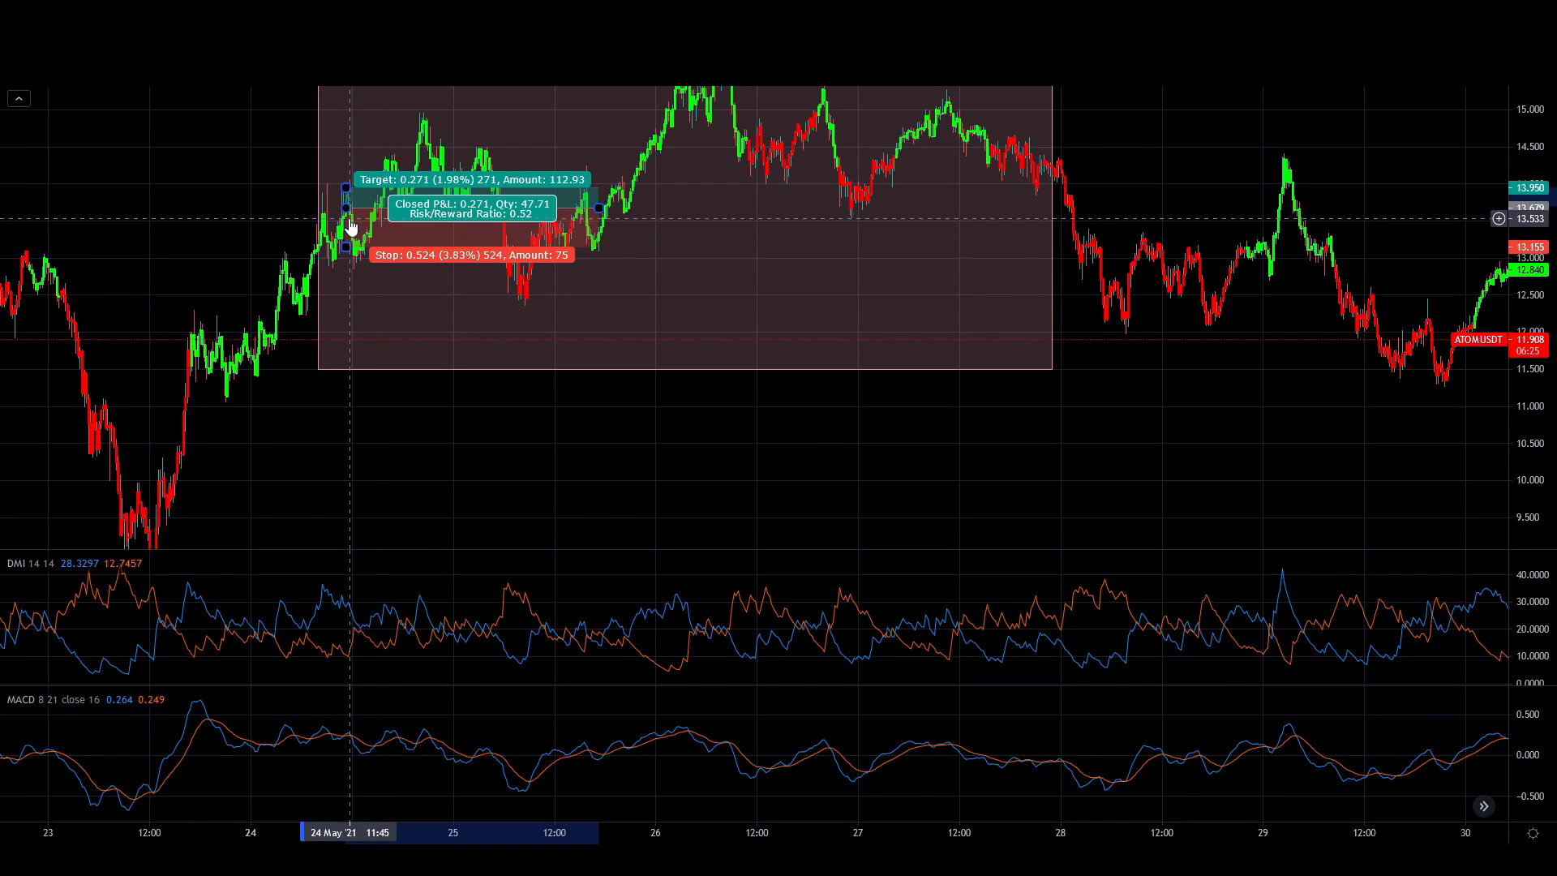
pyautogui.moveTo(348, 231); pyautogui.dragTo(374, 220)
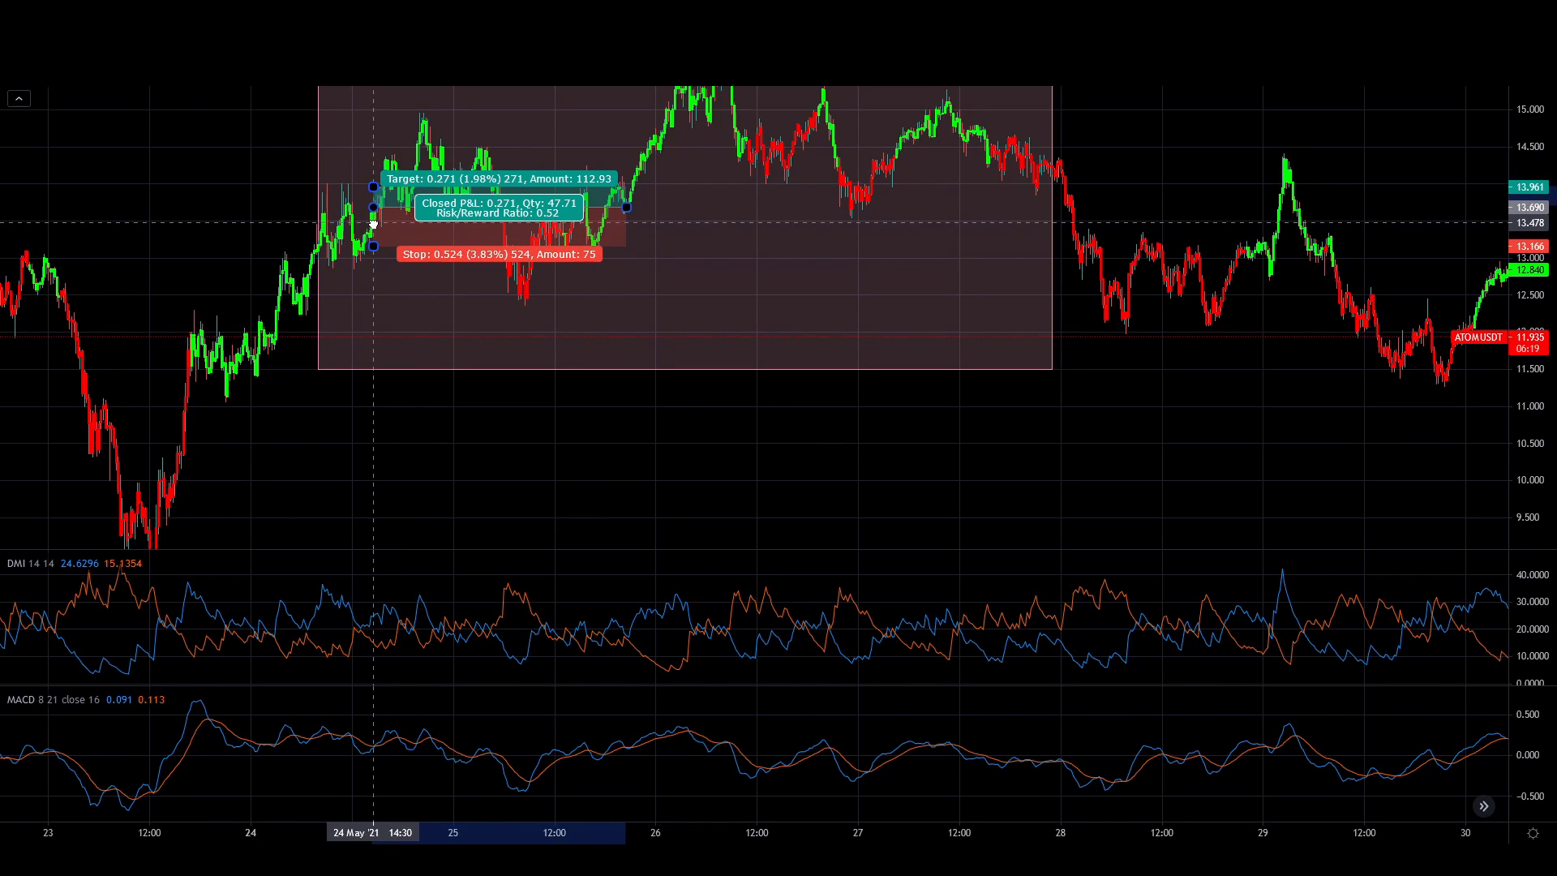
pyautogui.scroll(2, 289, 429)
pyautogui.moveTo(288, 428); pyautogui.dragTo(982, 450)
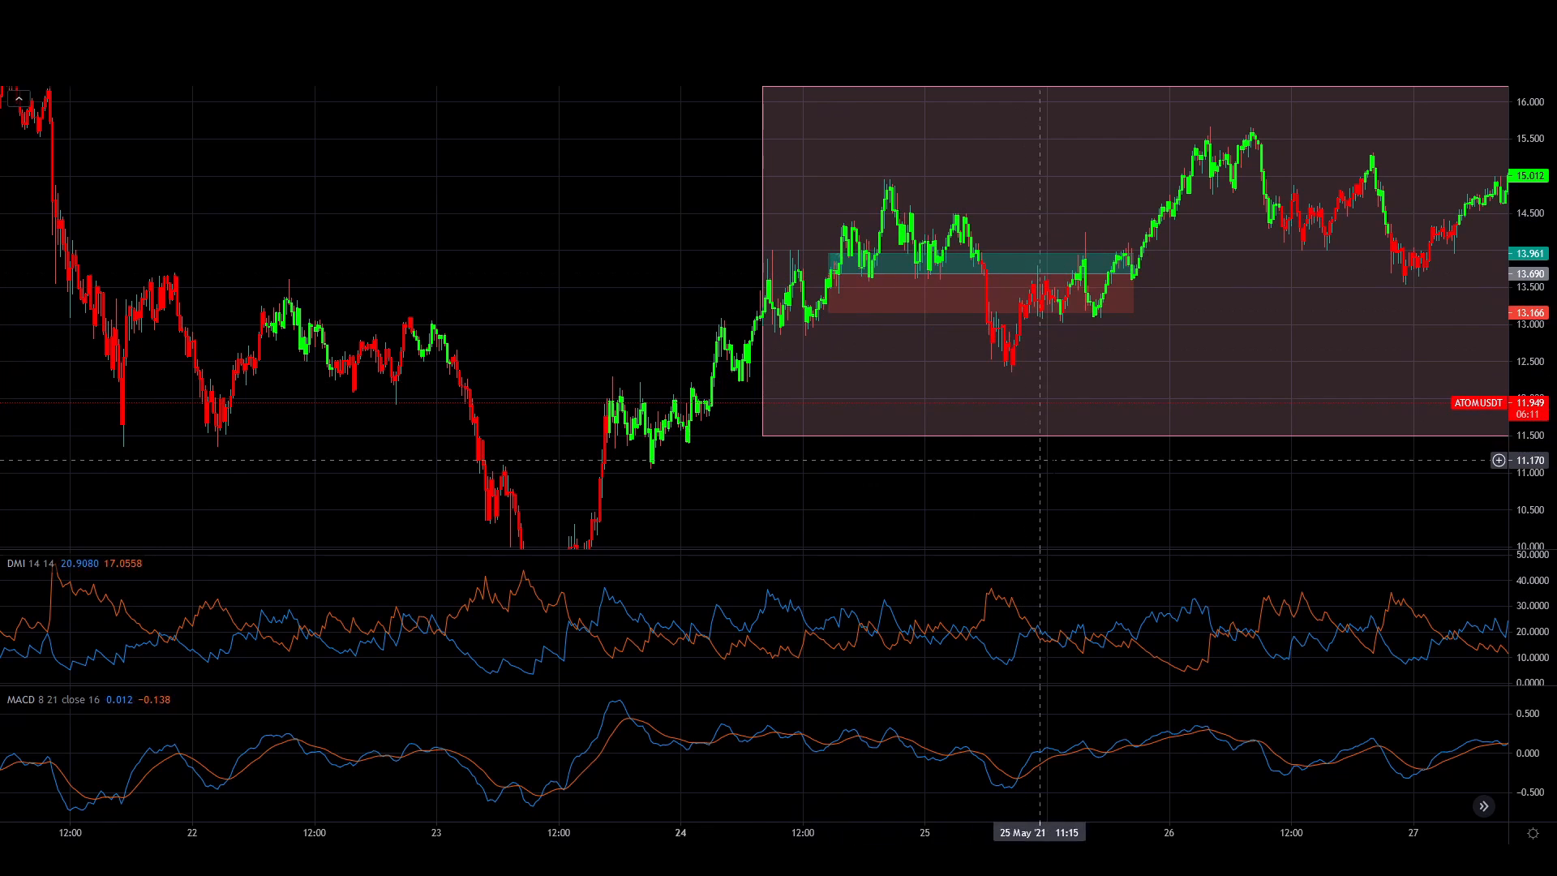
# Shorten the long position to end on 25 May 09:00, and move it to the 24 May 19:45 peak with entry at about 14.35.
pyautogui.moveTo(1063, 486); pyautogui.dragTo(685, 489)
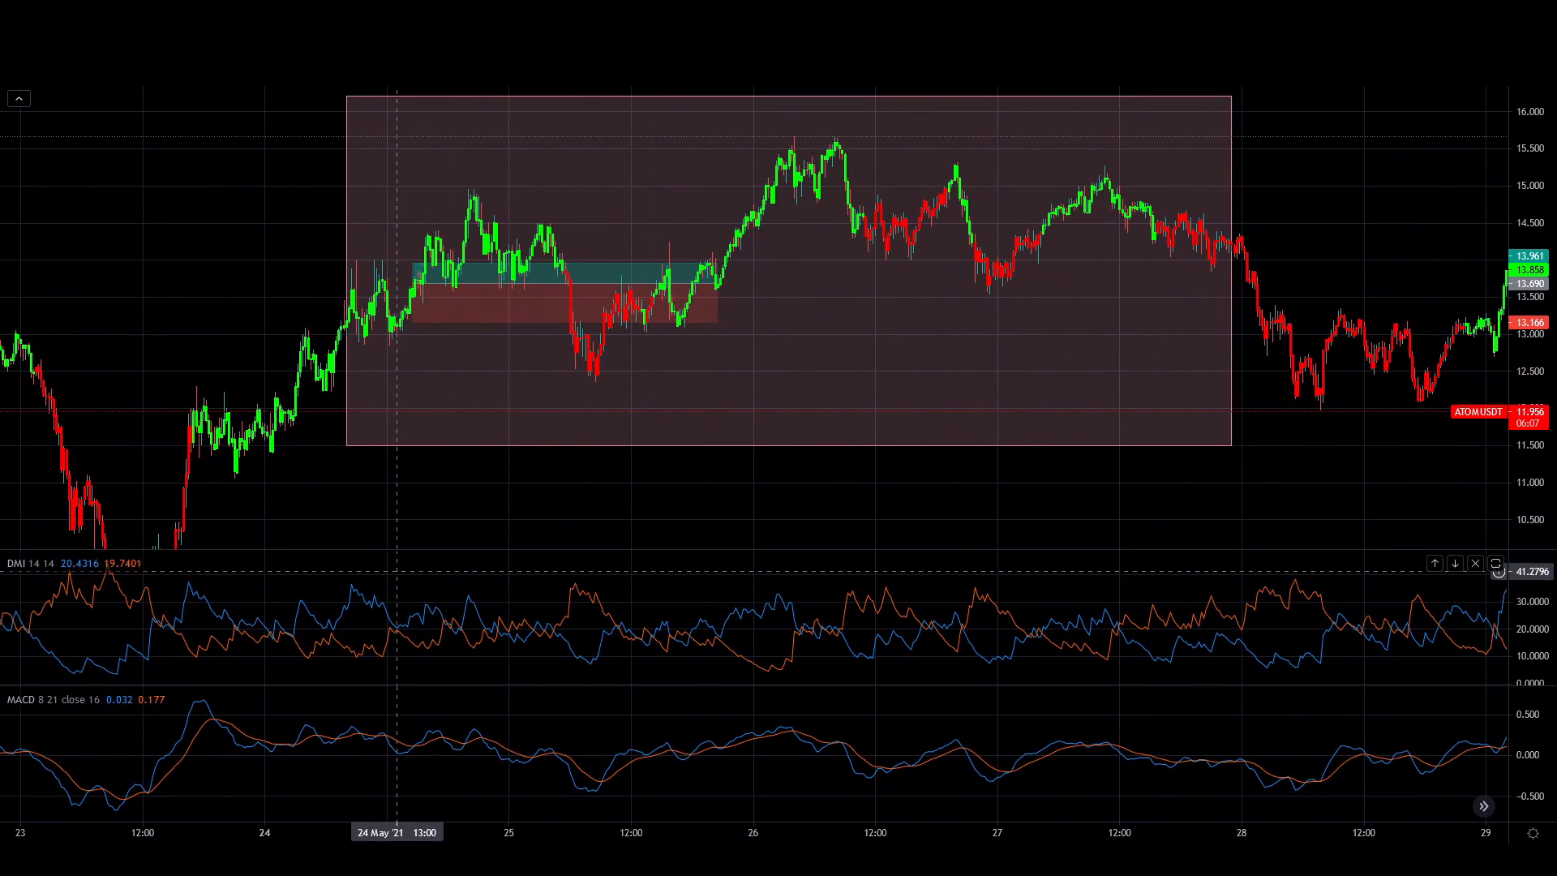
pyautogui.moveTo(716, 283); pyautogui.dragTo(599, 283)
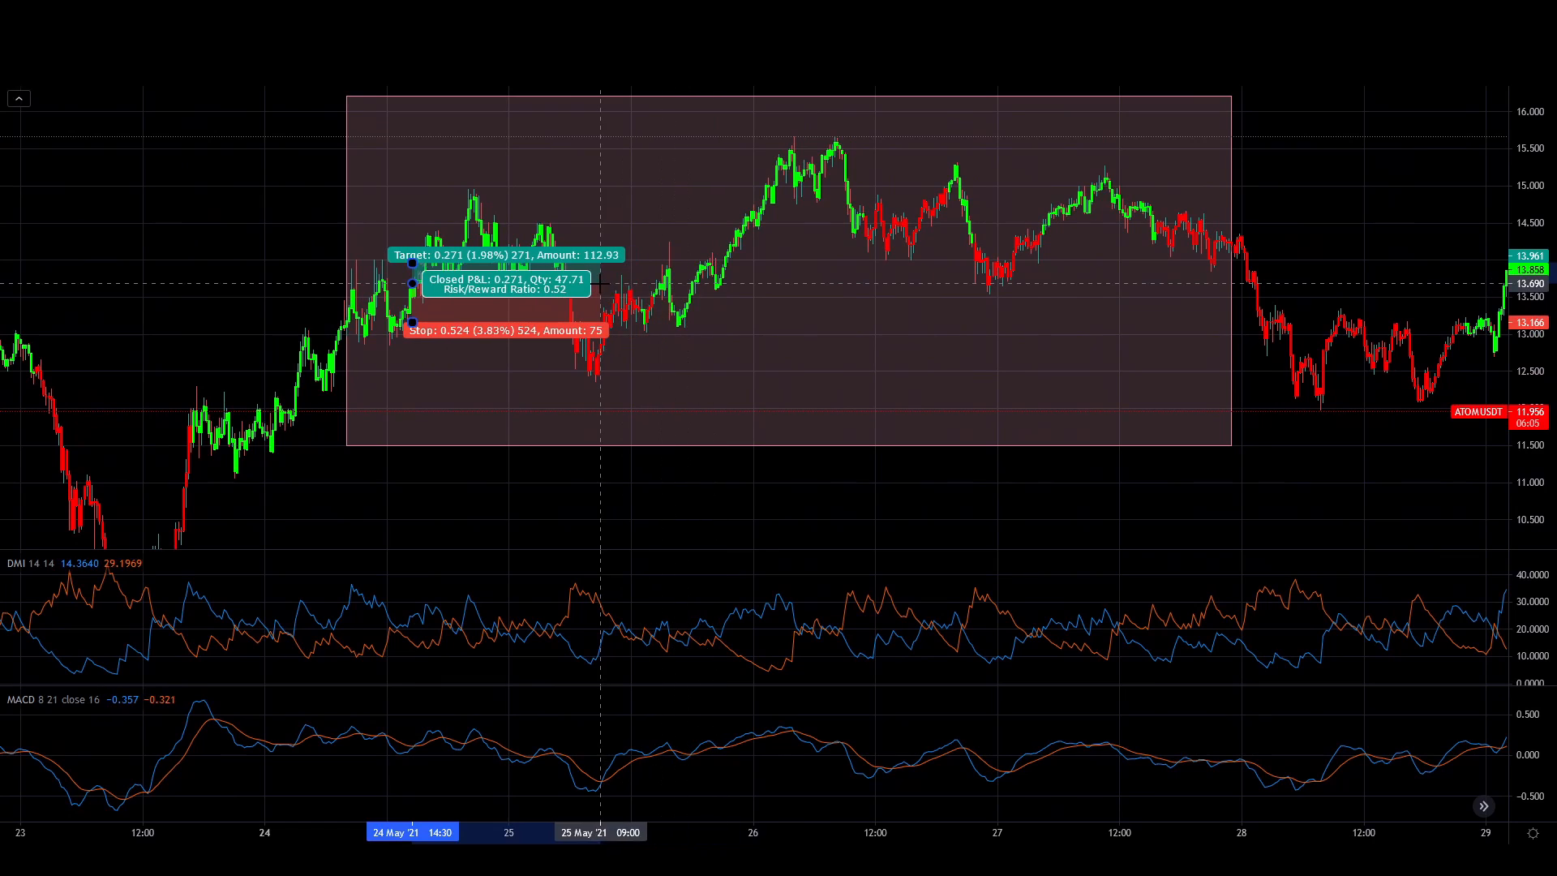
pyautogui.moveTo(502, 308); pyautogui.dragTo(466, 256)
pyautogui.rightClick(467, 257)
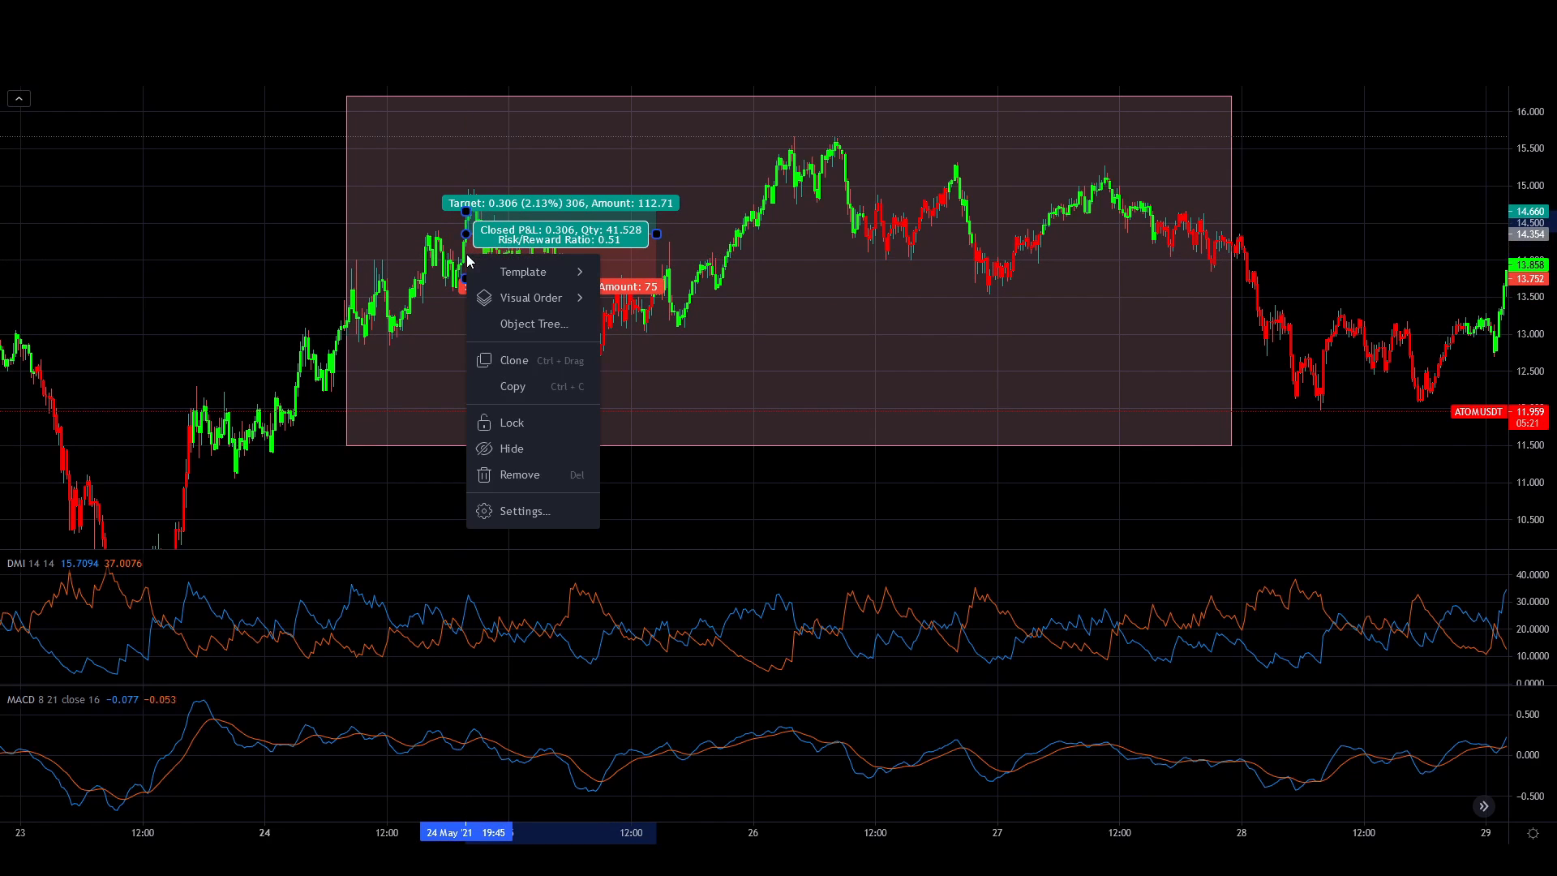
pyautogui.click(467, 258)
# Move the long position across the successive 25 May signals, with entries at about 14.14, 13.70 and 13.43.
pyautogui.moveTo(467, 258); pyautogui.dragTo(531, 270)
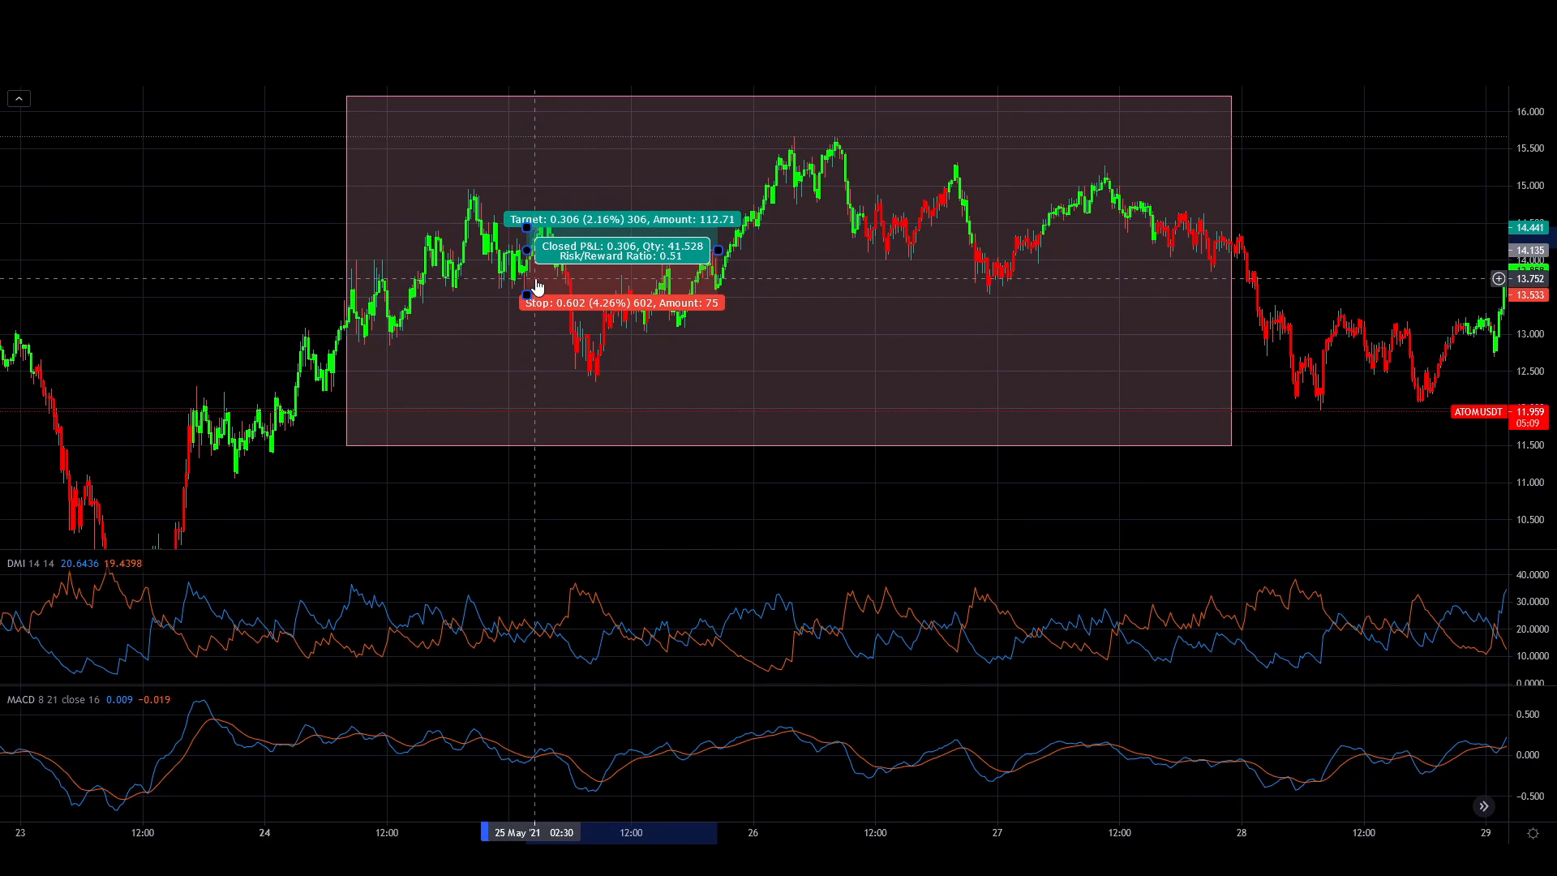
pyautogui.moveTo(538, 281); pyautogui.dragTo(602, 313)
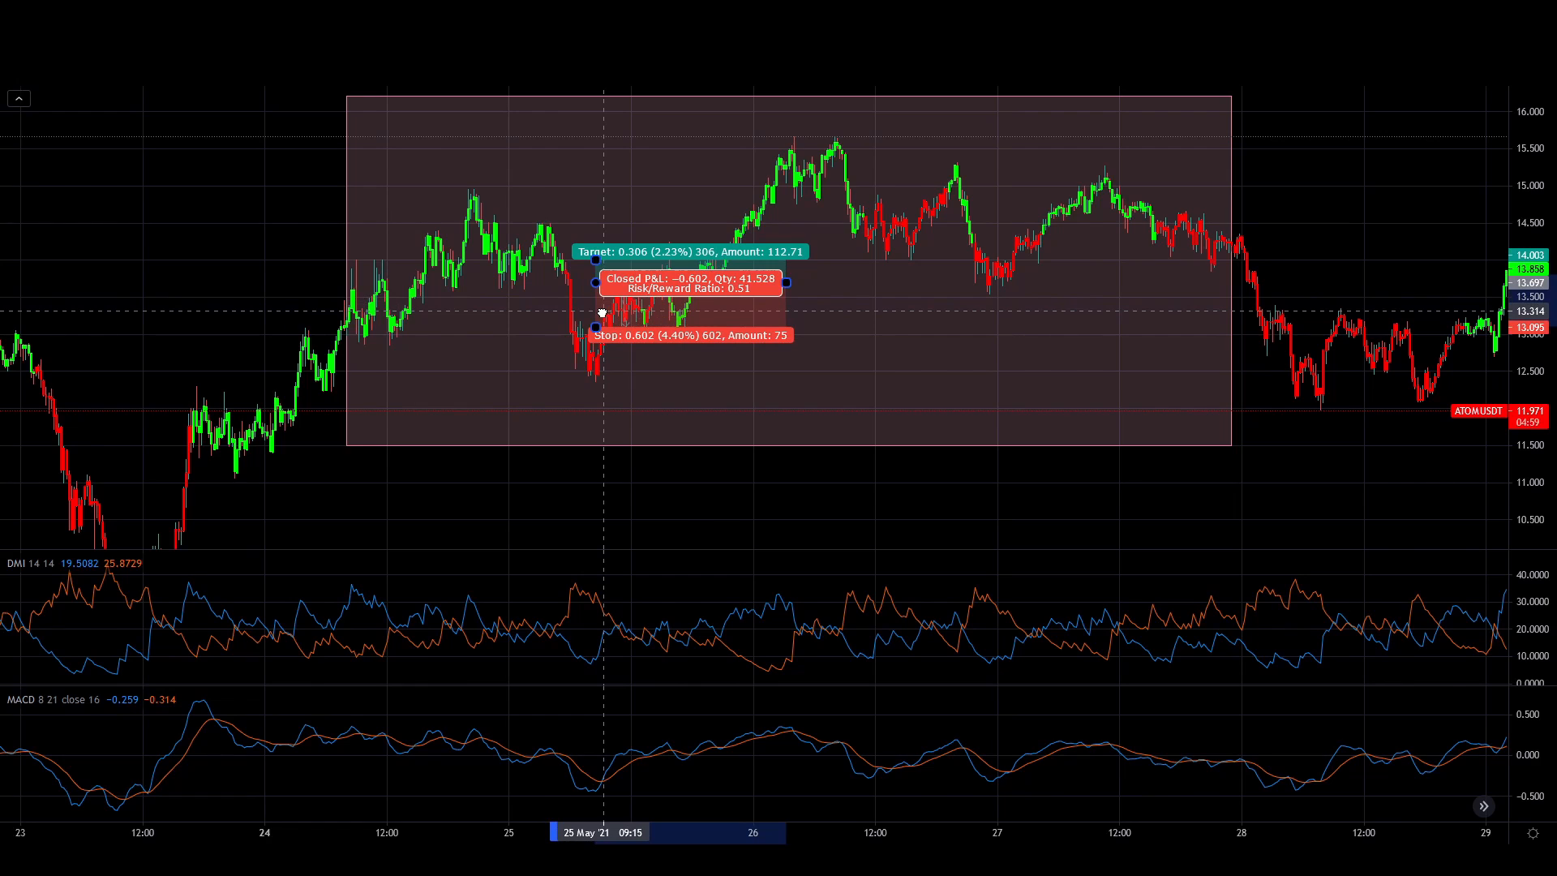
pyautogui.moveTo(607, 314); pyautogui.dragTo(694, 333)
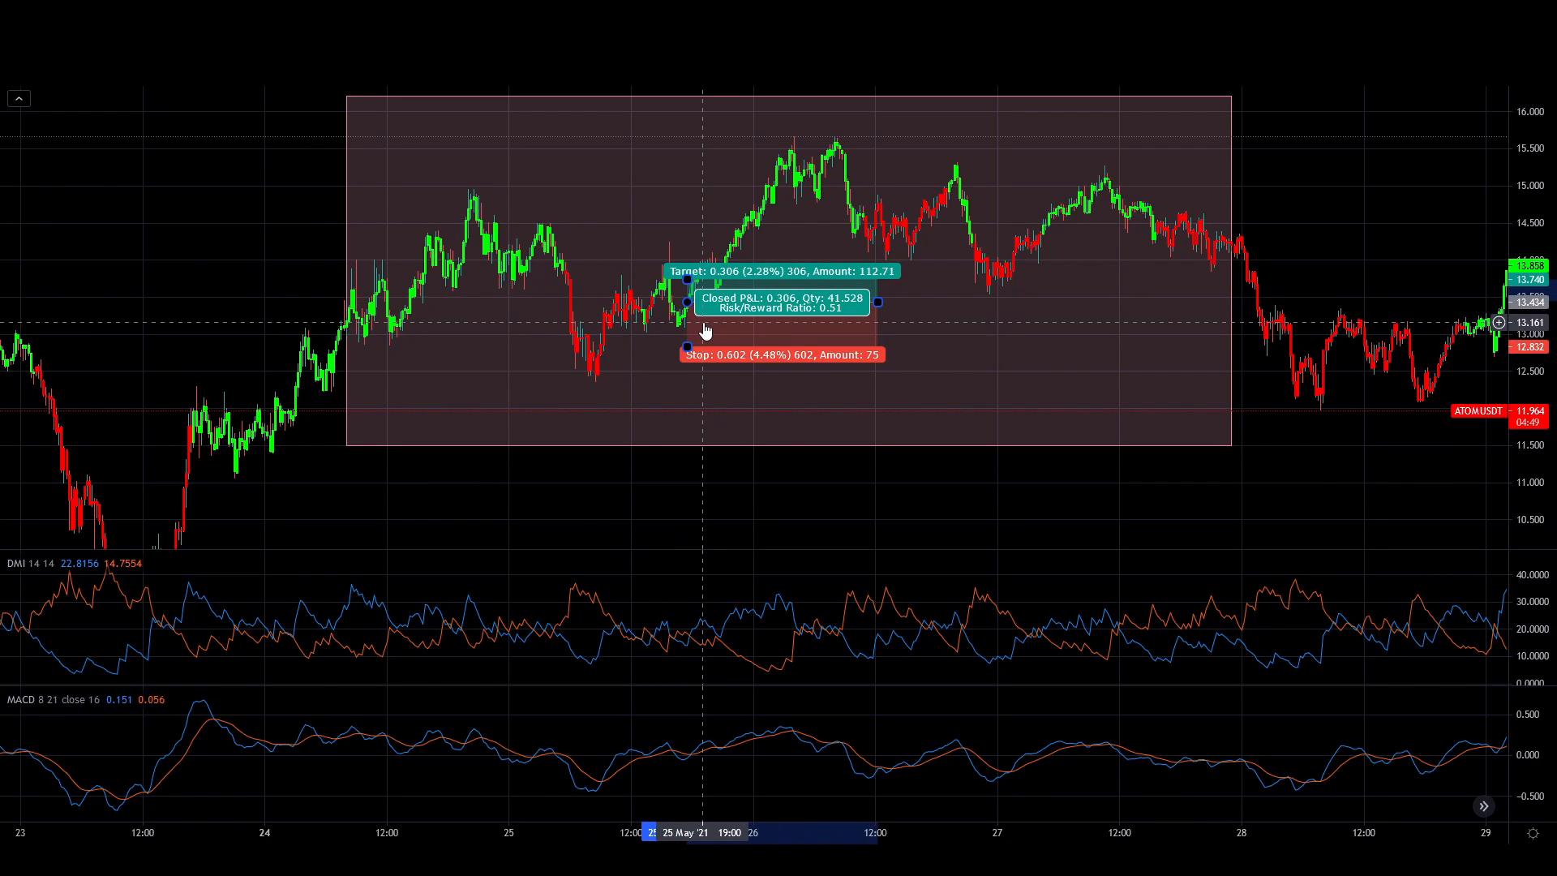
# Move the long position to the 26 May peak with entry at about 14.71, and set it below the candles at about 13.28.
pyautogui.moveTo(706, 326); pyautogui.dragTo(837, 230)
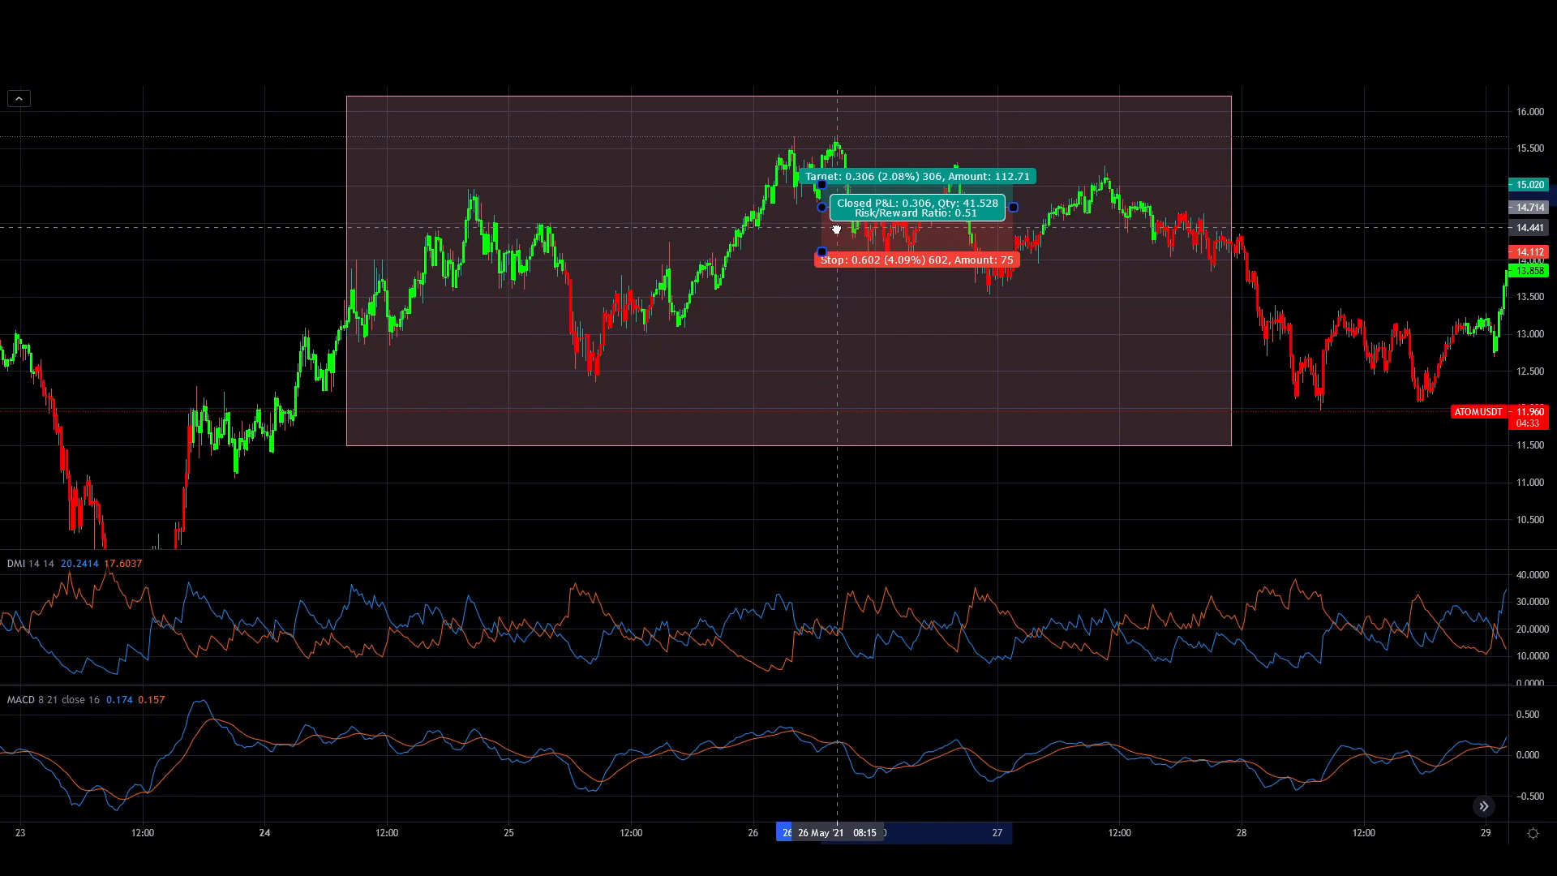
pyautogui.moveTo(837, 230); pyautogui.dragTo(884, 332)
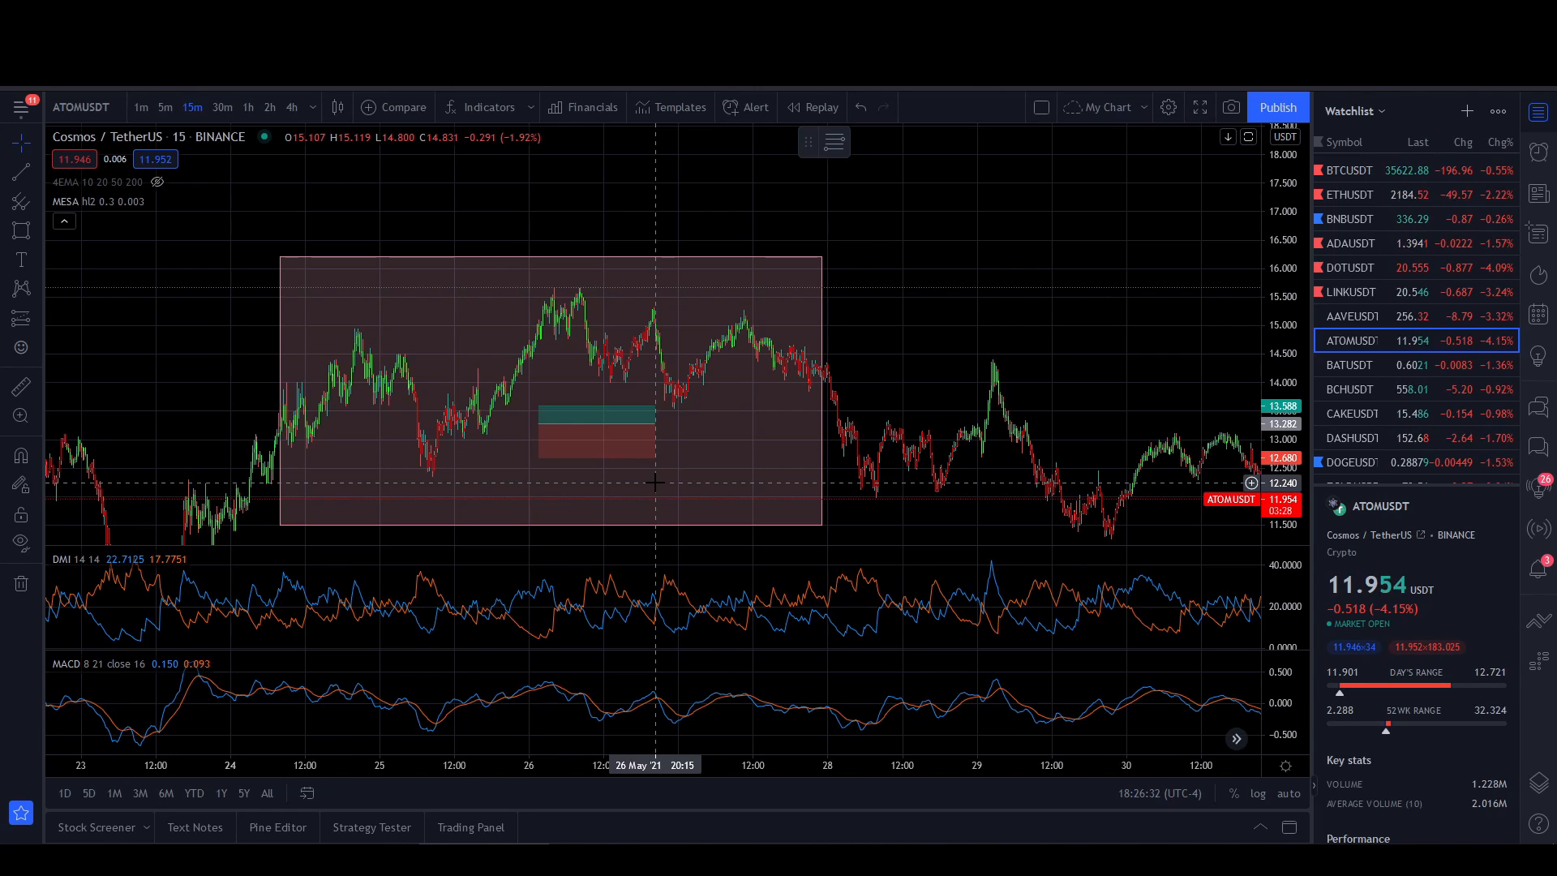